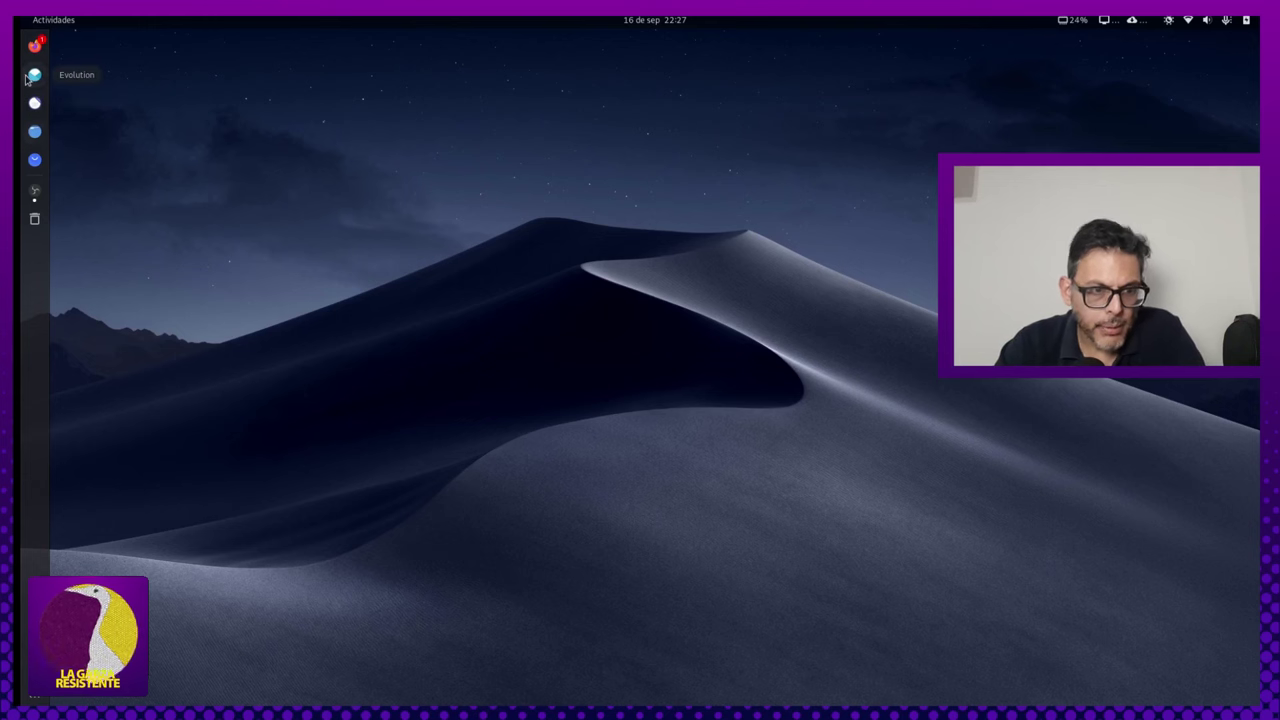
In Files, browse Imágenes > Wallpapers Linux distros > distros > debian
click(37, 134)
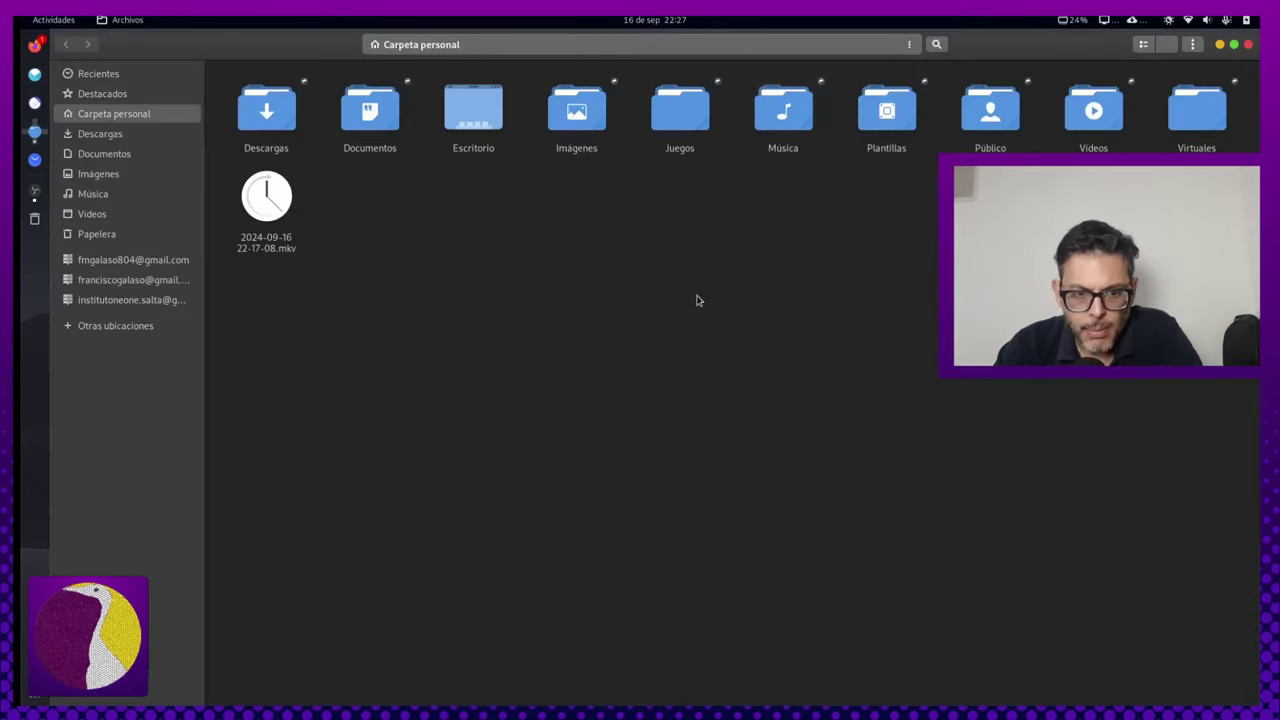
double_click(577, 115)
double_click(677, 116)
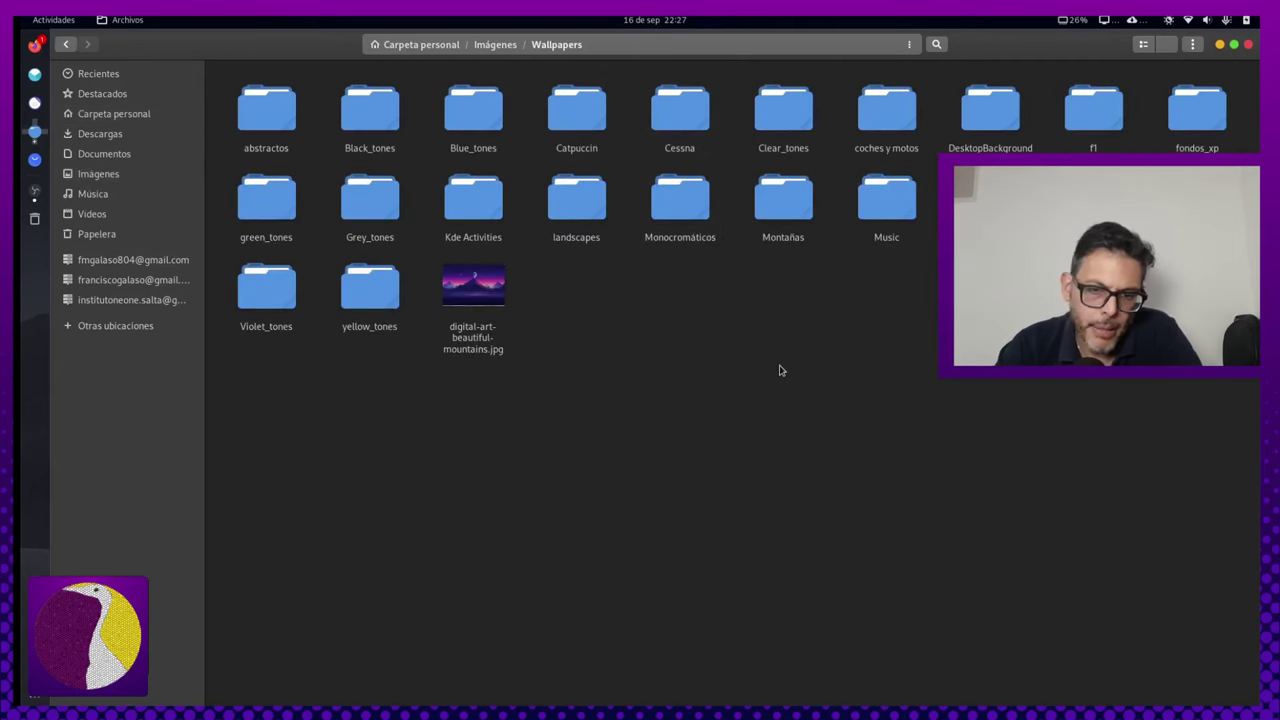
click(508, 47)
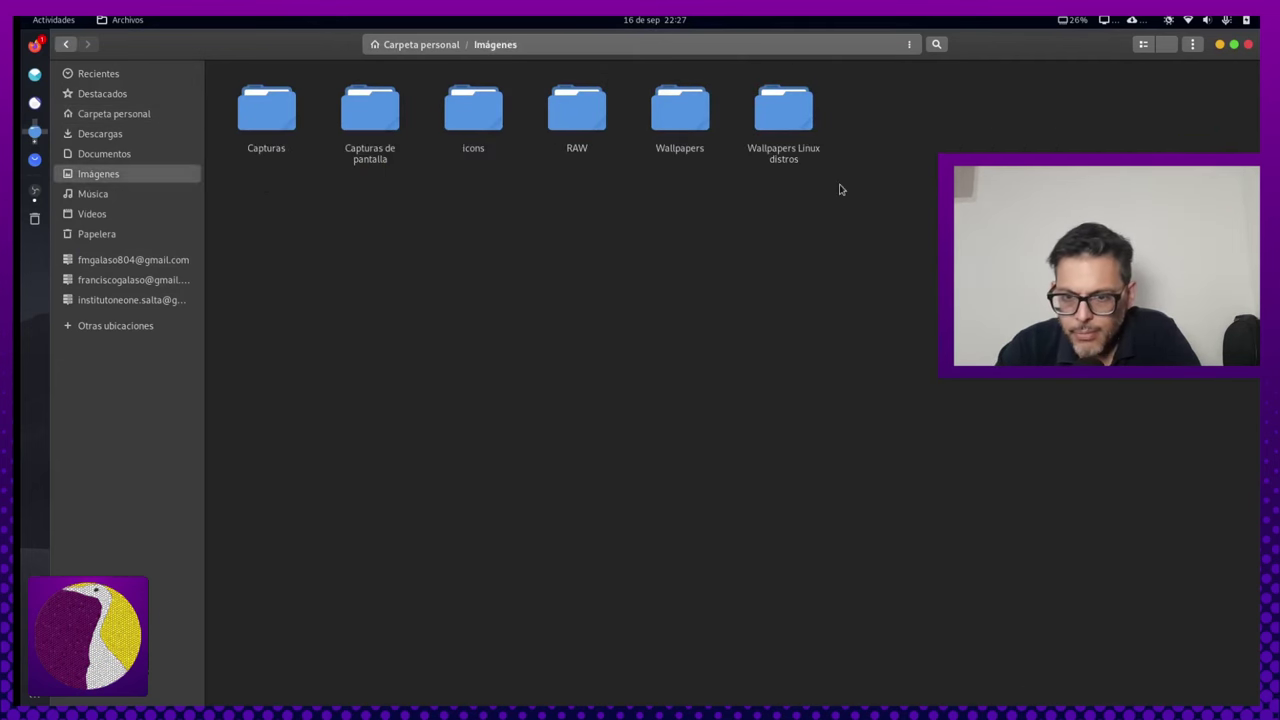
double_click(772, 108)
double_click(282, 127)
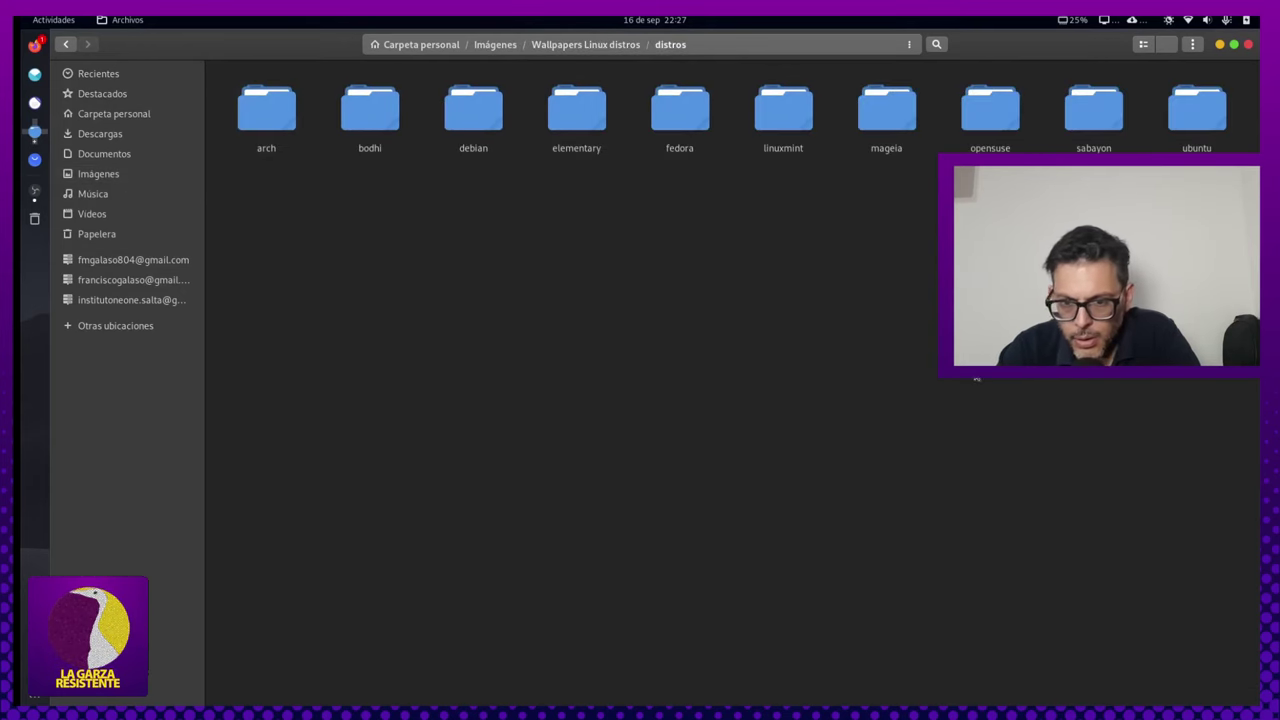
double_click(493, 137)
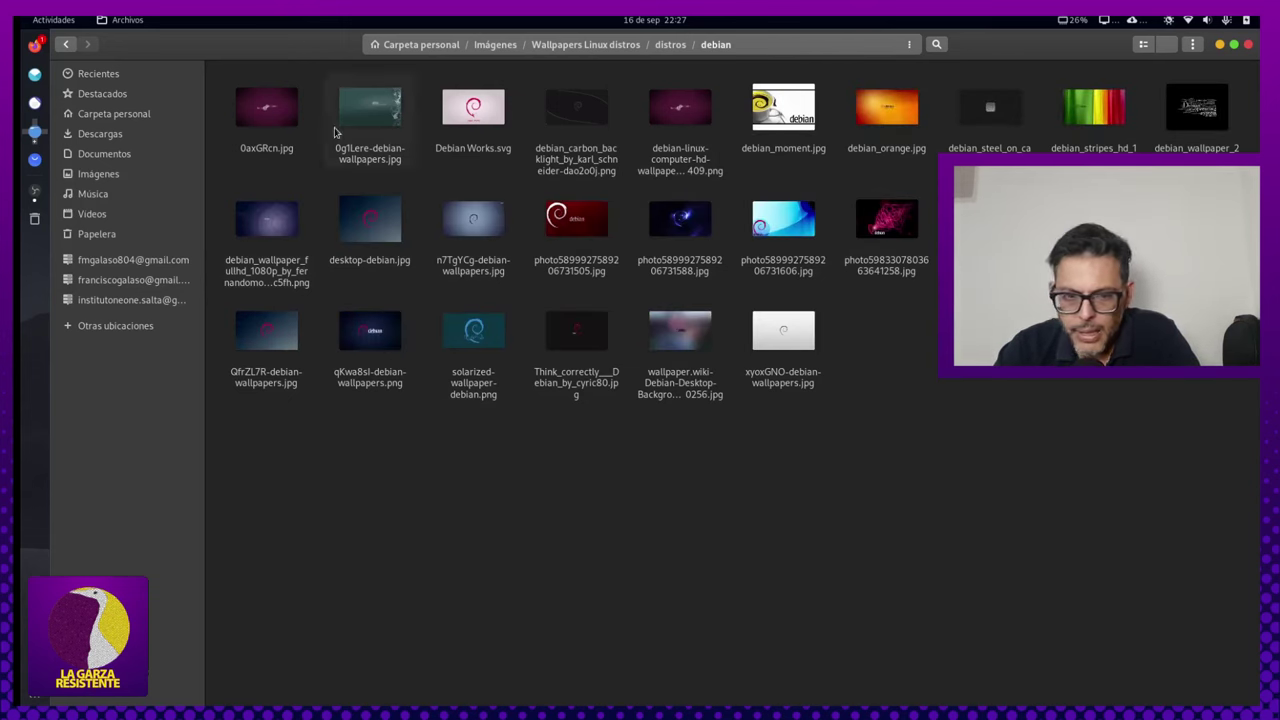
Open debian_orange.jpg with GIMP via Abrir con
right_click(886, 118)
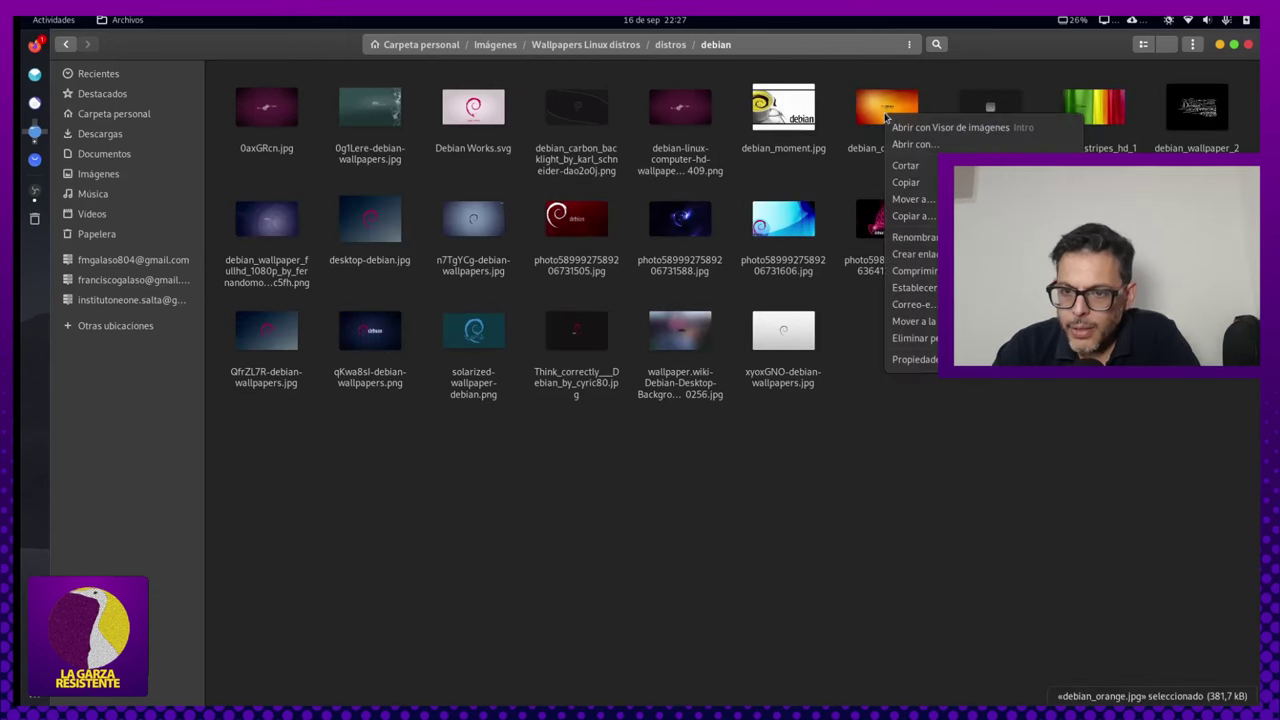
click(951, 144)
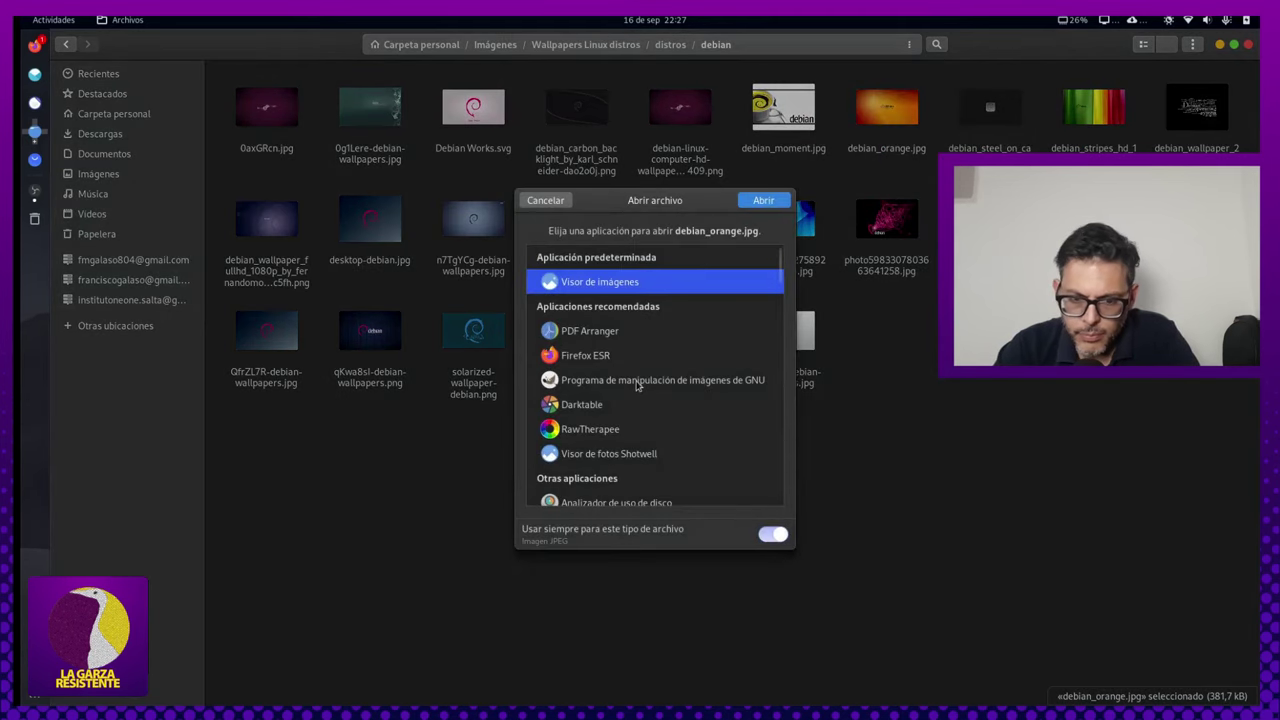
click(625, 379)
Finish opening debian_orange.jpg in GIMP and create a new blank 1920×1080 image
click(764, 200)
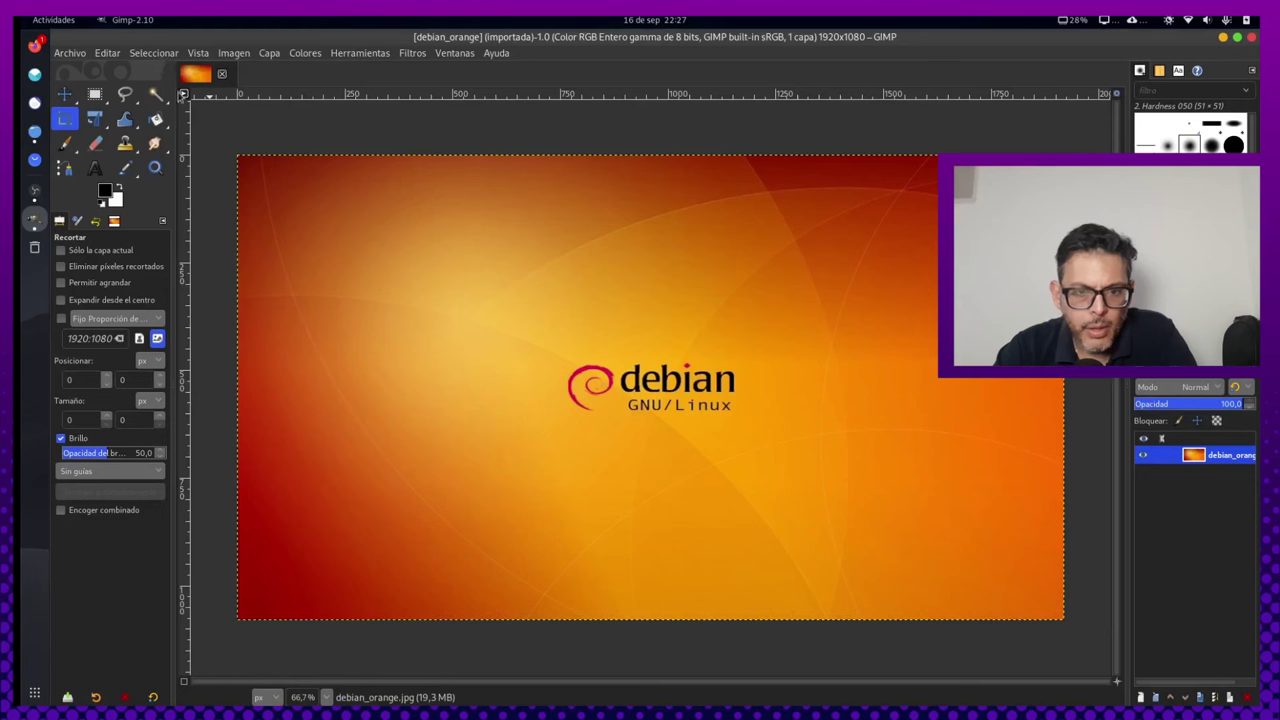
click(70, 53)
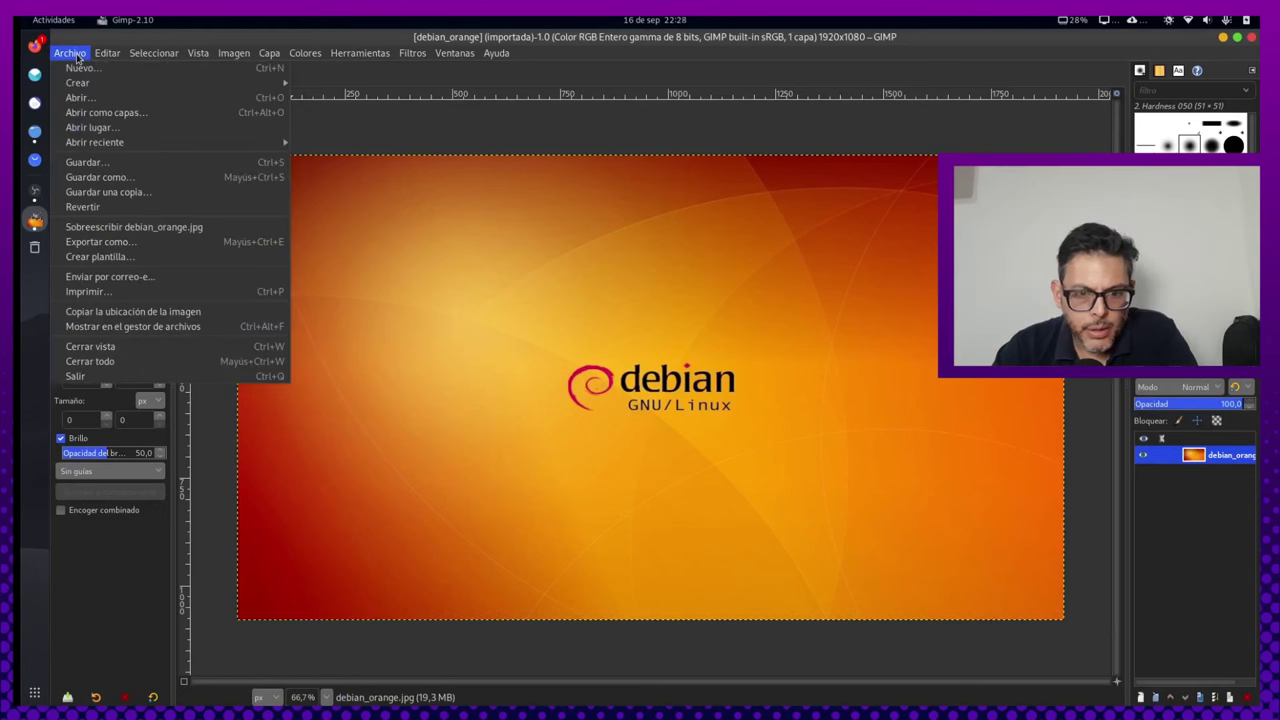
click(70, 53)
click(70, 53)
click(82, 68)
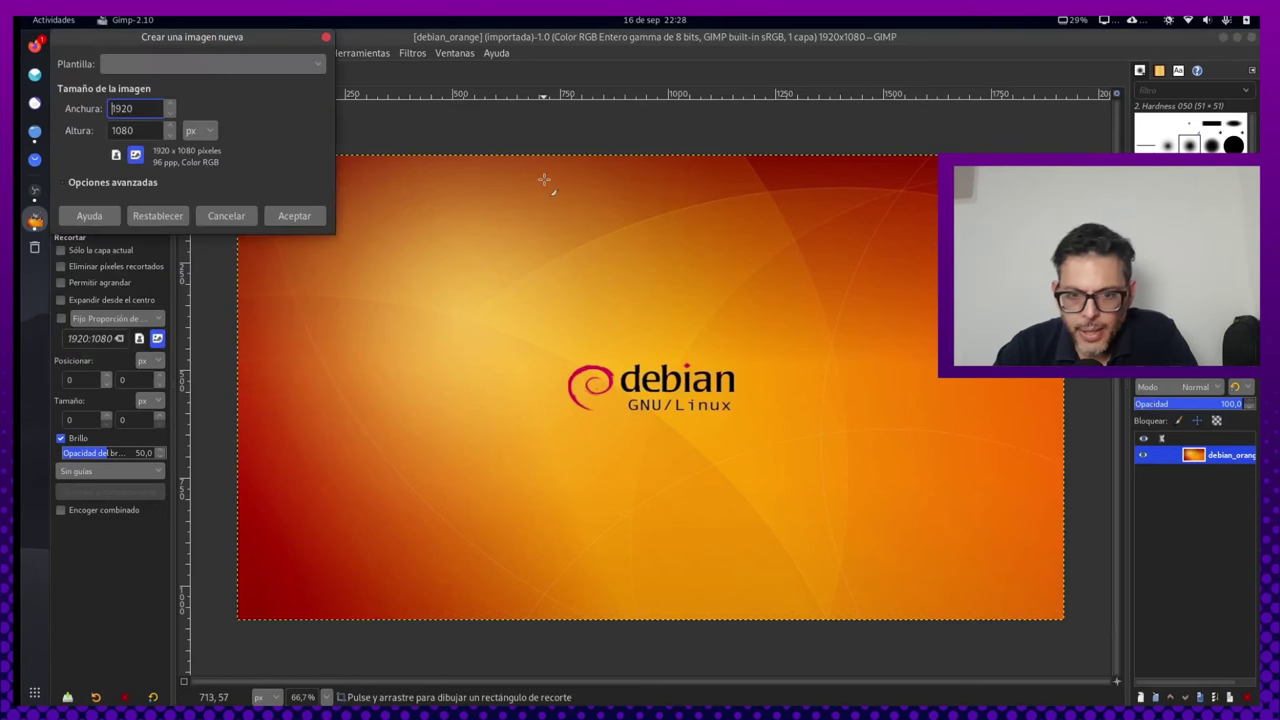
click(294, 215)
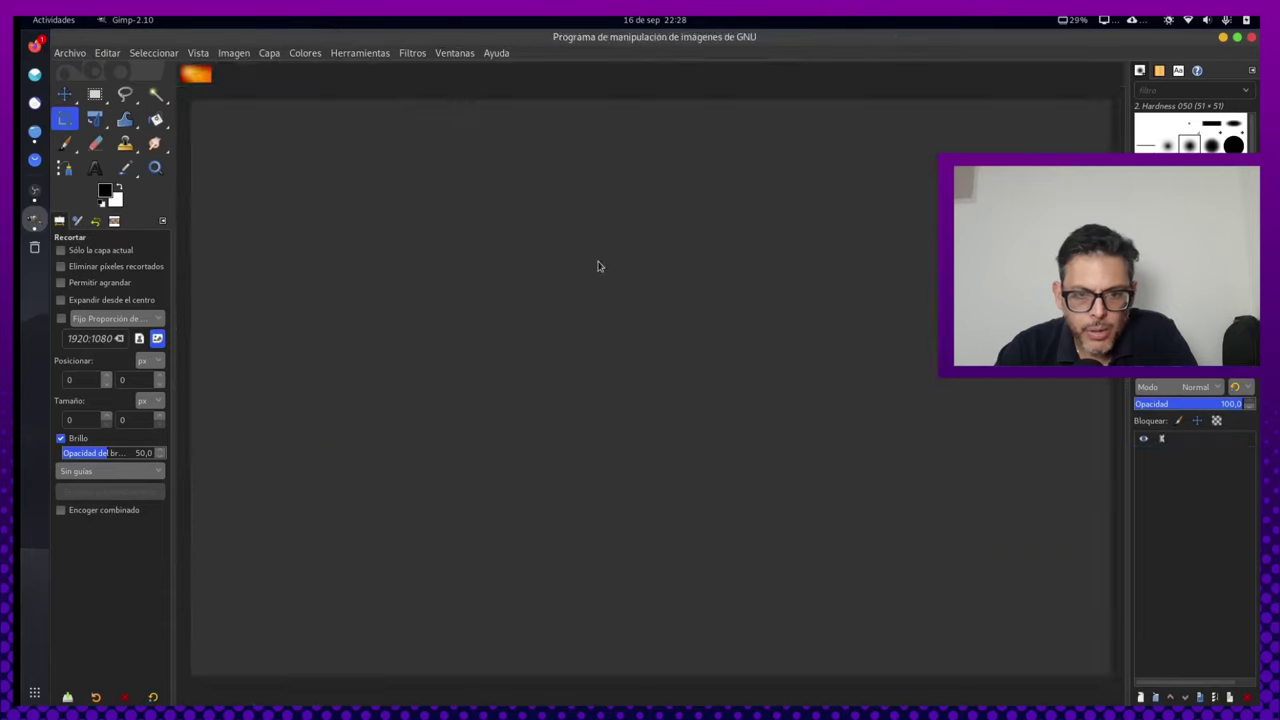
Copy all of debian_orange, paste it into the new image and anchor it
click(196, 74)
click(153, 53)
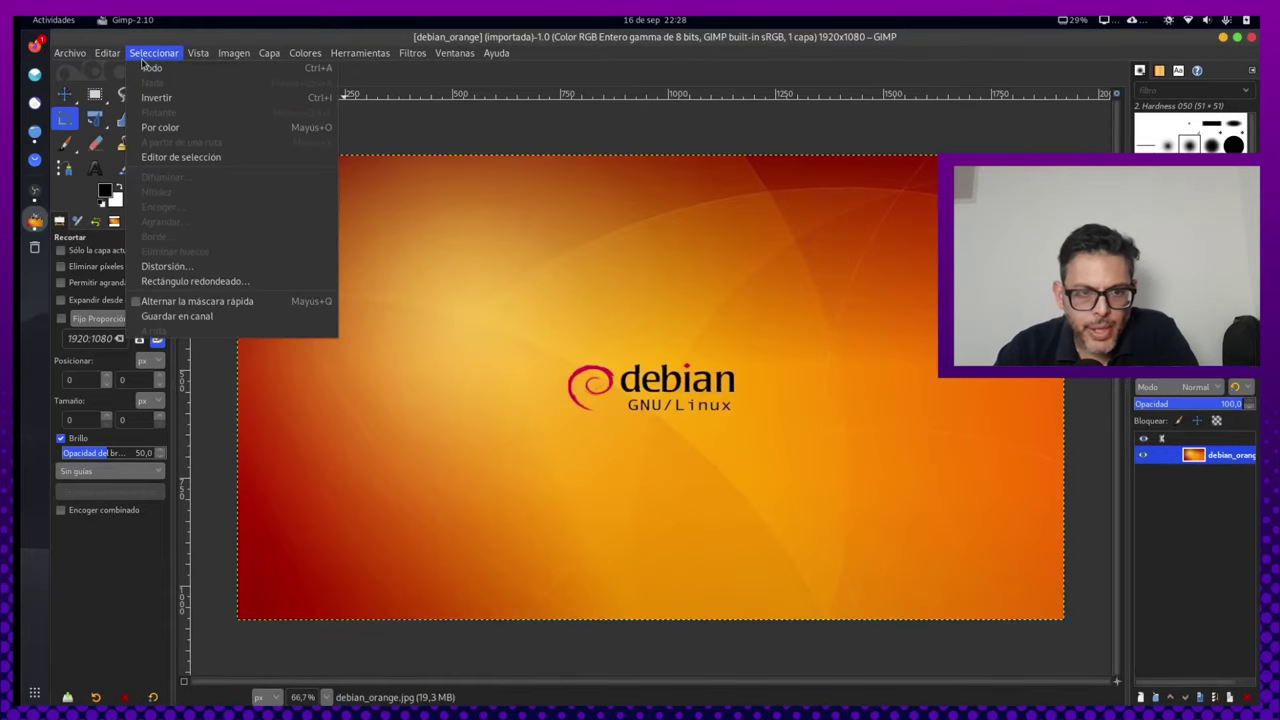
click(160, 66)
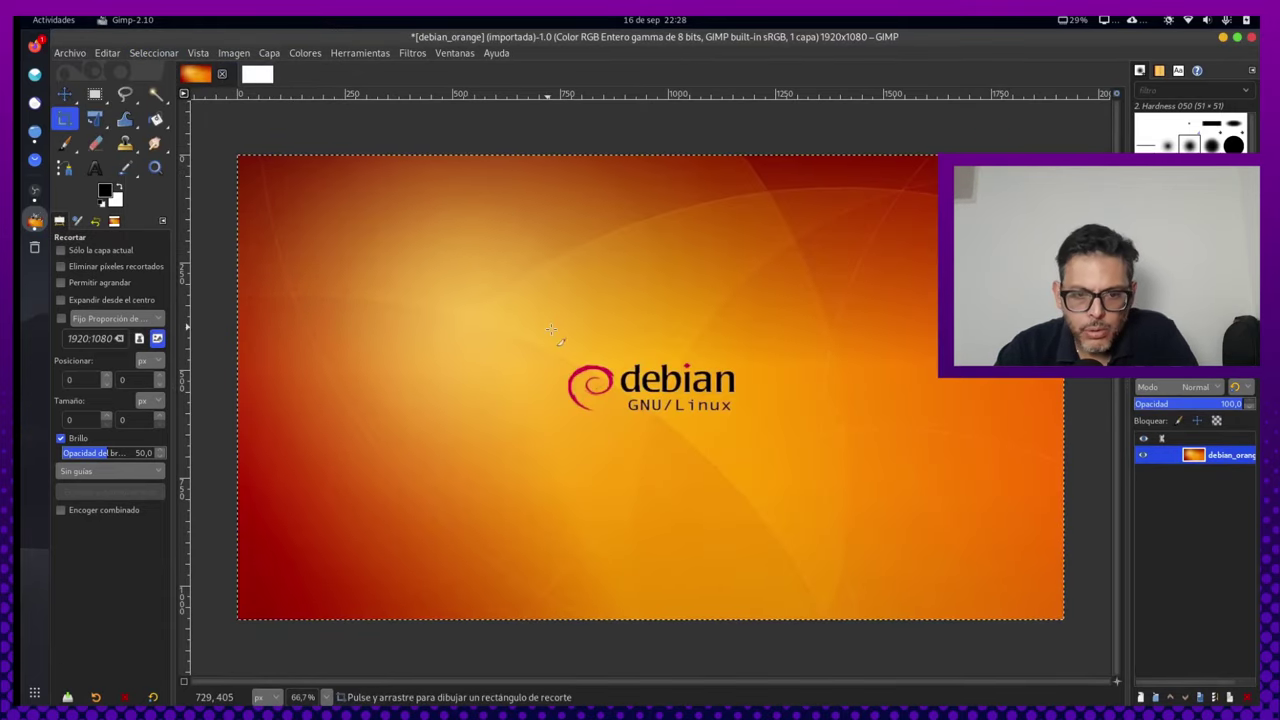
key(ctrl+c)
key(alt+2)
key(ctrl+v)
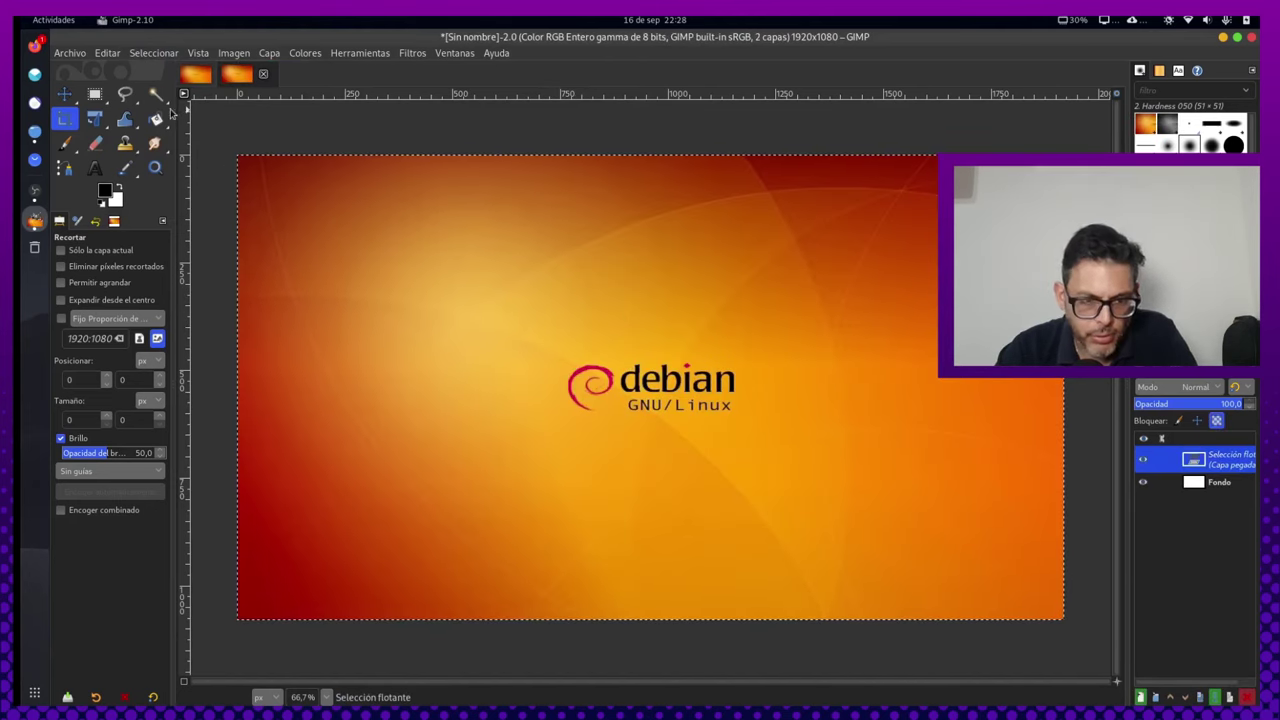
click(95, 93)
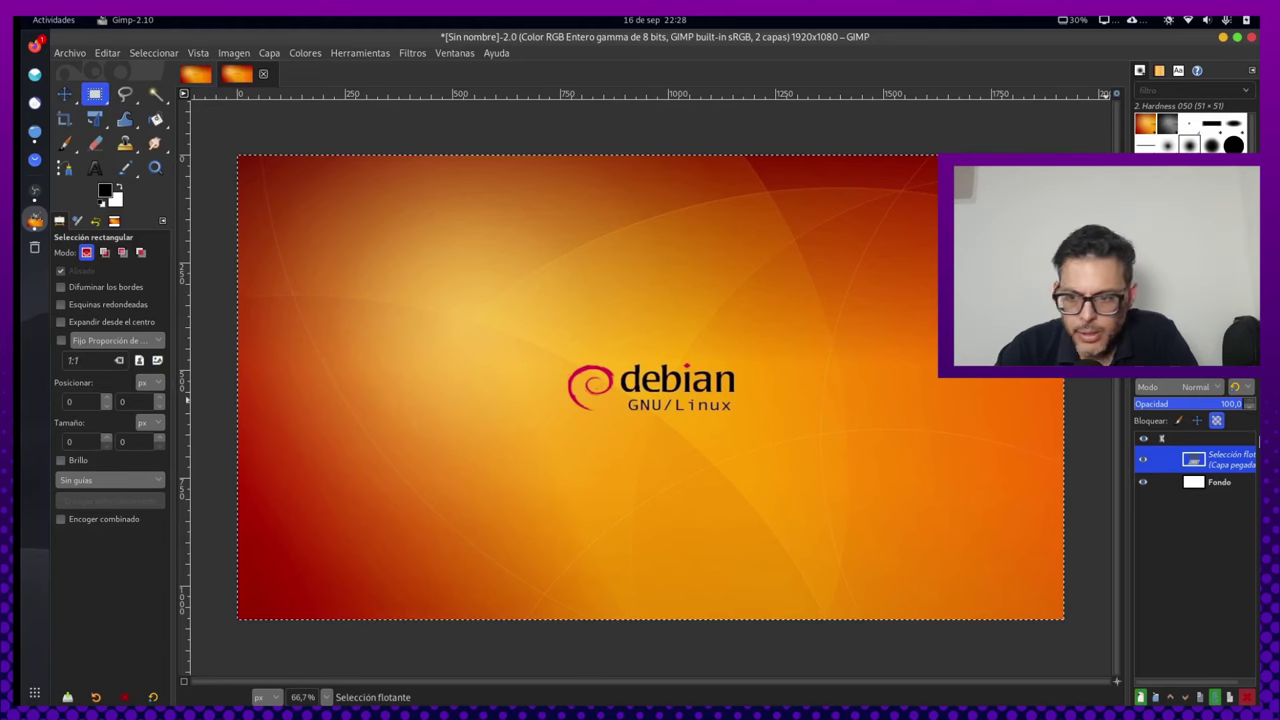
right_click(1218, 468)
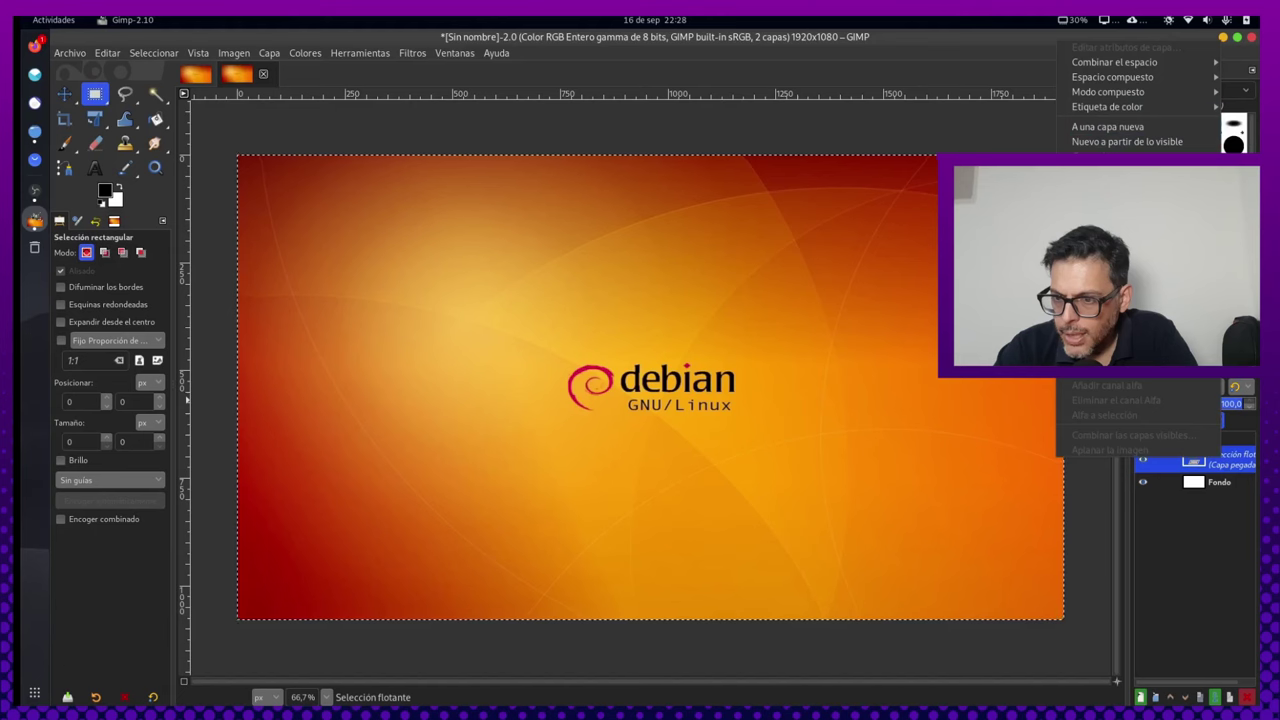
click(1110, 188)
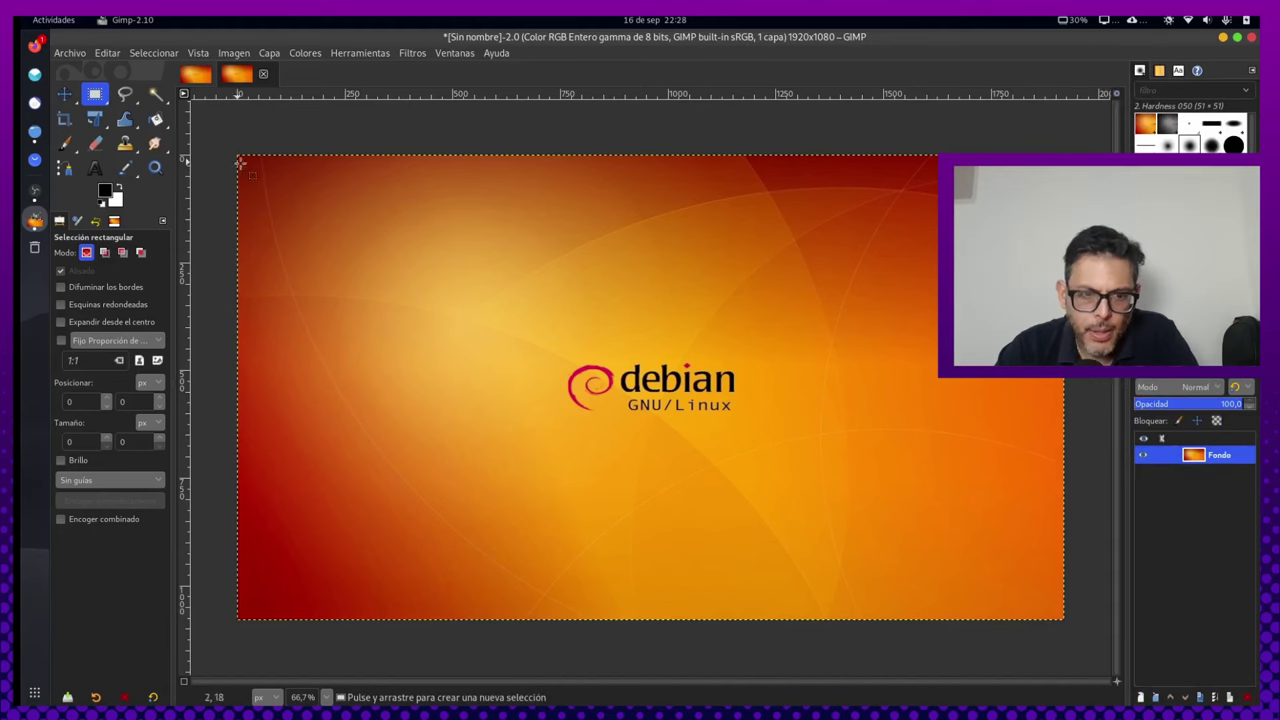
Cut out the inner rectangle and add a transparent layer below Capa pegada
mouse_move(259, 175)
mouse_down()
mouse_move(1035, 552)
mouse_move(1041, 593)
mouse_up()
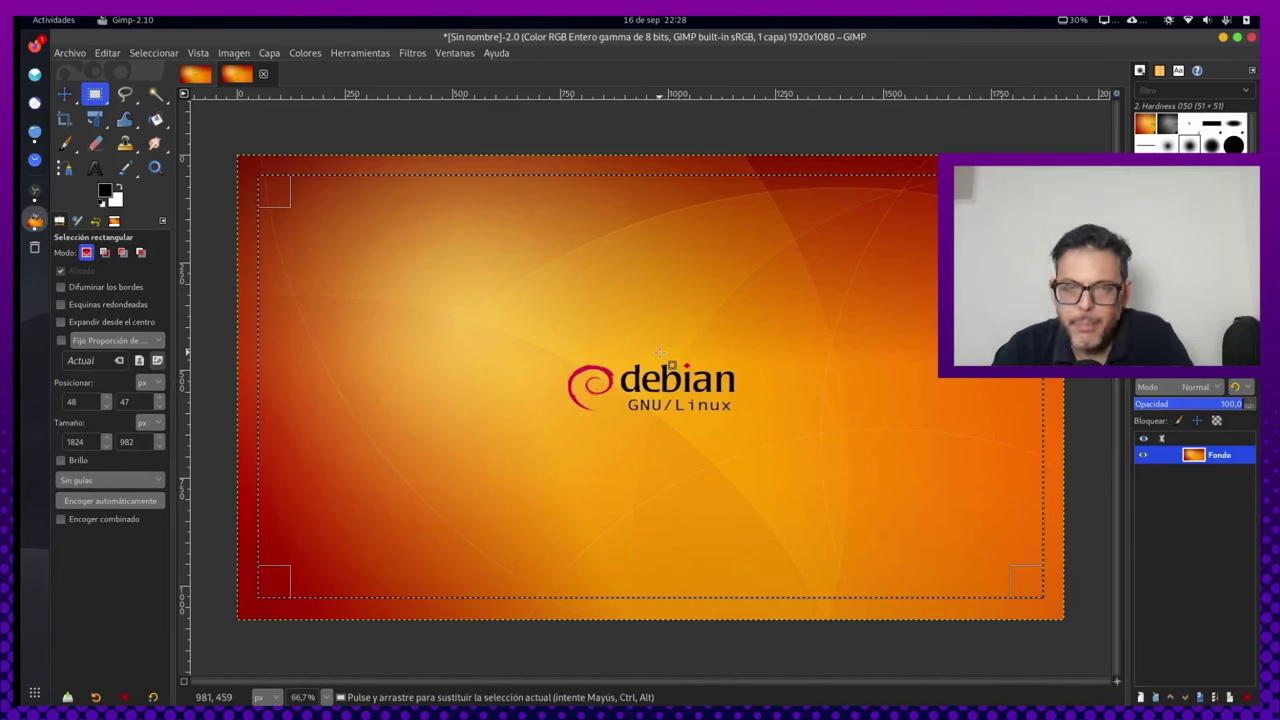
key(ctrl+x)
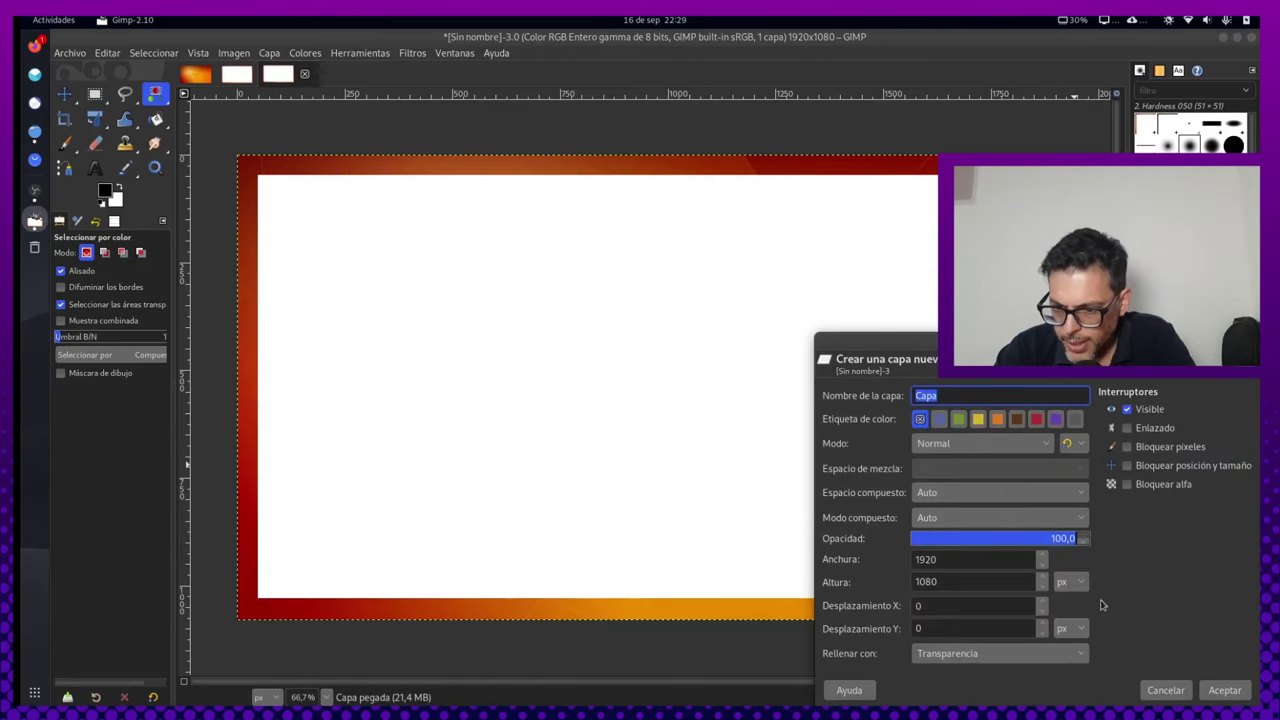
click(1227, 689)
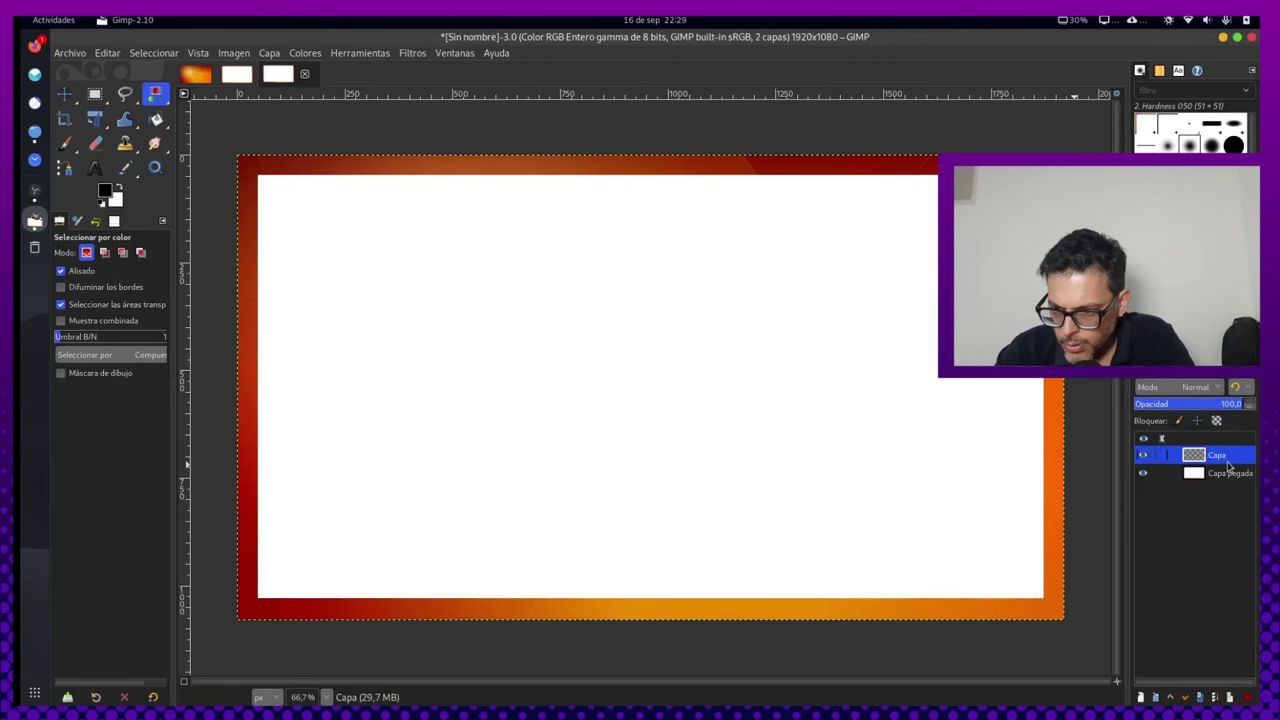
drag(1229, 473, 1229, 453)
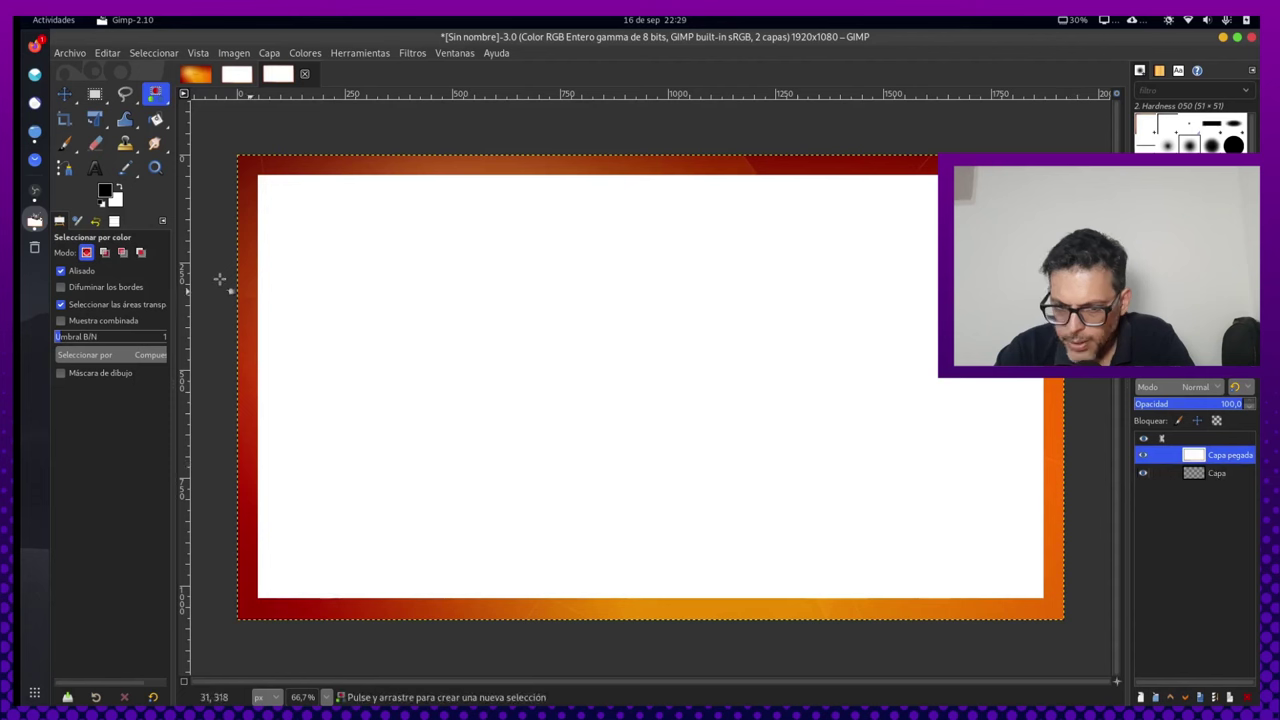
Select the white centre by colour and cut it to transparency
click(95, 93)
click(155, 93)
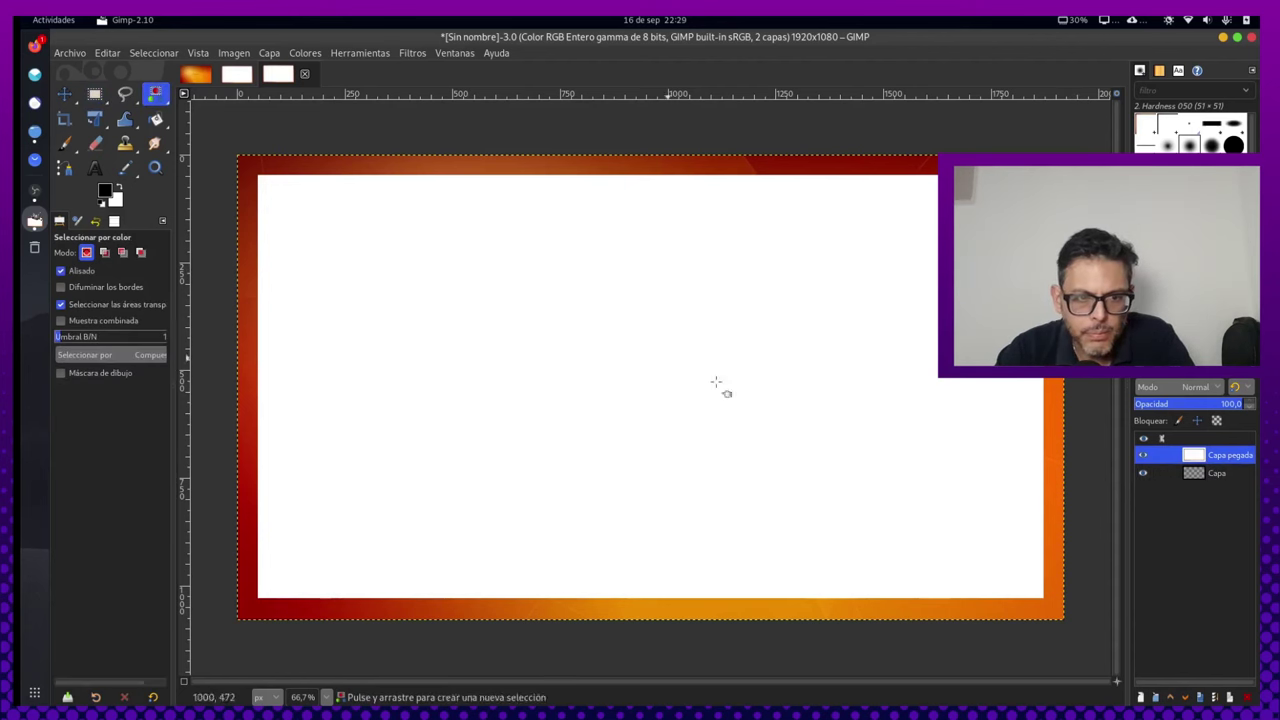
click(730, 387)
key(ctrl)
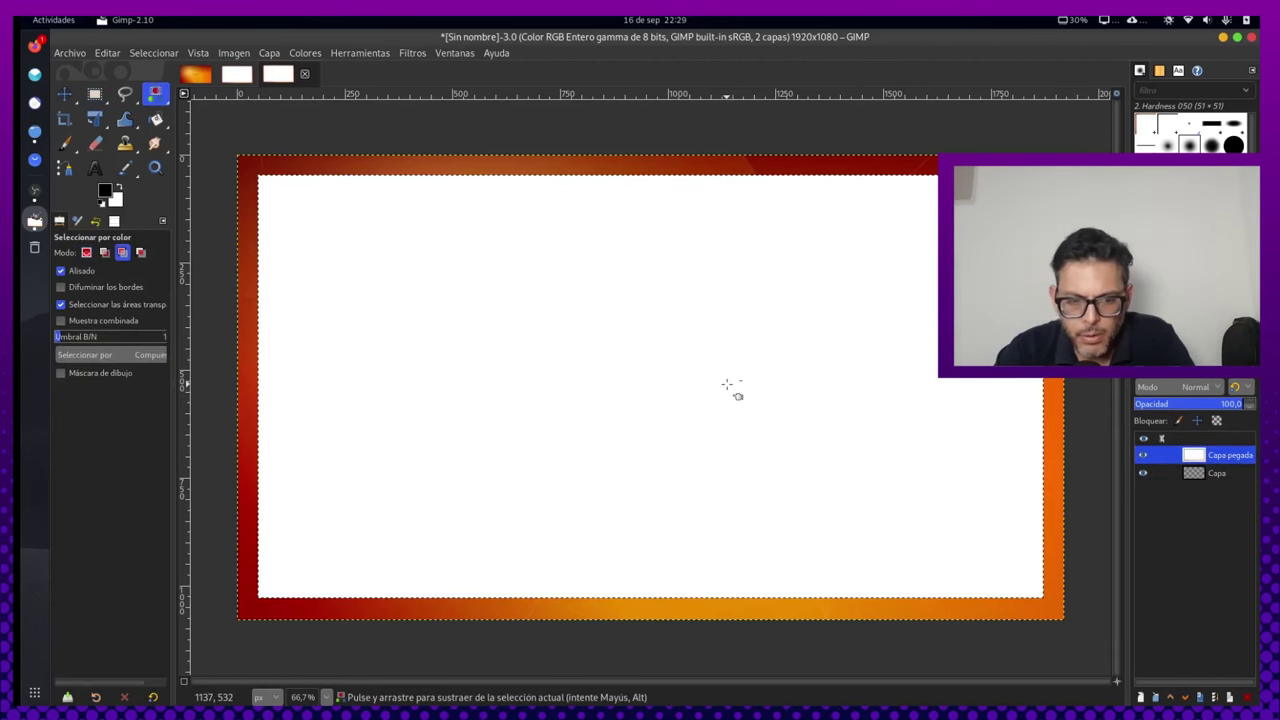
key(ctrl+x)
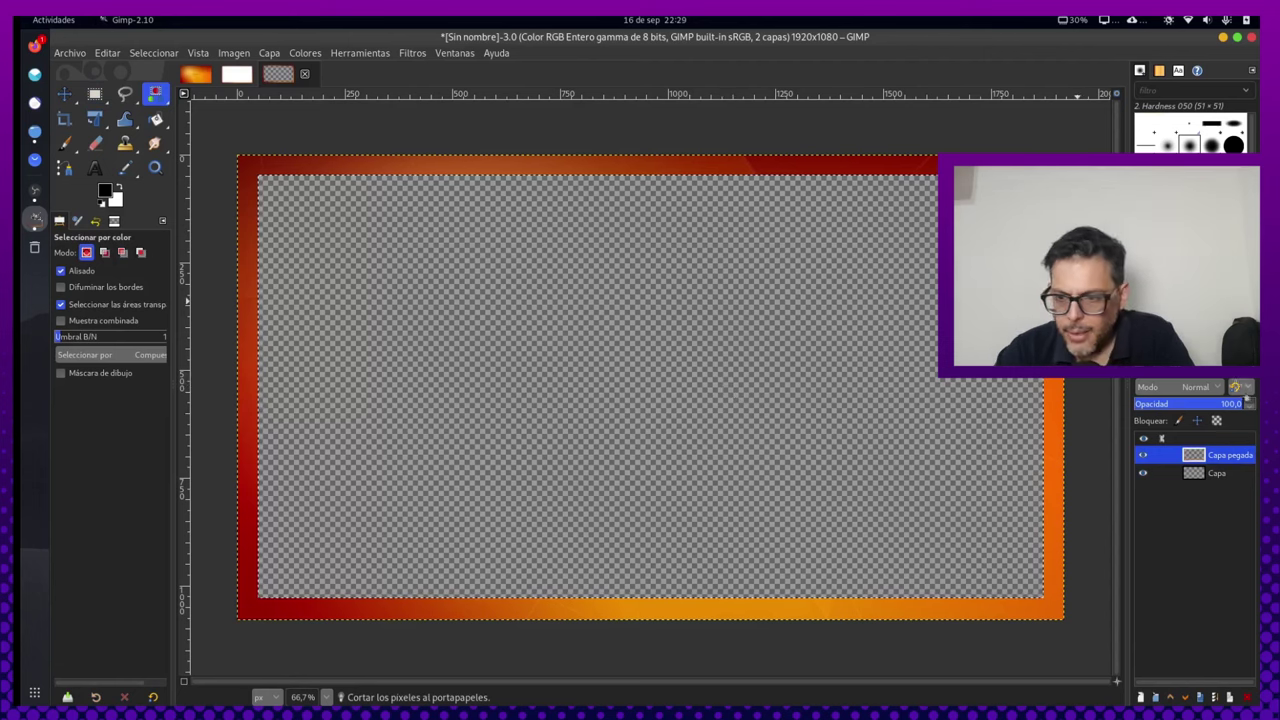
Try flattening the image, undo it to keep transparency, and clear the selection
right_click(1244, 465)
click(1230, 449)
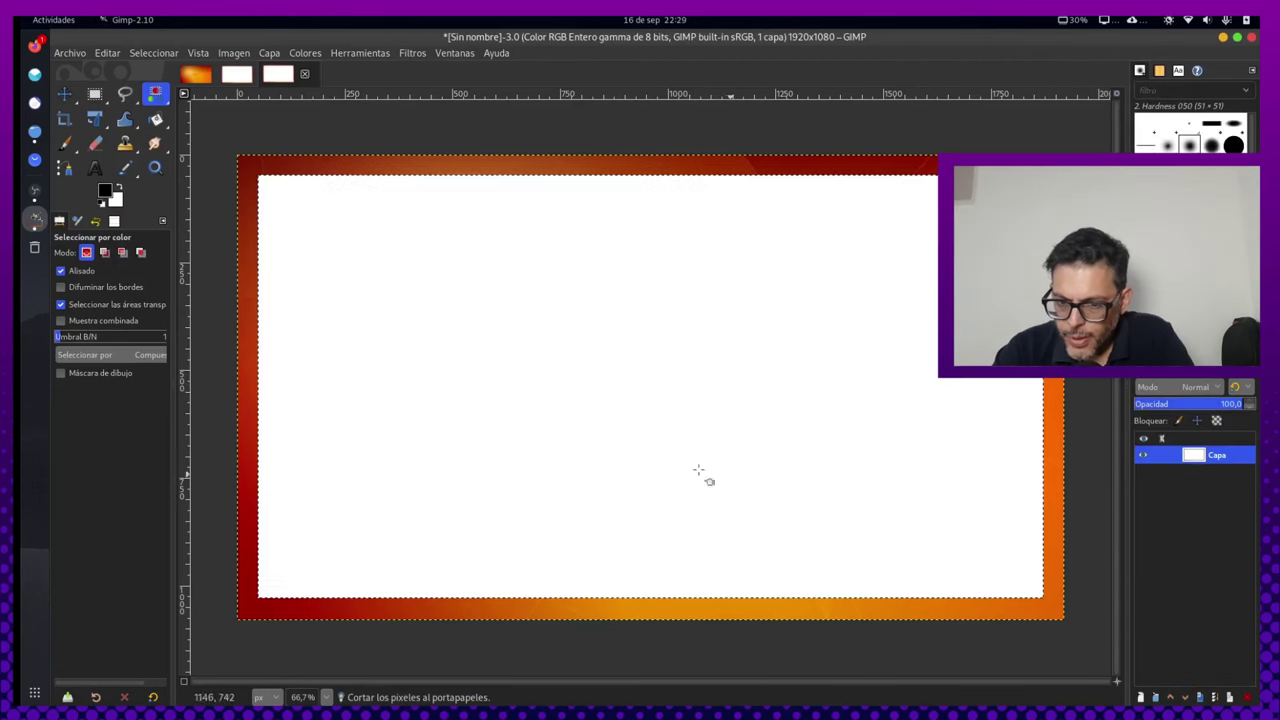
key(ctrl+z)
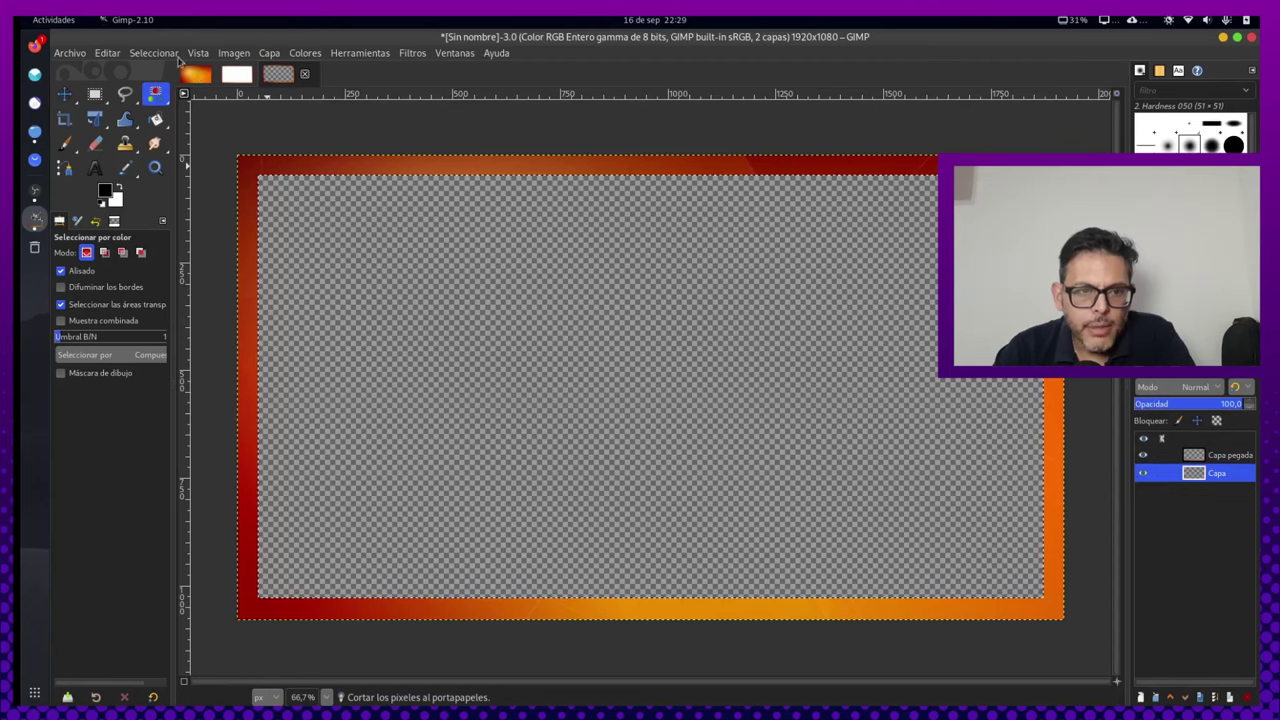
click(153, 52)
click(173, 88)
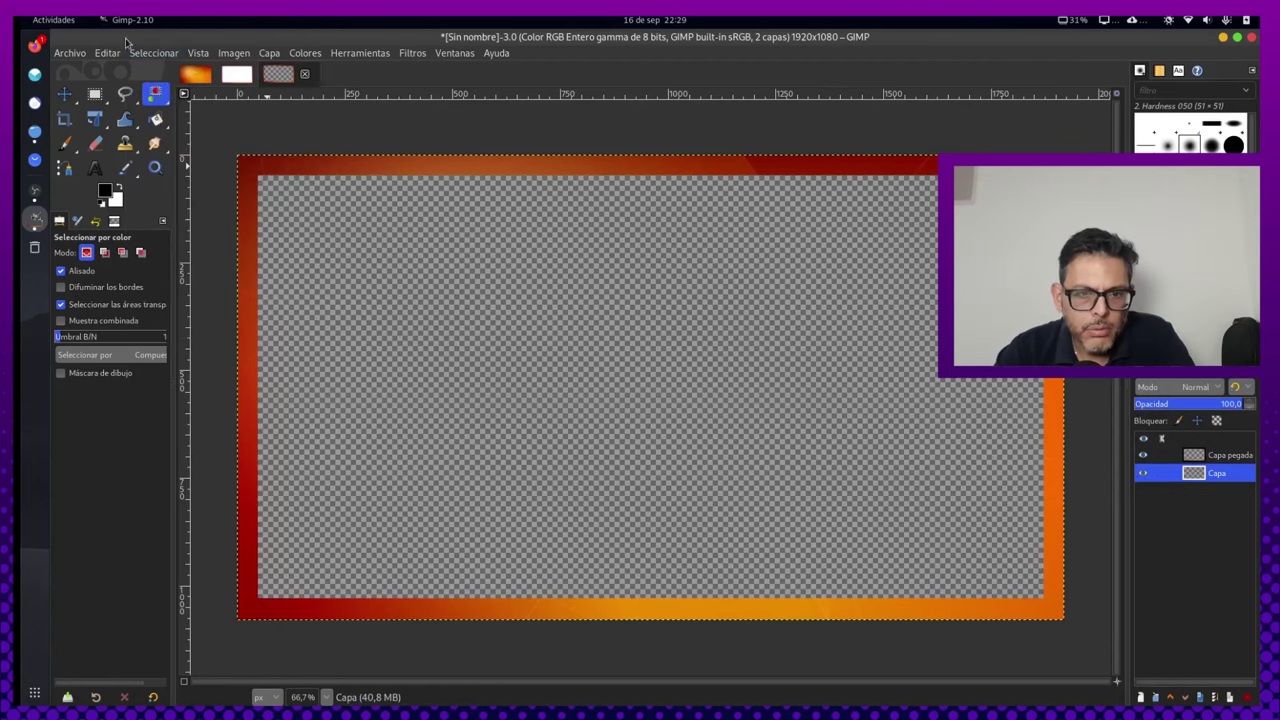
click(88, 55)
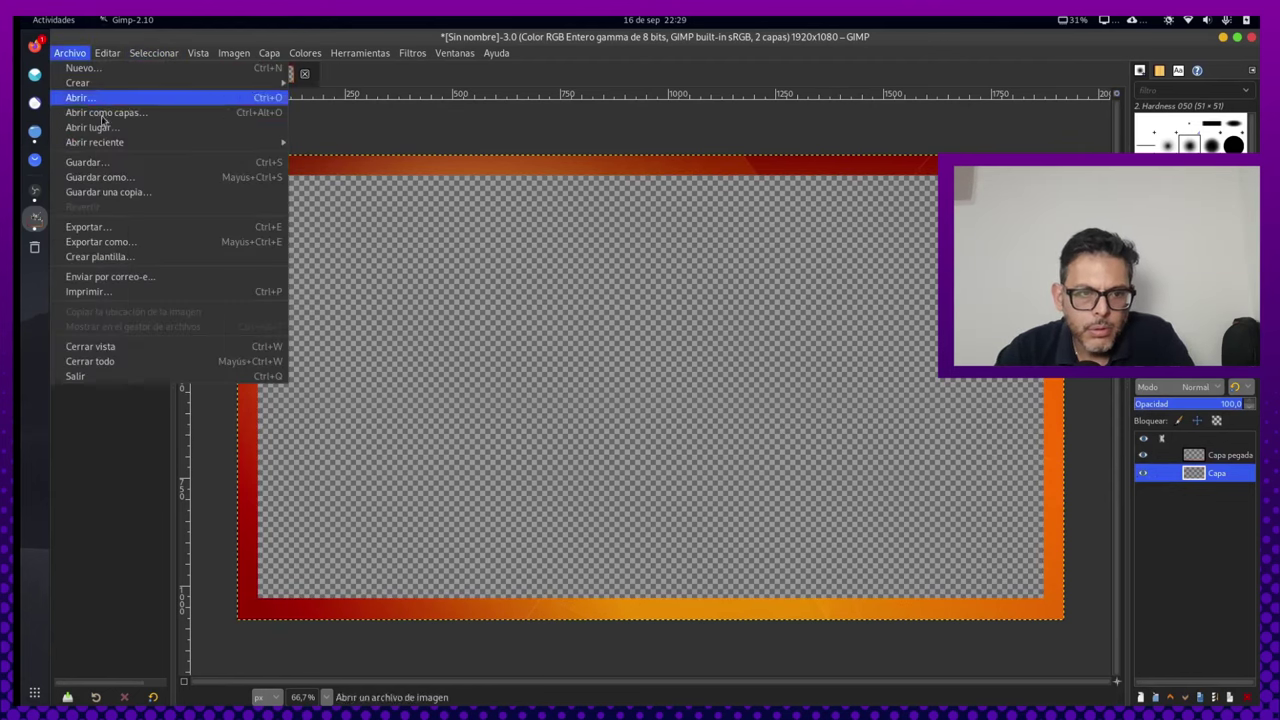
Export the frame image as marco_full.png into the Escritorio folder
click(110, 180)
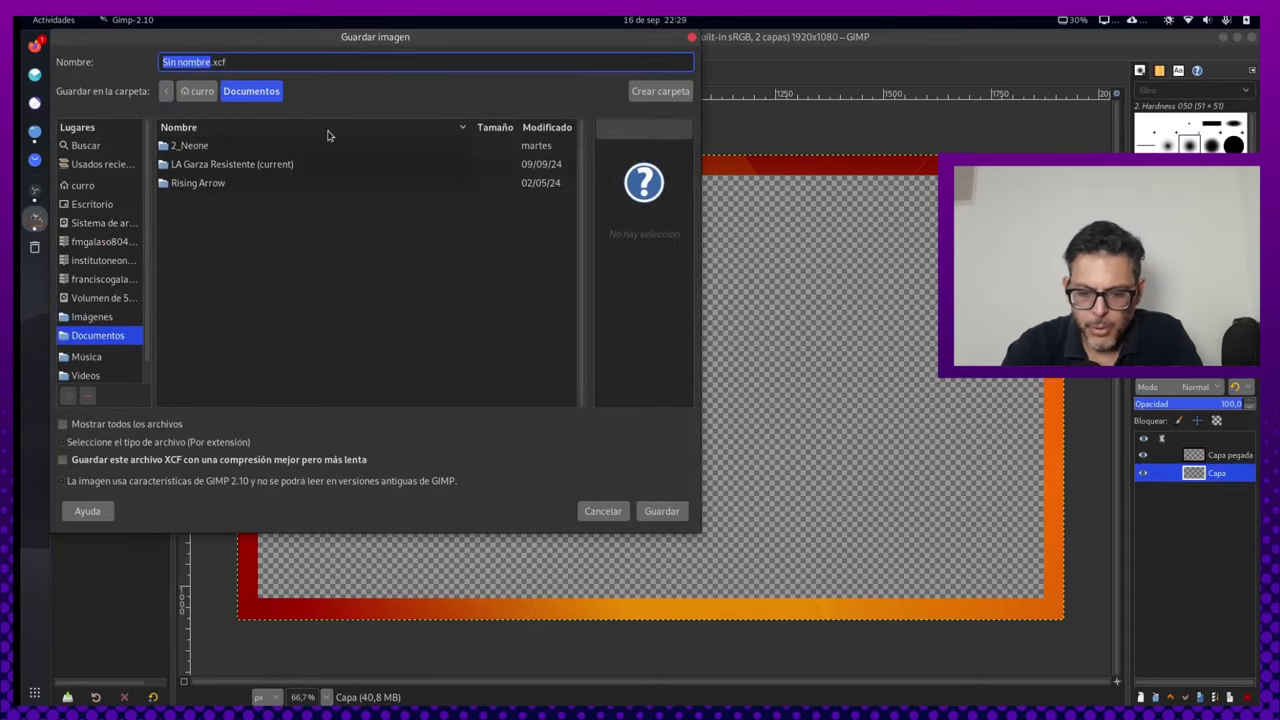
key(Escape)
click(55, 52)
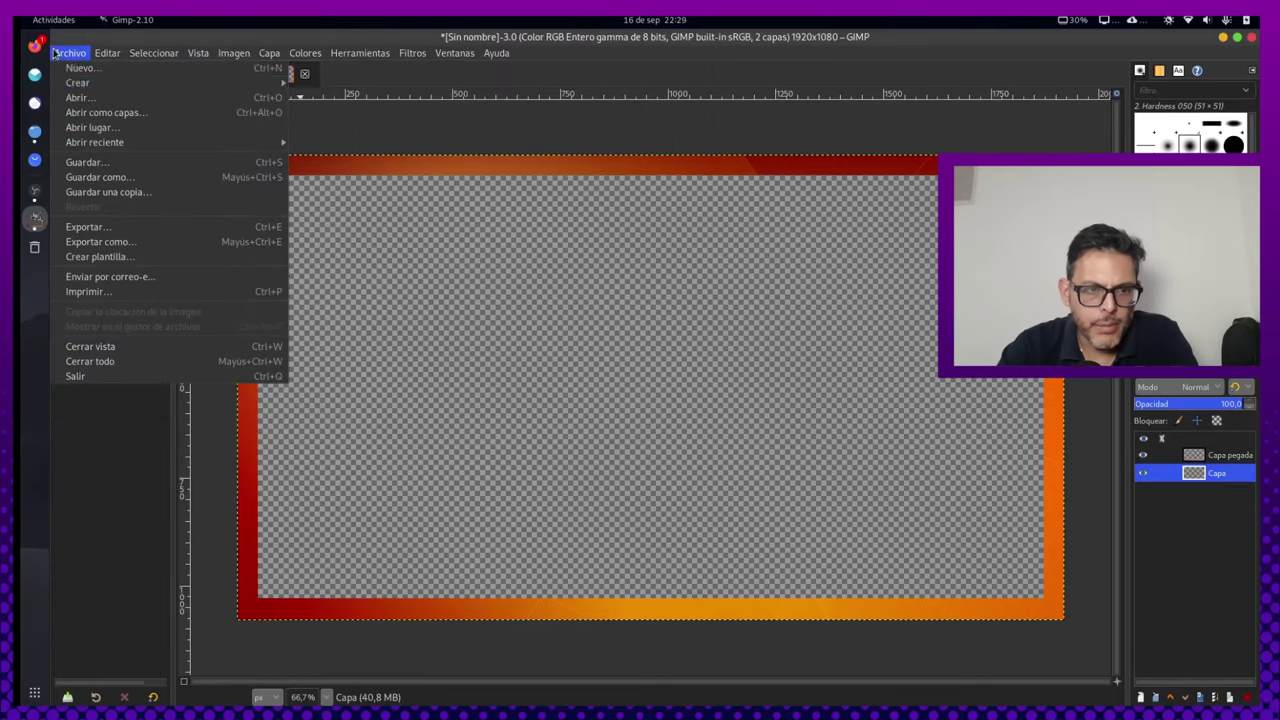
click(108, 227)
text(marco_.png)
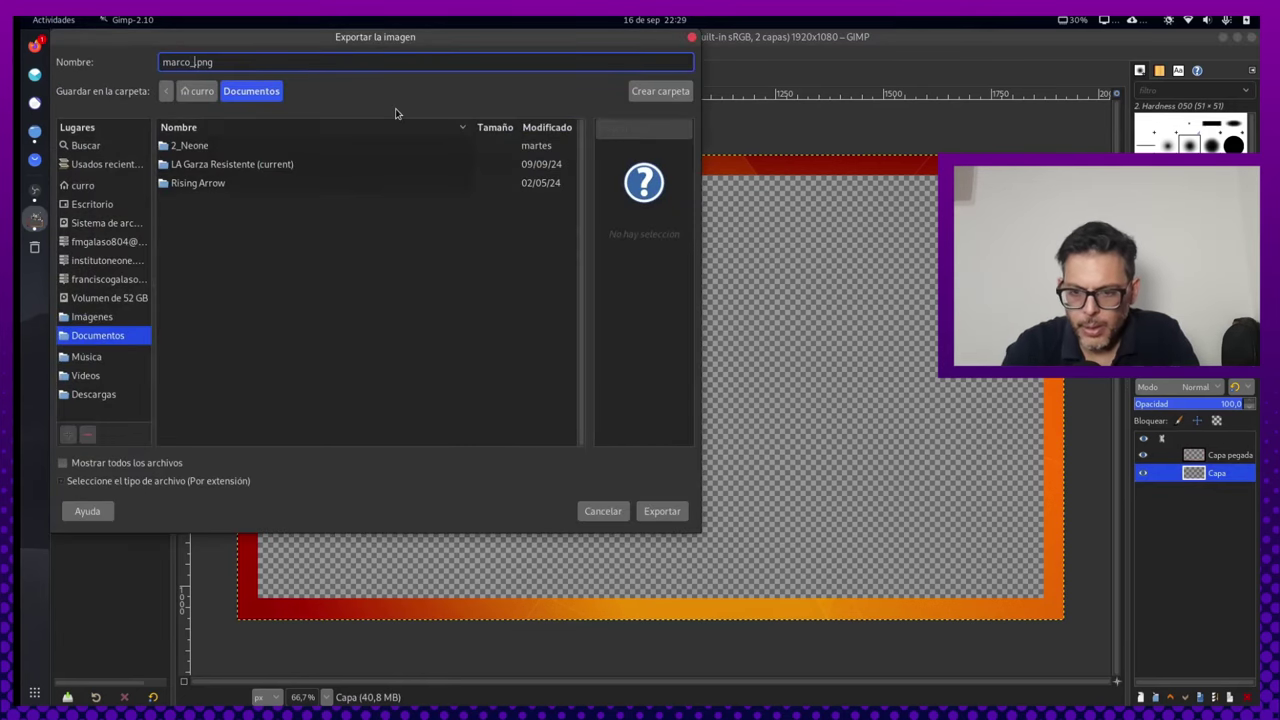
text(full)
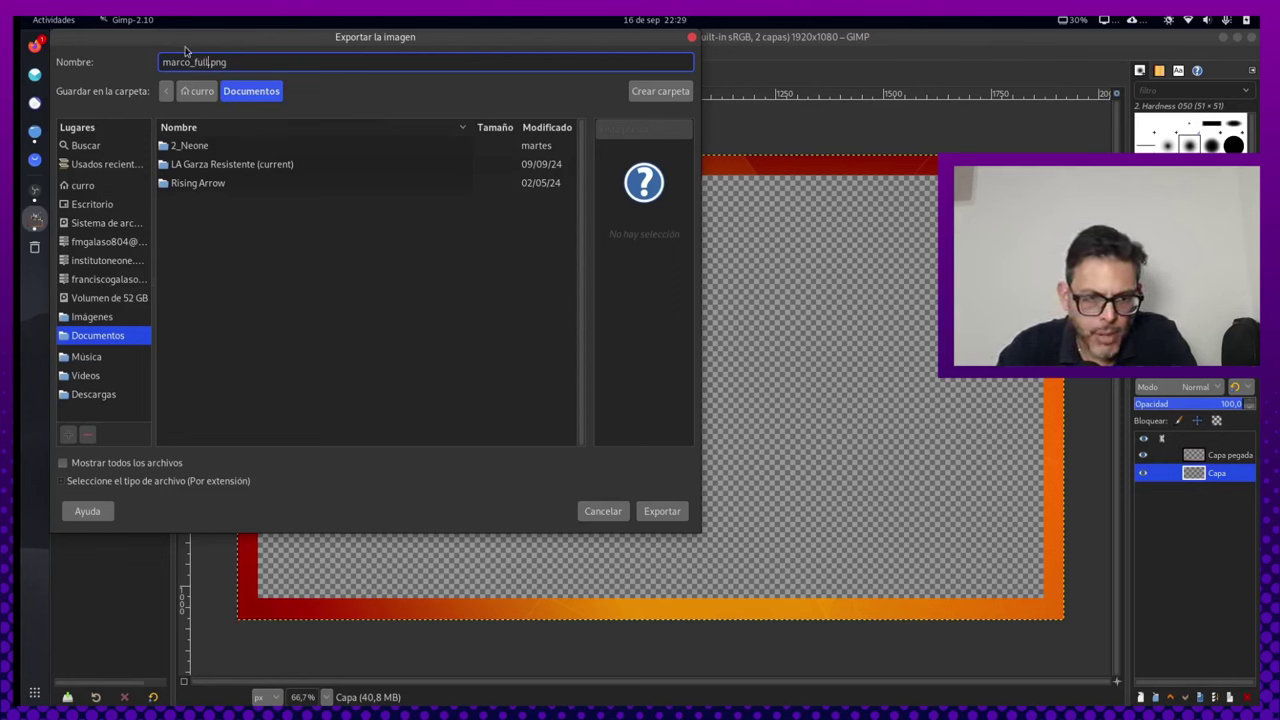
click(180, 94)
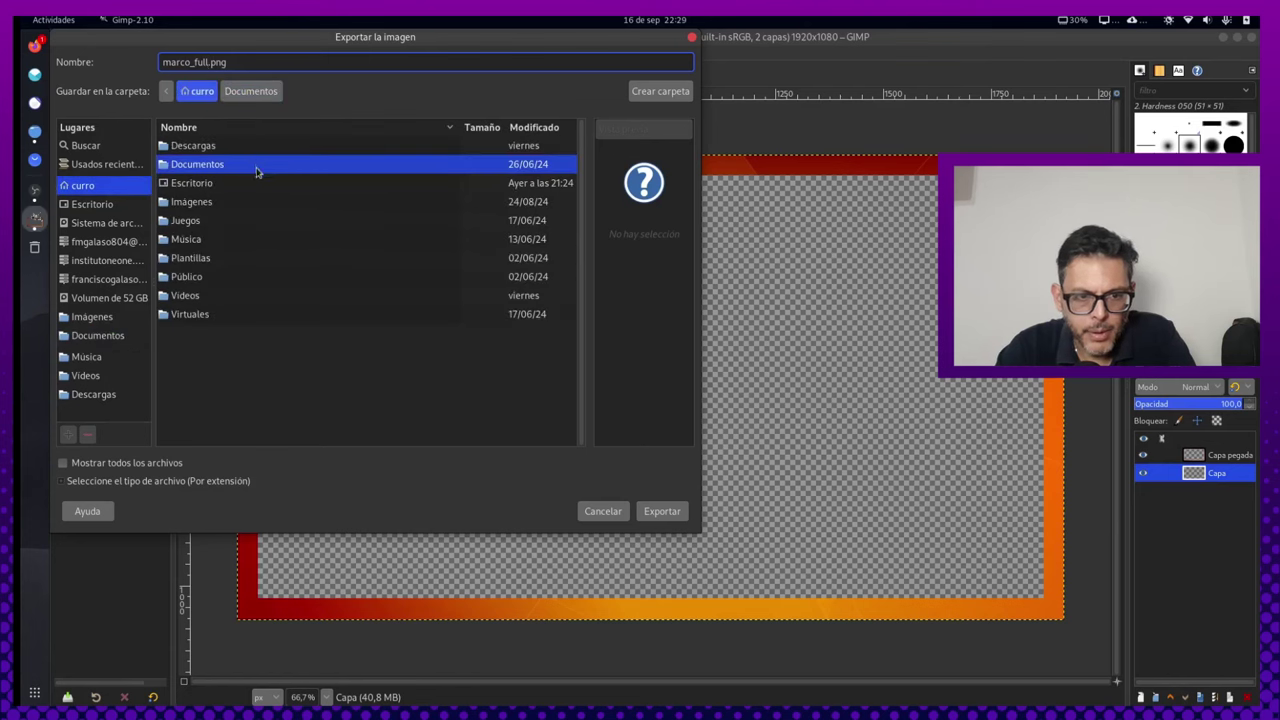
double_click(255, 184)
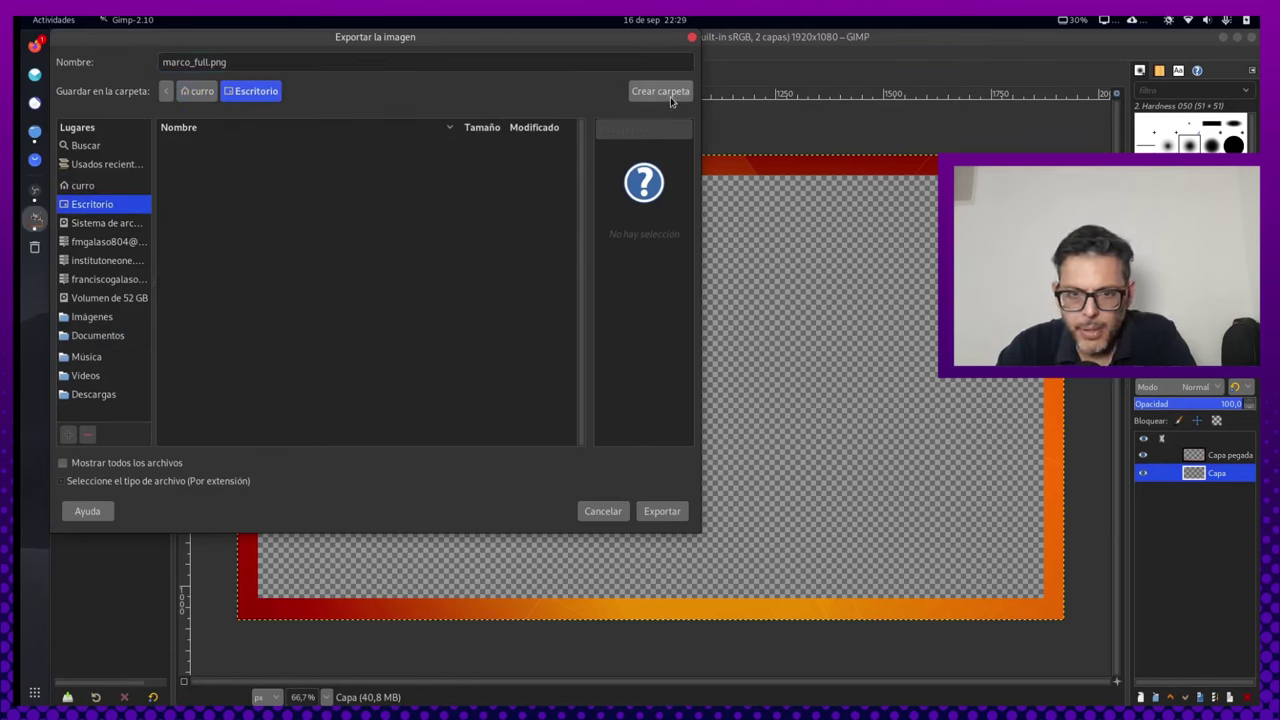
click(668, 92)
text(Audiovisual)
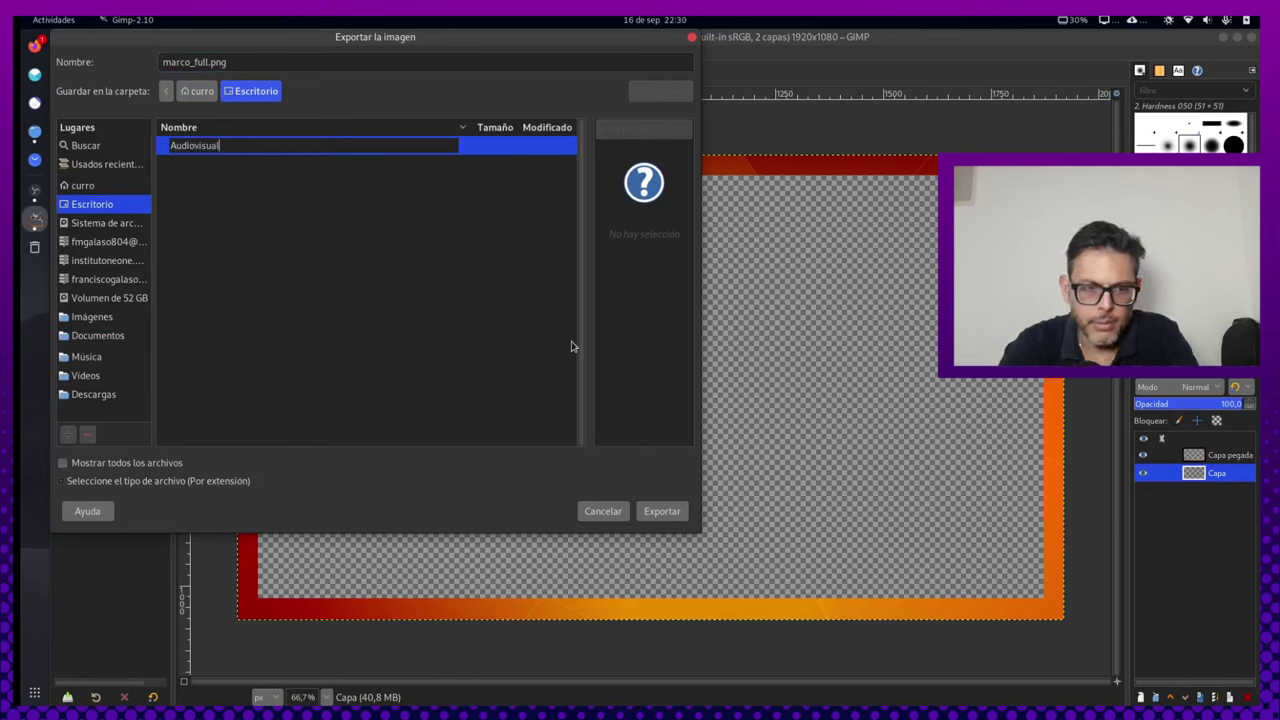
click(662, 511)
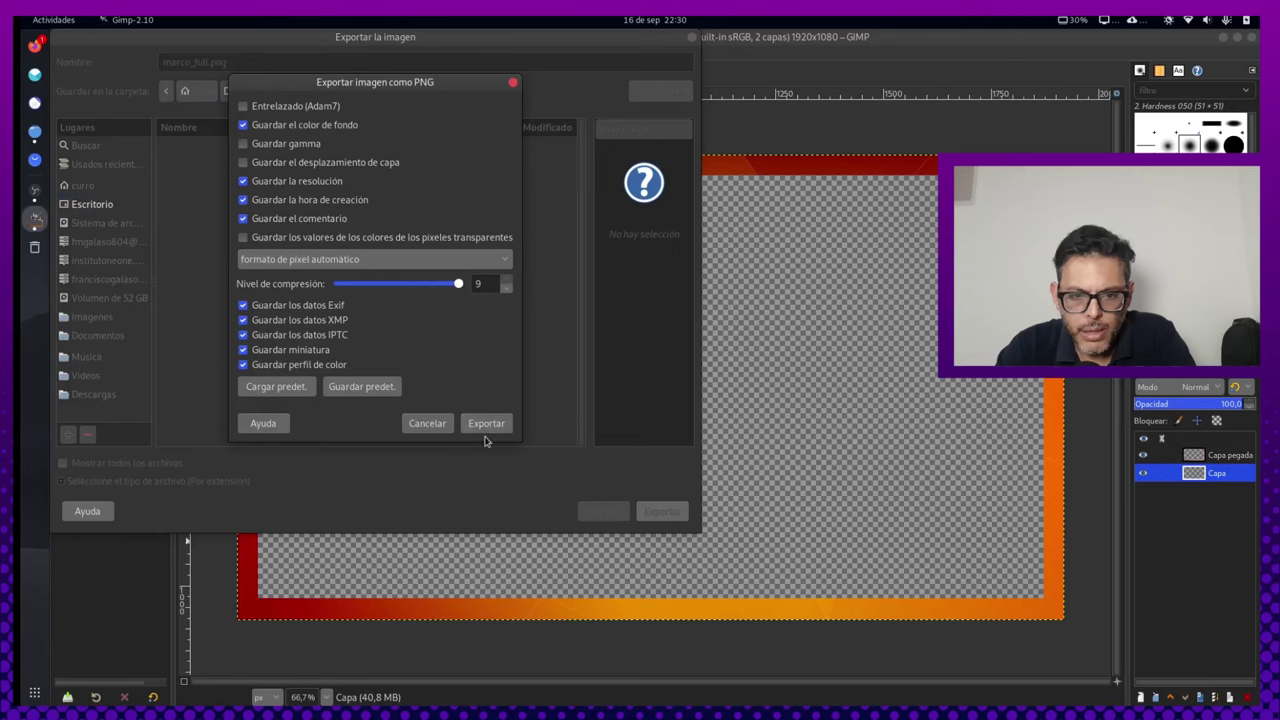
click(486, 424)
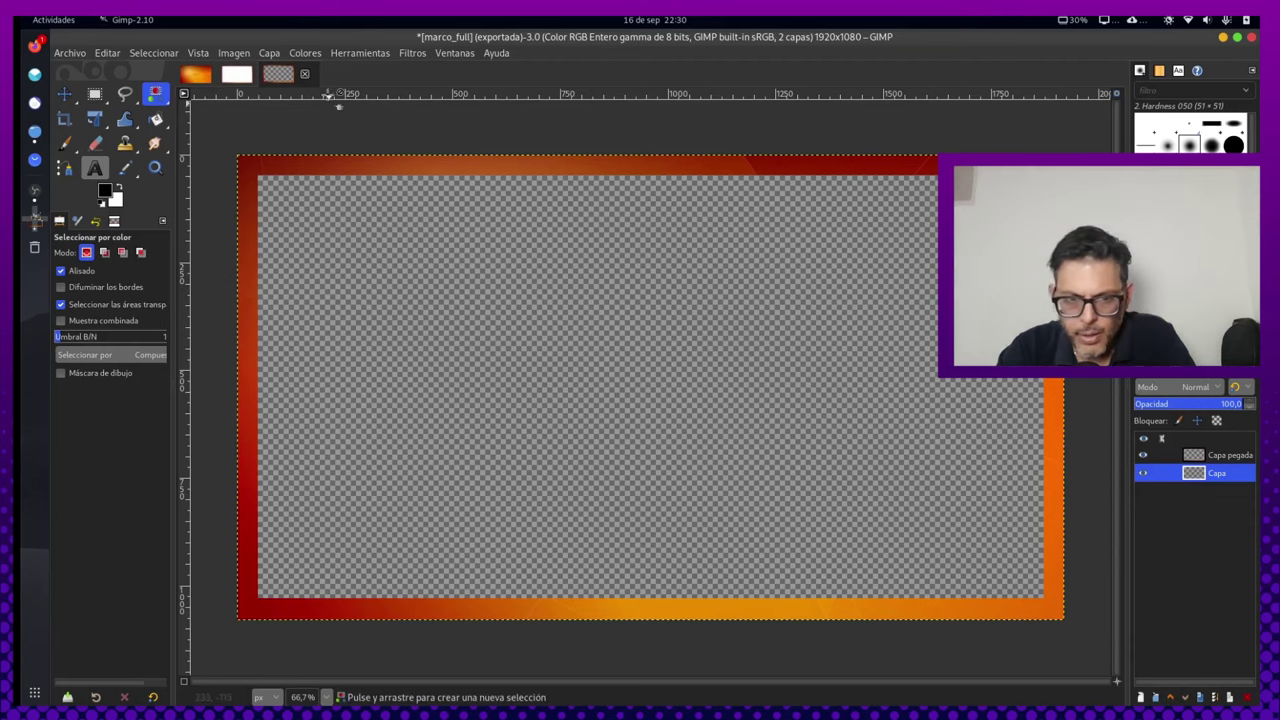
Keep marco_full open, then rectangle-select an upper-right area on debian_orange
click(305, 73)
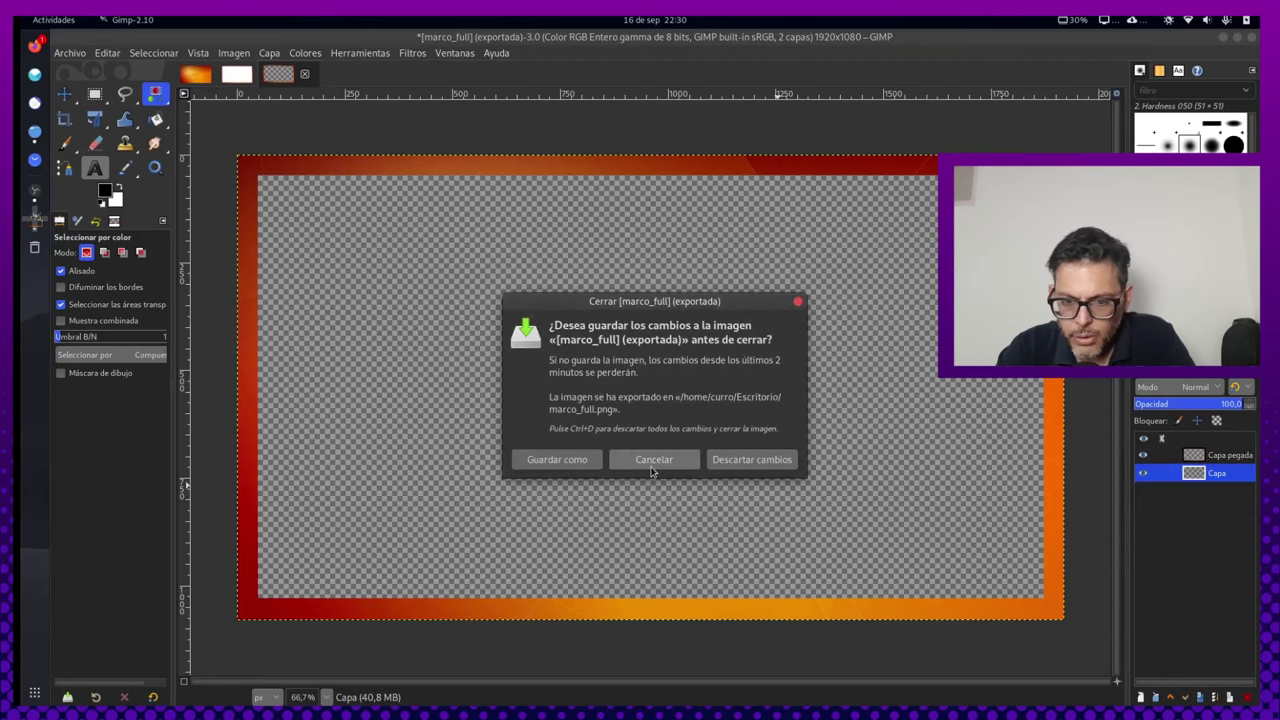
click(654, 459)
click(190, 76)
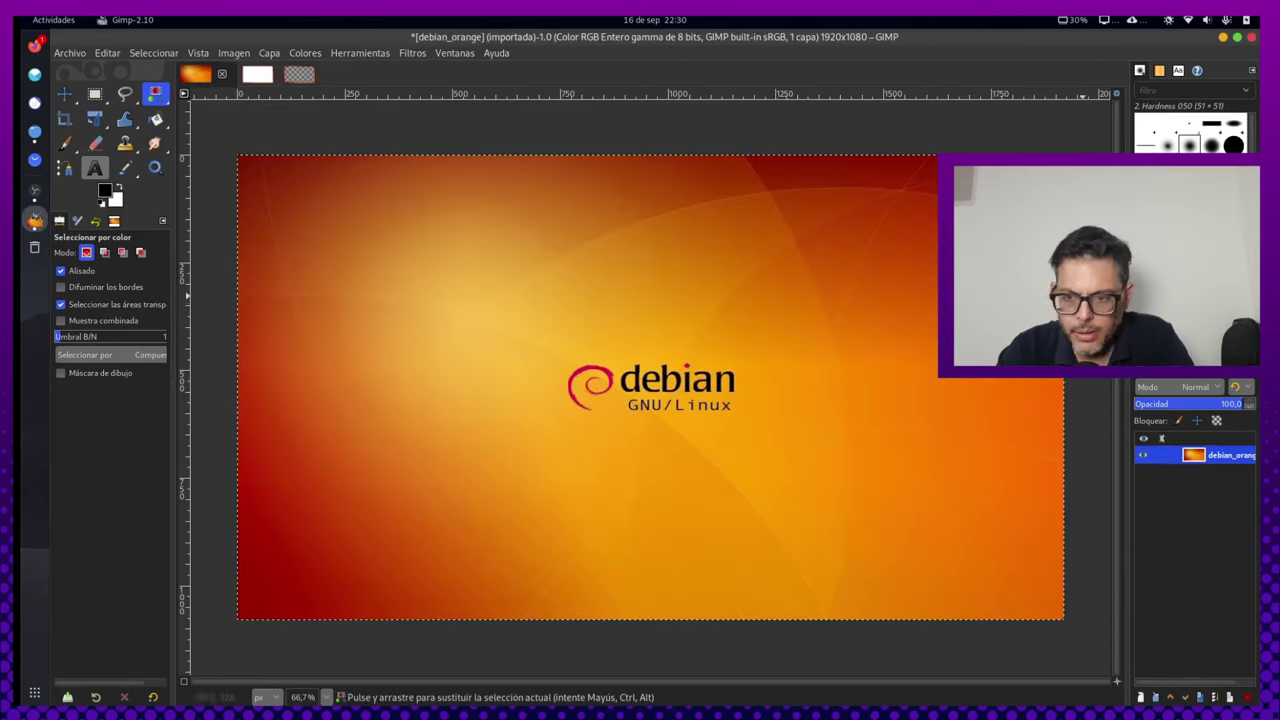
click(94, 93)
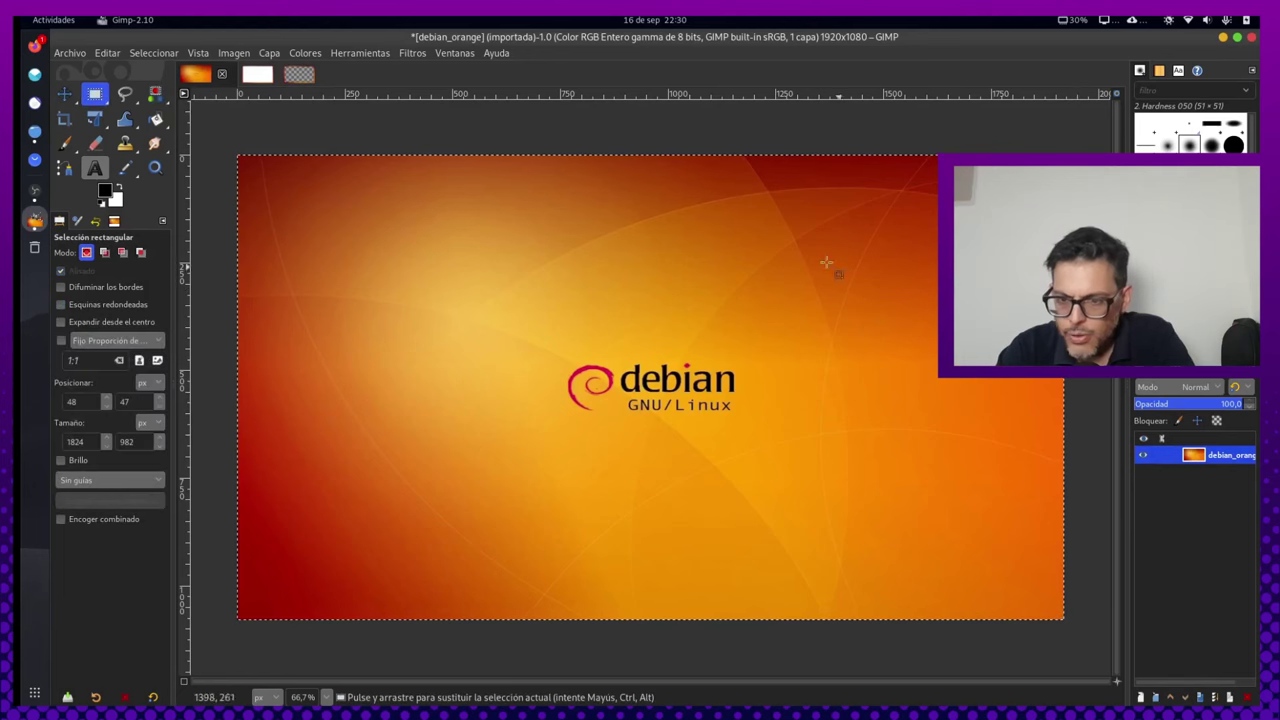
drag(836, 249, 1050, 407)
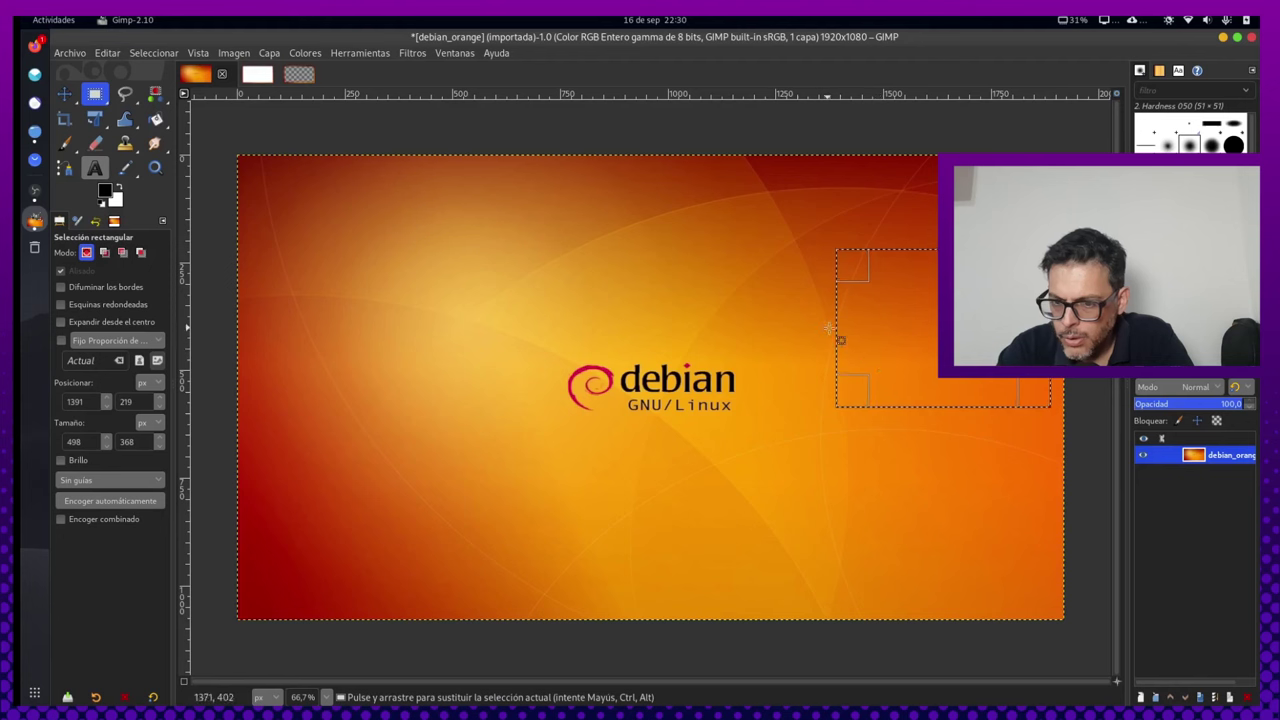
Adjust and copy the background piece, then paste it at marco_full's upper right
drag(829, 329, 812, 330)
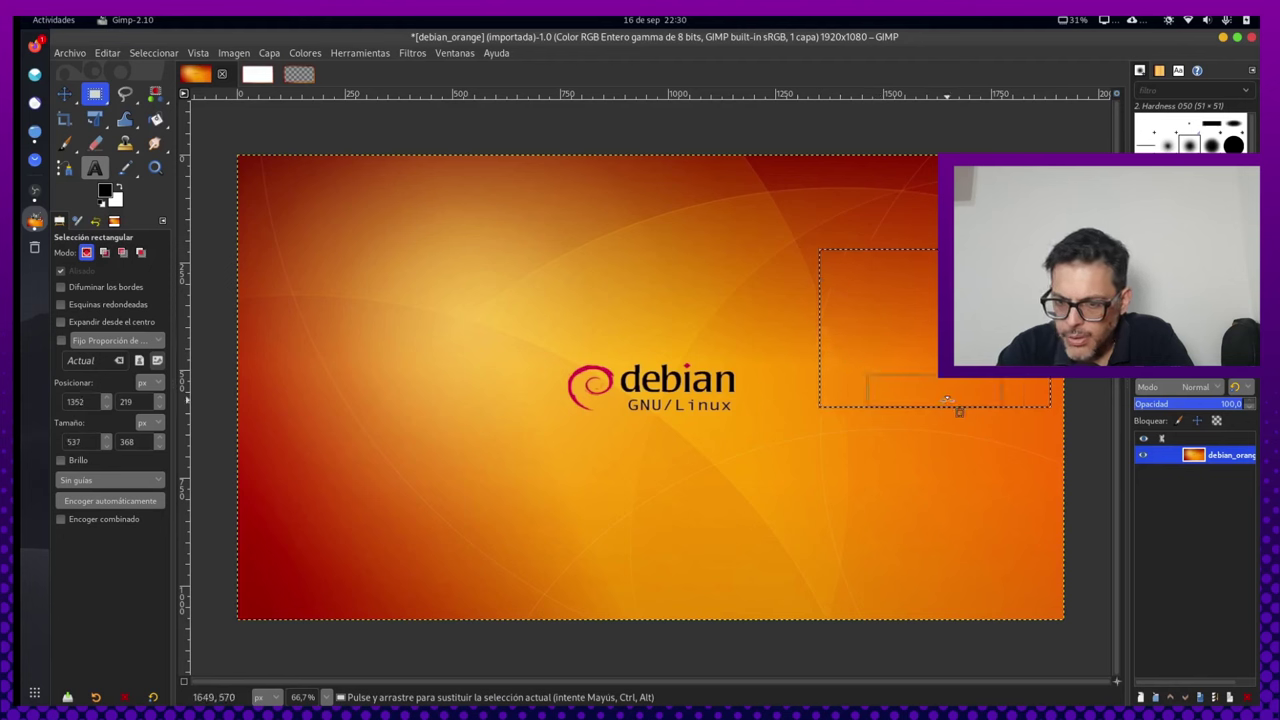
drag(948, 399, 948, 390)
key(ctrl+c)
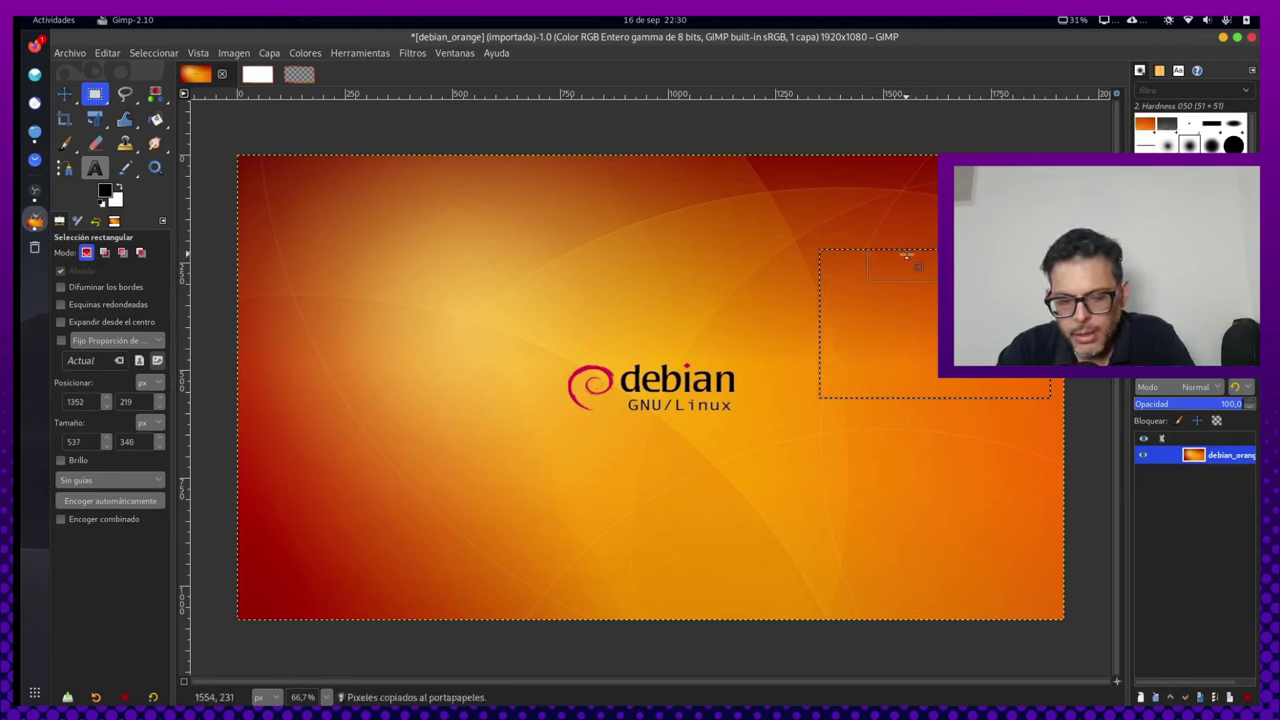
click(298, 73)
key(ctrl+v)
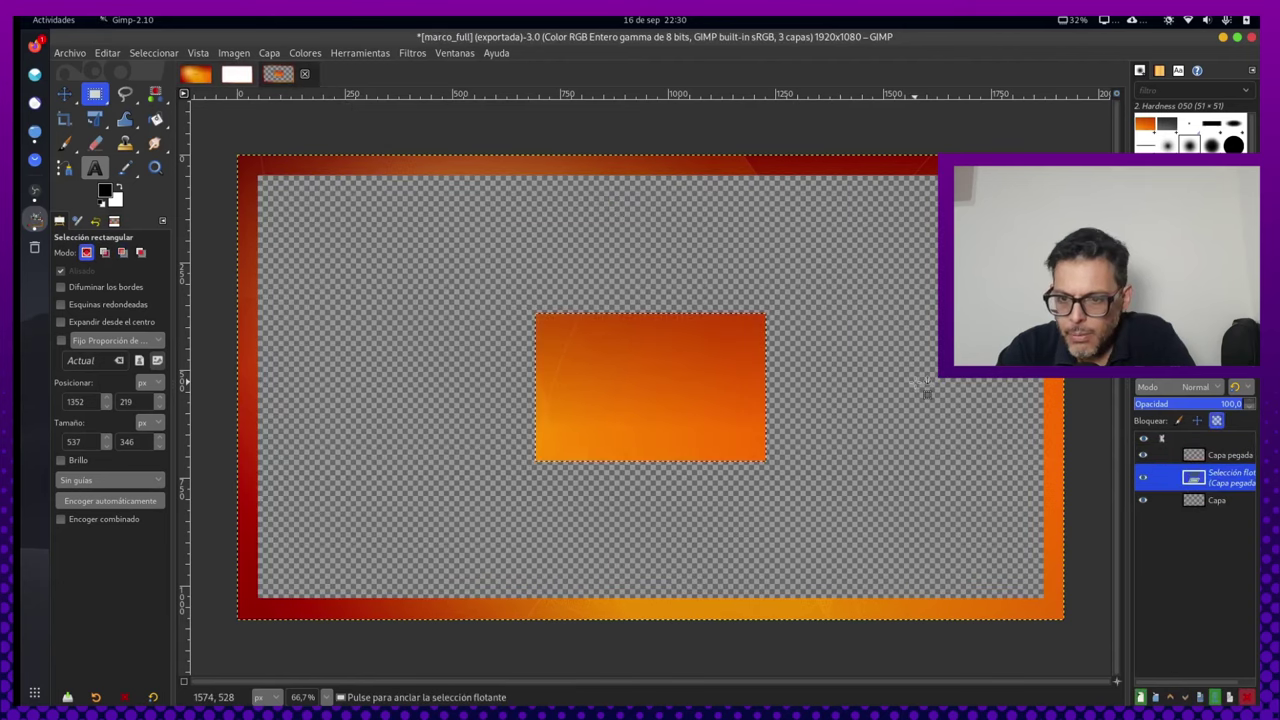
mouse_move(665, 400)
mouse_down()
mouse_move(848, 328)
mouse_move(932, 333)
mouse_up()
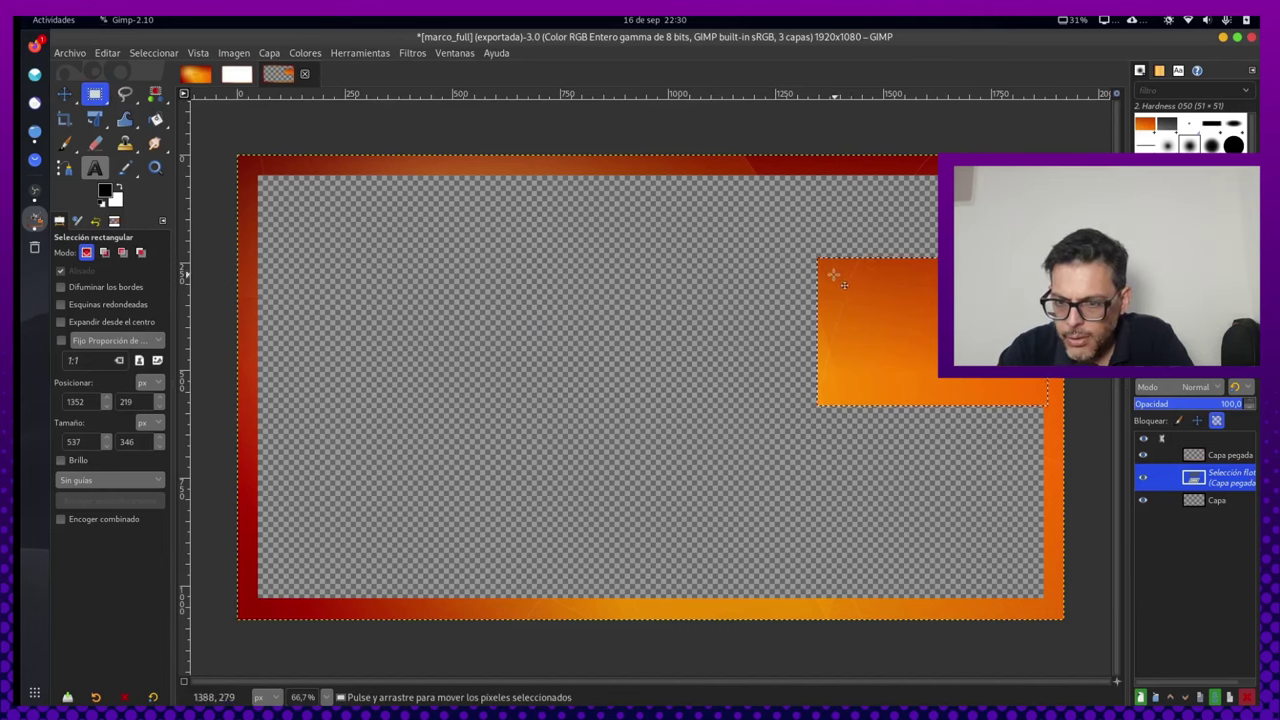
drag(843, 285, 845, 290)
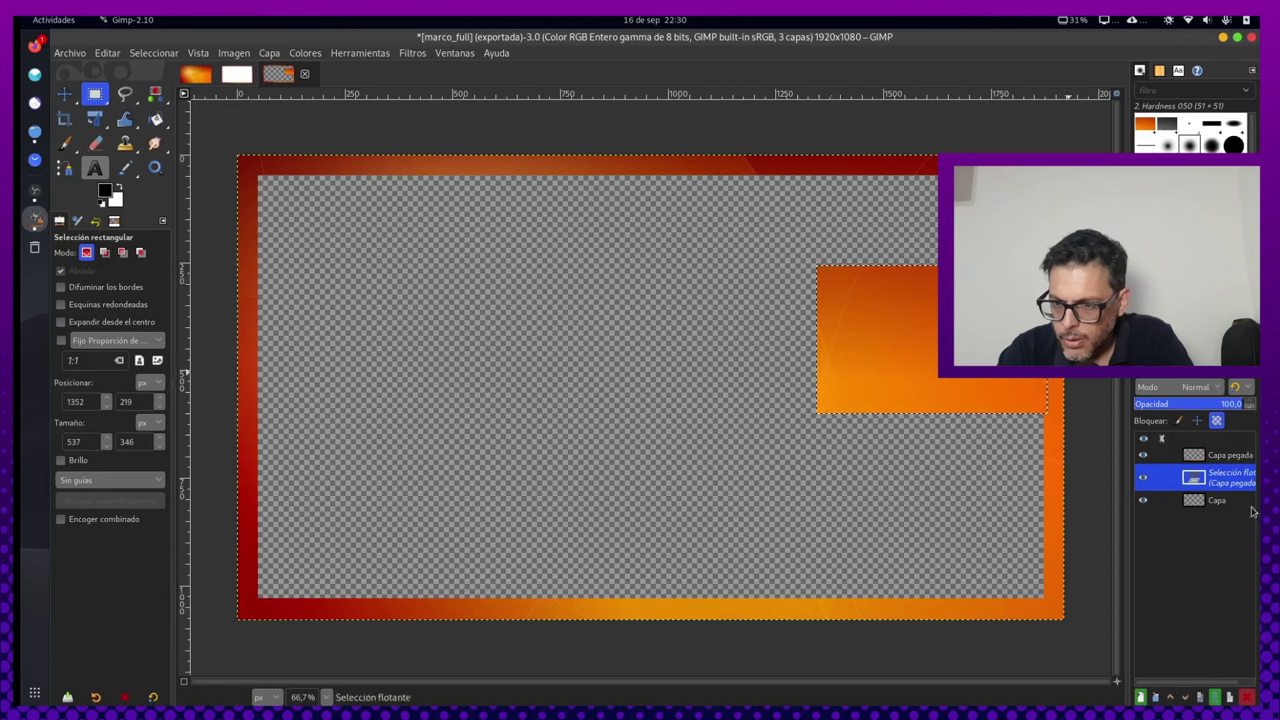
Turn the pasted piece into its own layer and cut out its middle
right_click(1227, 483)
click(1135, 147)
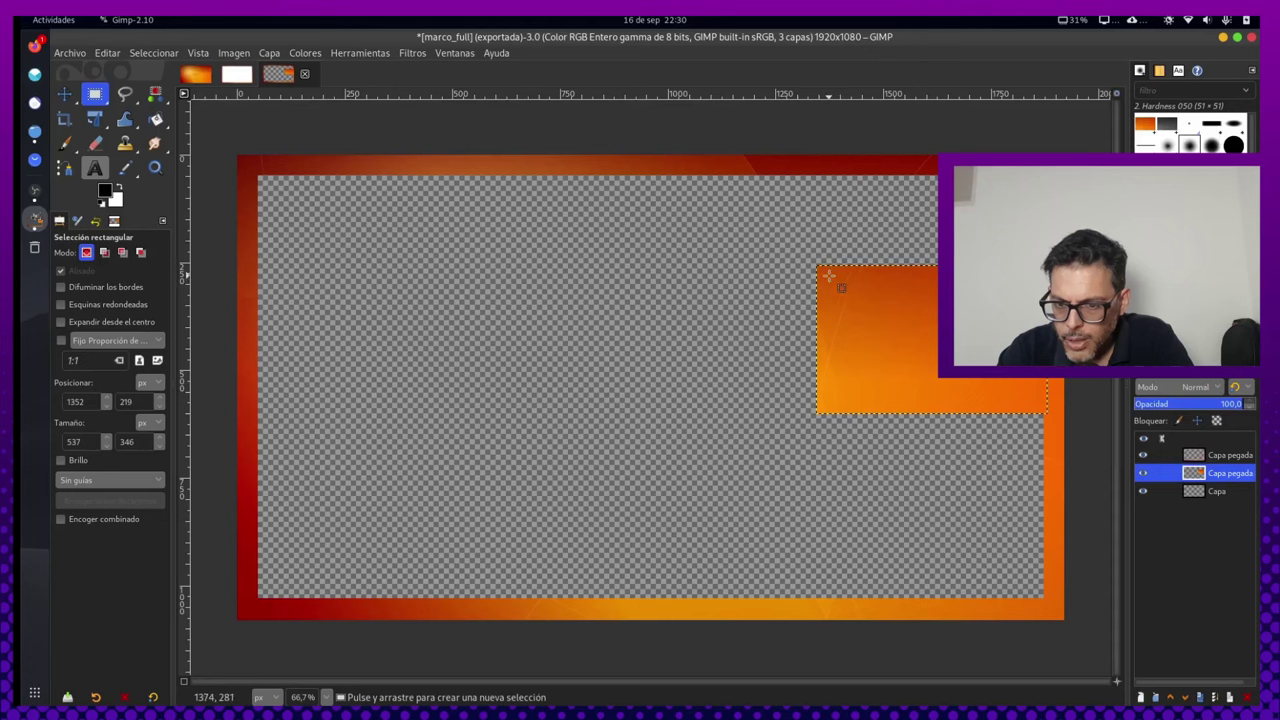
drag(832, 280, 1050, 414)
key(ctrl+x)
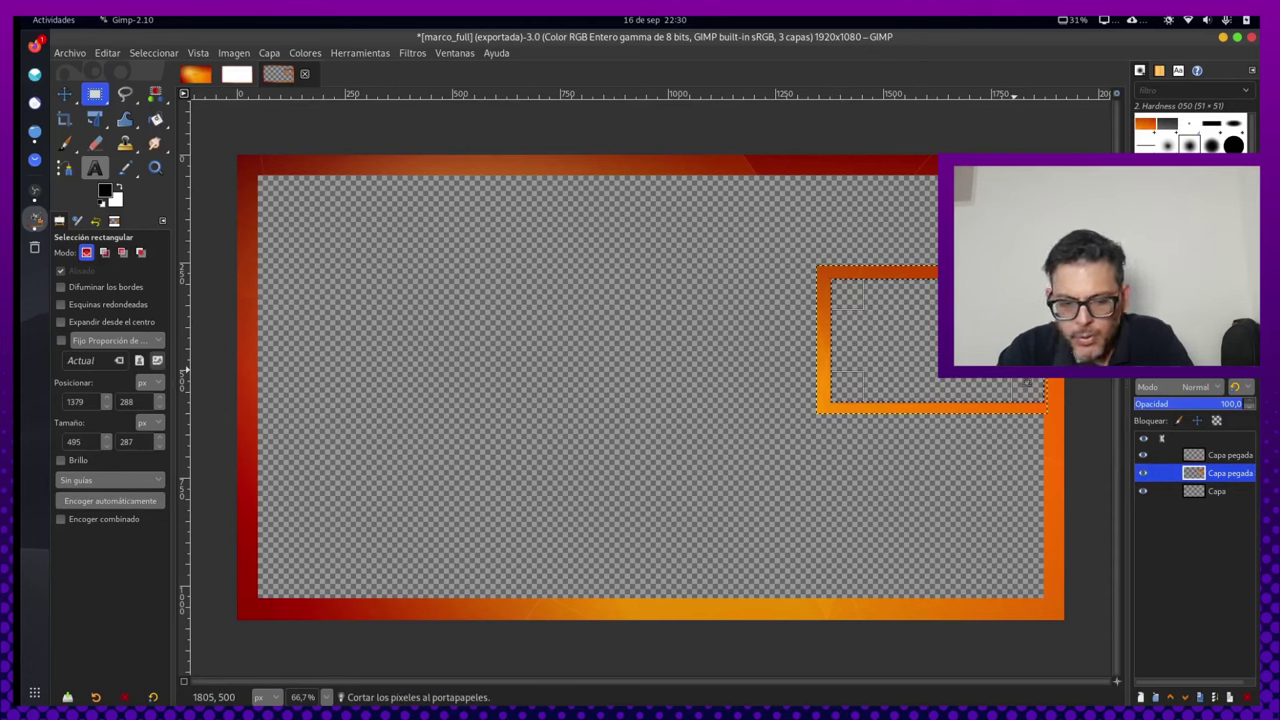
click(1230, 492)
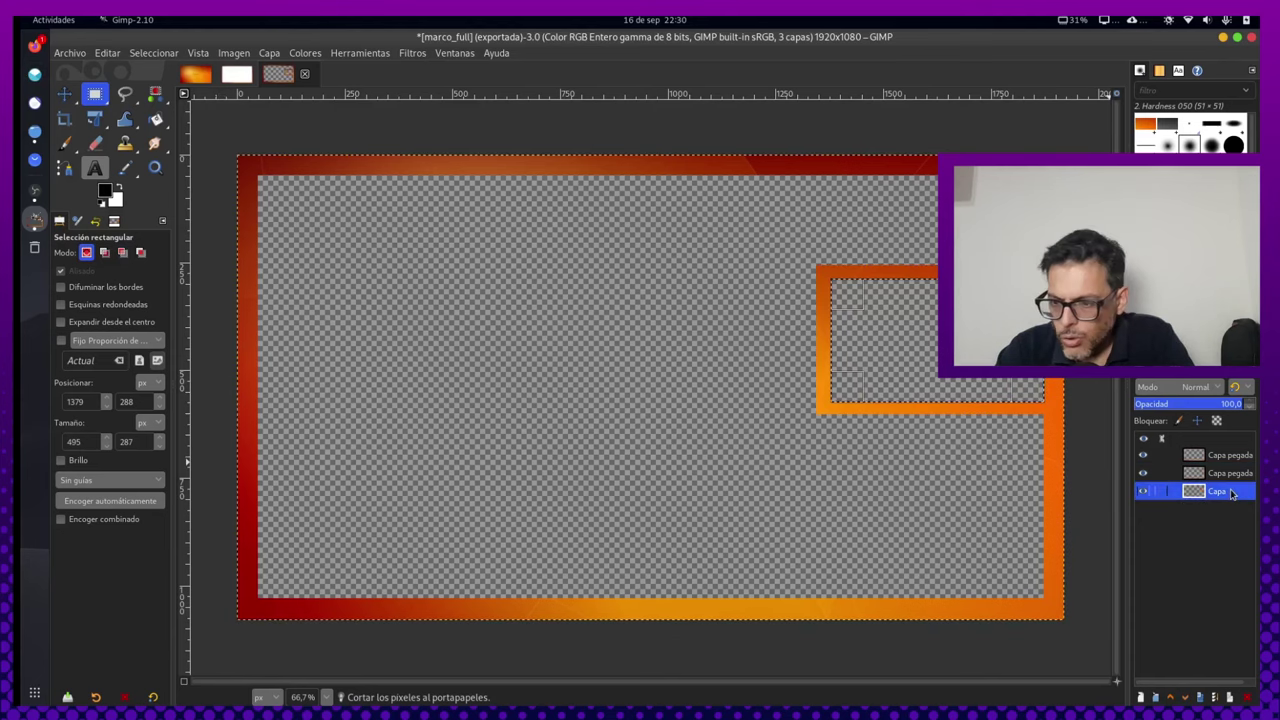
key(super)
Deselect all, then Export As marco_streaming.png in Escritorio
click(654, 466)
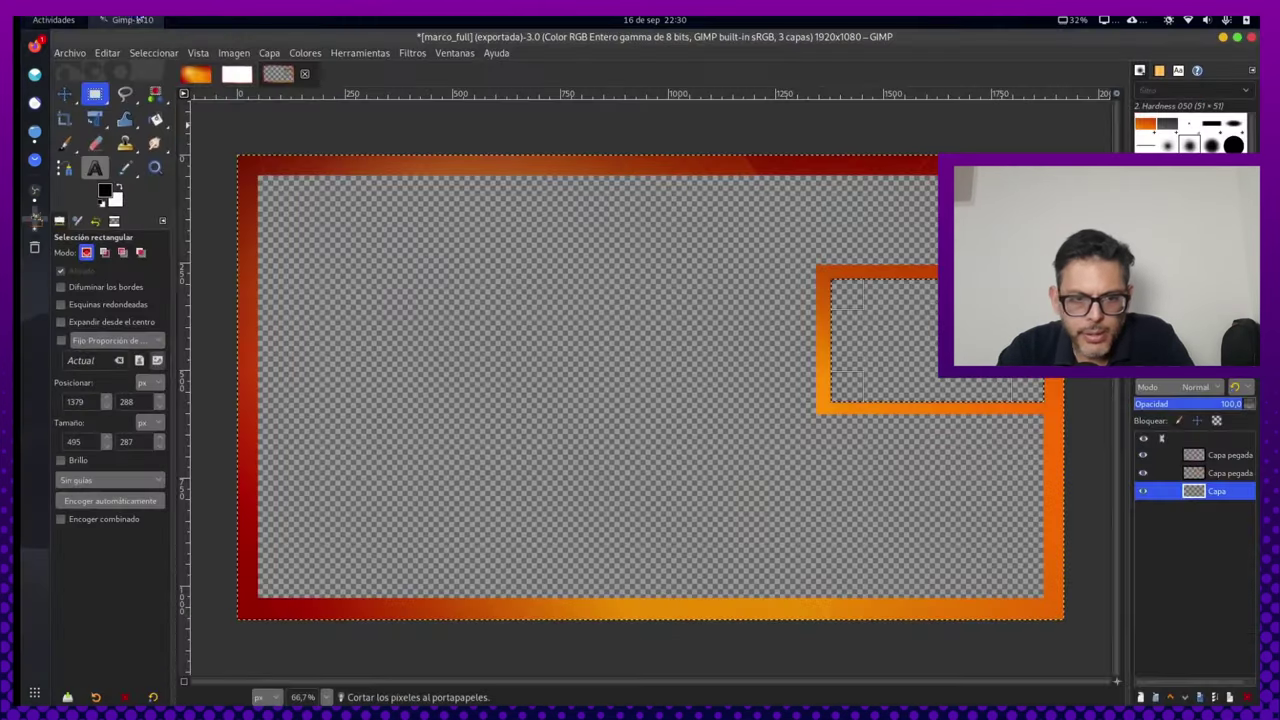
click(145, 52)
click(153, 87)
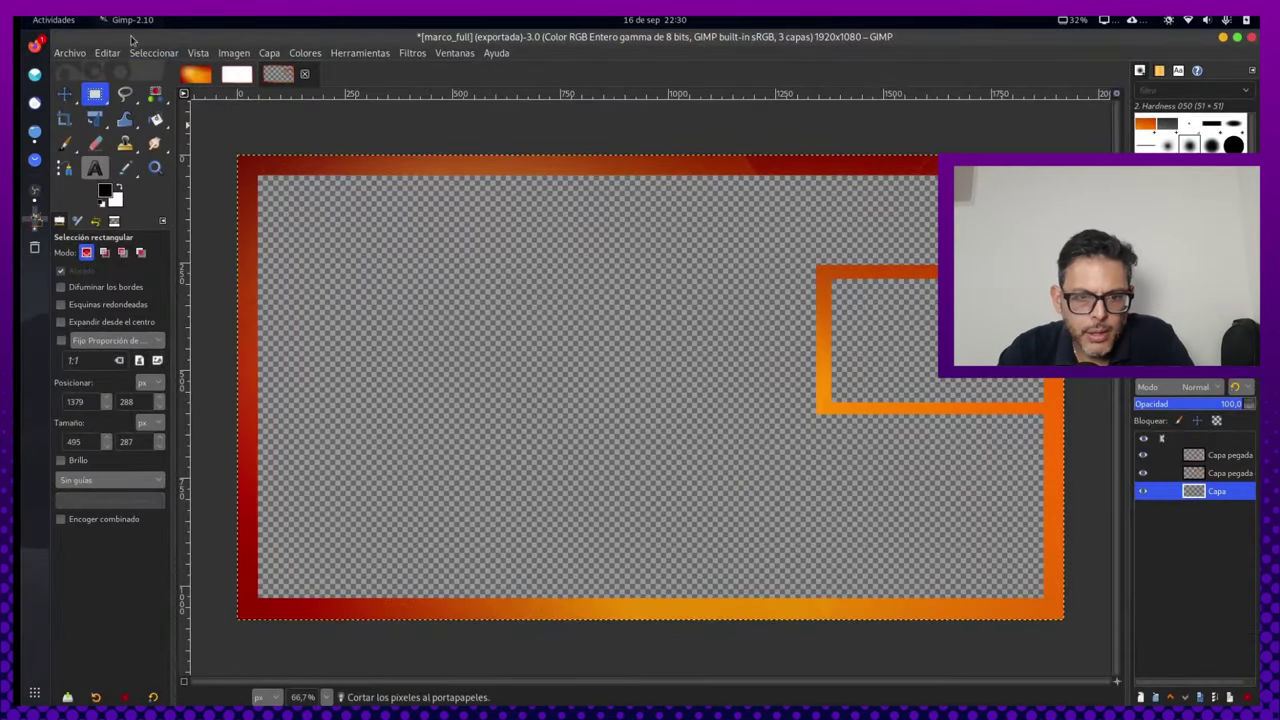
click(72, 53)
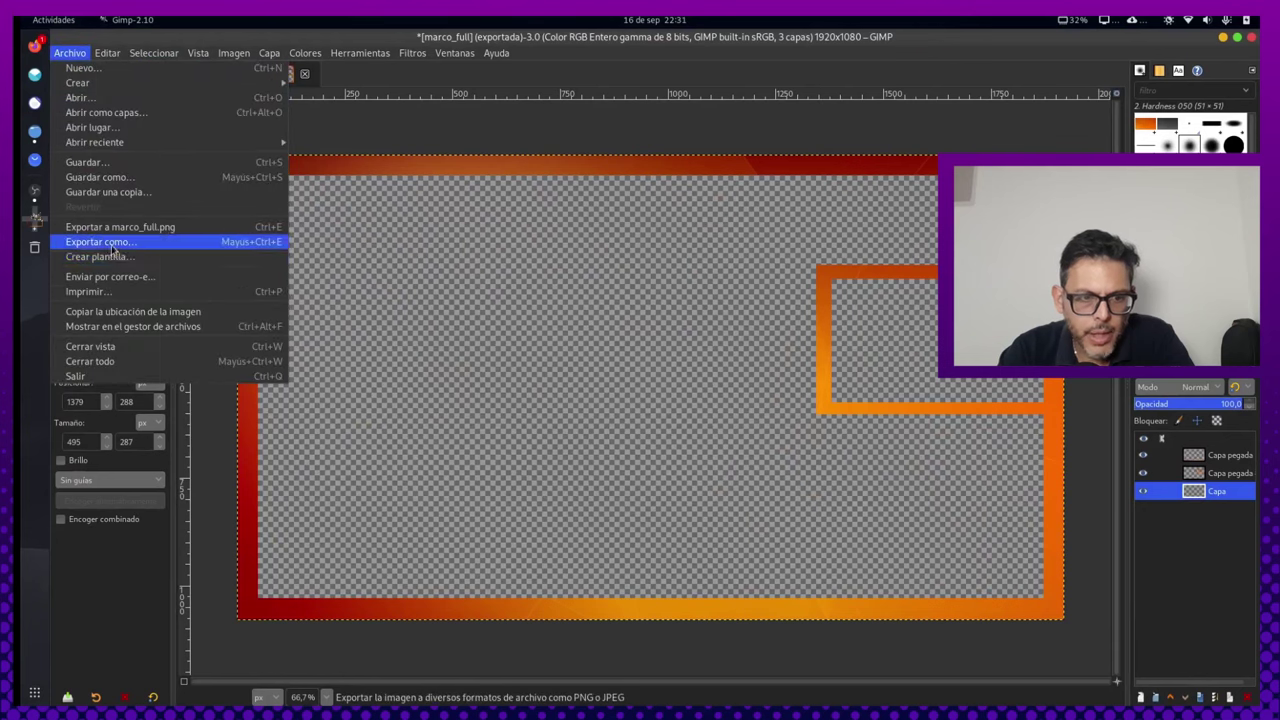
click(80, 243)
text(marco)
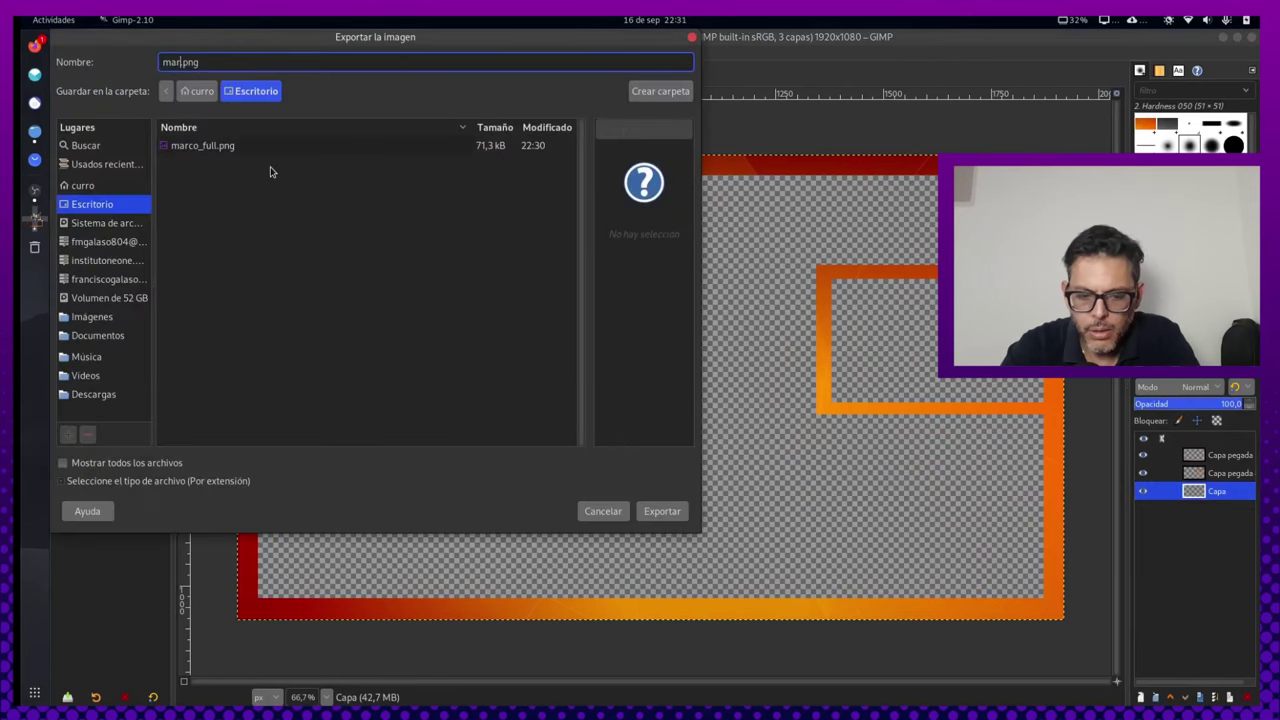
text(_streaming)
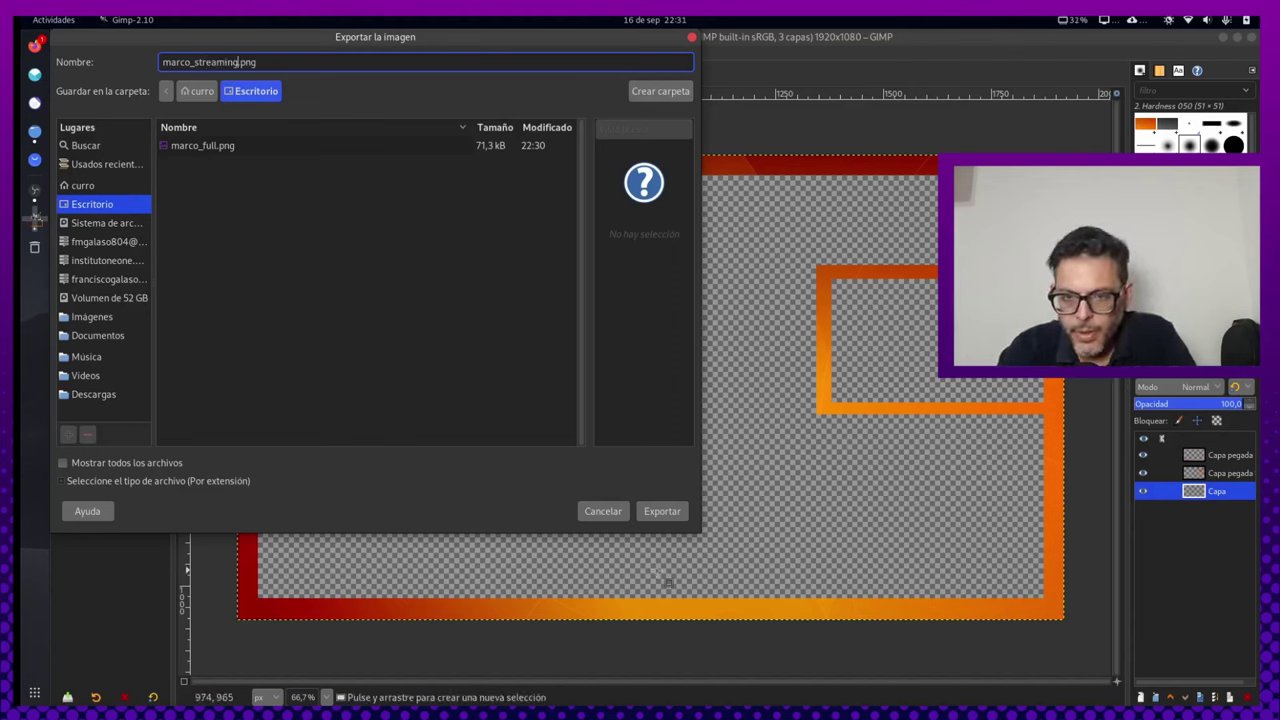
click(661, 514)
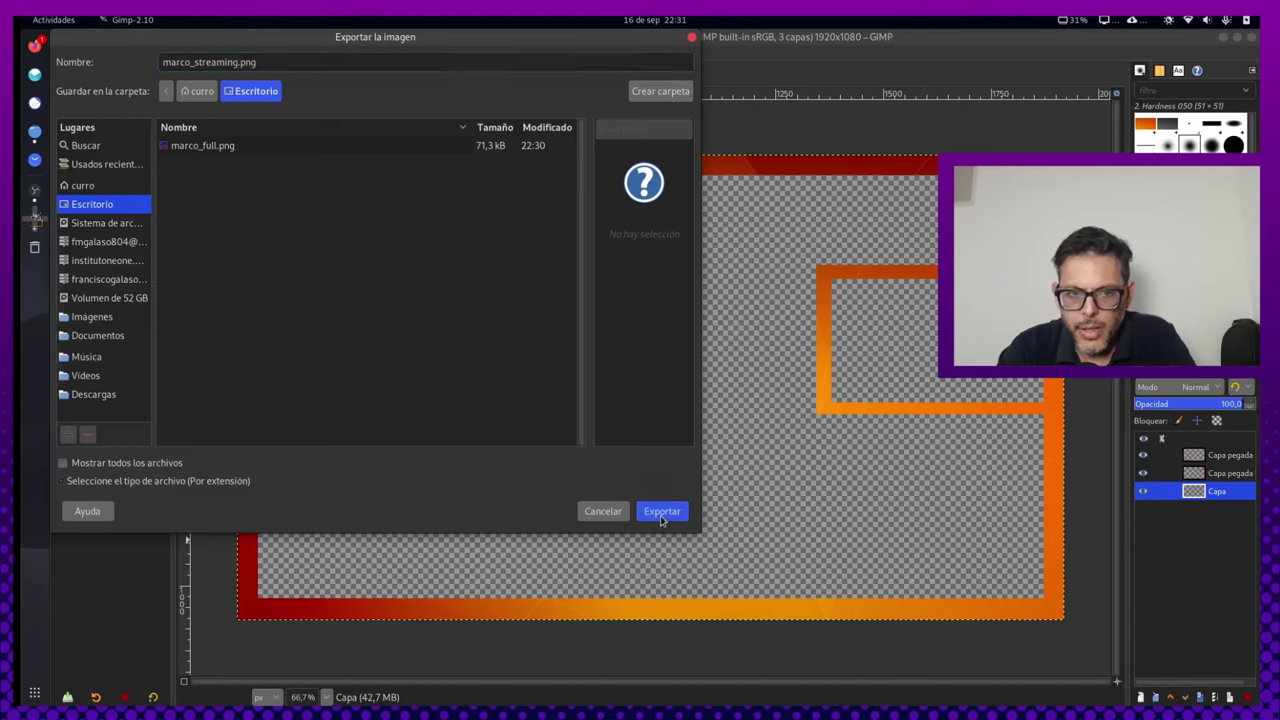
Confirm the PNG export, then copy a tight ellipse around the Debian logo
click(487, 424)
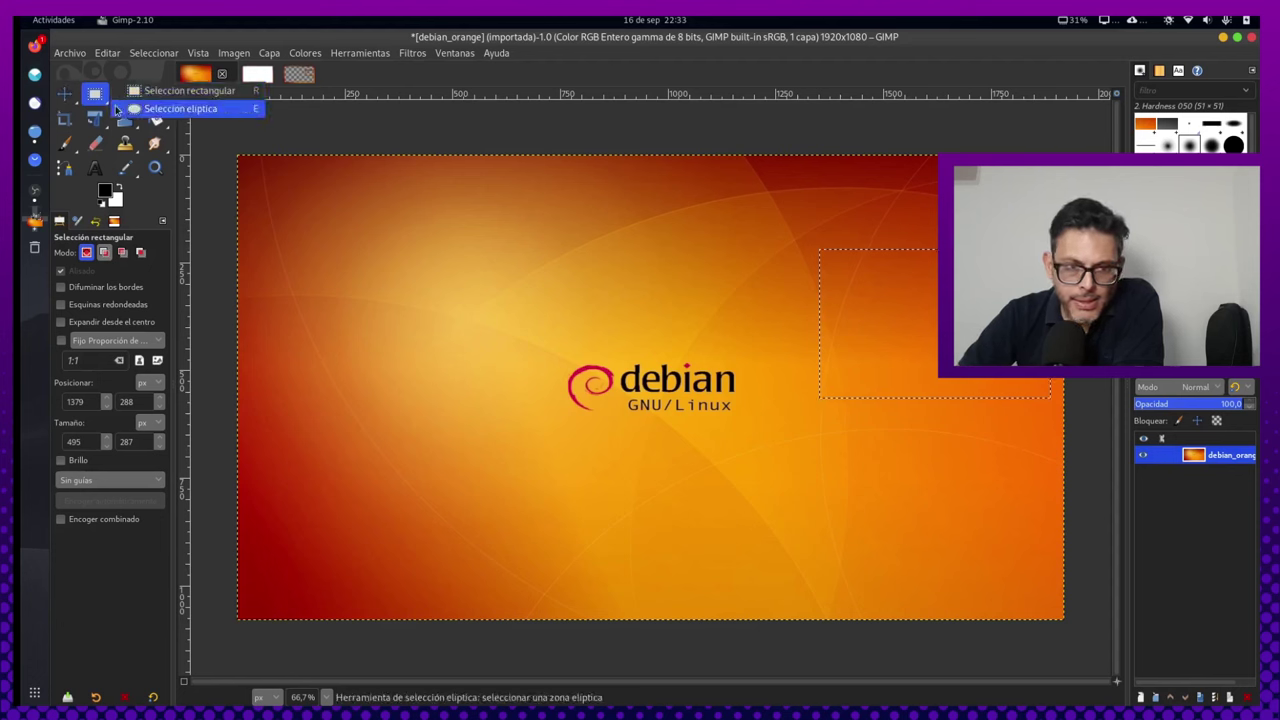
drag(97, 93, 120, 110)
drag(508, 292, 757, 467)
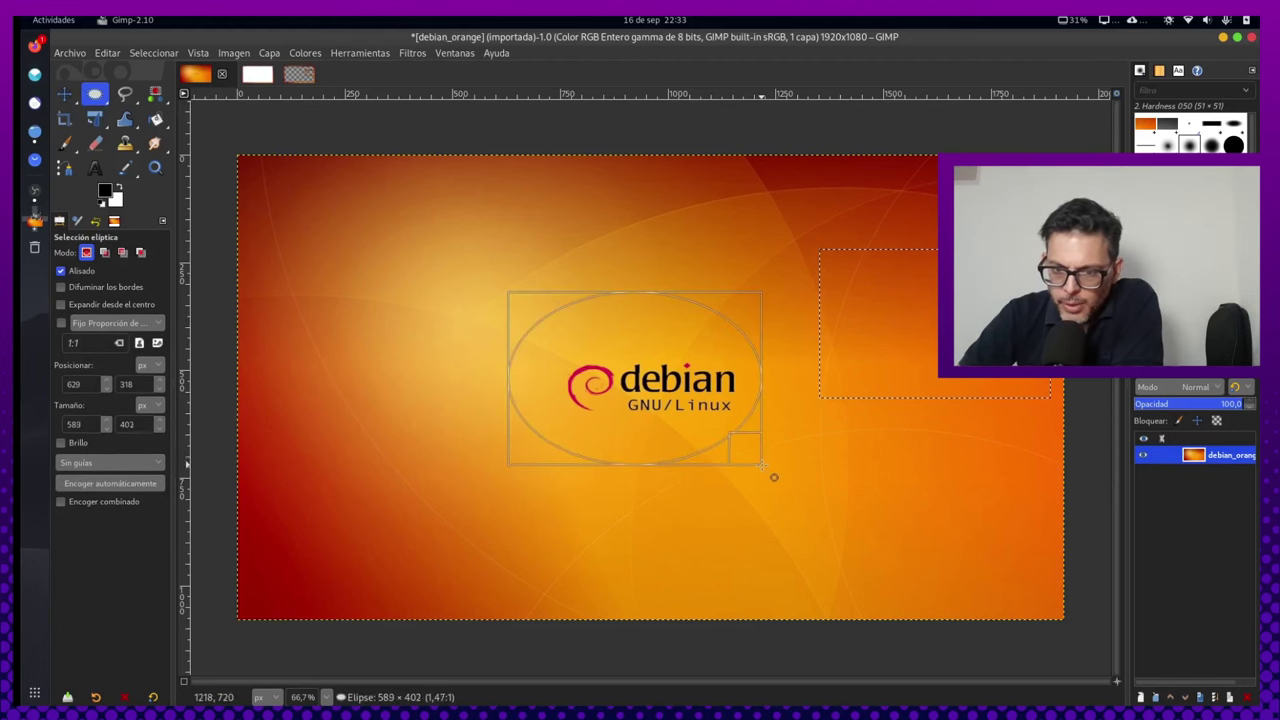
drag(525, 380, 585, 386)
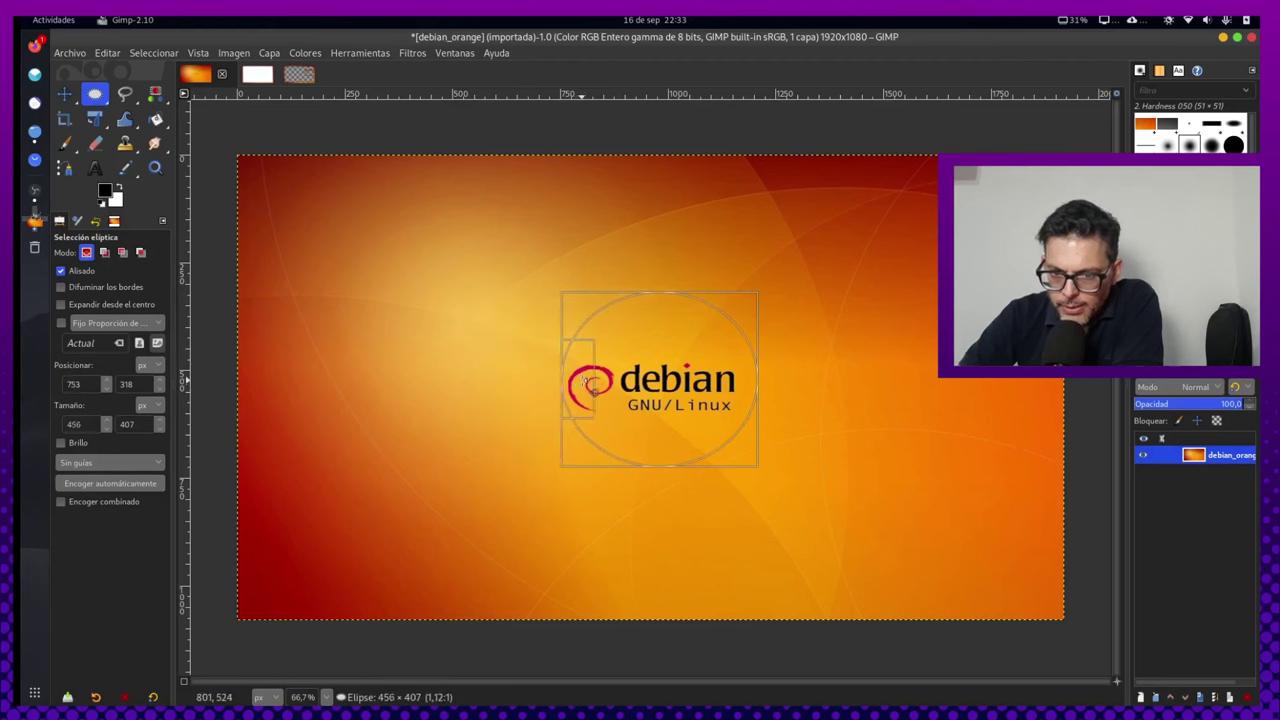
drag(680, 295, 669, 325)
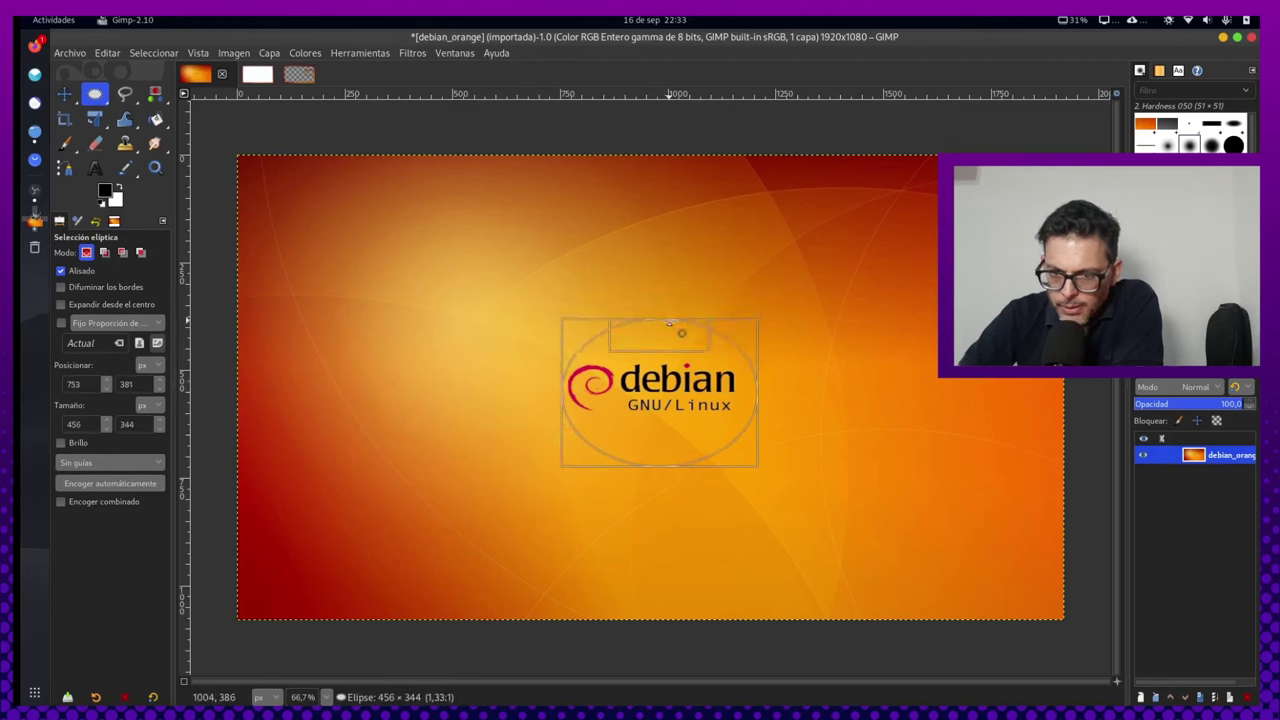
mouse_move(668, 463)
mouse_down()
mouse_move(665, 430)
mouse_move(665, 448)
mouse_up()
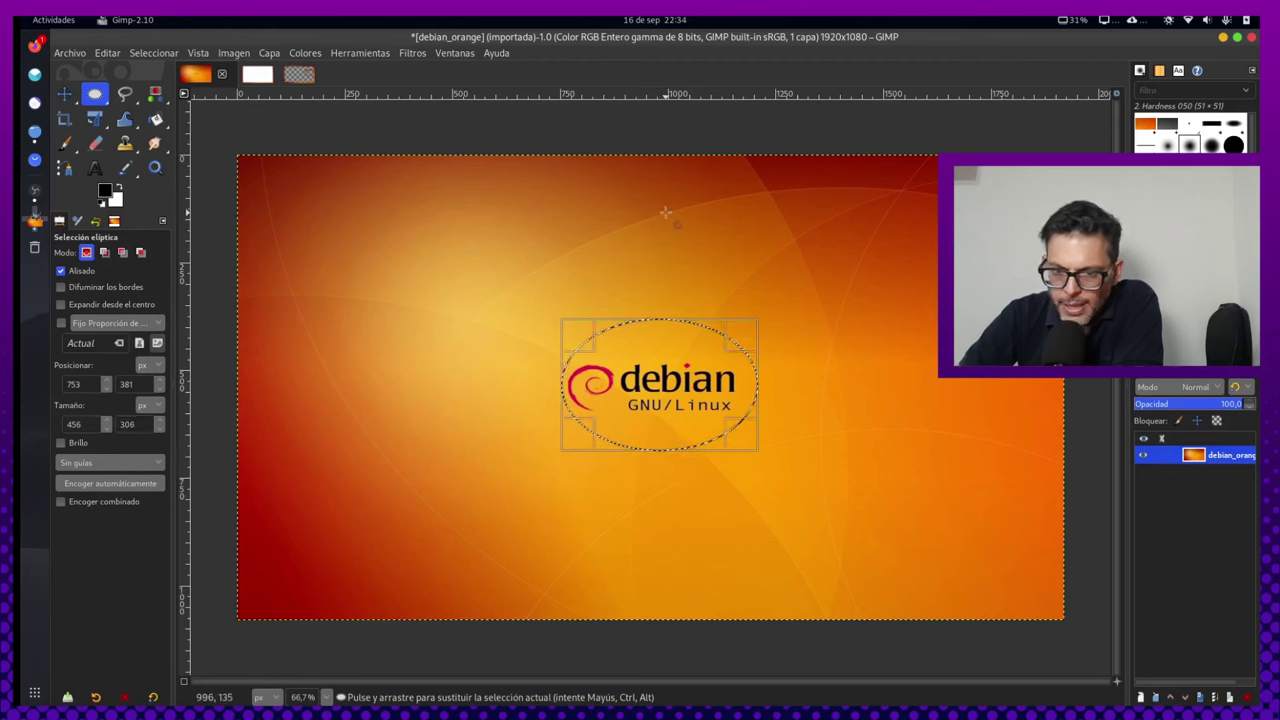
key(ctrl+c)
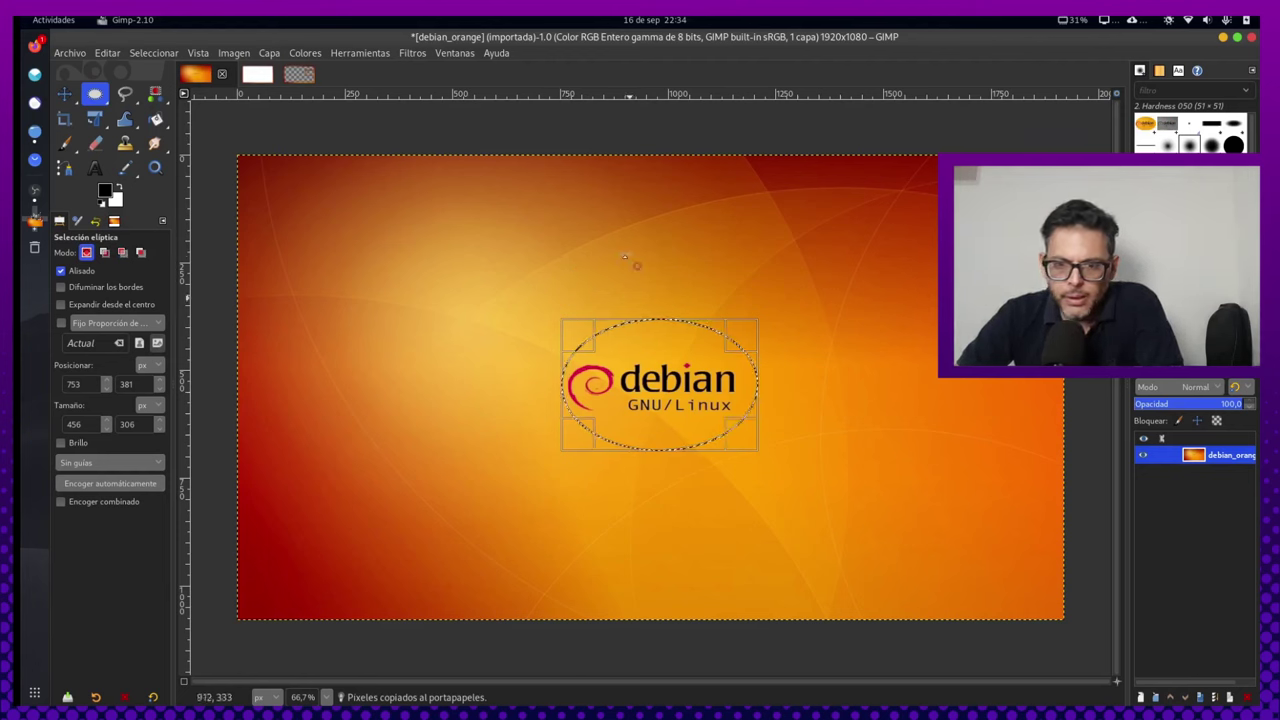
Paste the copied Debian logo oval as a new image
right_click(676, 384)
mouse_move(703, 405)
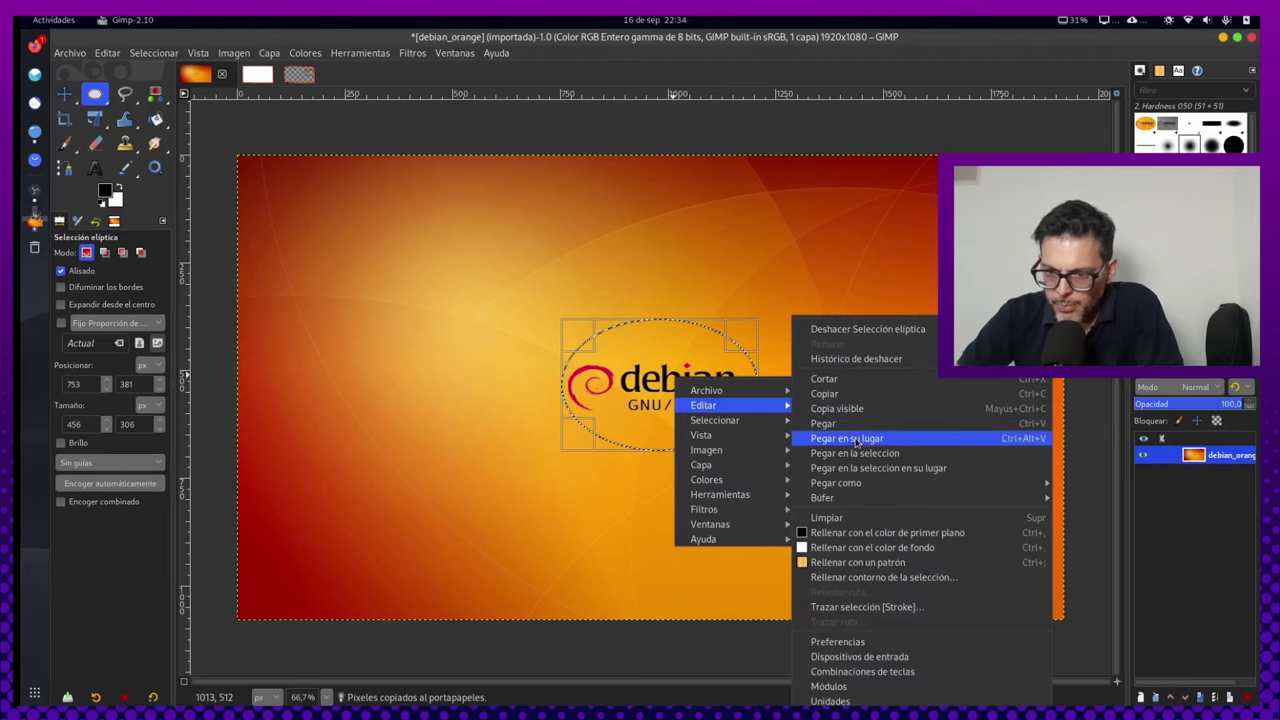
mouse_move(870, 484)
click(1100, 516)
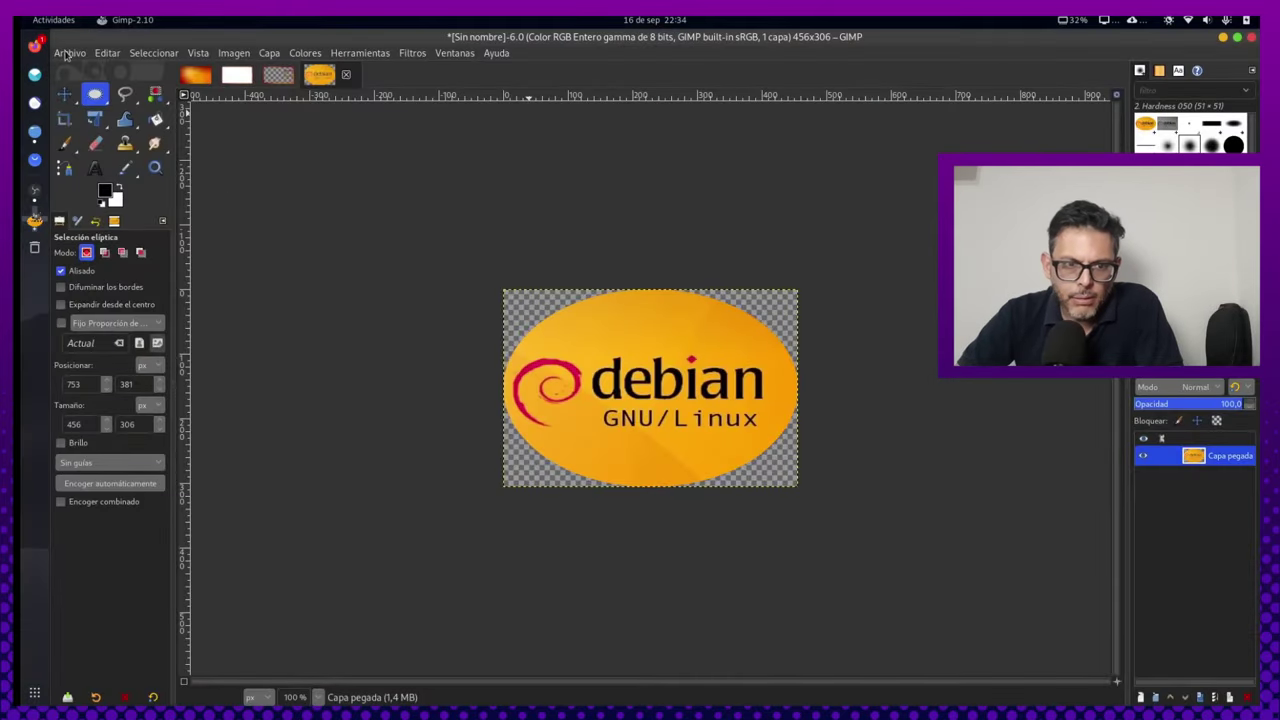
Export the logo image as logo_flotante.png with default PNG options
click(69, 52)
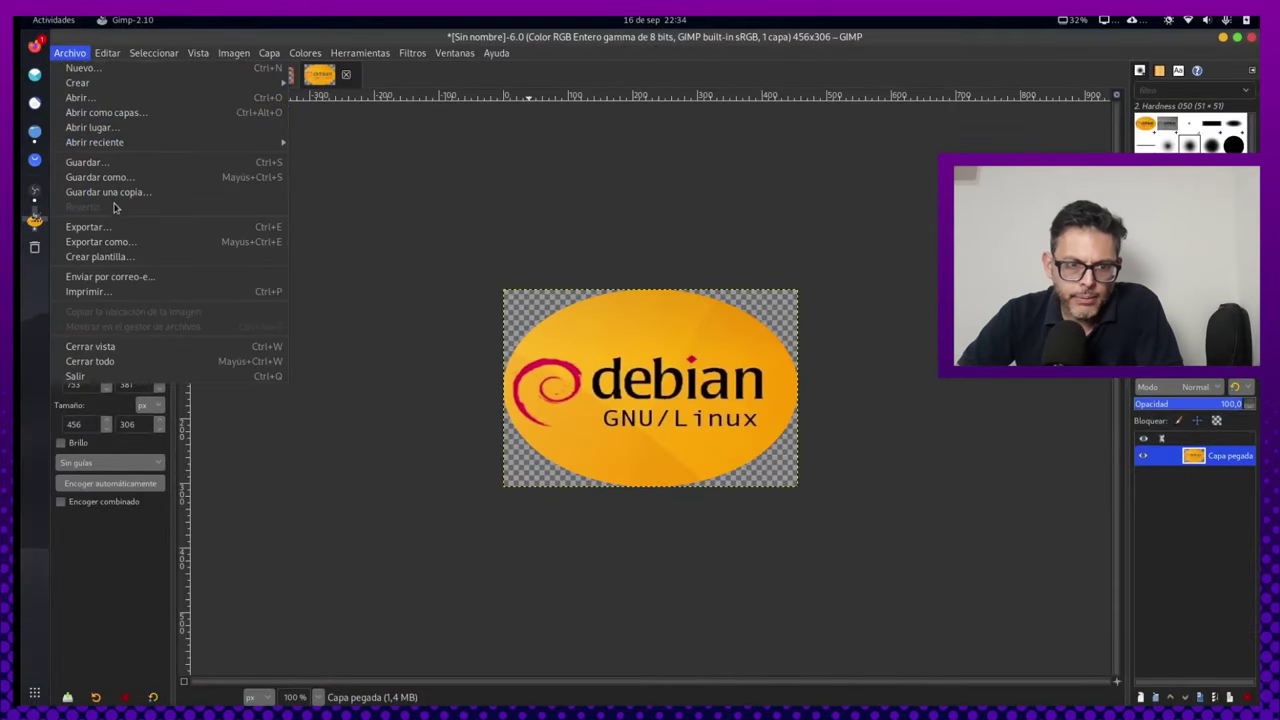
click(141, 245)
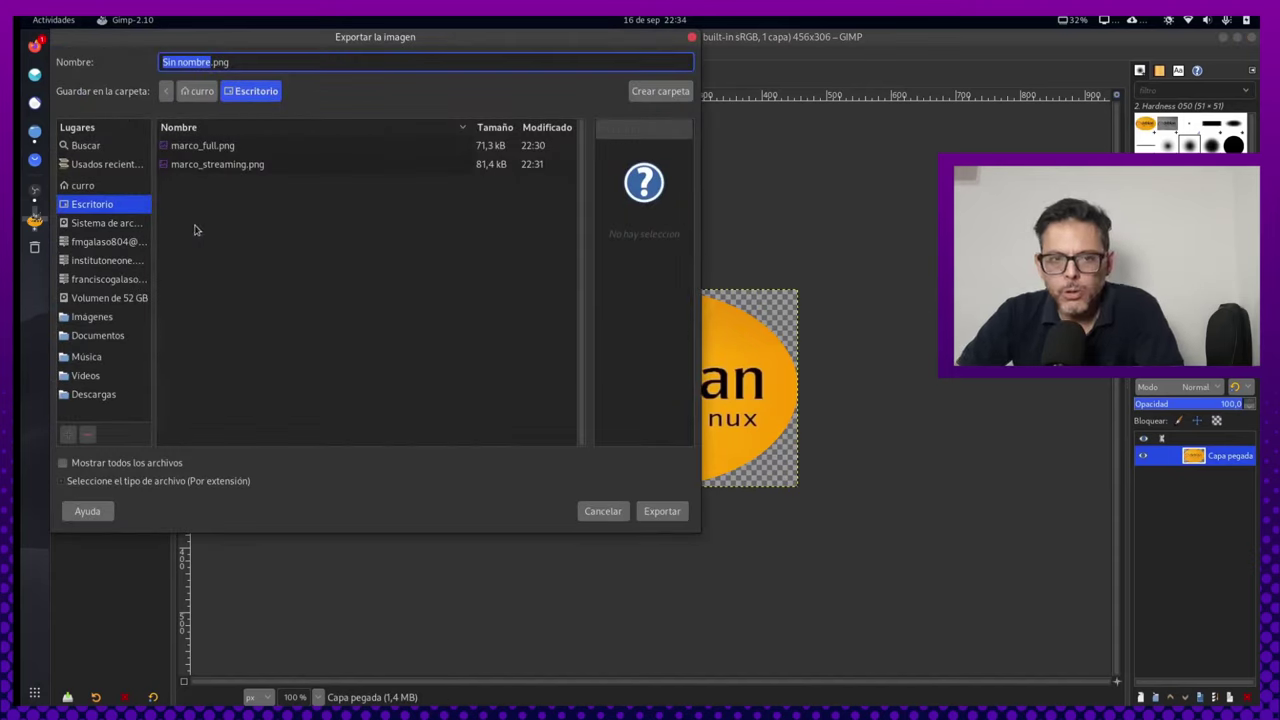
text(logo)
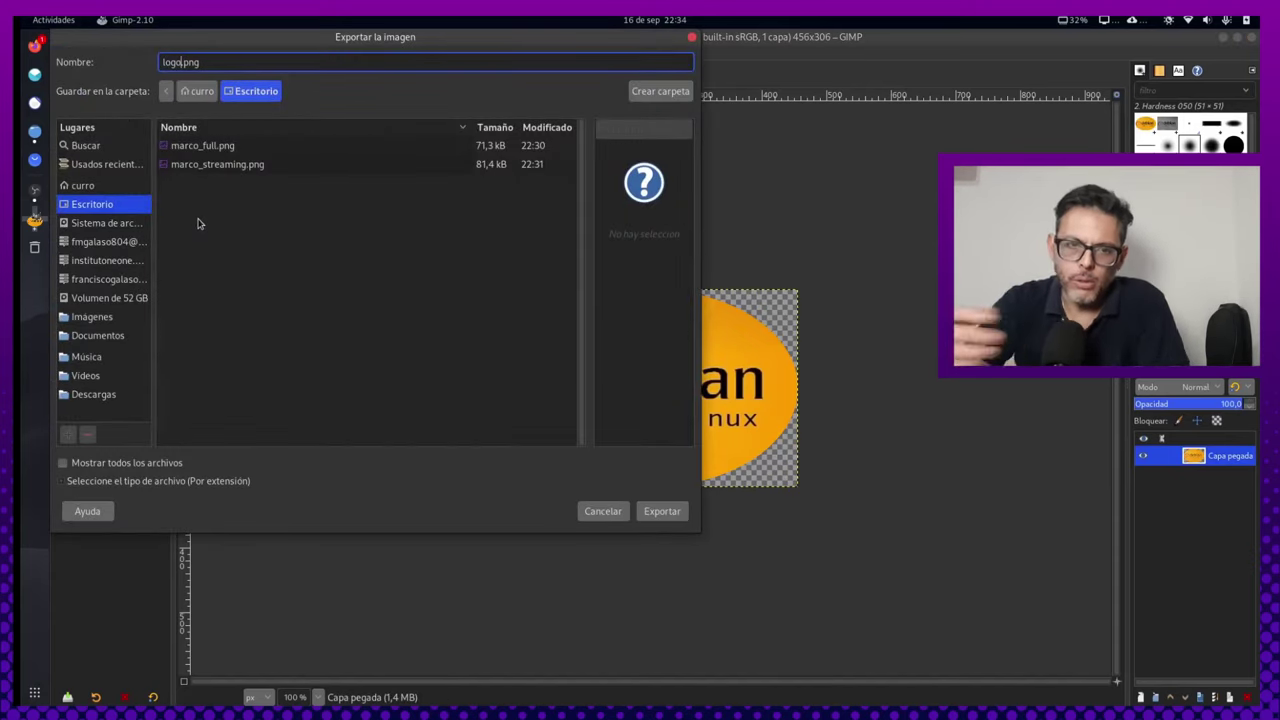
text(_flo)
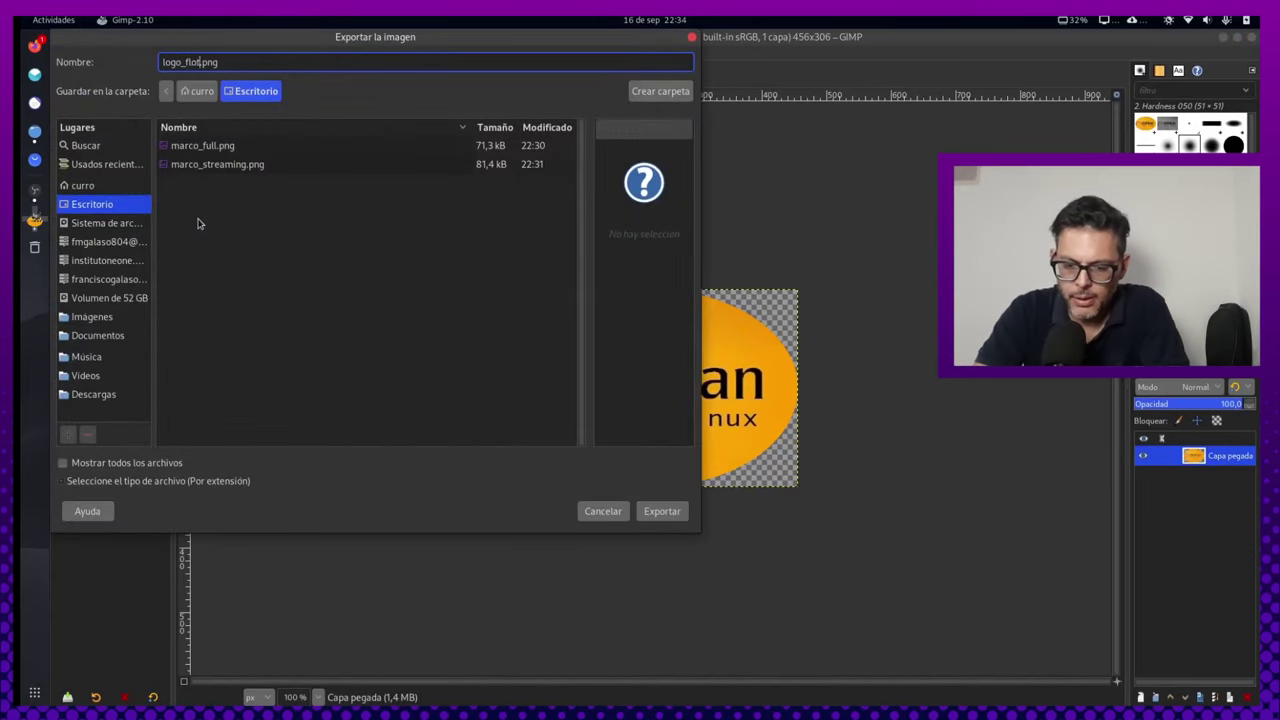
text(tante)
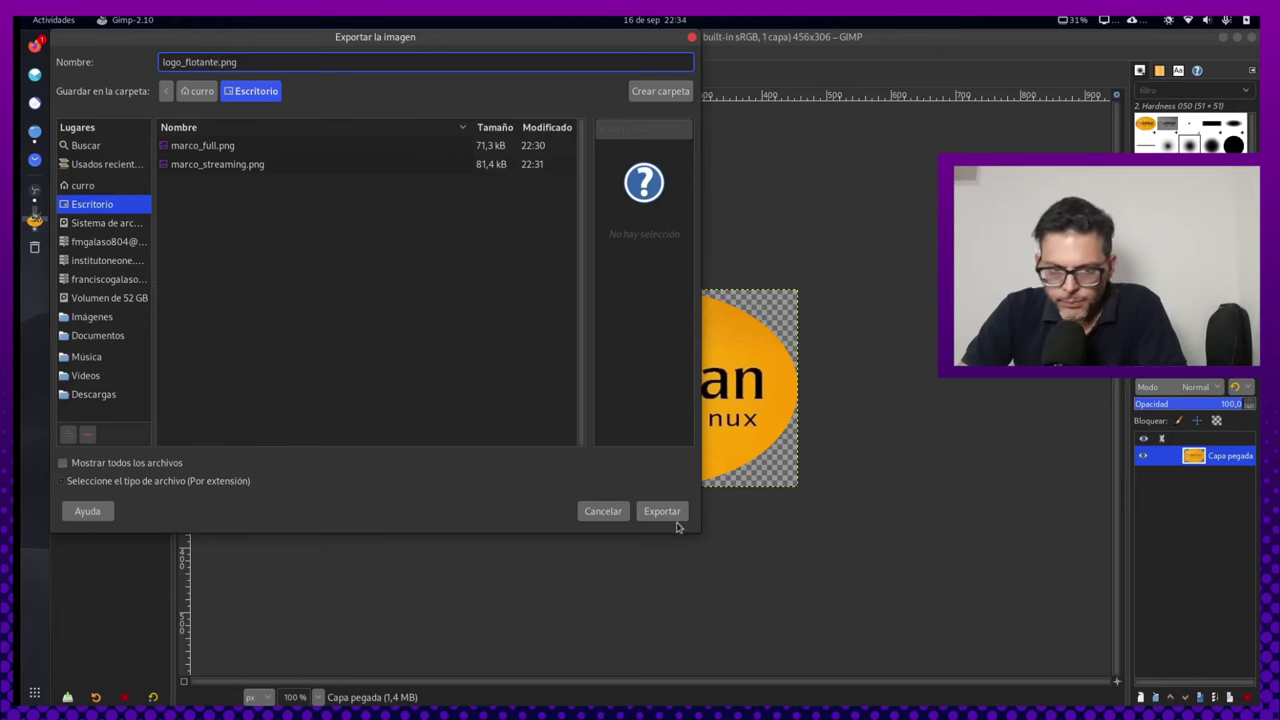
click(680, 512)
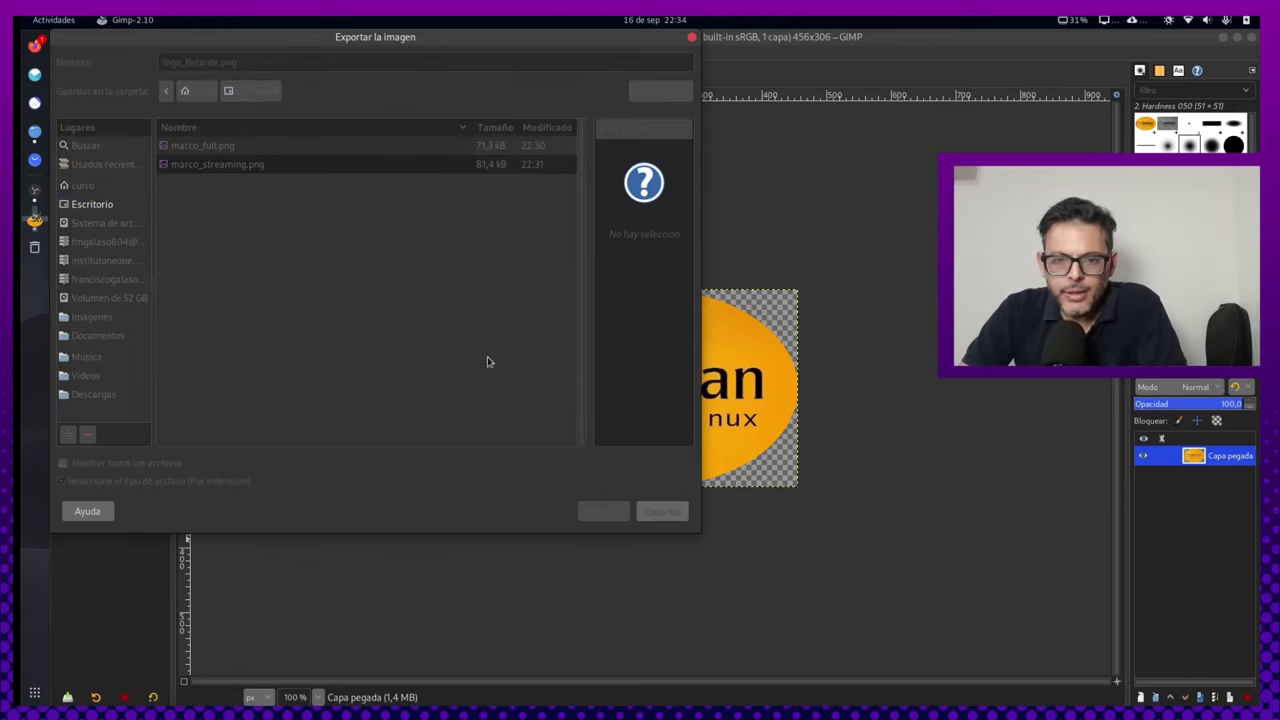
click(488, 425)
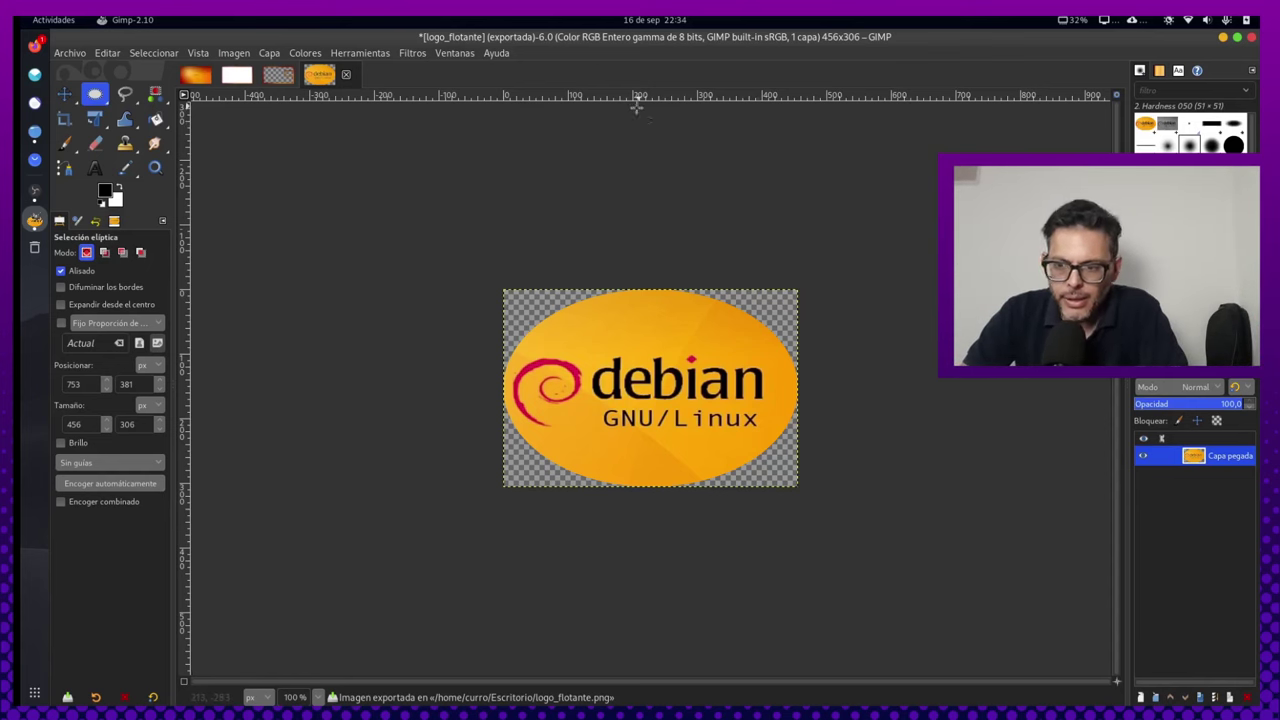
On debian_orange, rectangle-select and copy a full-width strip along the bottom
click(189, 78)
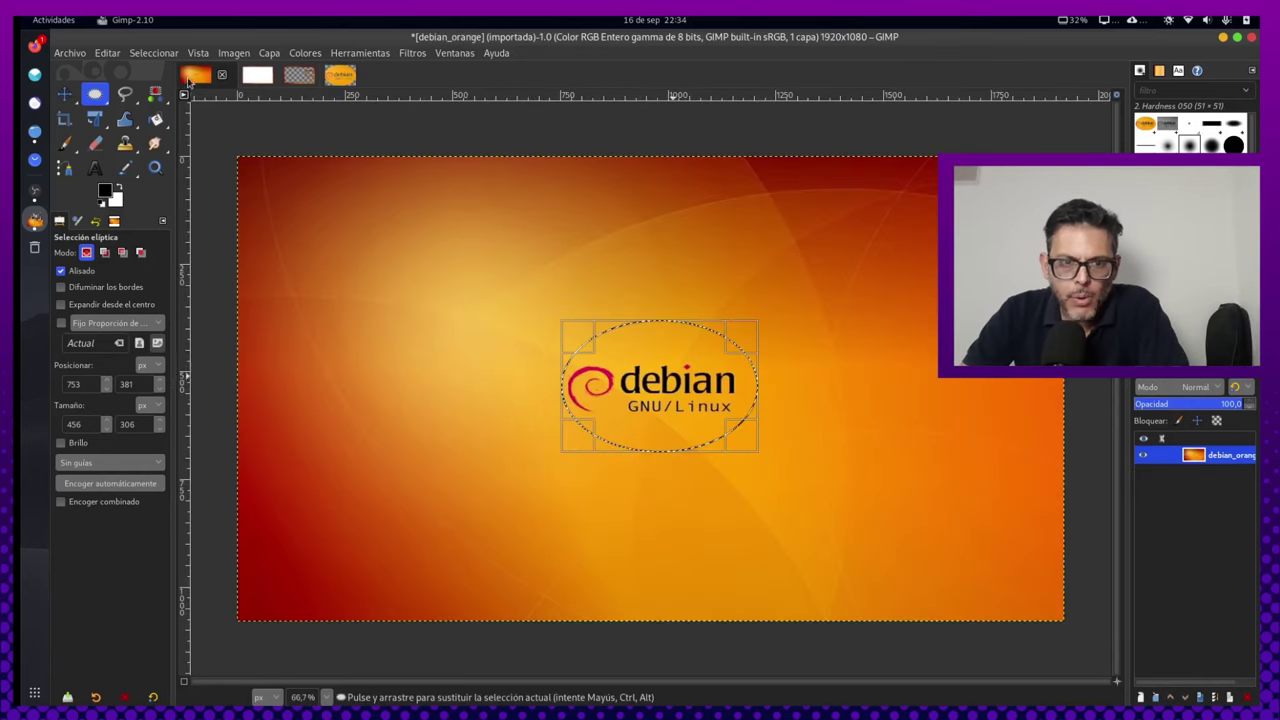
click(94, 99)
click(160, 90)
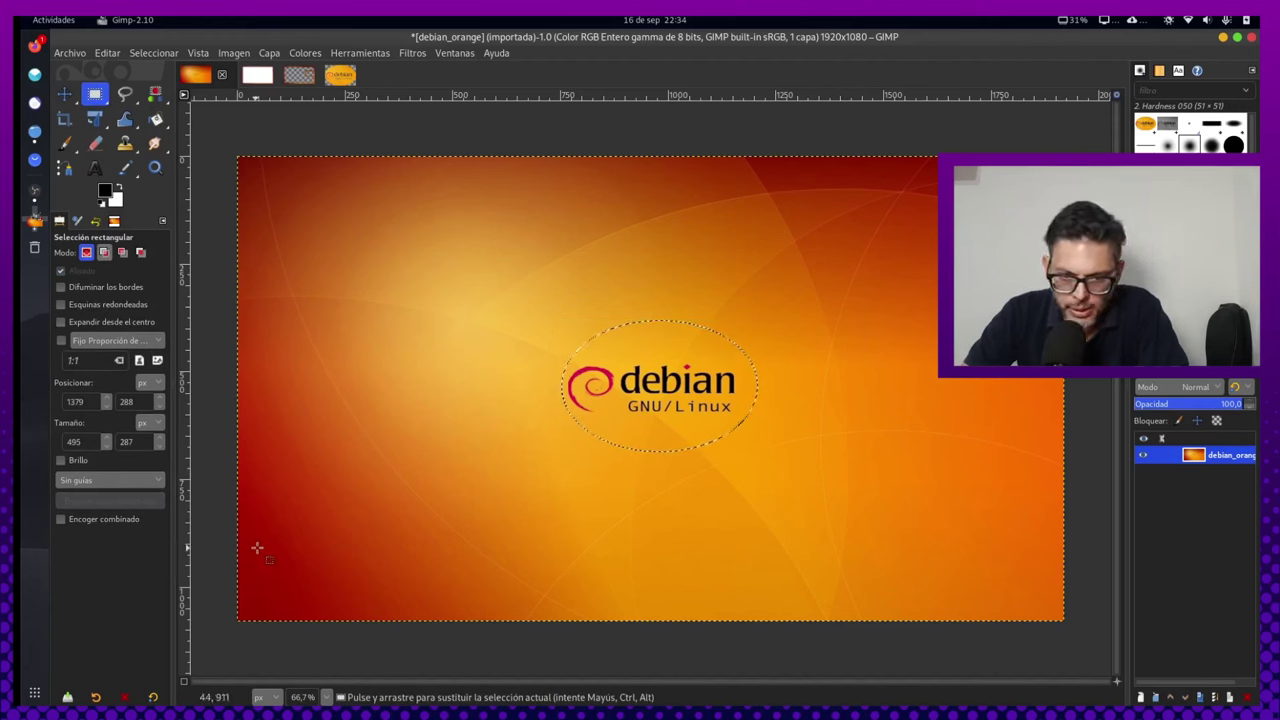
mouse_move(226, 547)
mouse_down()
mouse_move(1062, 577)
mouse_move(1070, 597)
mouse_up()
key(ctrl)
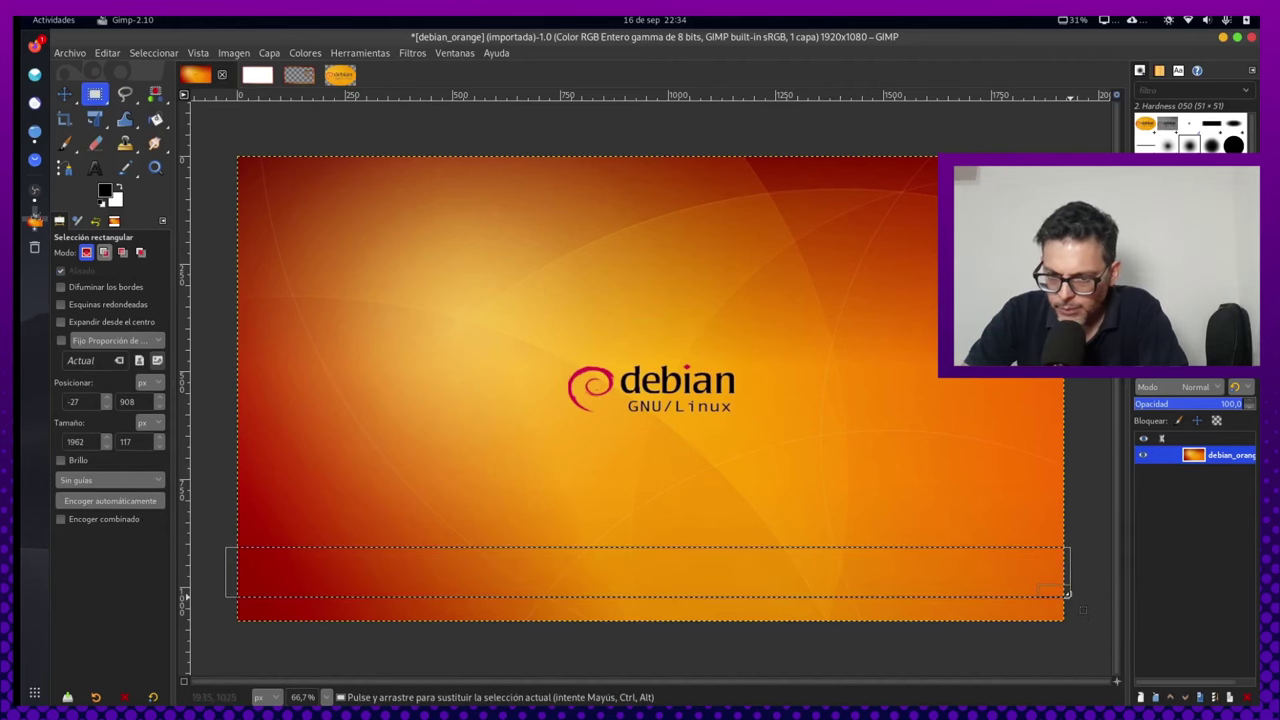
key(ctrl+c)
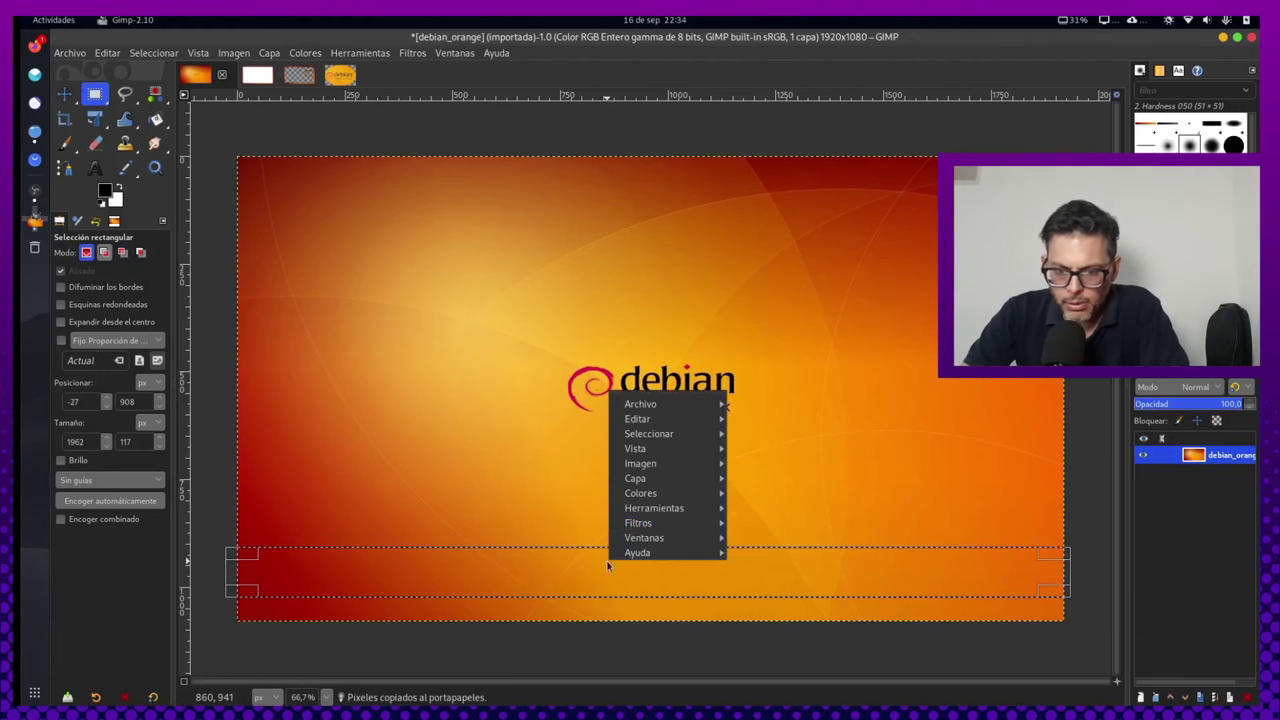
Paste the copied bottom strip as a new image
right_click(610, 556)
mouse_move(686, 420)
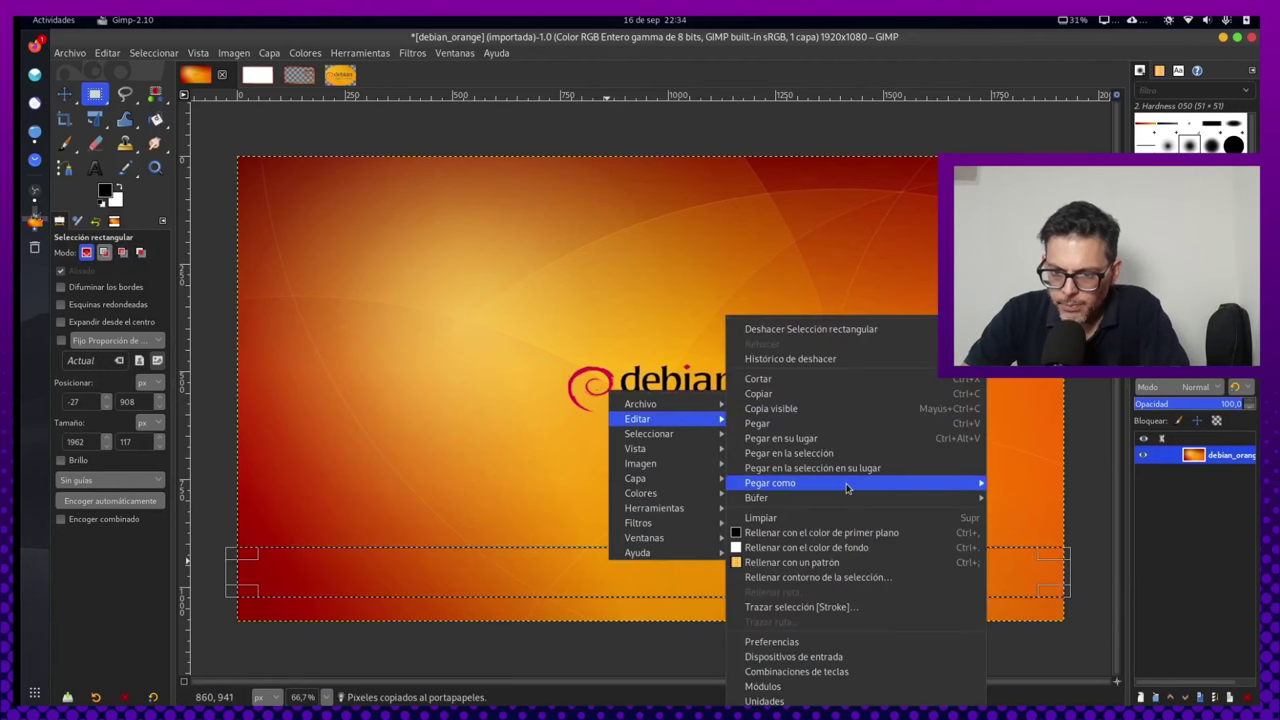
mouse_move(848, 484)
click(1030, 519)
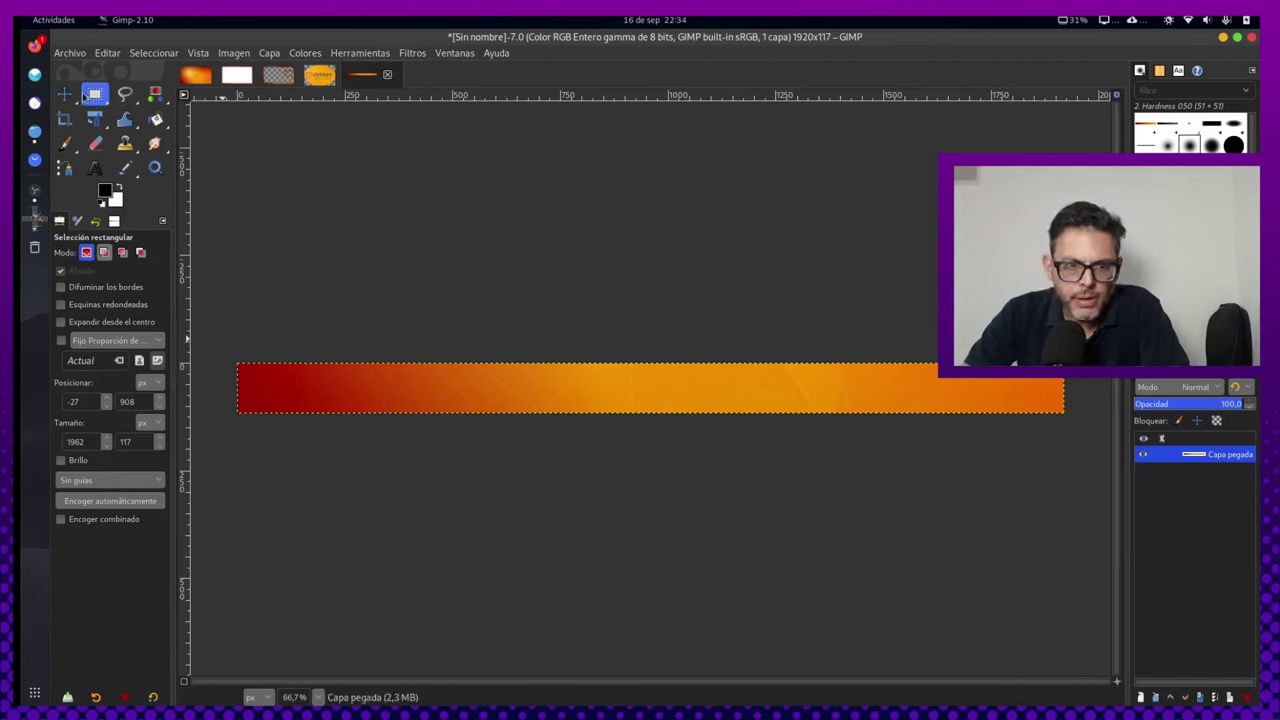
Cut a diagonal notch off the strip's right end, deselect, and start Export As
click(121, 93)
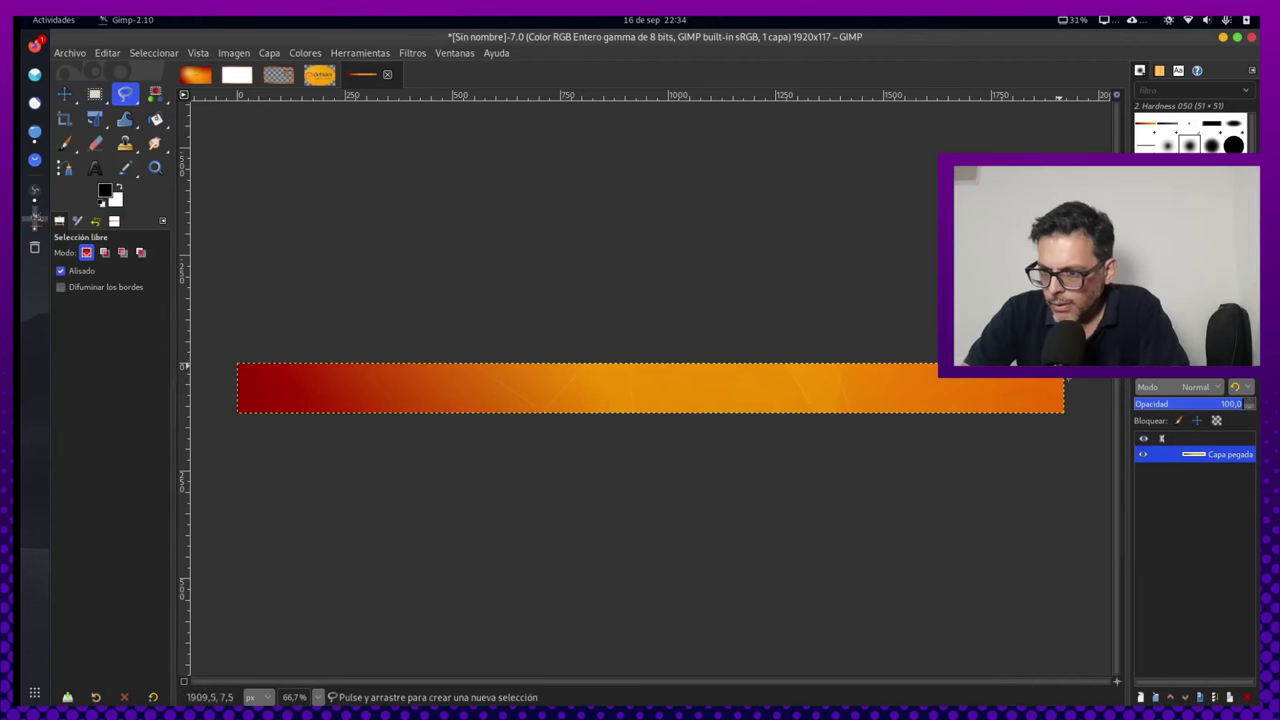
click(1094, 446)
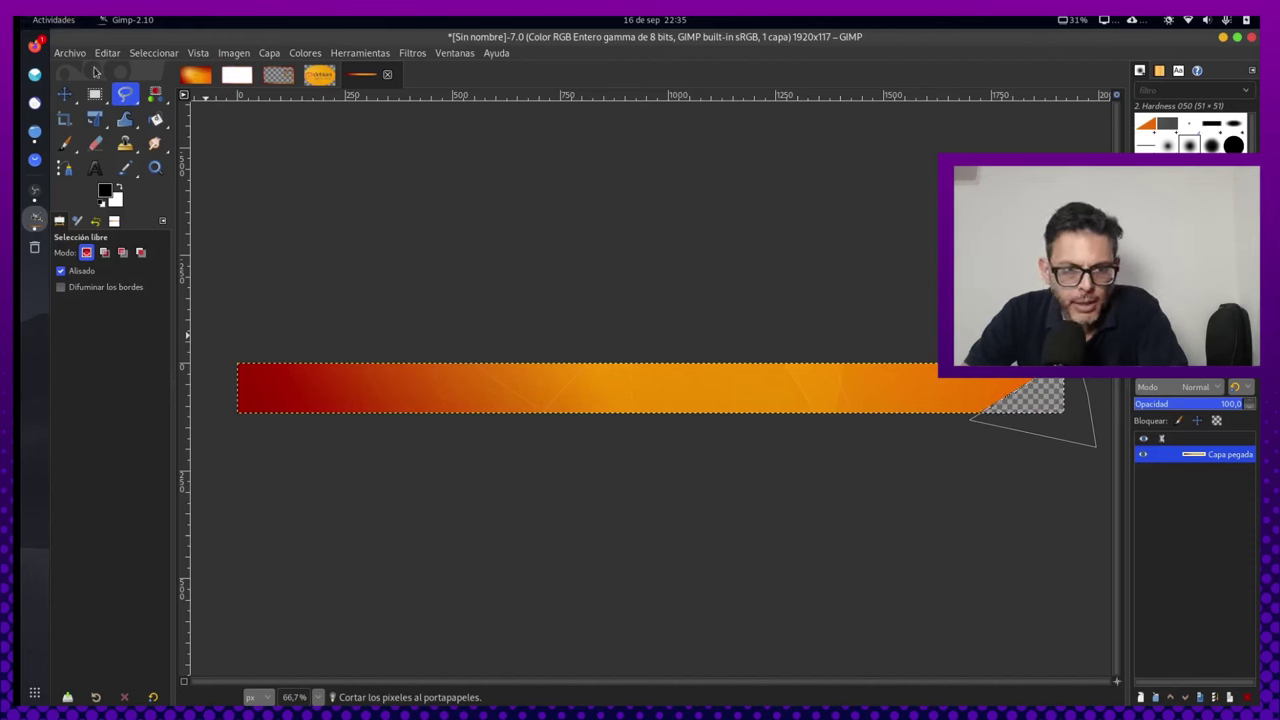
click(131, 54)
mouse_move(107, 53)
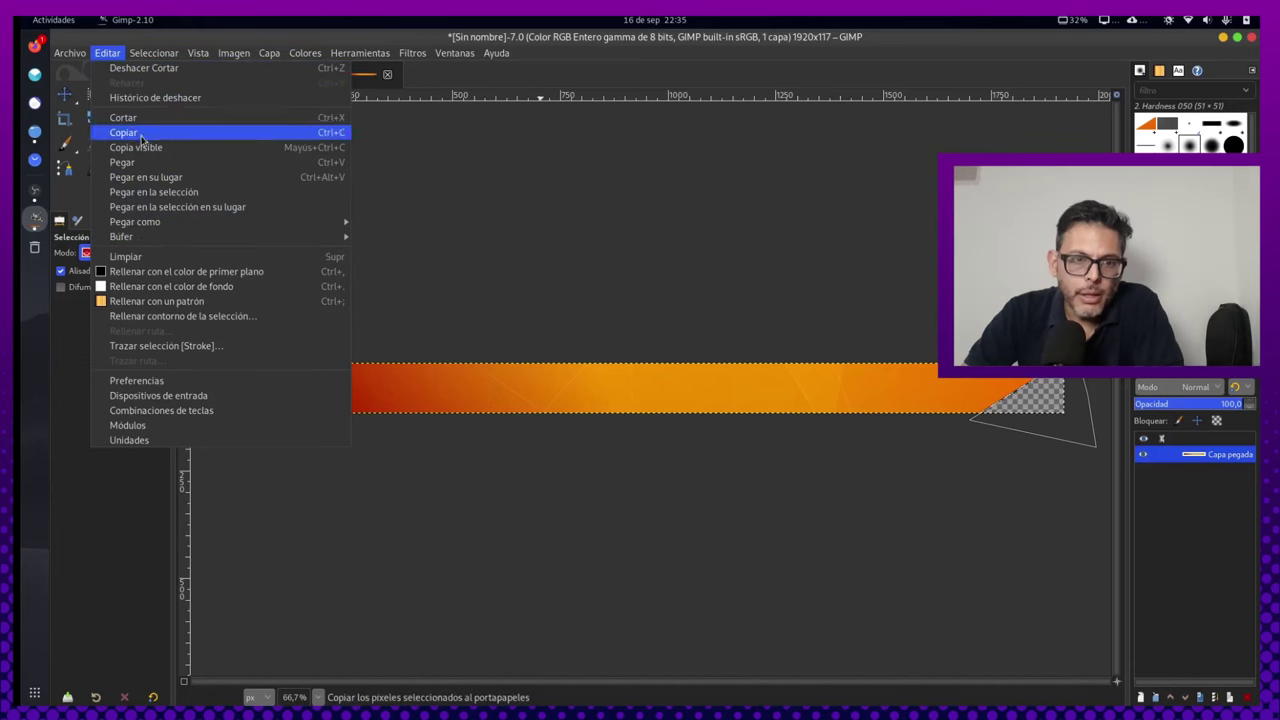
click(166, 83)
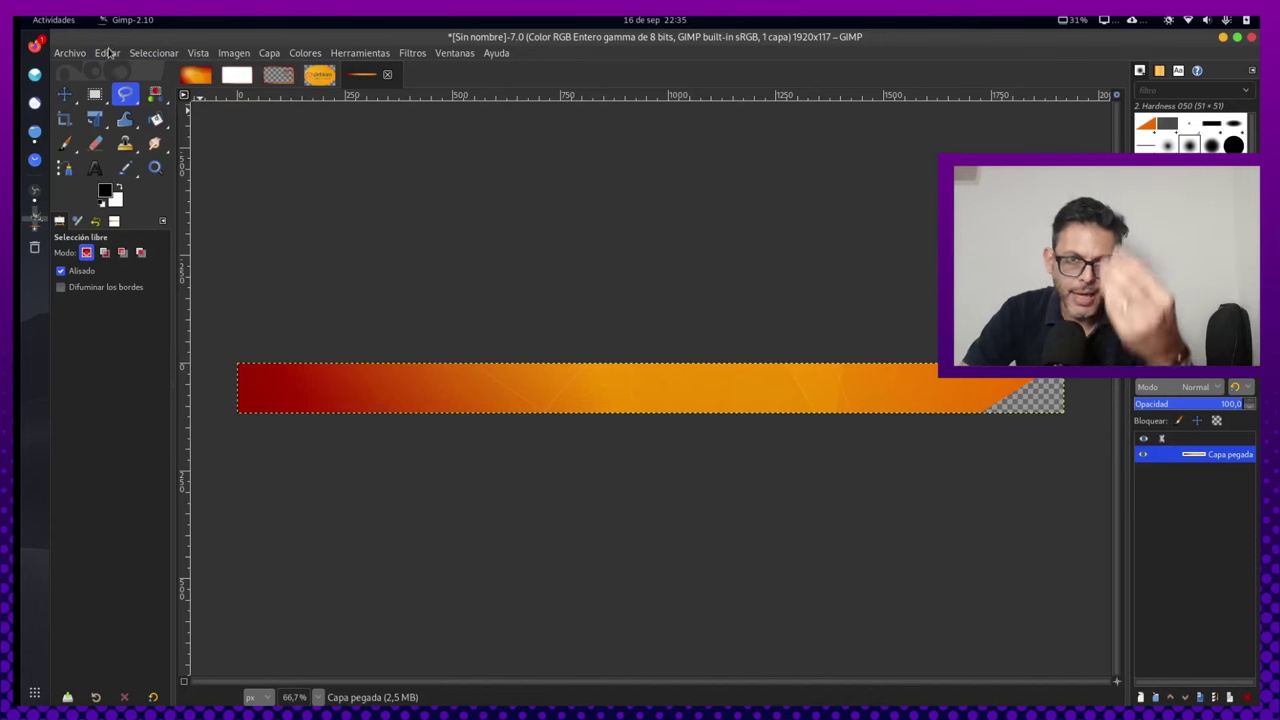
click(71, 56)
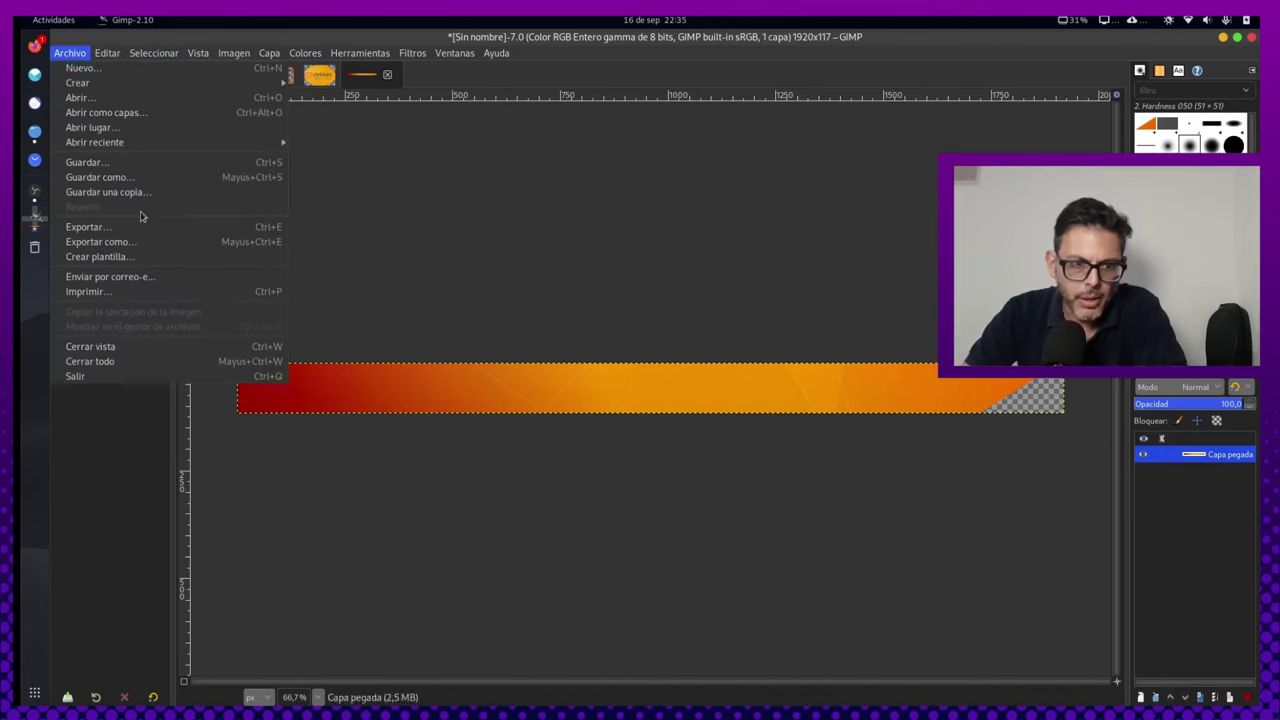
click(148, 242)
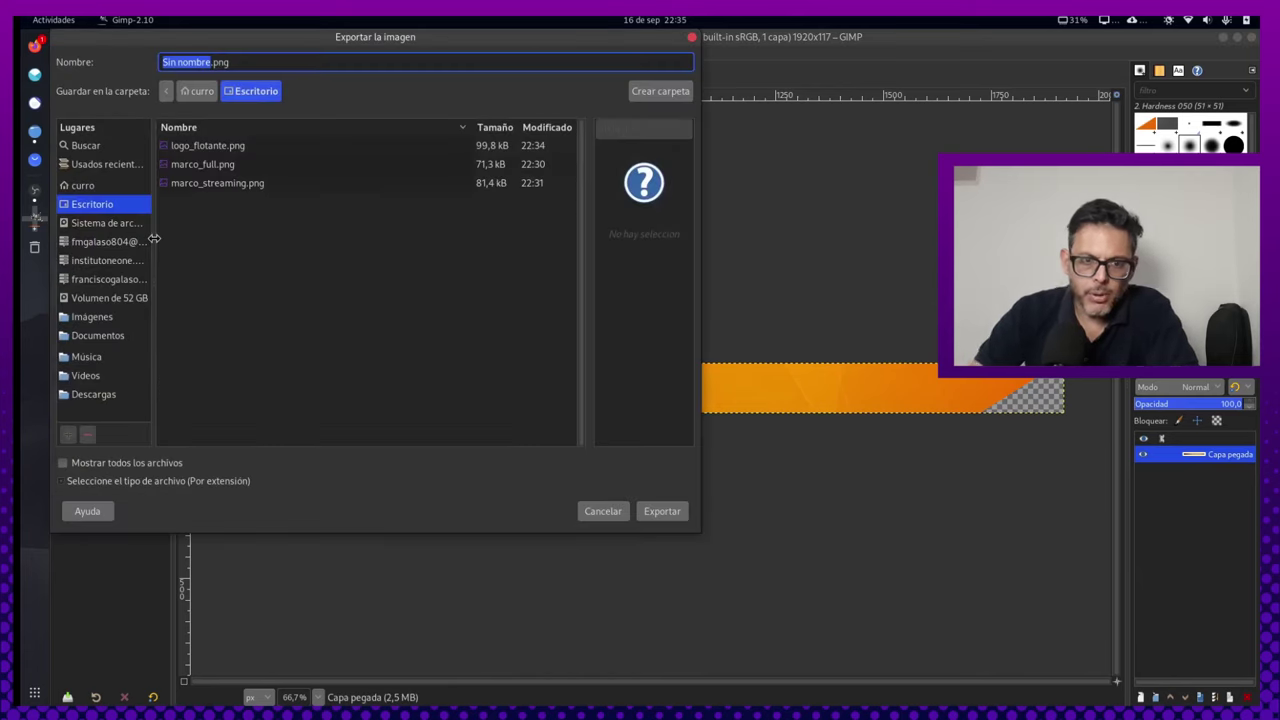
Export the notched strip as zocalo.png, then quit GIMP with Descartar cambios
text(zocalo)
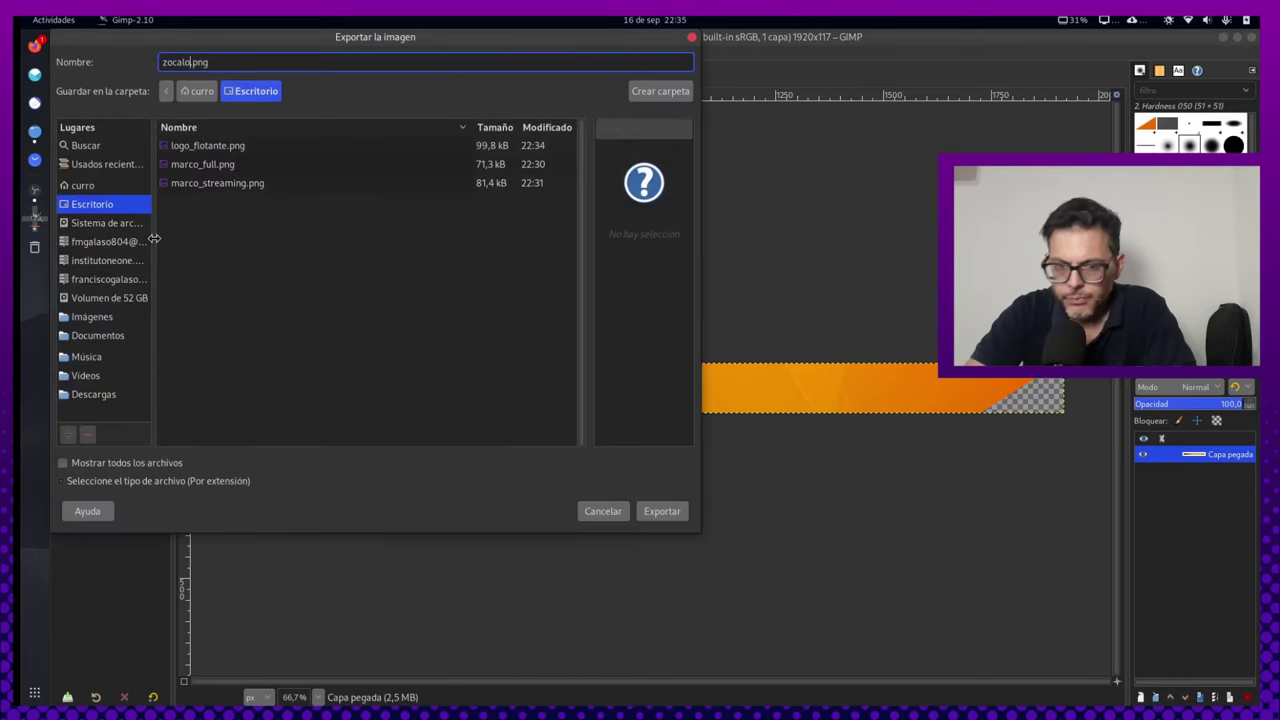
click(662, 511)
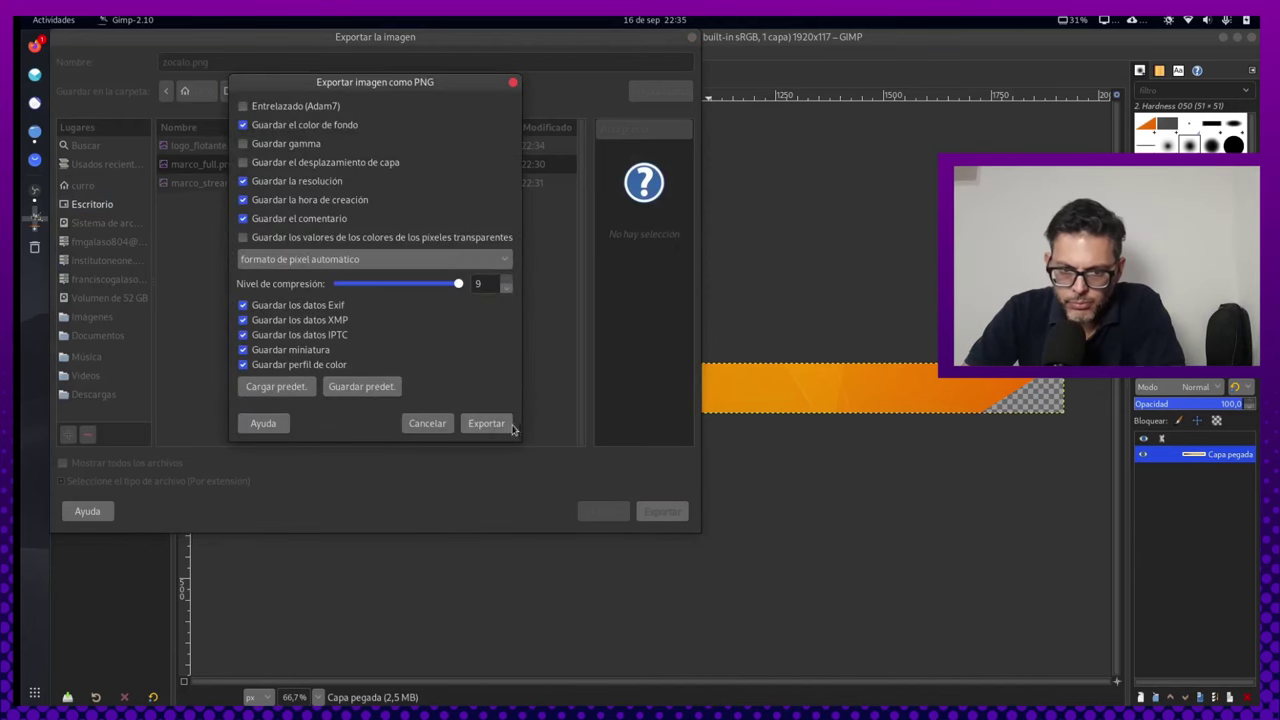
click(487, 423)
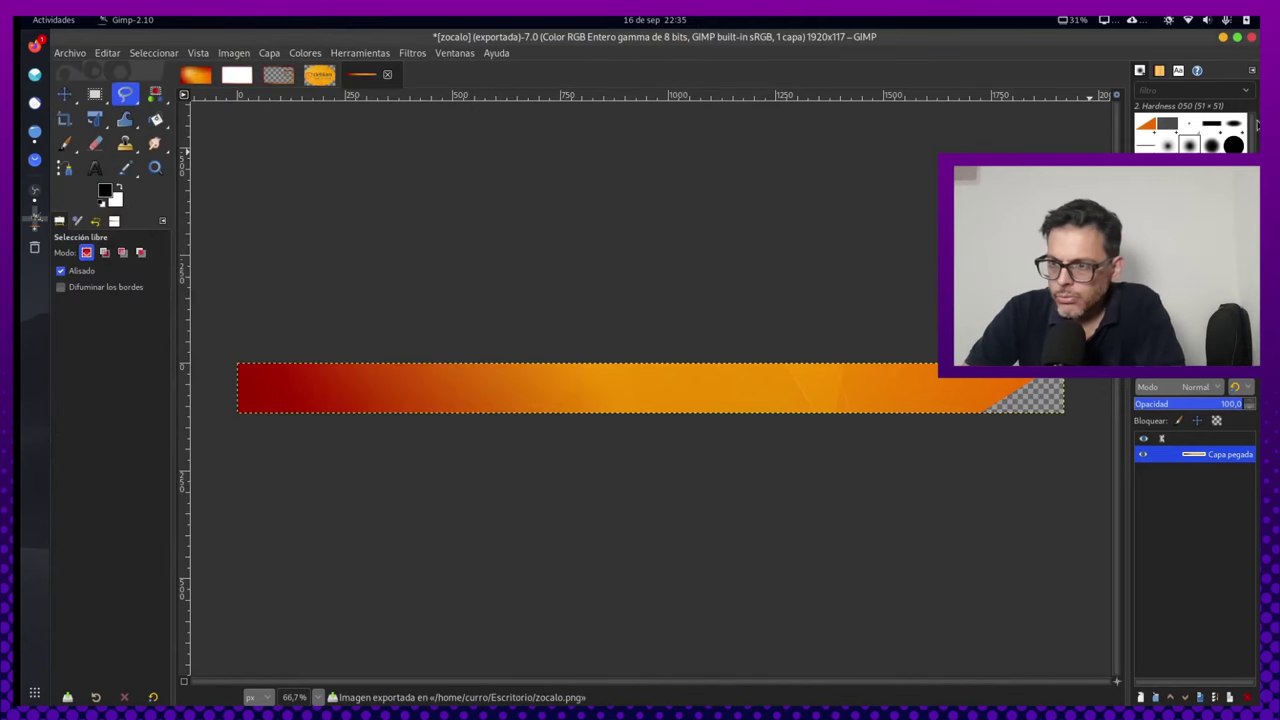
key(ctrl+q)
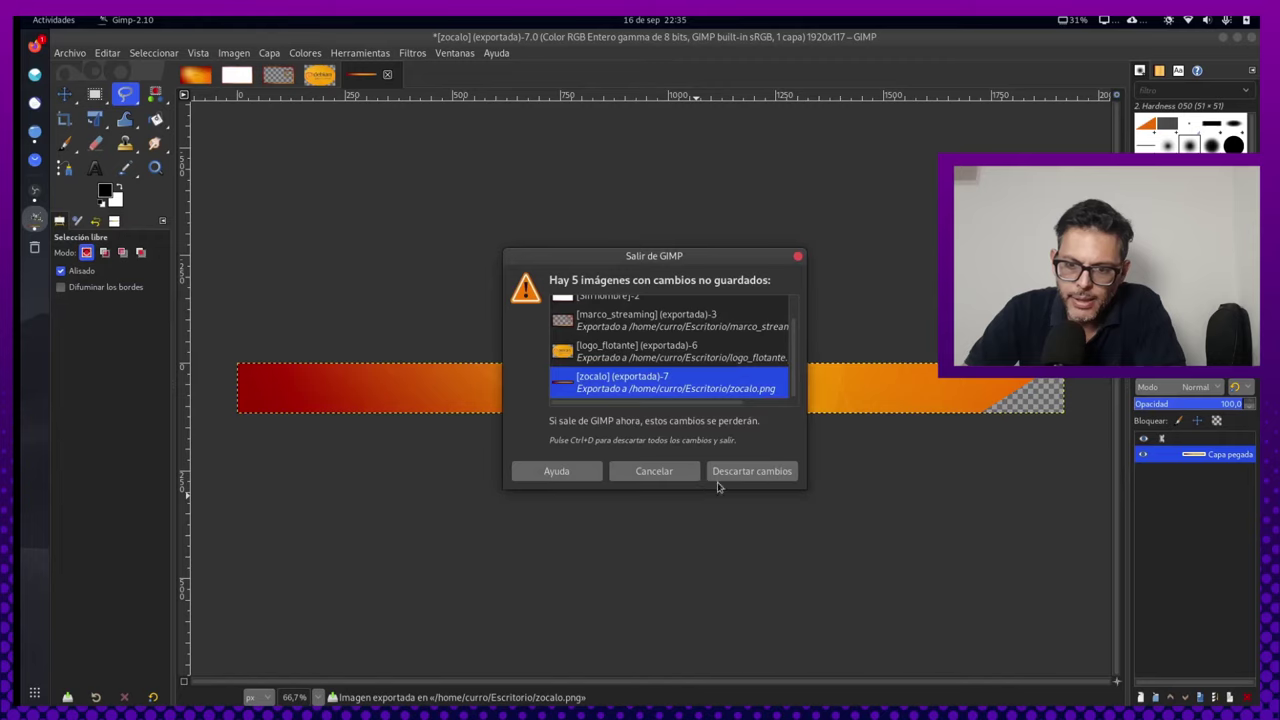
click(723, 478)
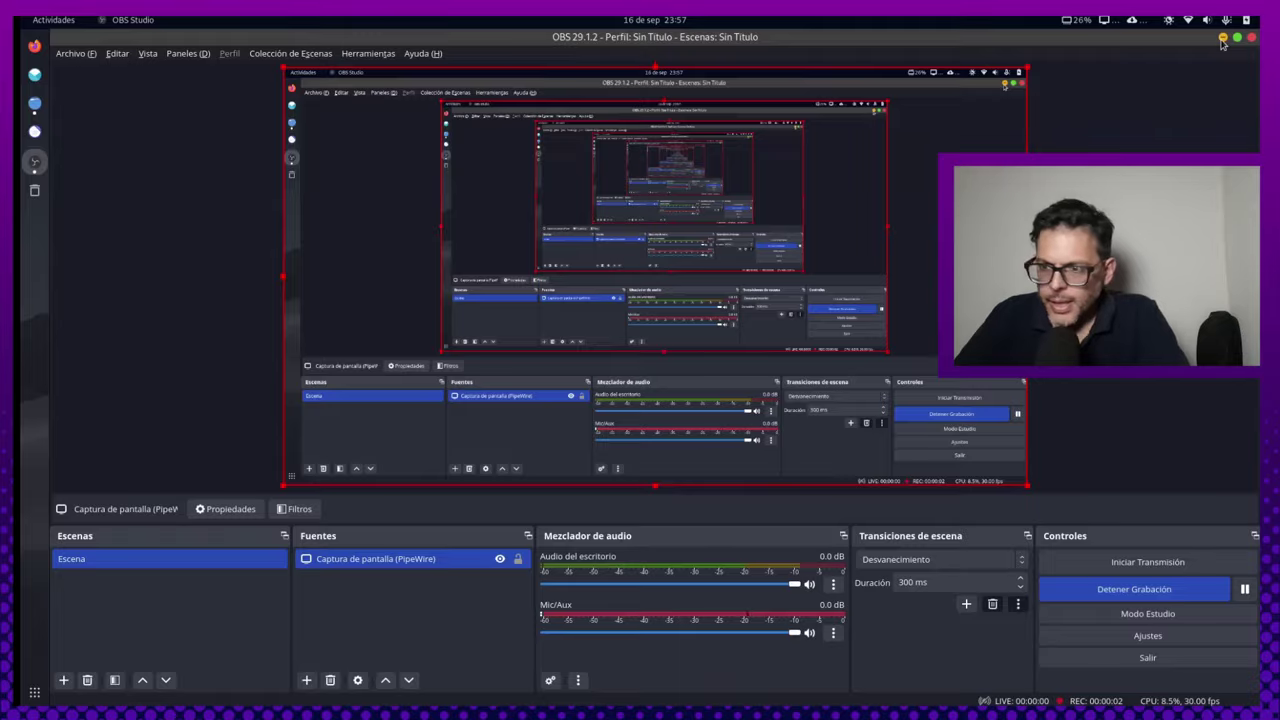
Minimize the OBS Studio window to leave only the dune wallpaper visible
click(1222, 39)
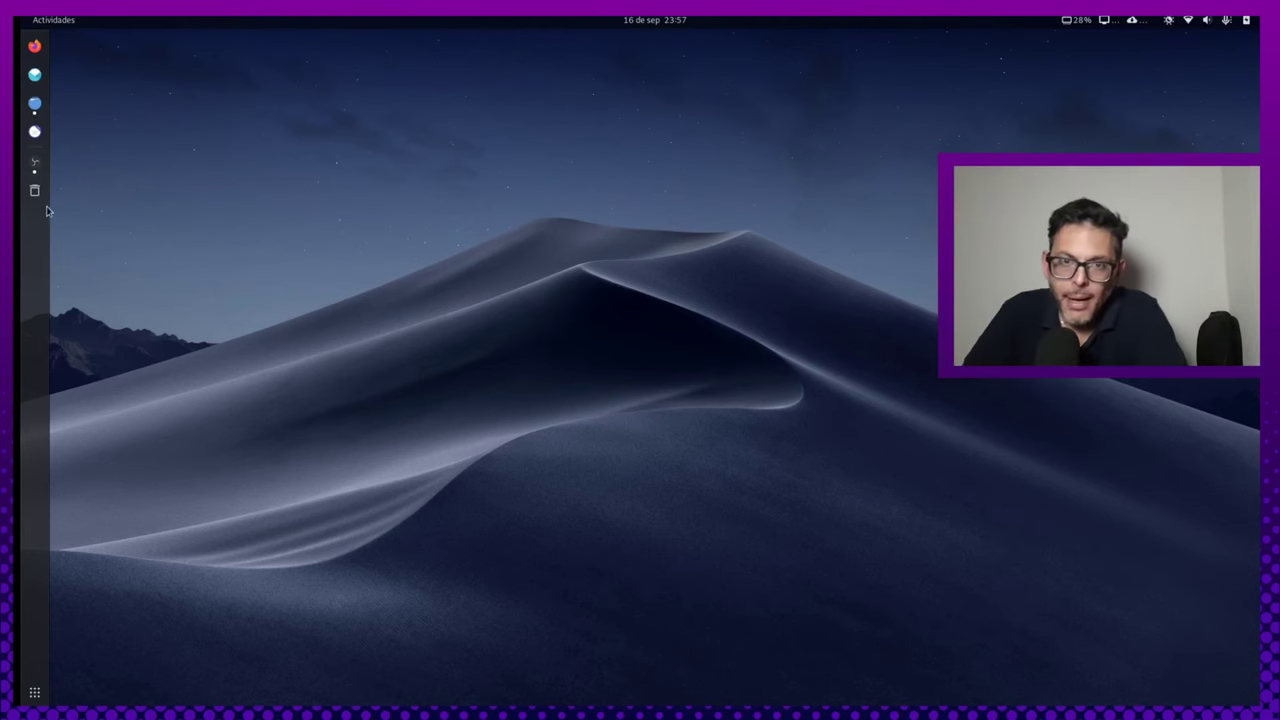
Launch Kdenlive from the app search with 'kden' and maximize its untitled project window
key(super)
text(k)
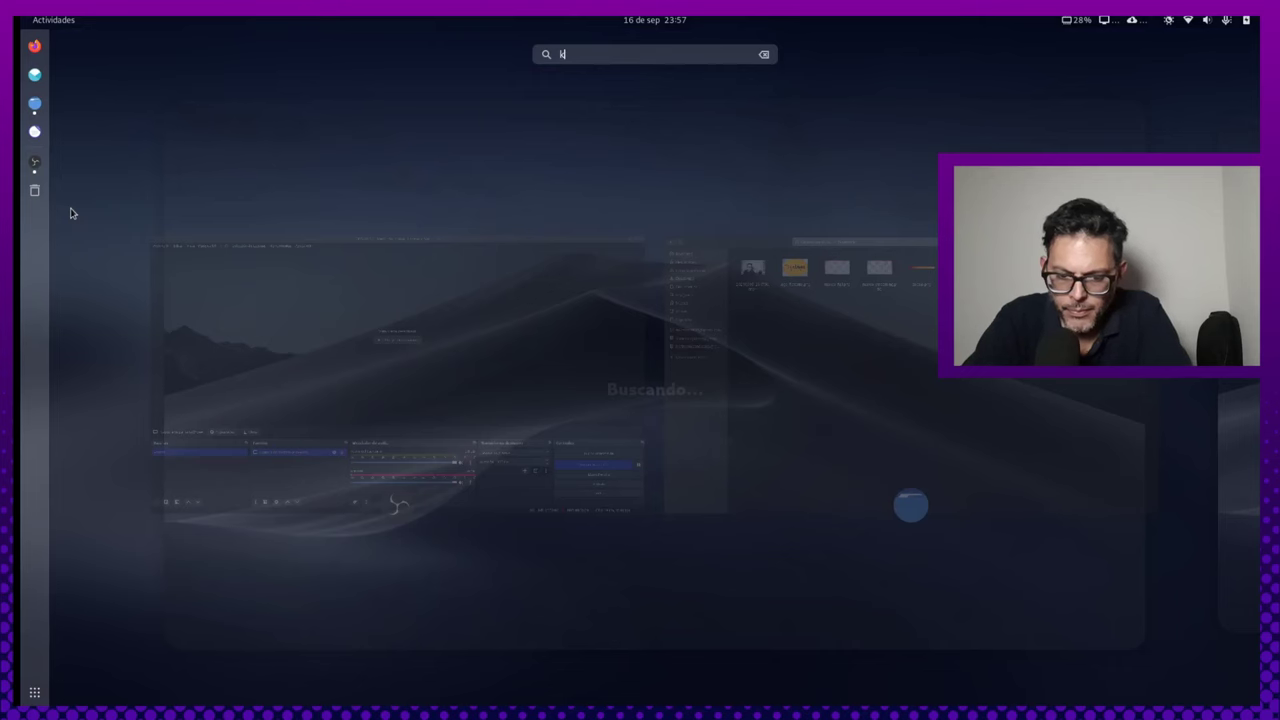
text(den)
key(Return)
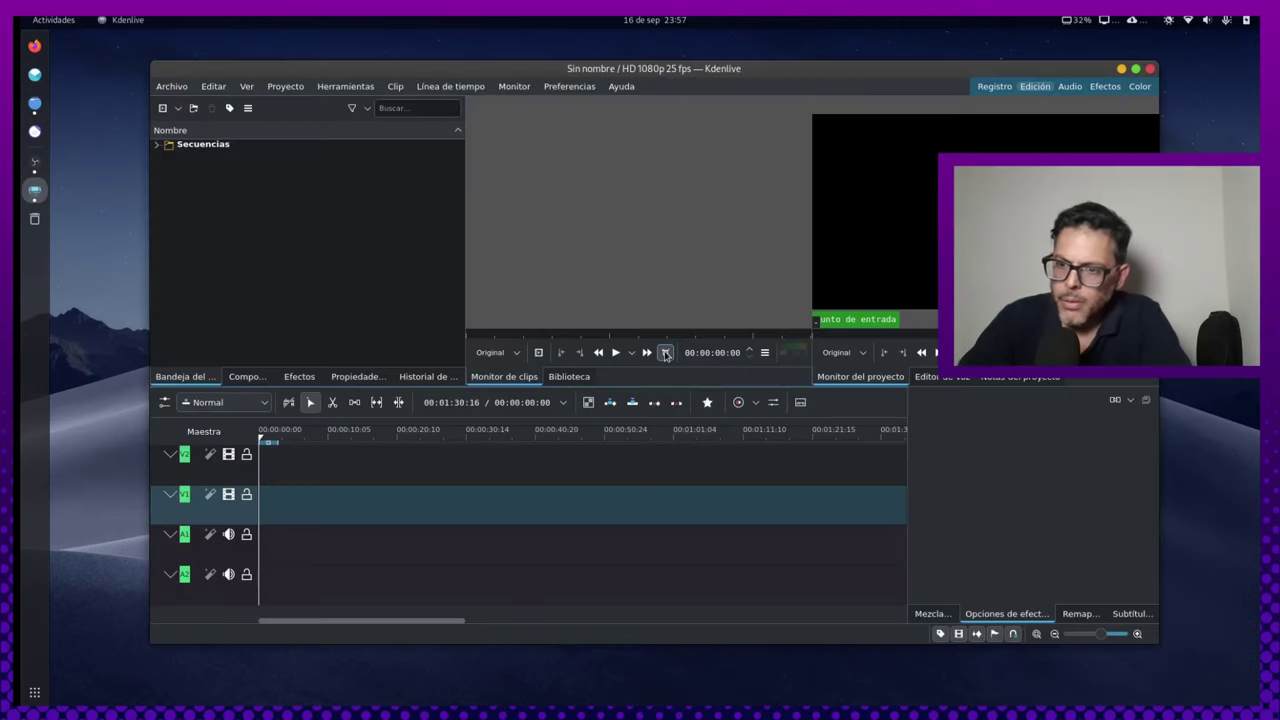
click(665, 353)
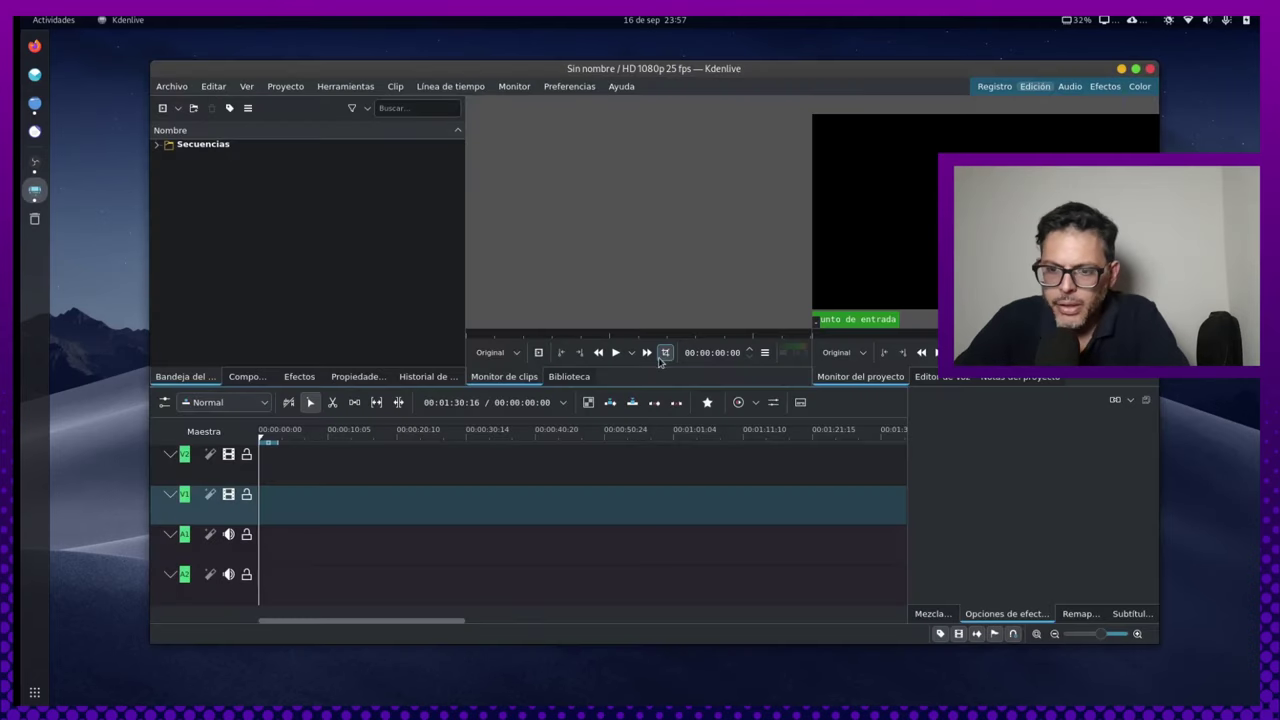
click(1137, 70)
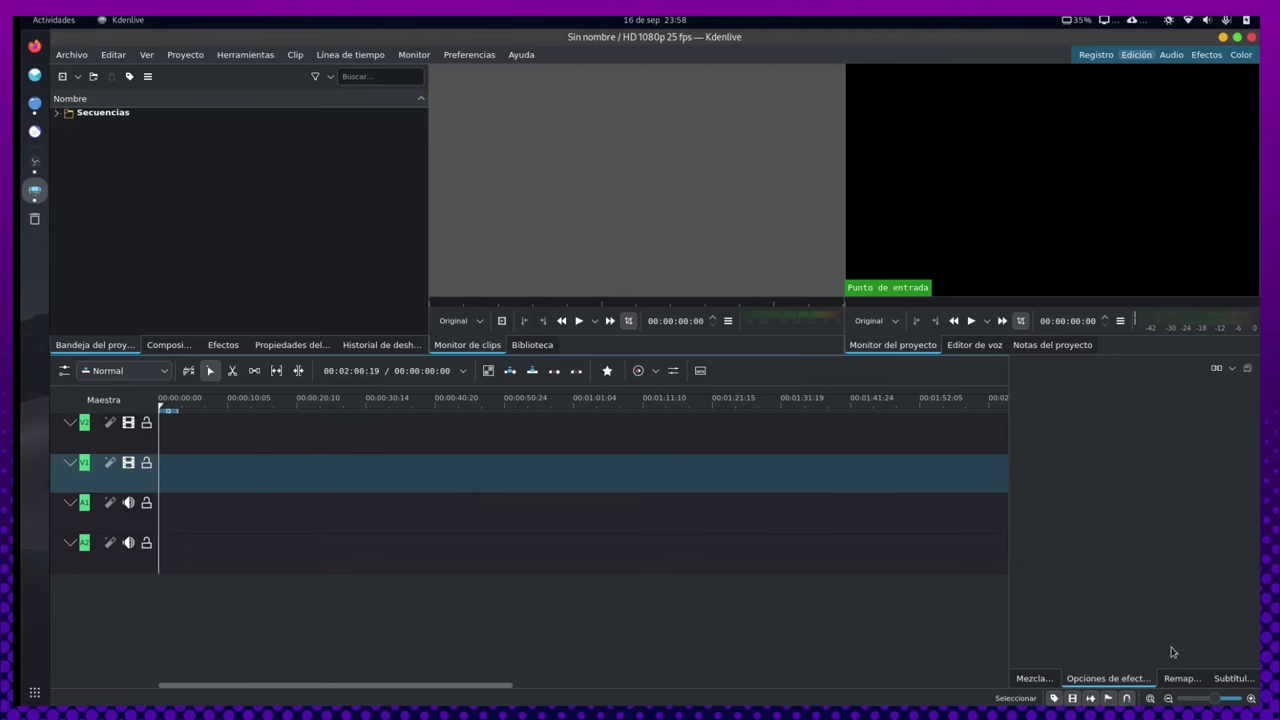
click(1056, 674)
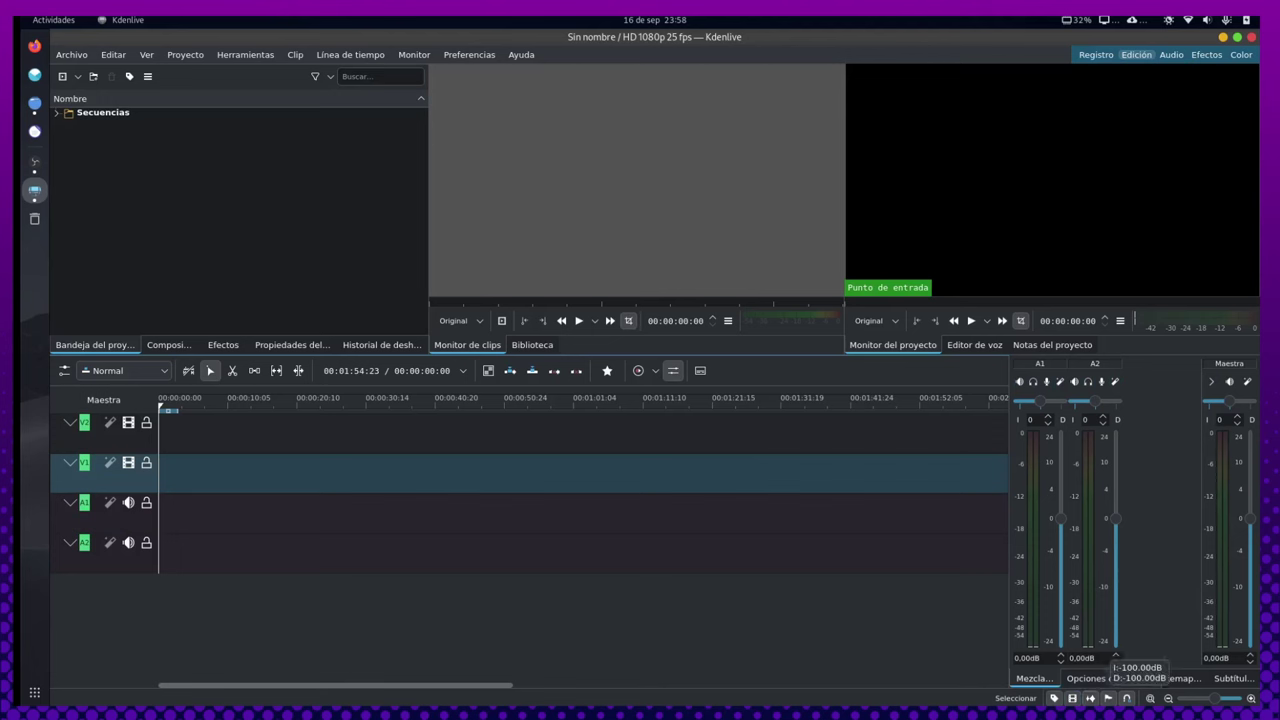
click(1108, 678)
click(1170, 679)
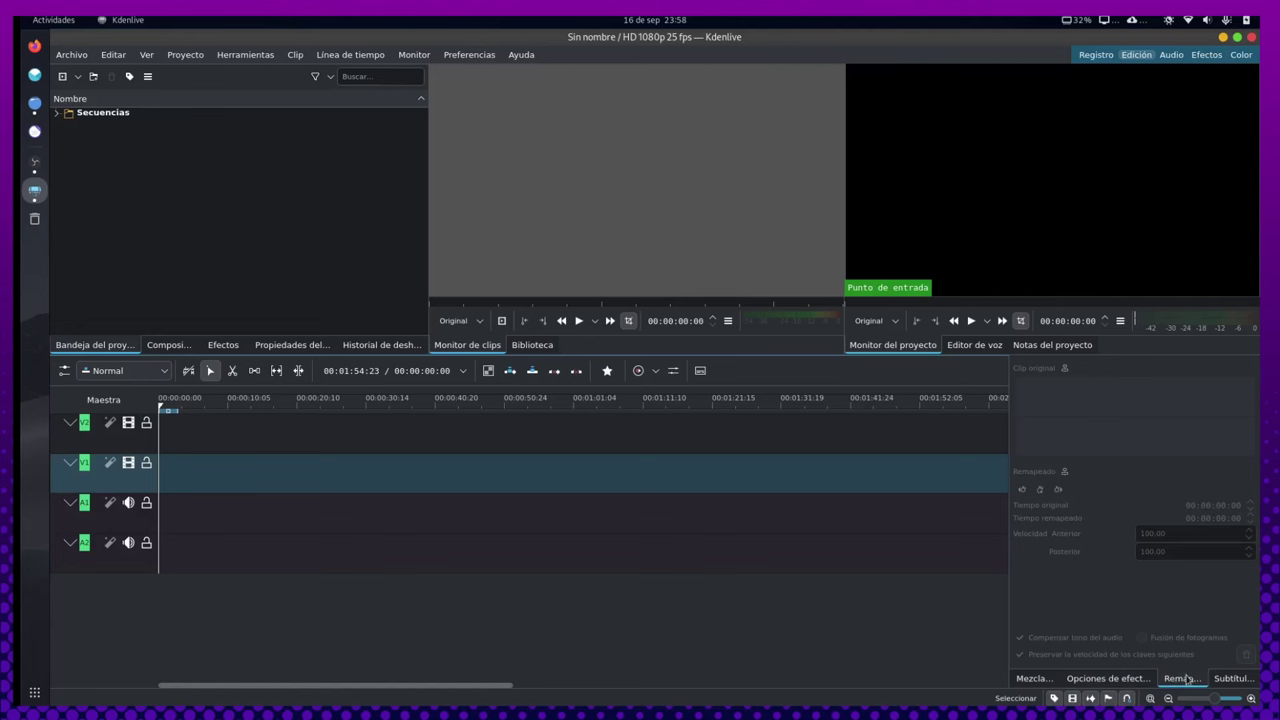
click(1232, 679)
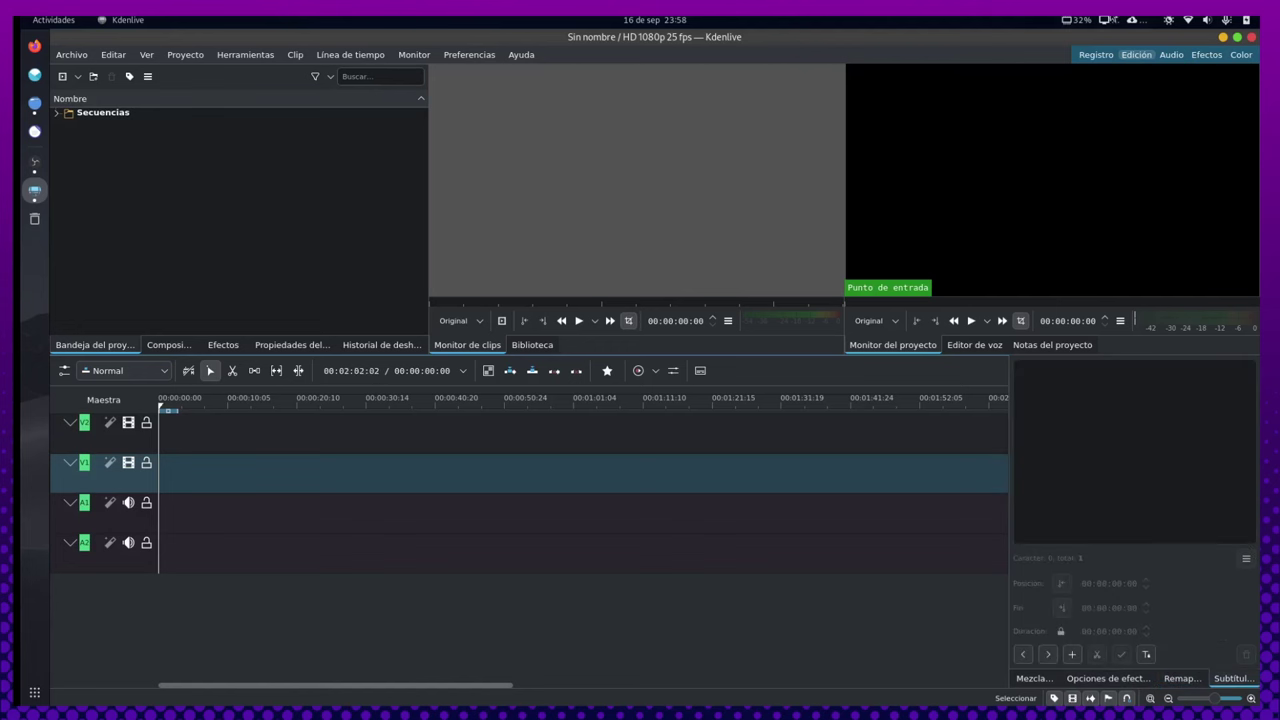
click(975, 345)
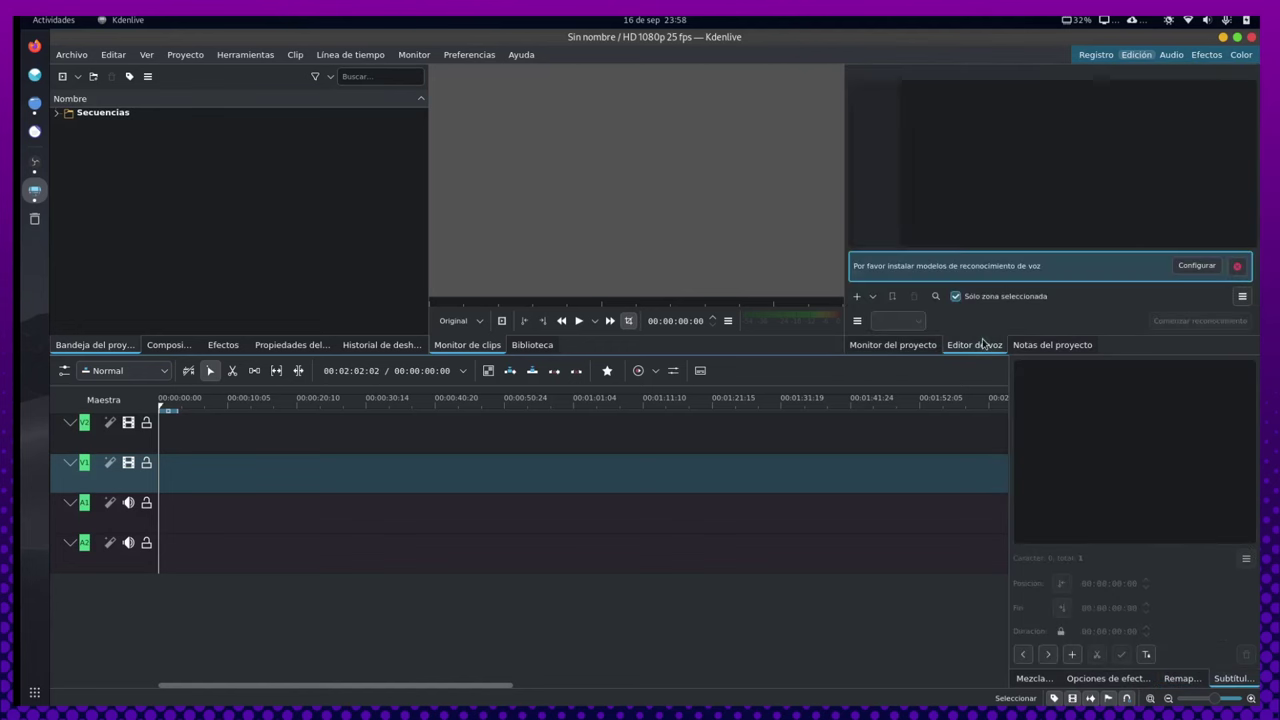
click(893, 345)
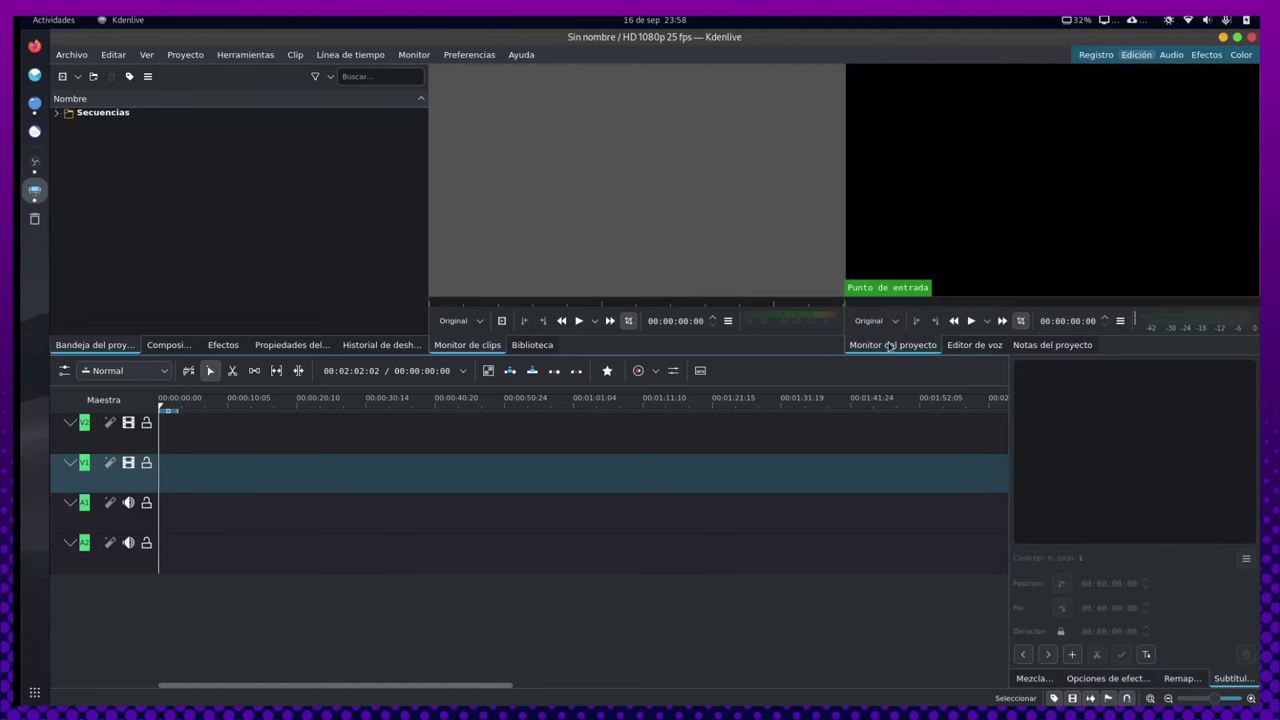
click(1137, 56)
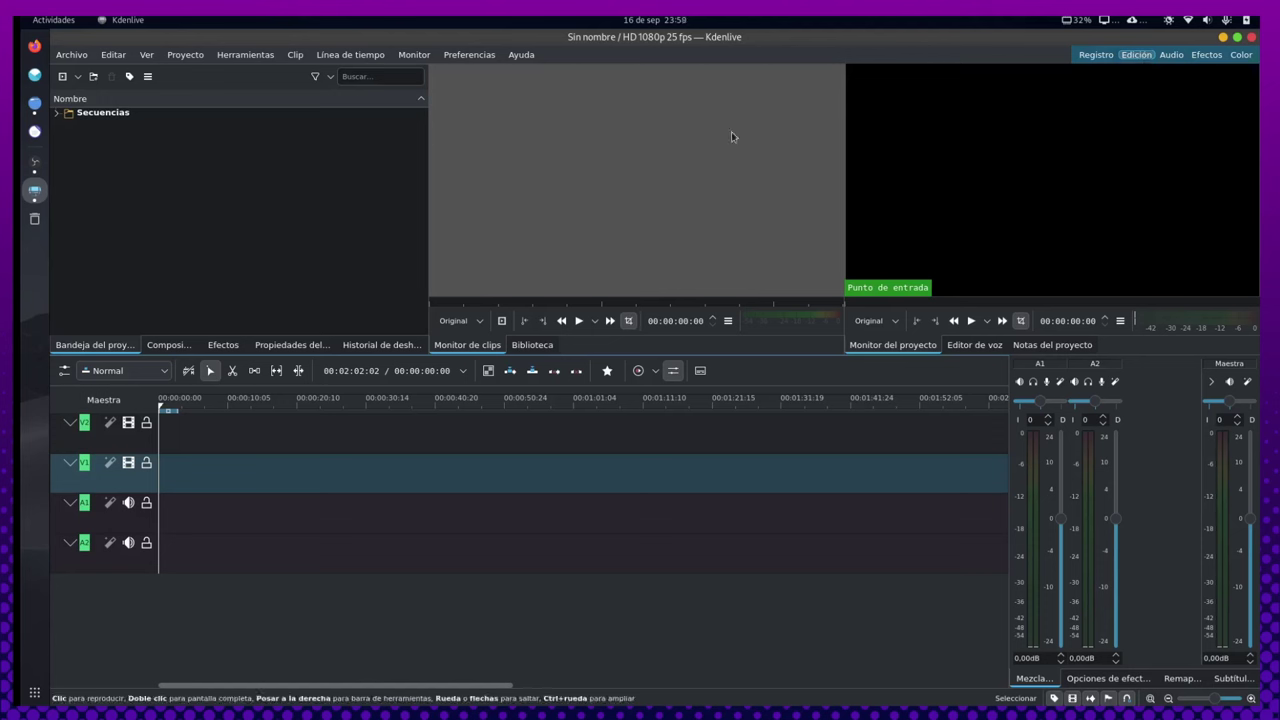
mouse_move(837, 293)
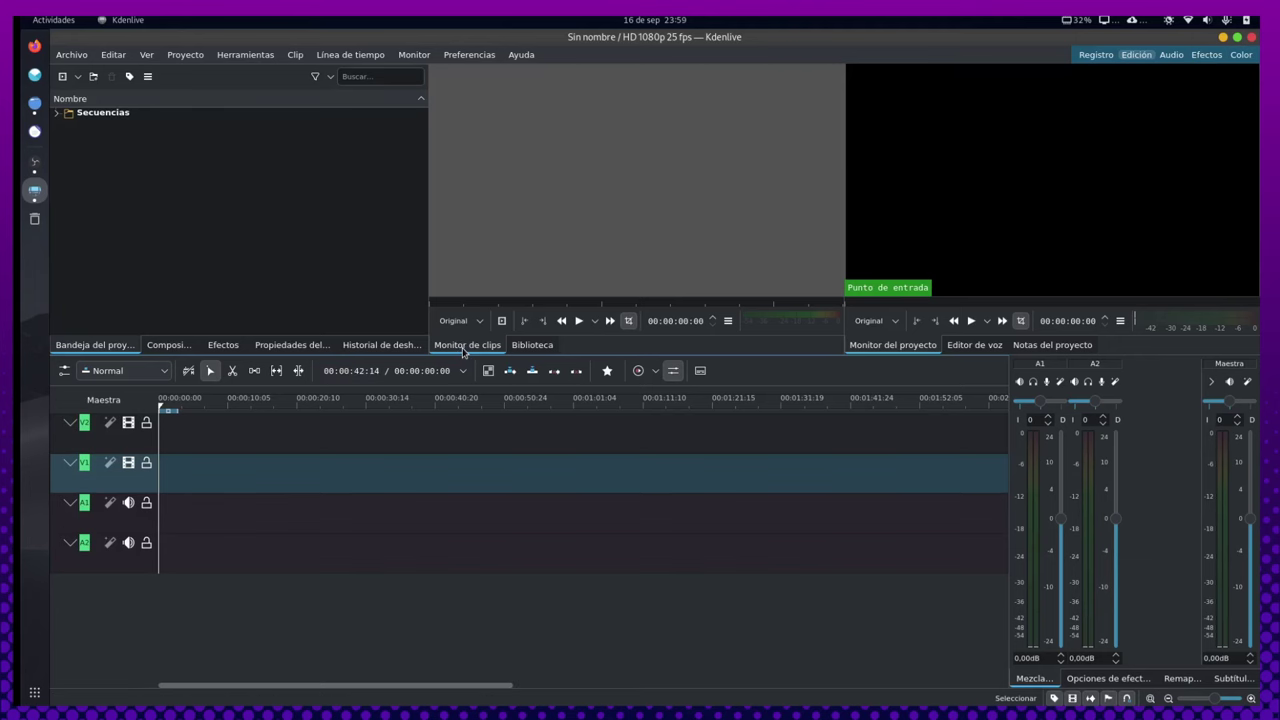
Group Monitor de clips with Monitor del proyecto as tabs and close the Biblioteca panel
mouse_move(463, 345)
mouse_down()
mouse_move(1004, 260)
mouse_move(1043, 149)
mouse_up()
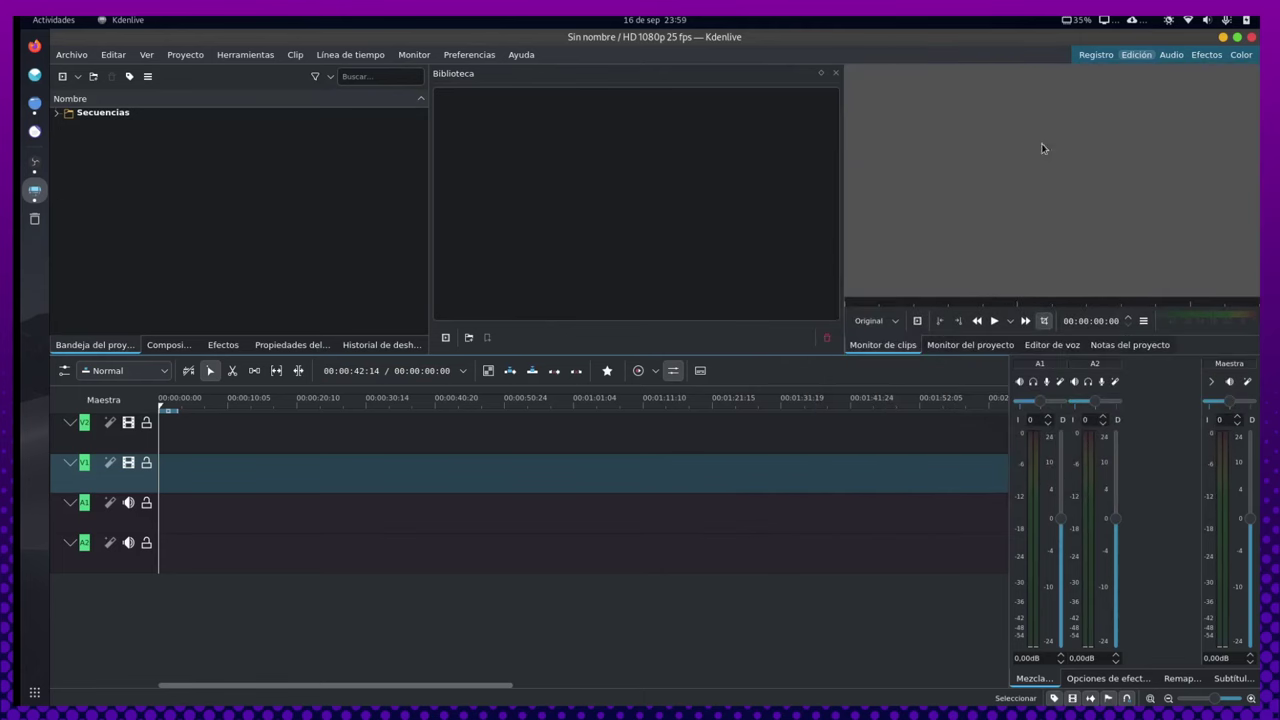
click(963, 349)
click(884, 345)
click(975, 346)
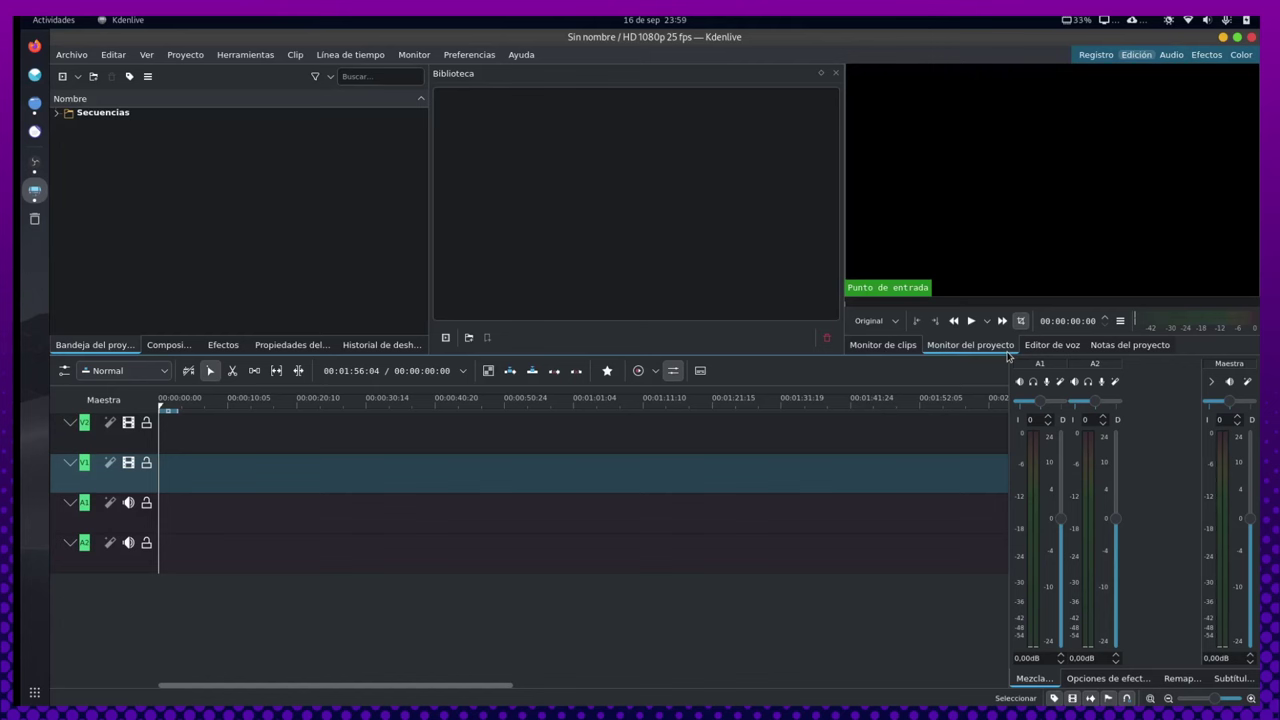
click(883, 345)
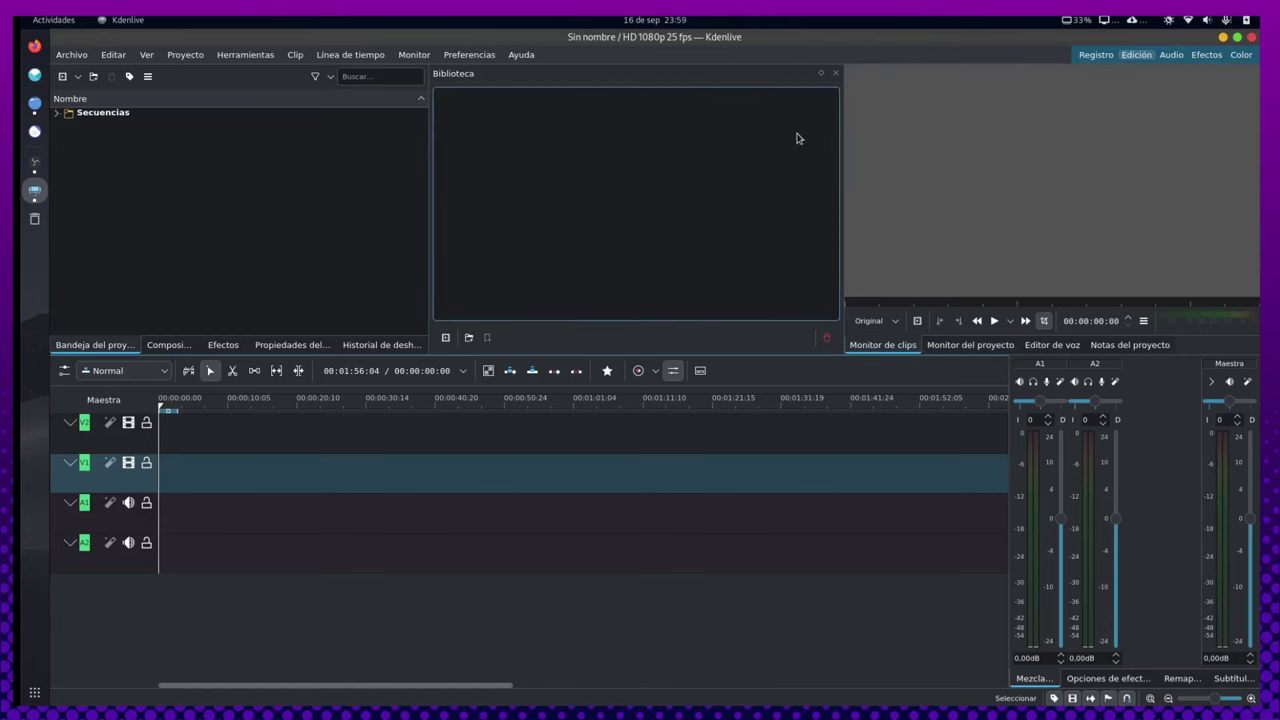
click(836, 74)
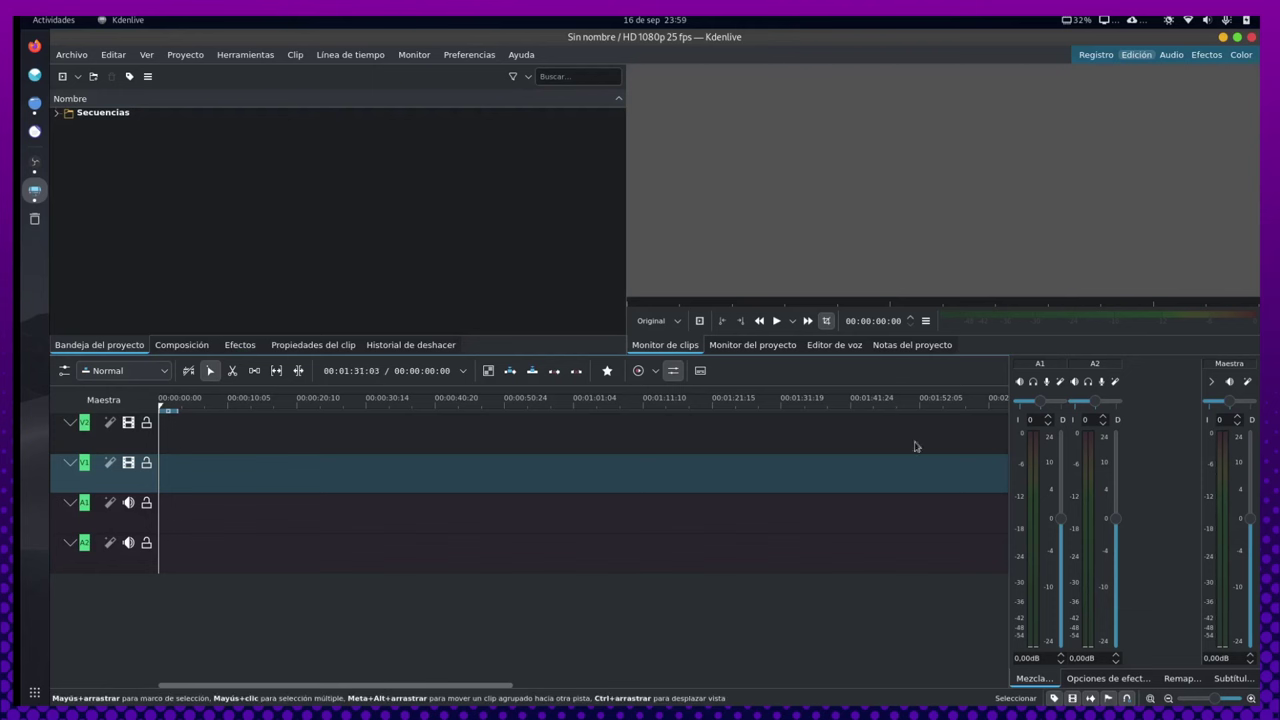
Browse the Efectos categories, return to Bandeja del proyecto, and show Opciones de efecto
click(232, 346)
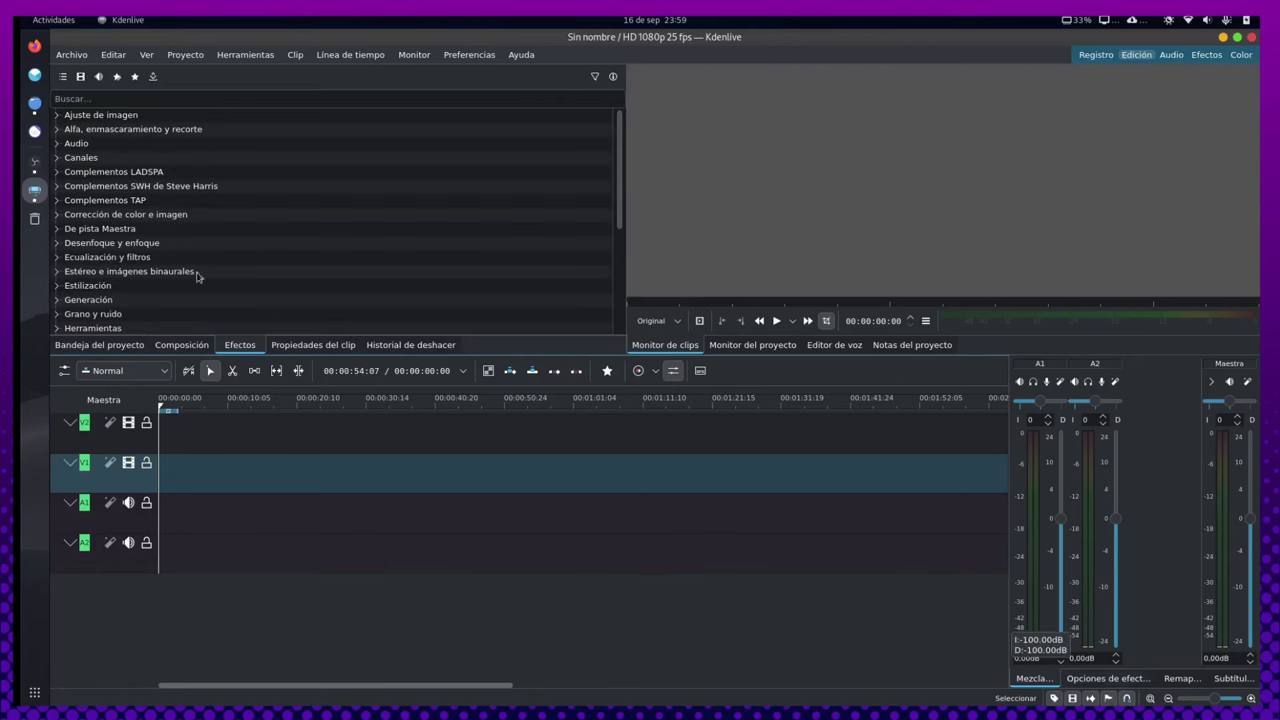
scroll(363, 201, down, 4)
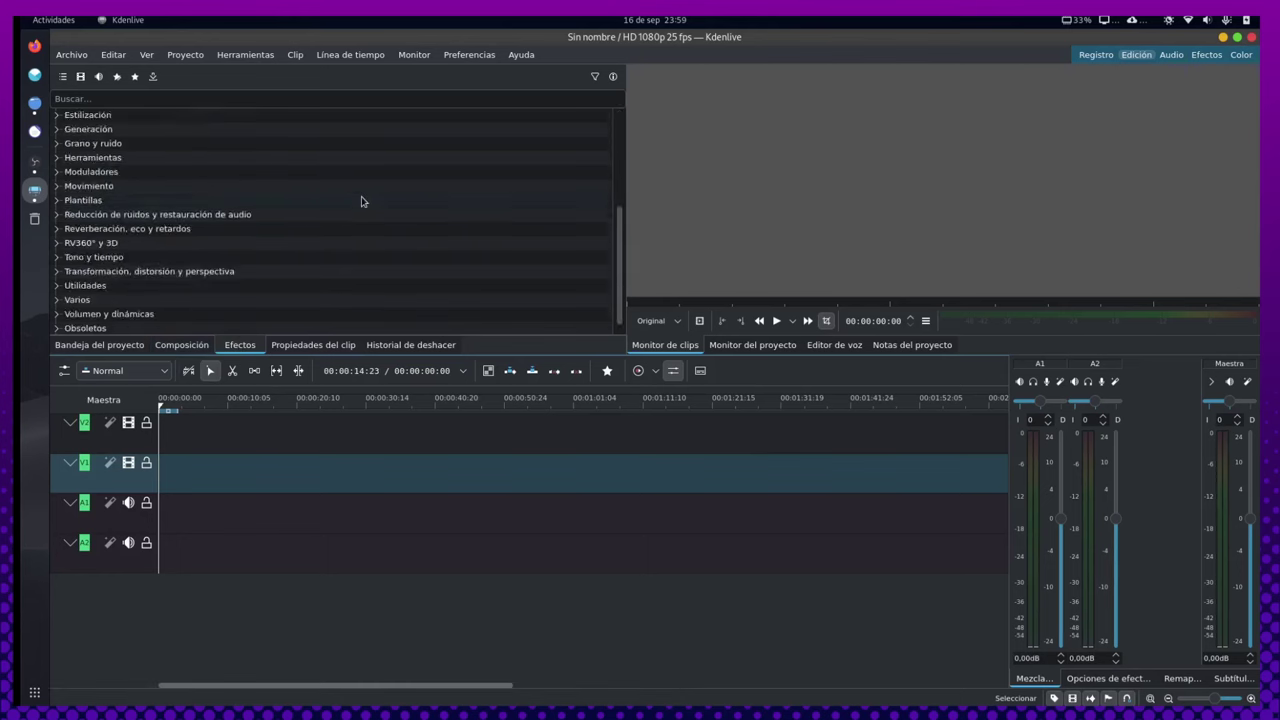
scroll(363, 201, up, 4)
scroll(363, 201, down, 5)
scroll(303, 235, up, 5)
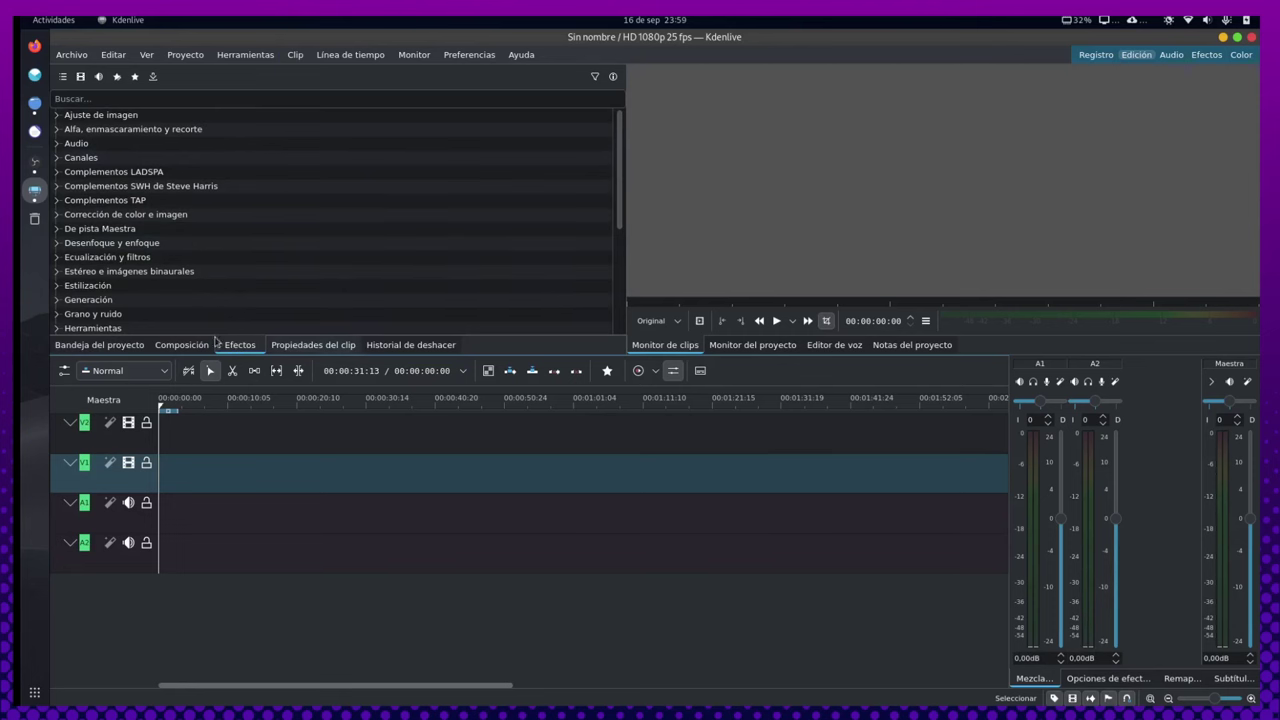
click(124, 343)
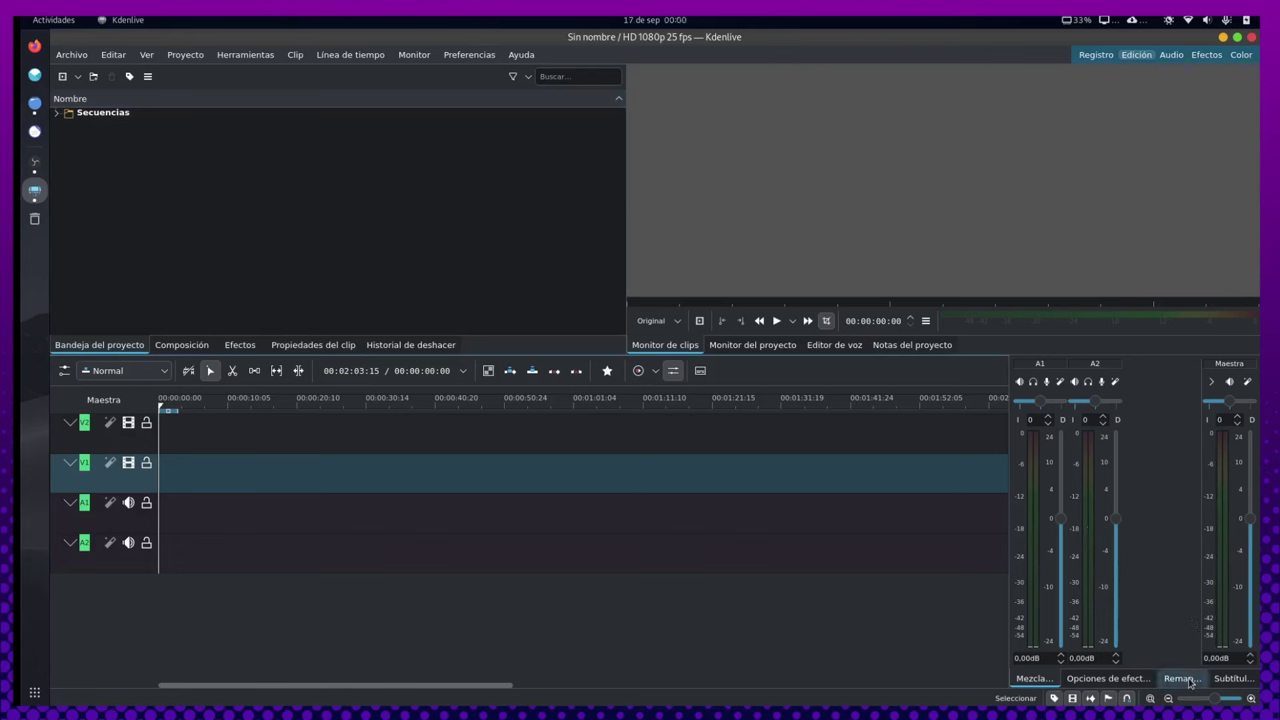
click(1134, 681)
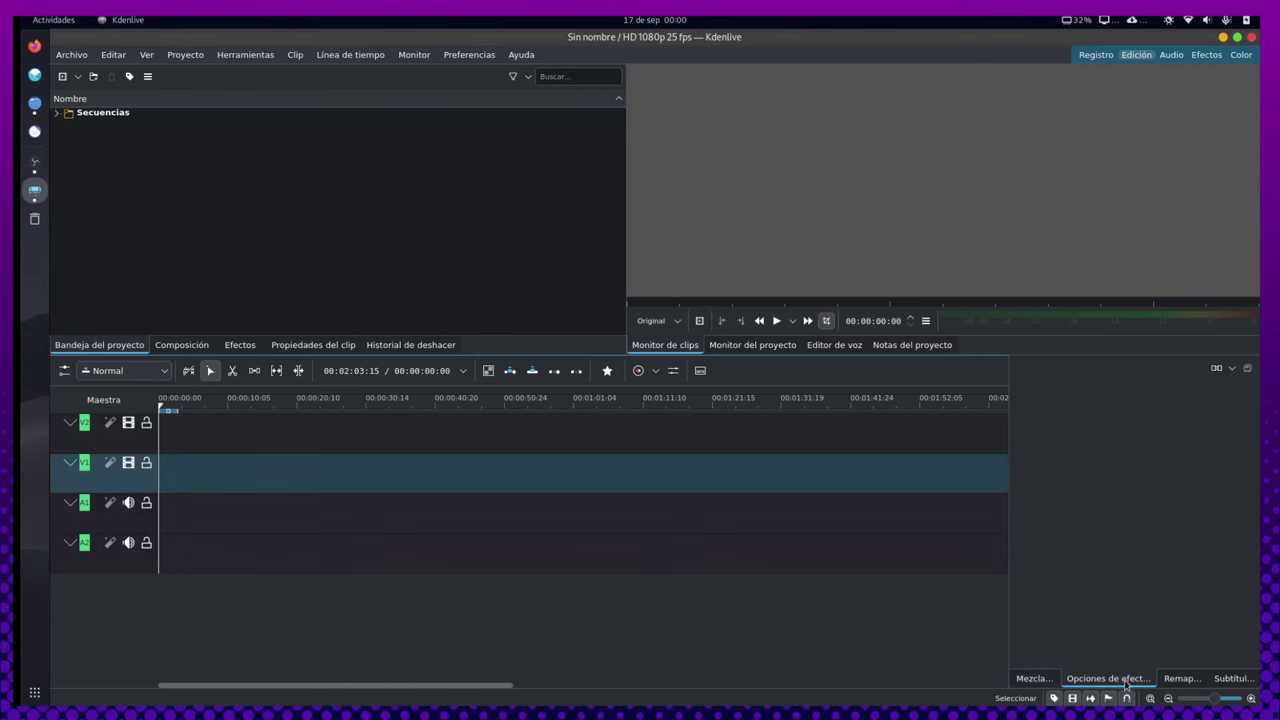
Dock Opciones de efecto beside the project bin and show the Efectos category list
mouse_move(1127, 684)
mouse_down()
mouse_move(801, 234)
mouse_move(620, 96)
mouse_move(636, 84)
mouse_up()
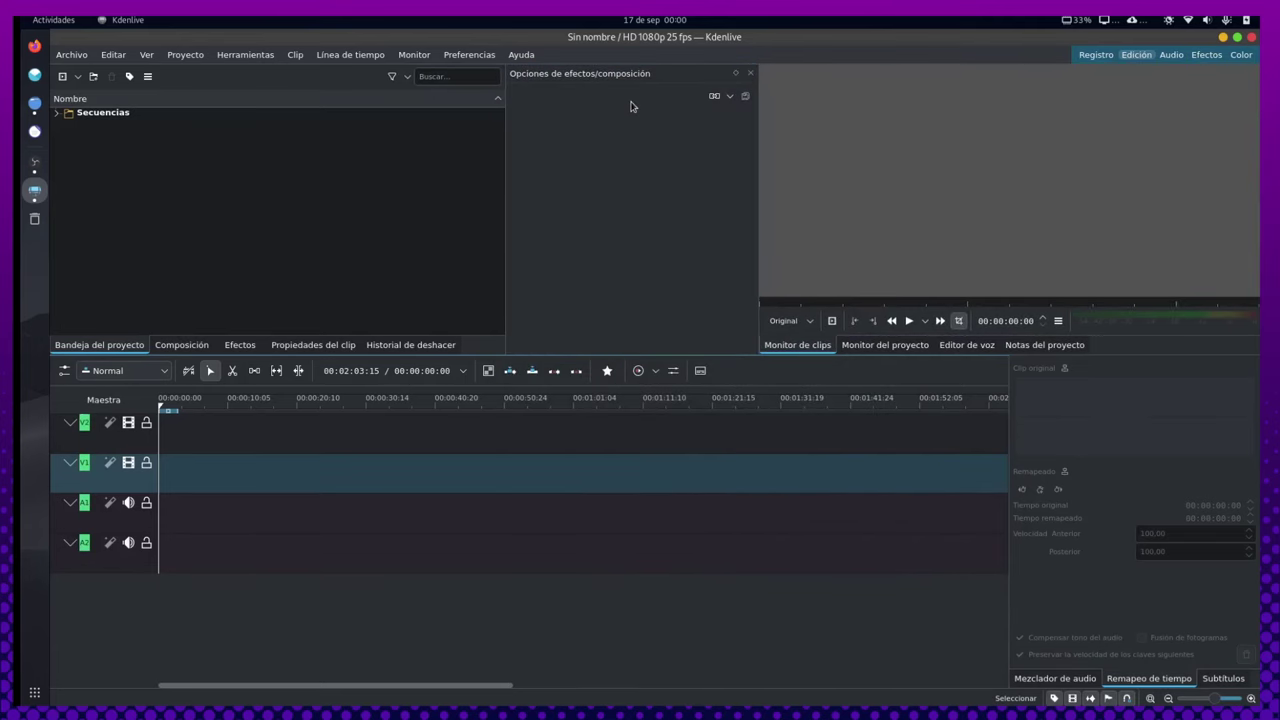
click(241, 346)
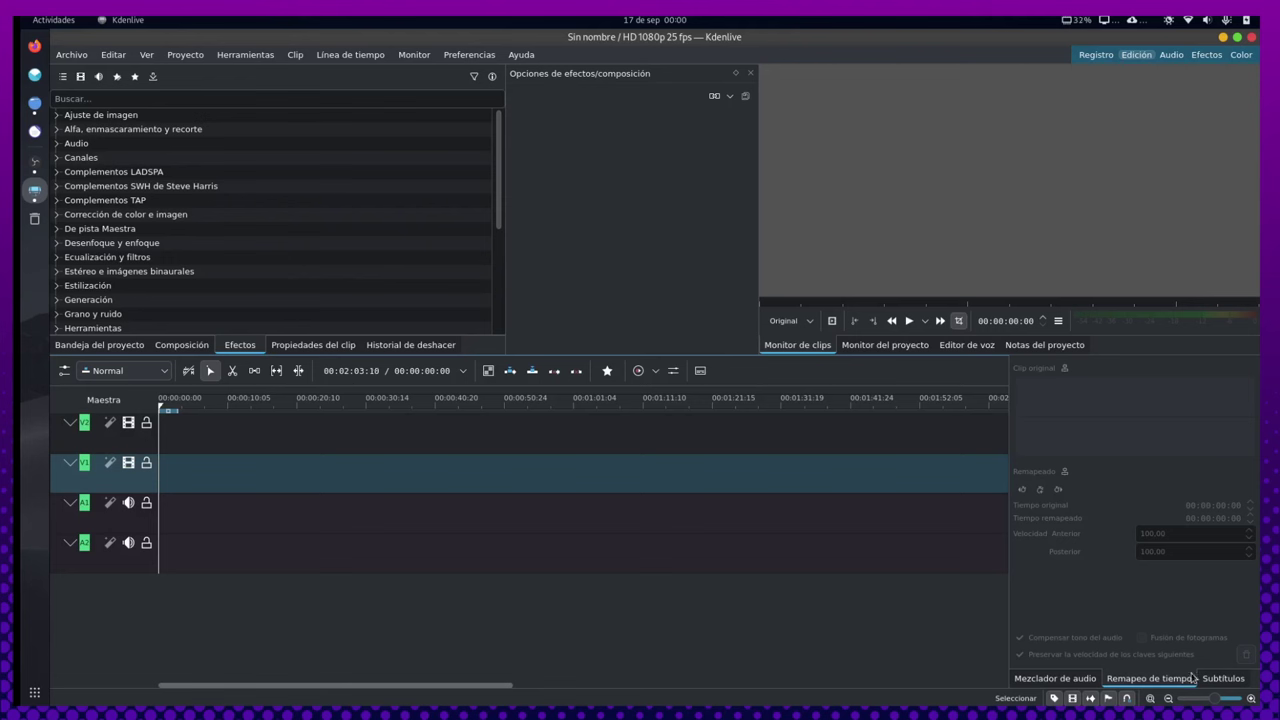
click(1093, 686)
click(1122, 683)
Dock the Subtítulos panel into the monitor tab group, placed after the project notes tab
click(1226, 682)
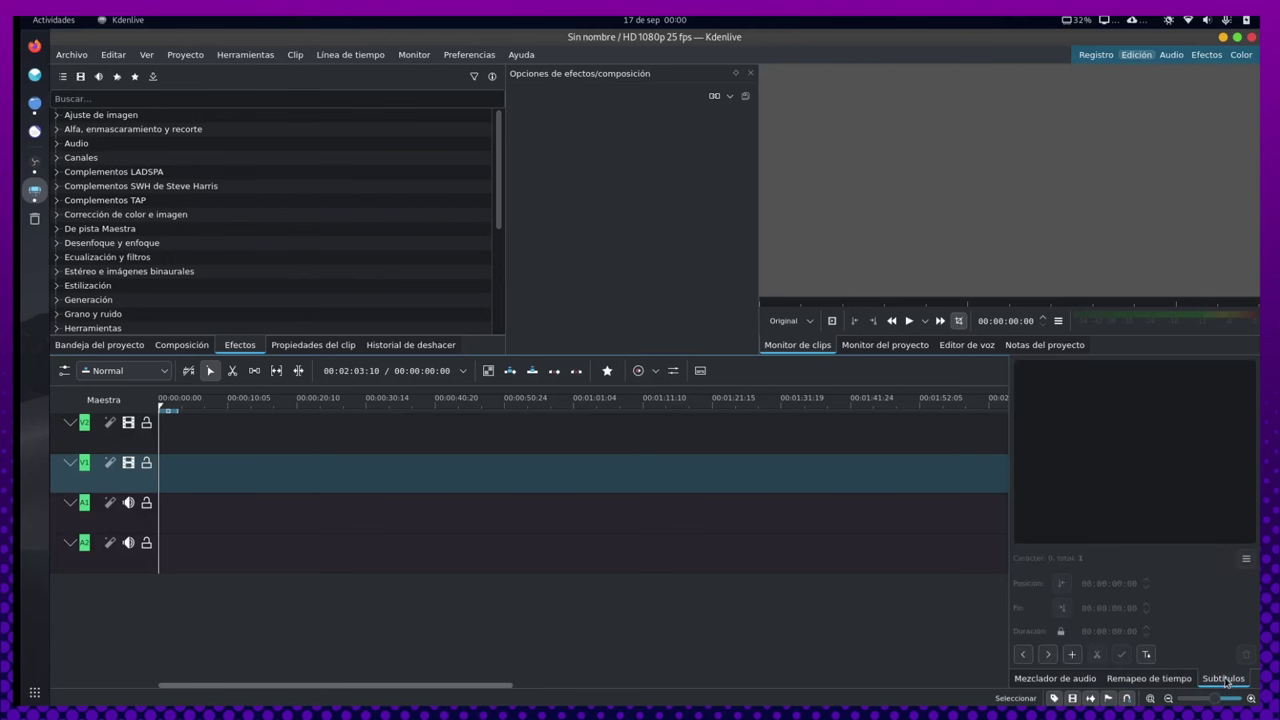
drag(1224, 682, 1086, 249)
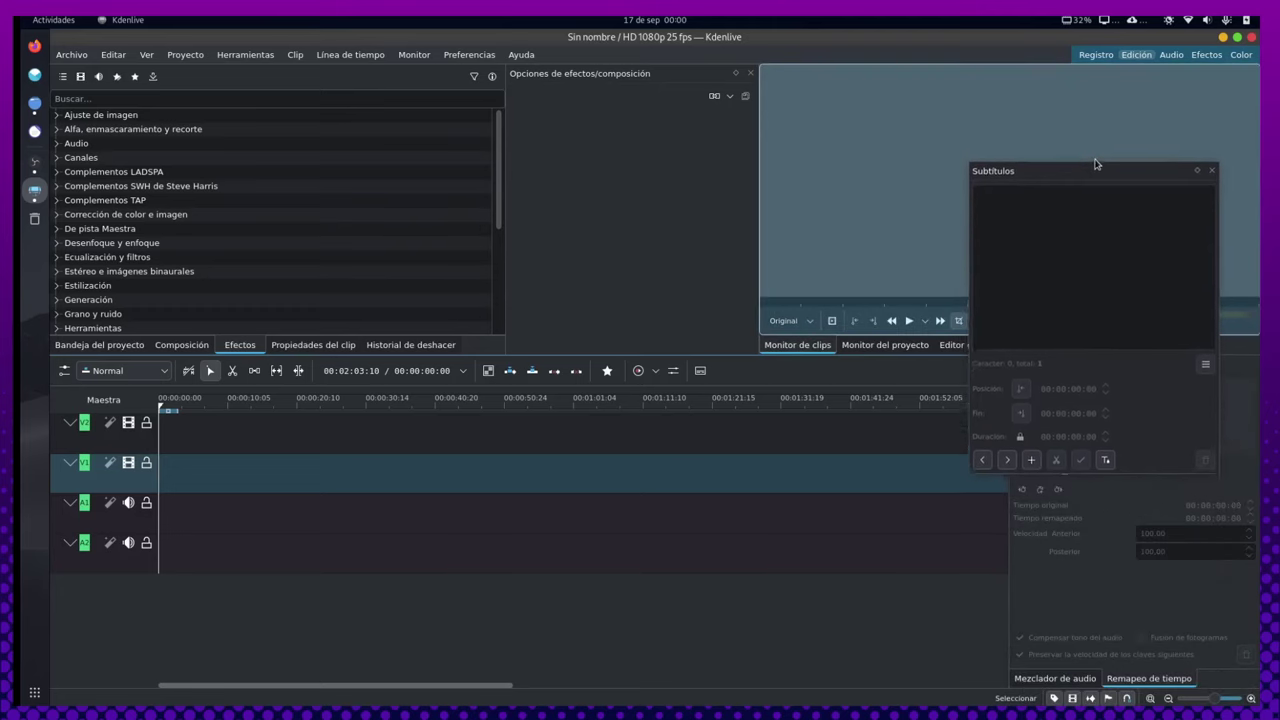
drag(1086, 249, 1104, 147)
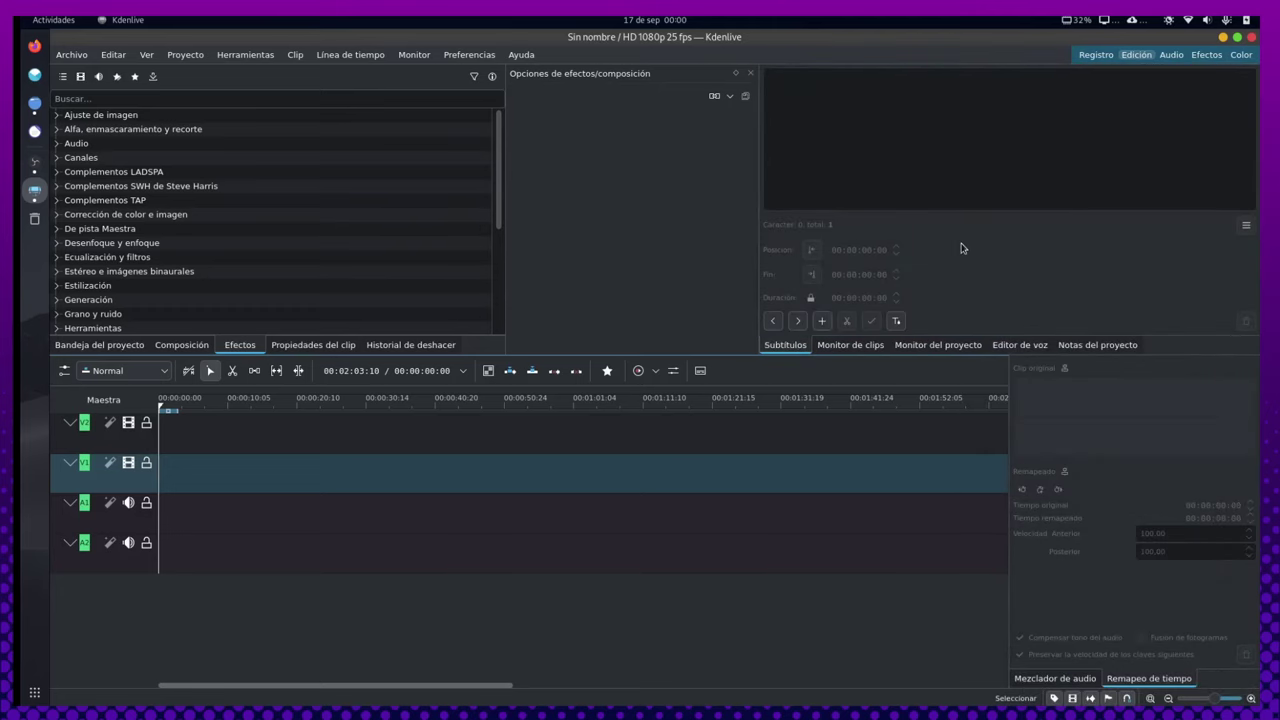
click(934, 345)
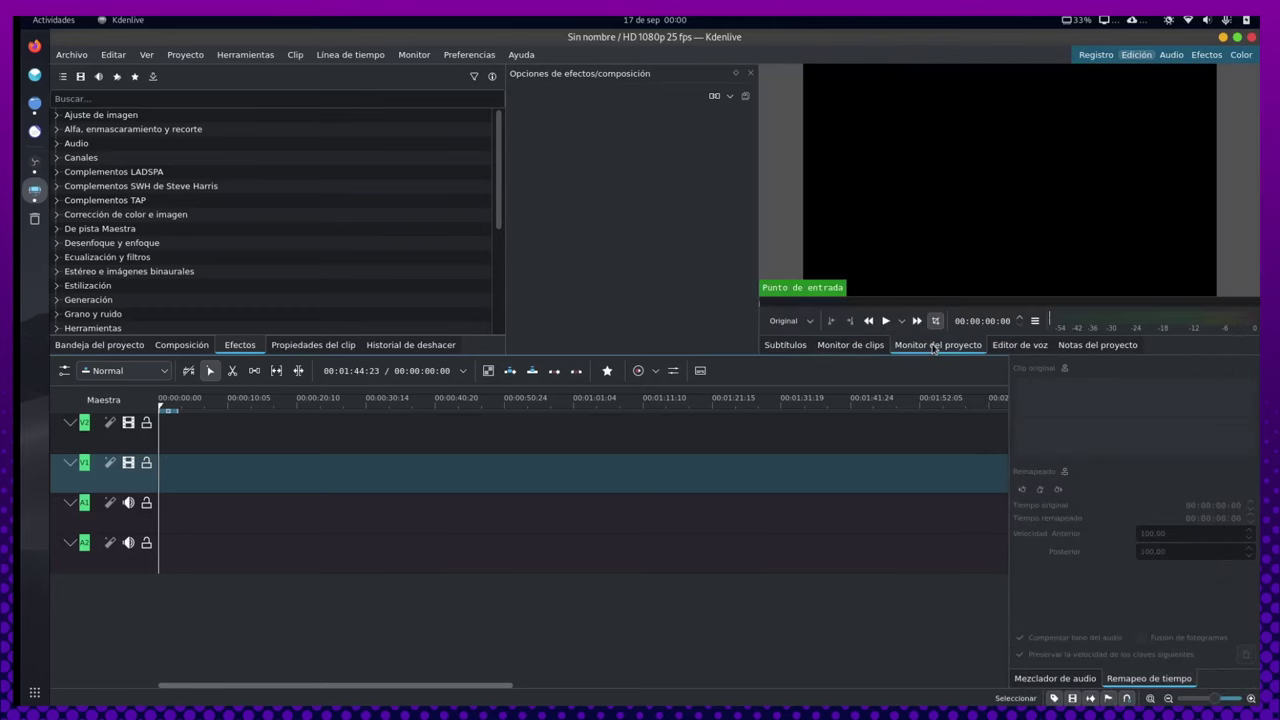
click(866, 347)
click(795, 347)
drag(802, 347, 1116, 345)
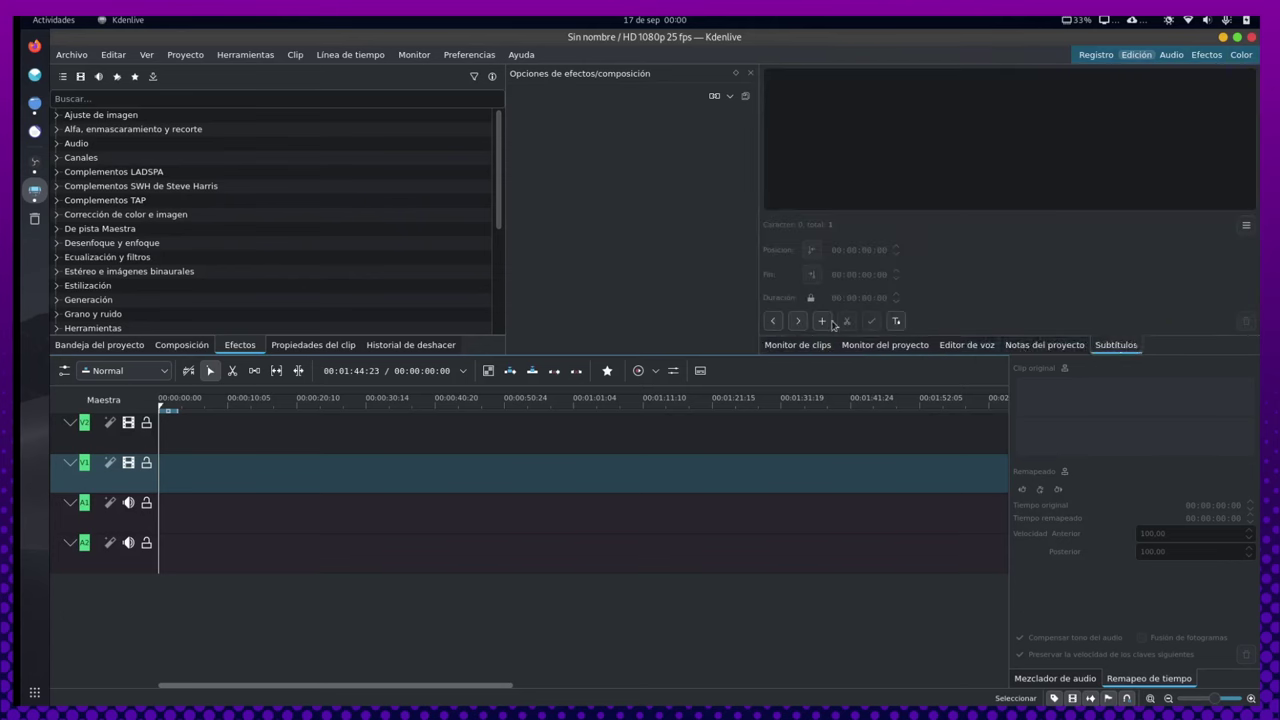
Cycle through the monitor group tabs: project monitor, speech editor, subtitles, project notes, clip monitor
click(860, 346)
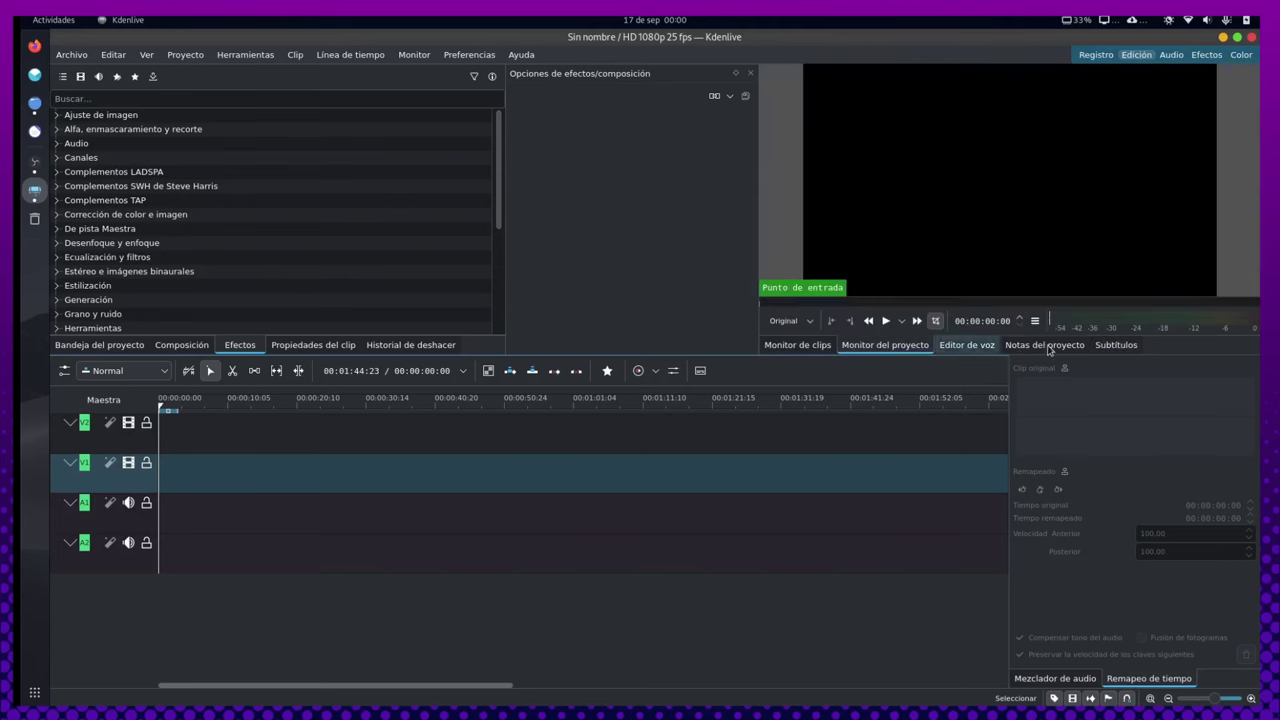
click(968, 346)
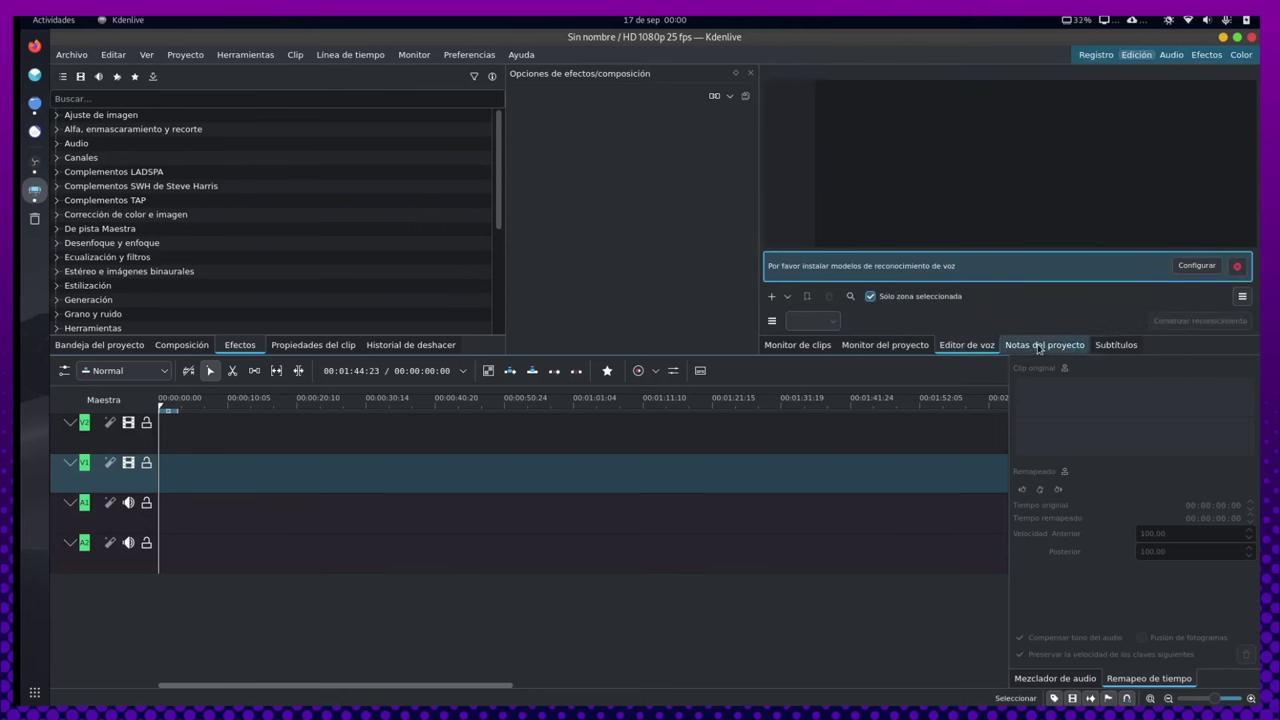
click(1106, 346)
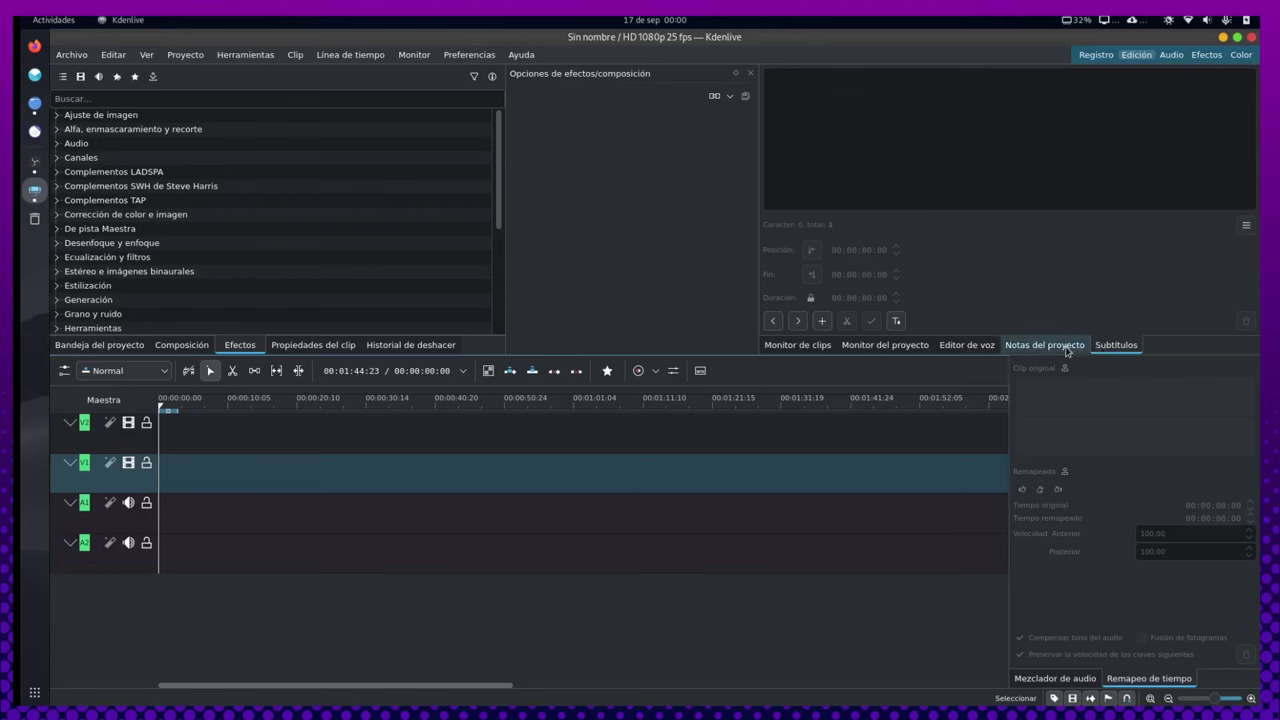
click(1067, 351)
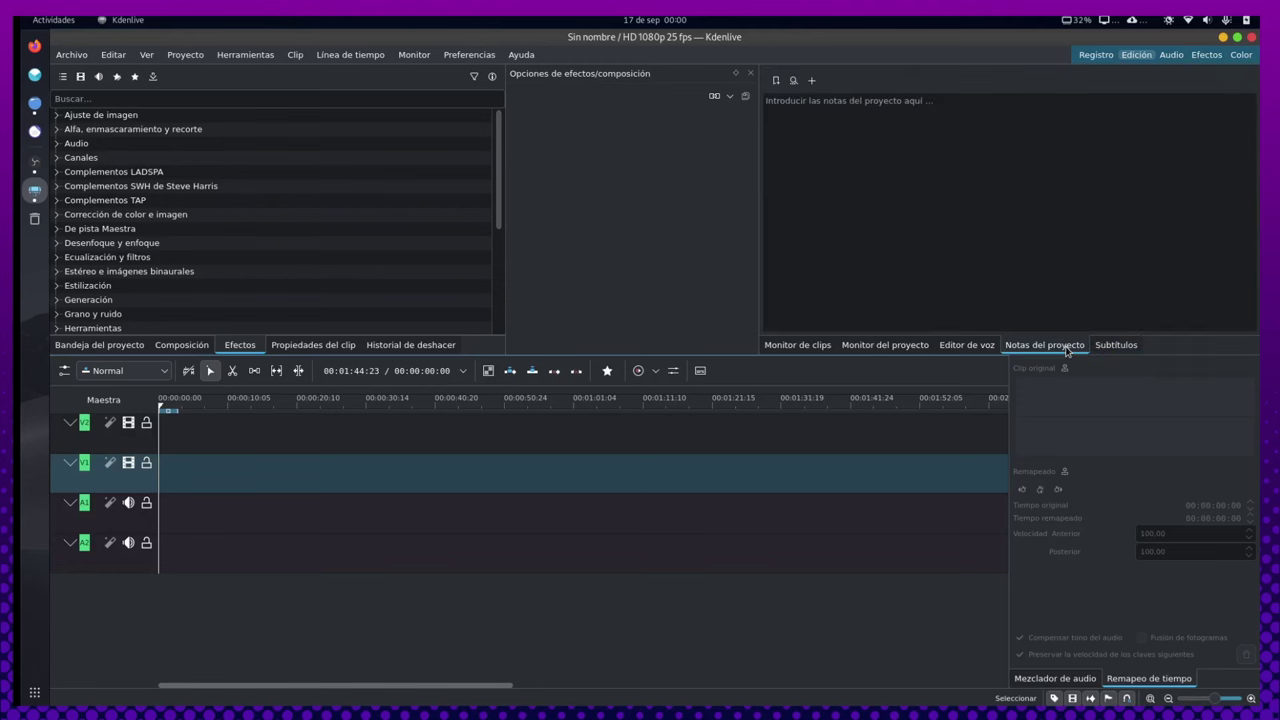
click(969, 346)
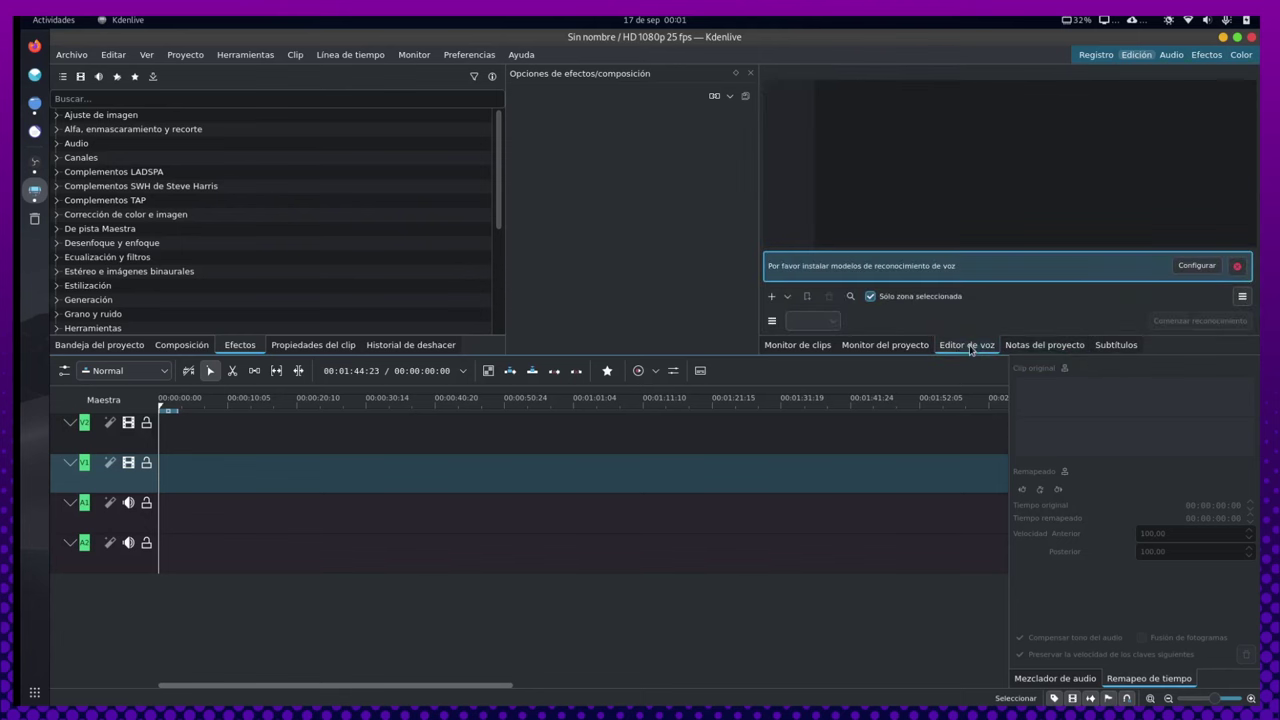
click(917, 346)
click(797, 346)
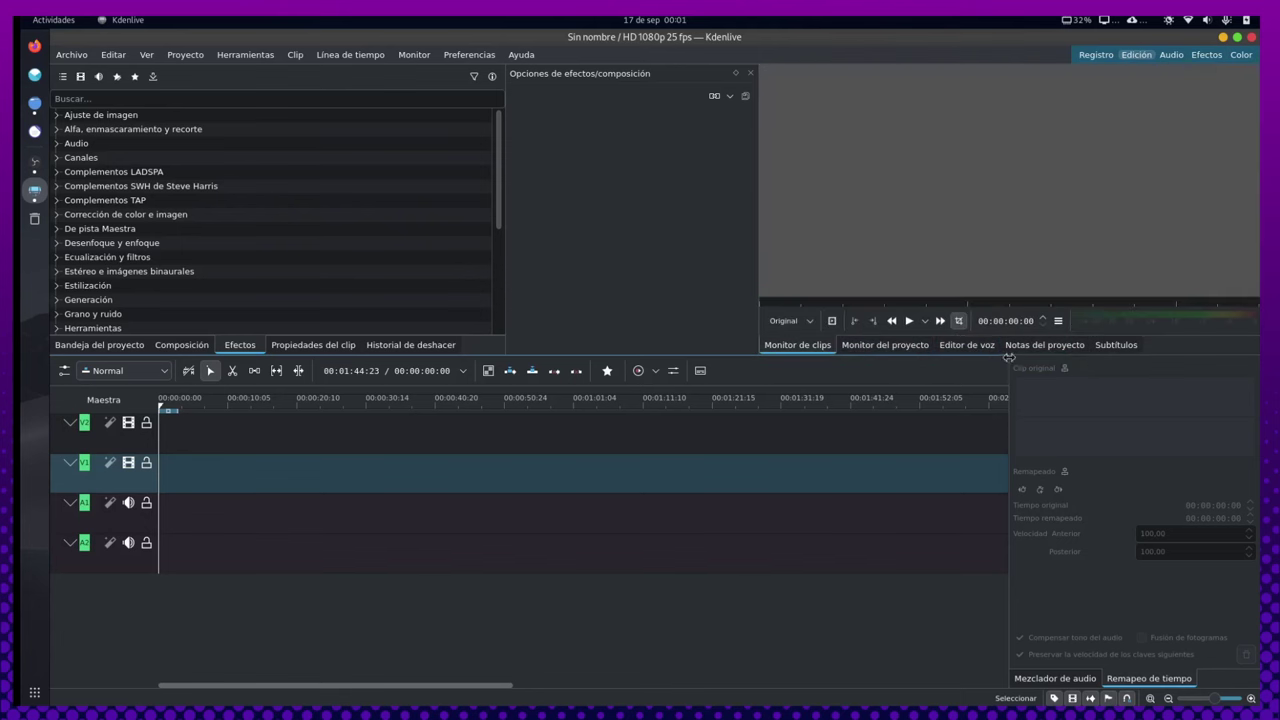
click(873, 346)
click(797, 346)
Narrow the audio mixer to widen the timeline and bring Bandeja del proyecto to the front
click(1058, 679)
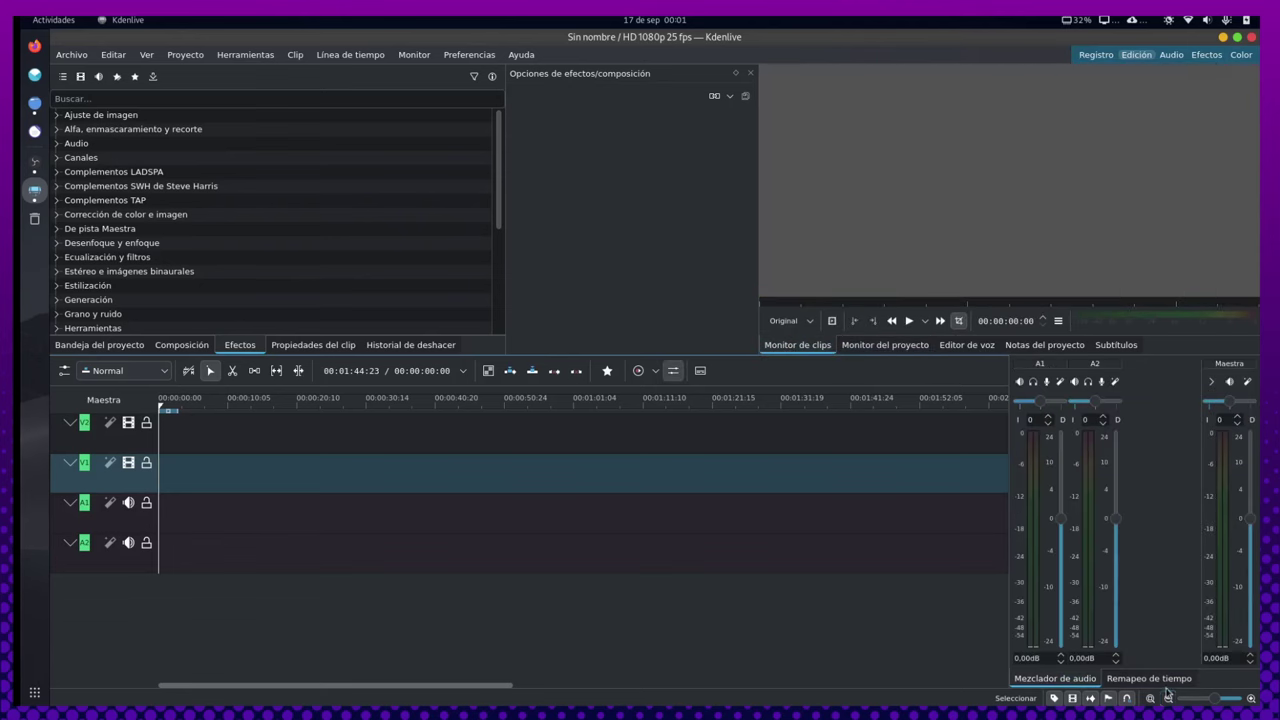
click(1149, 679)
click(1055, 679)
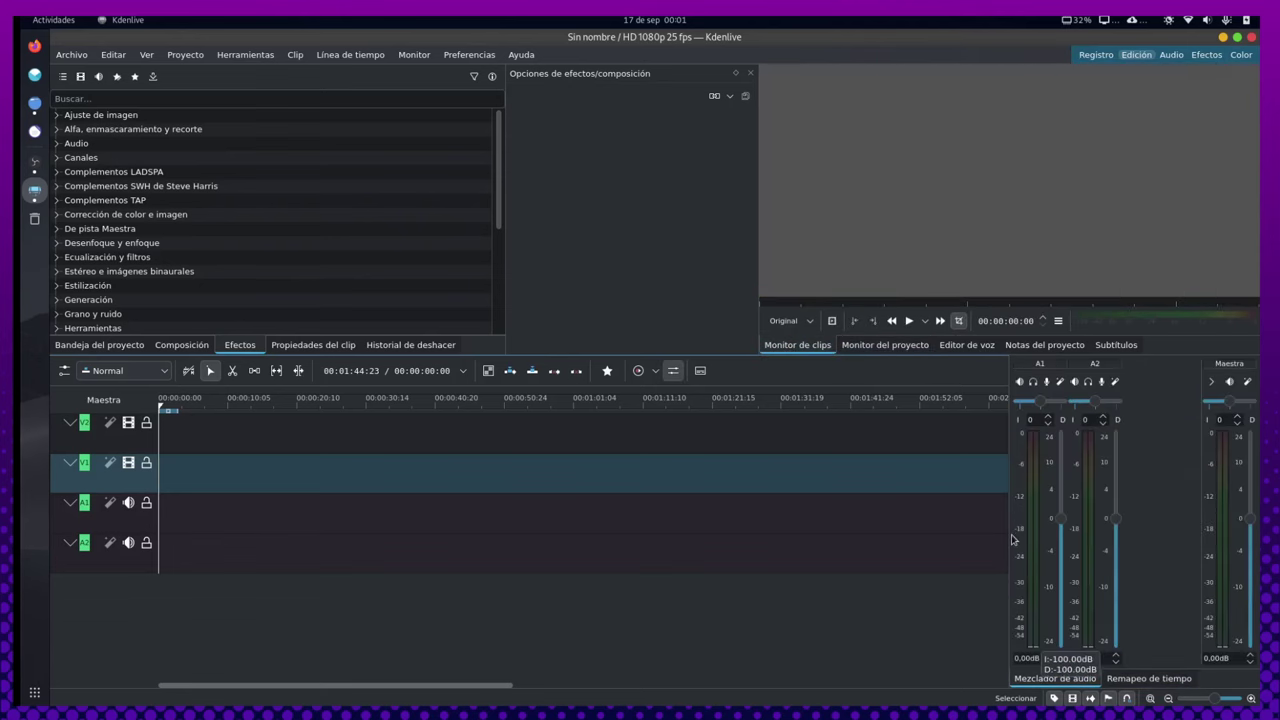
drag(1012, 540, 1081, 521)
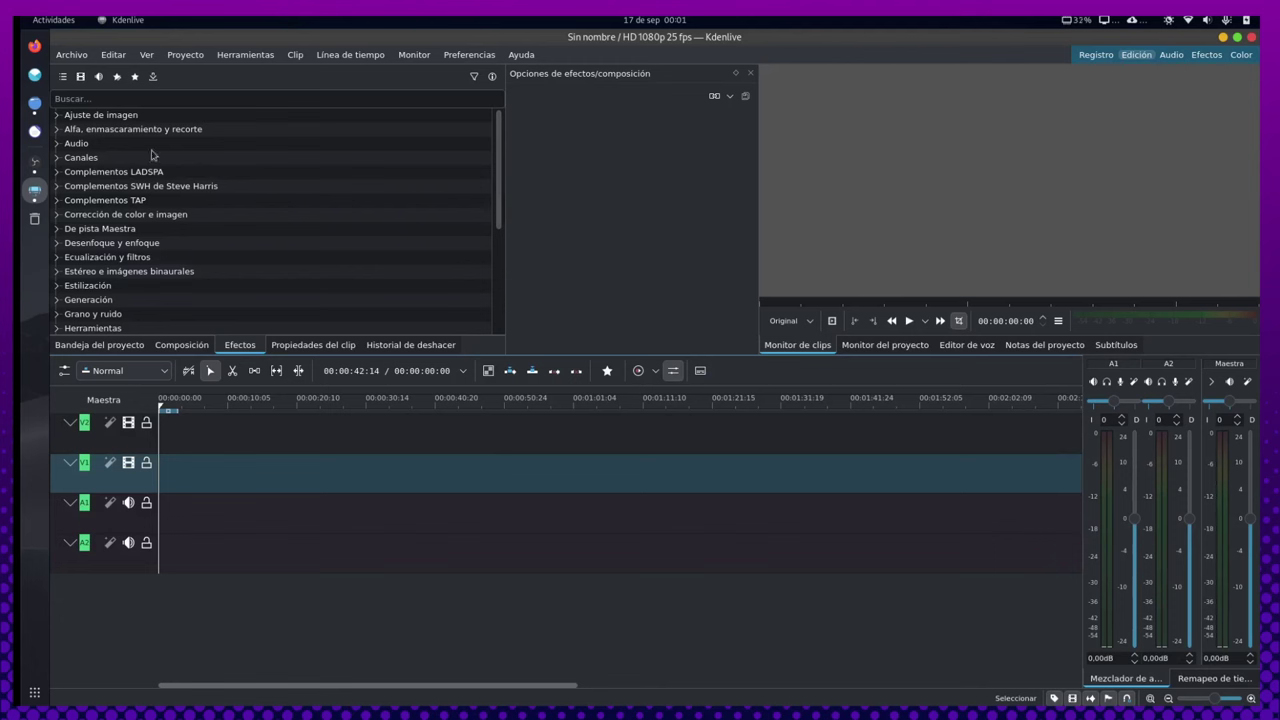
click(88, 346)
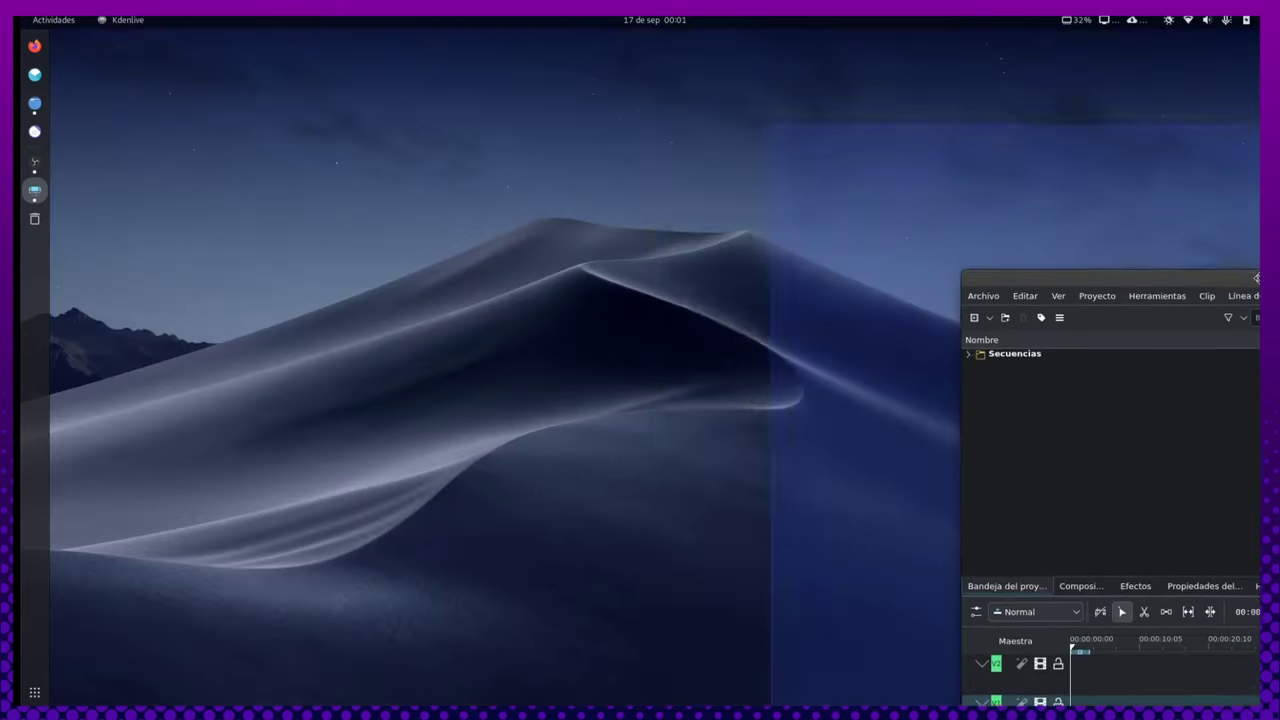
Tile Kdenlive right and Files left on Escritorio, selecting all five asset files
drag(412, 36, 1270, 150)
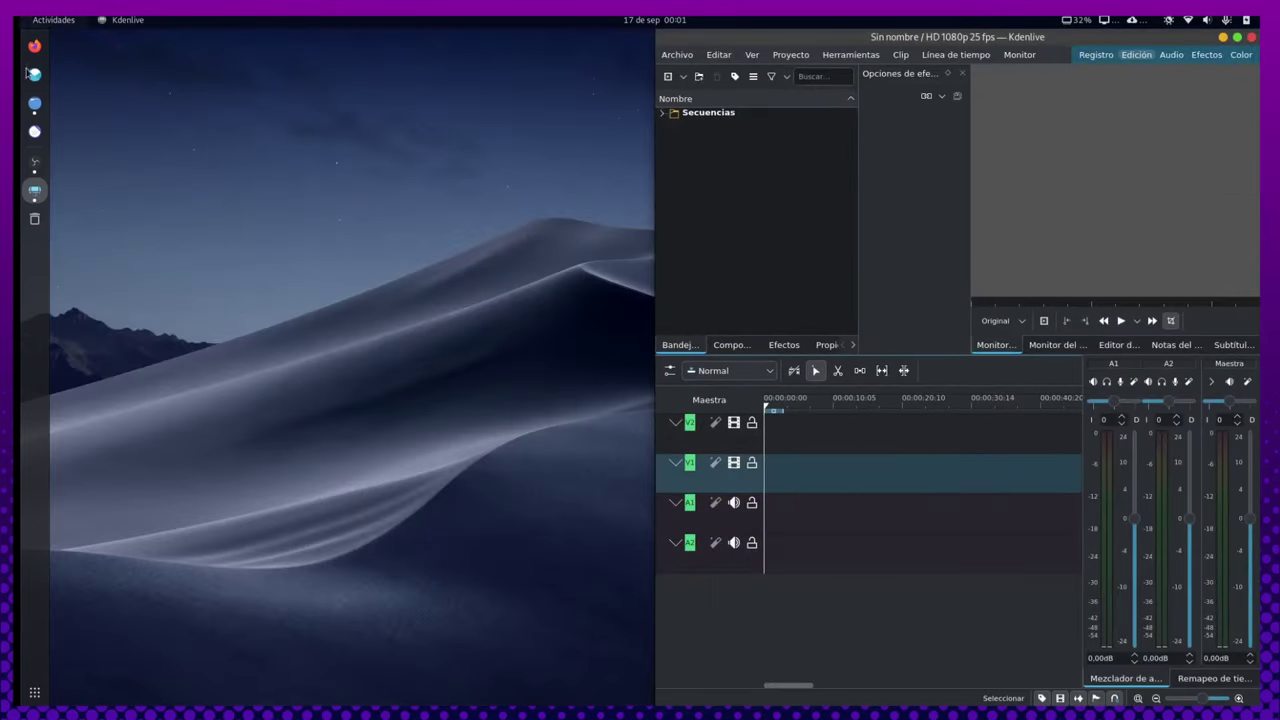
click(34, 103)
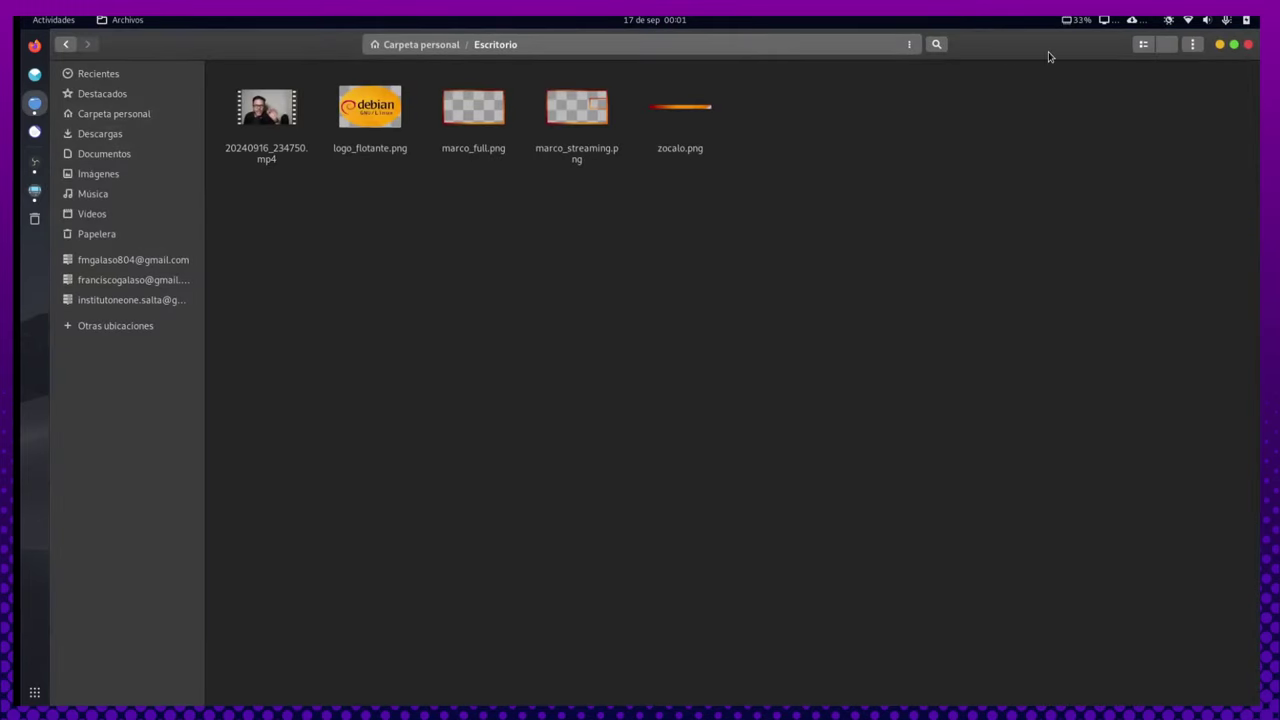
drag(1049, 56, 20, 357)
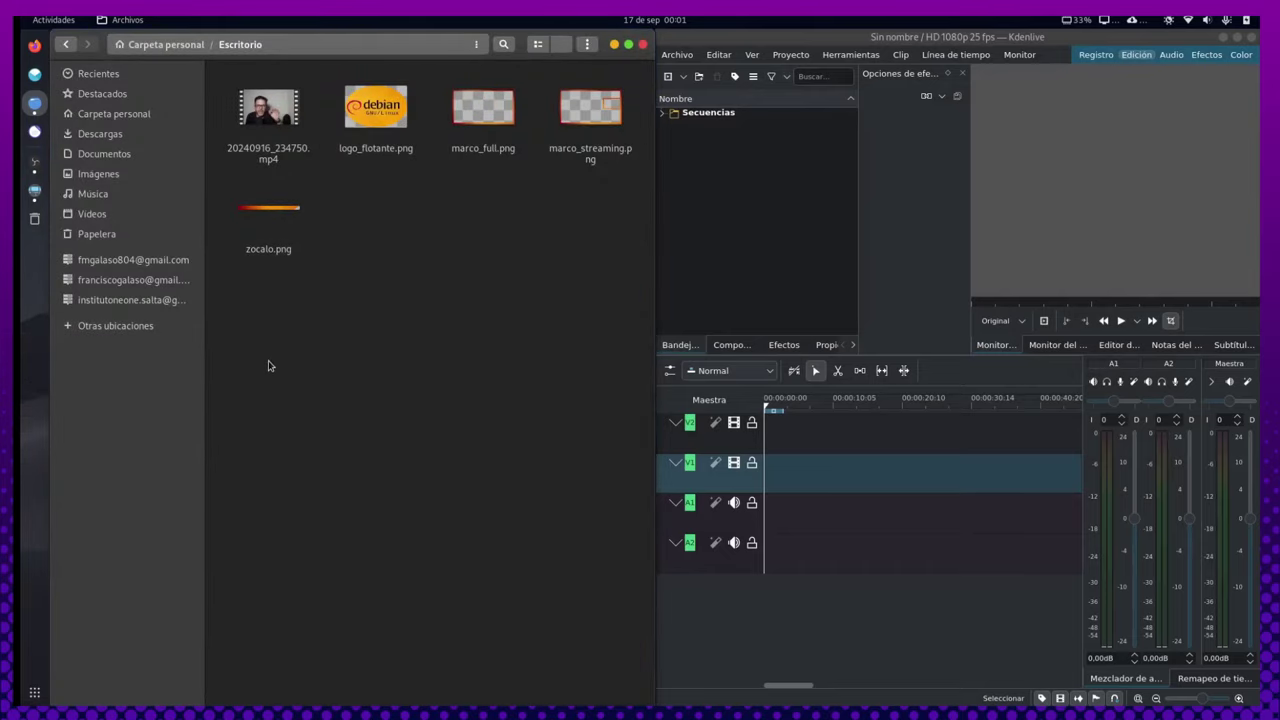
drag(268, 366, 605, 135)
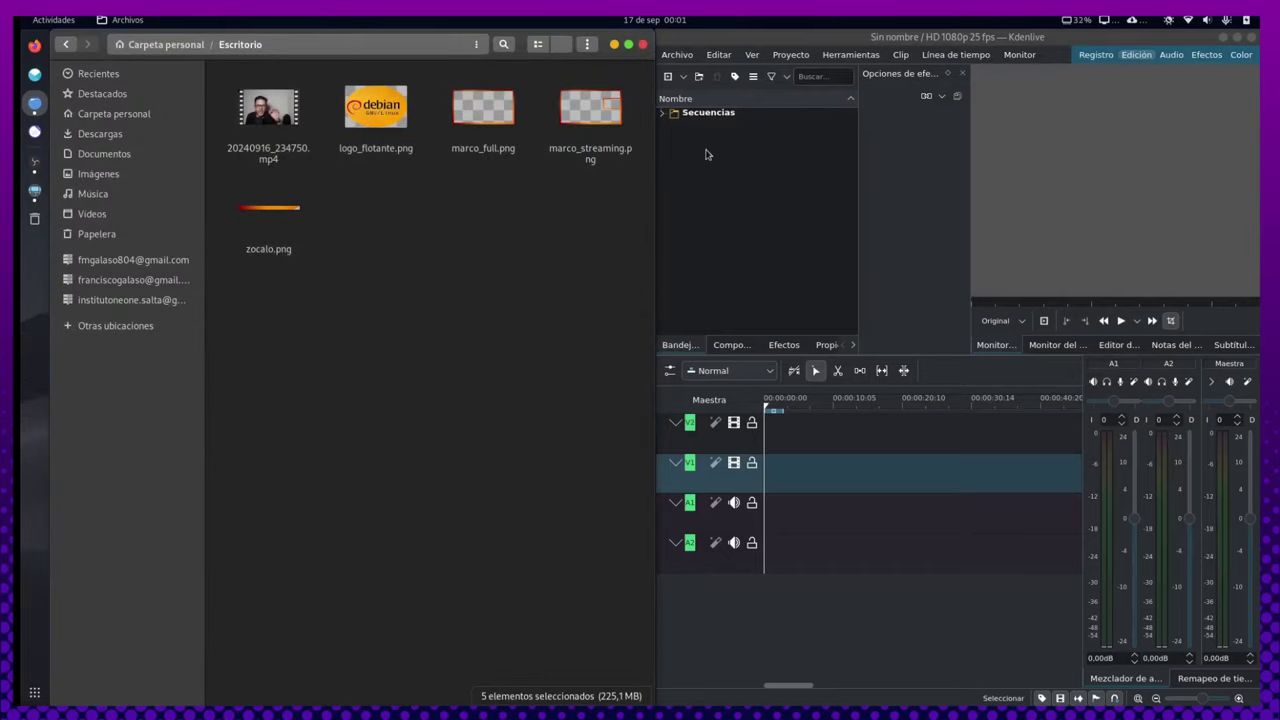
Drag the selected files over to the project bin and toggle the Secuencias folder open and closed
drag(251, 318, 721, 315)
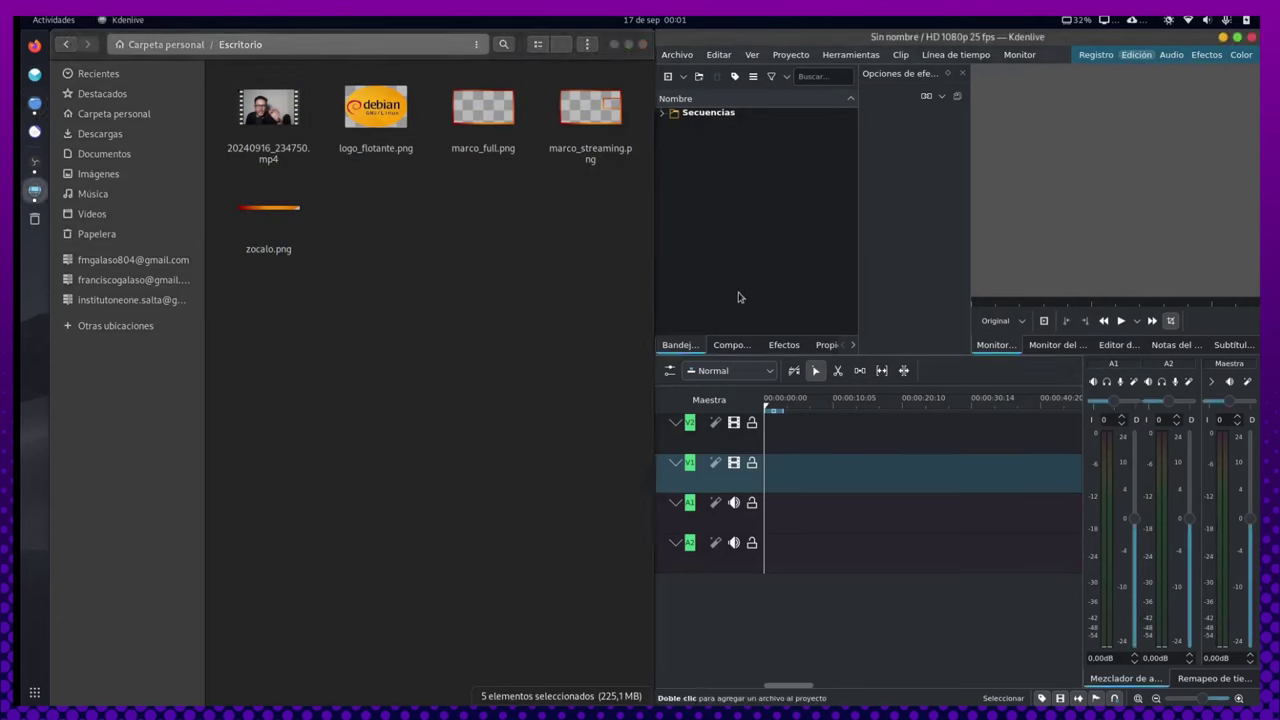
click(728, 345)
click(697, 347)
click(661, 113)
click(661, 113)
click(400, 229)
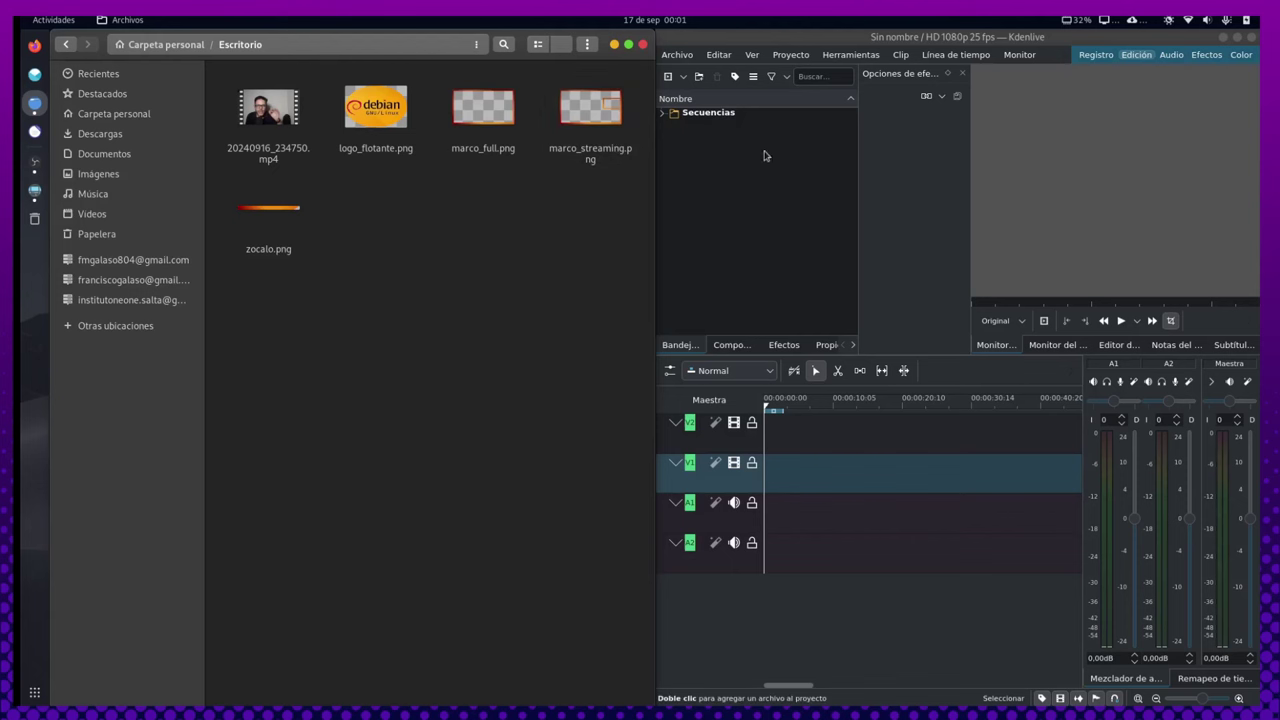
Create a Fuentes_Audiovisuales folder in the project bin via Crear carpeta
right_click(700, 172)
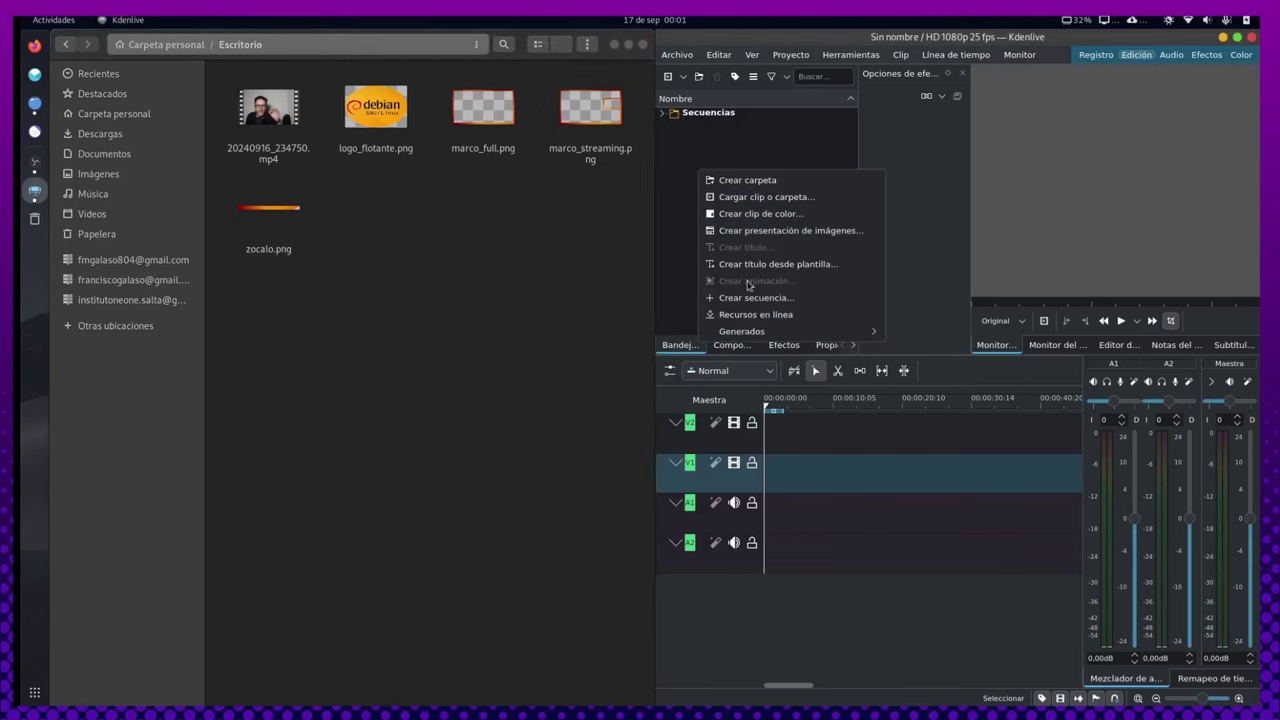
click(761, 181)
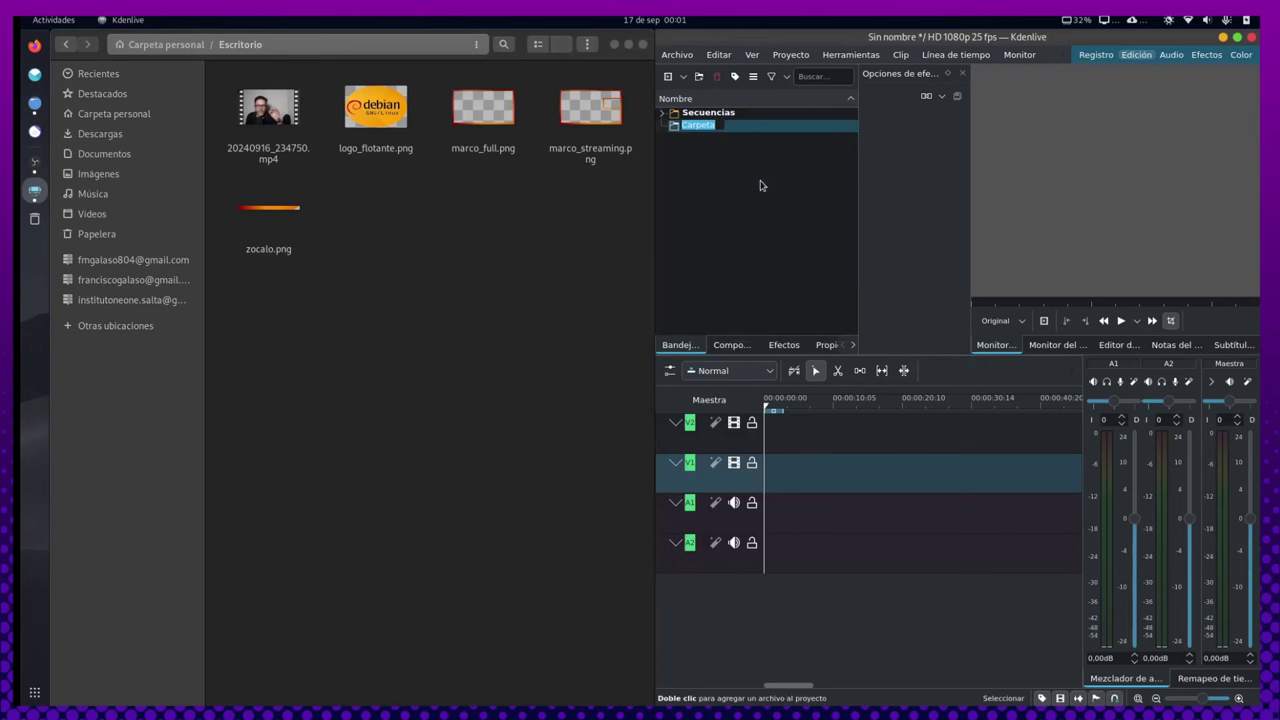
text(Fuentes_Audiovisuales)
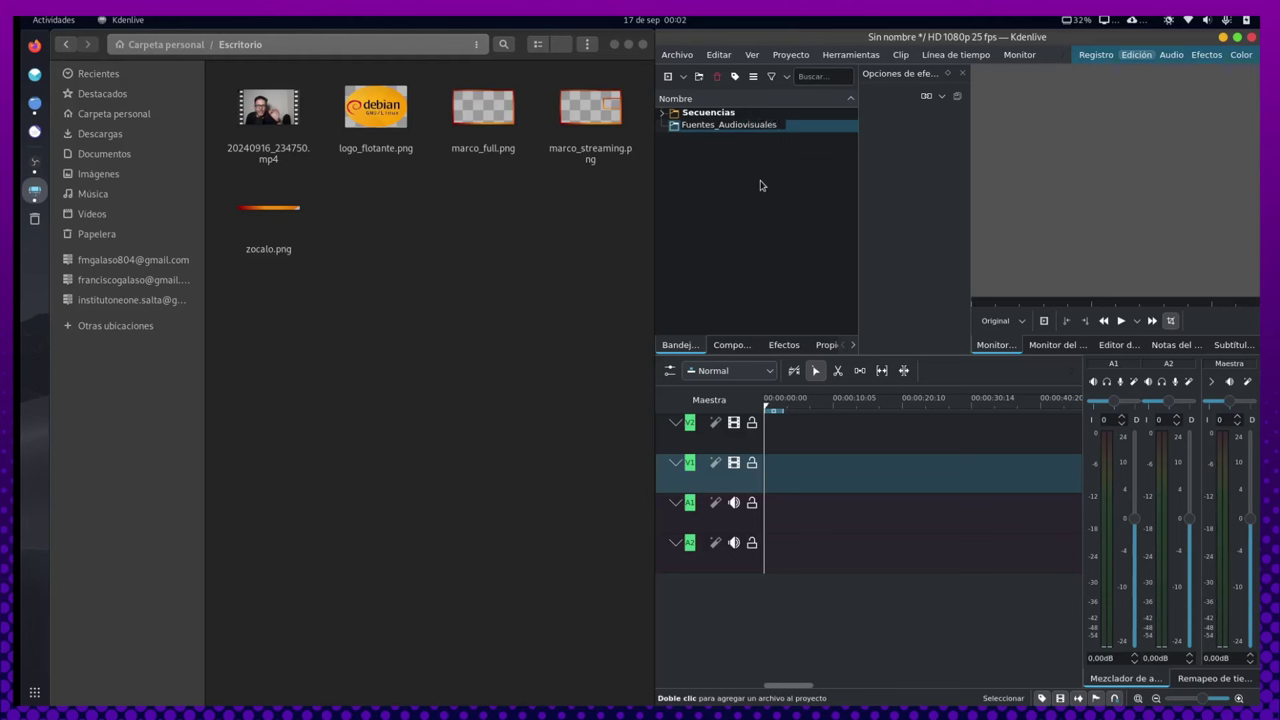
key(Return)
click(760, 185)
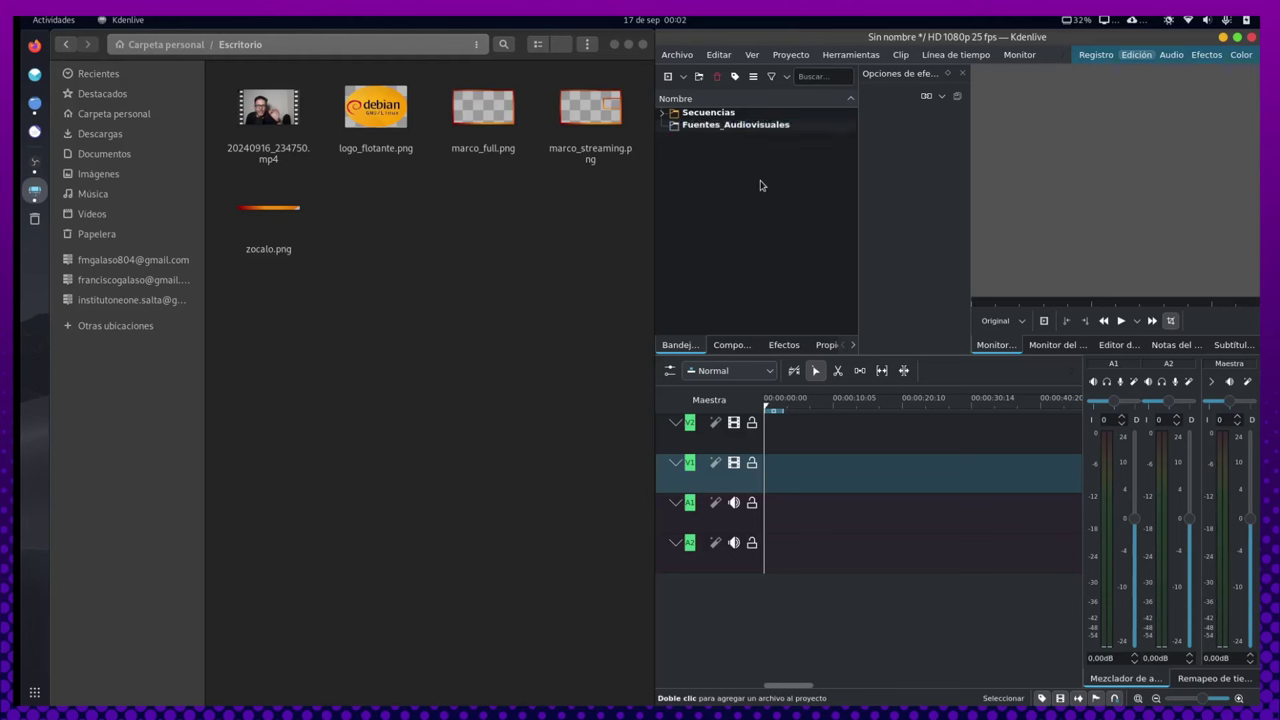
right_click(760, 183)
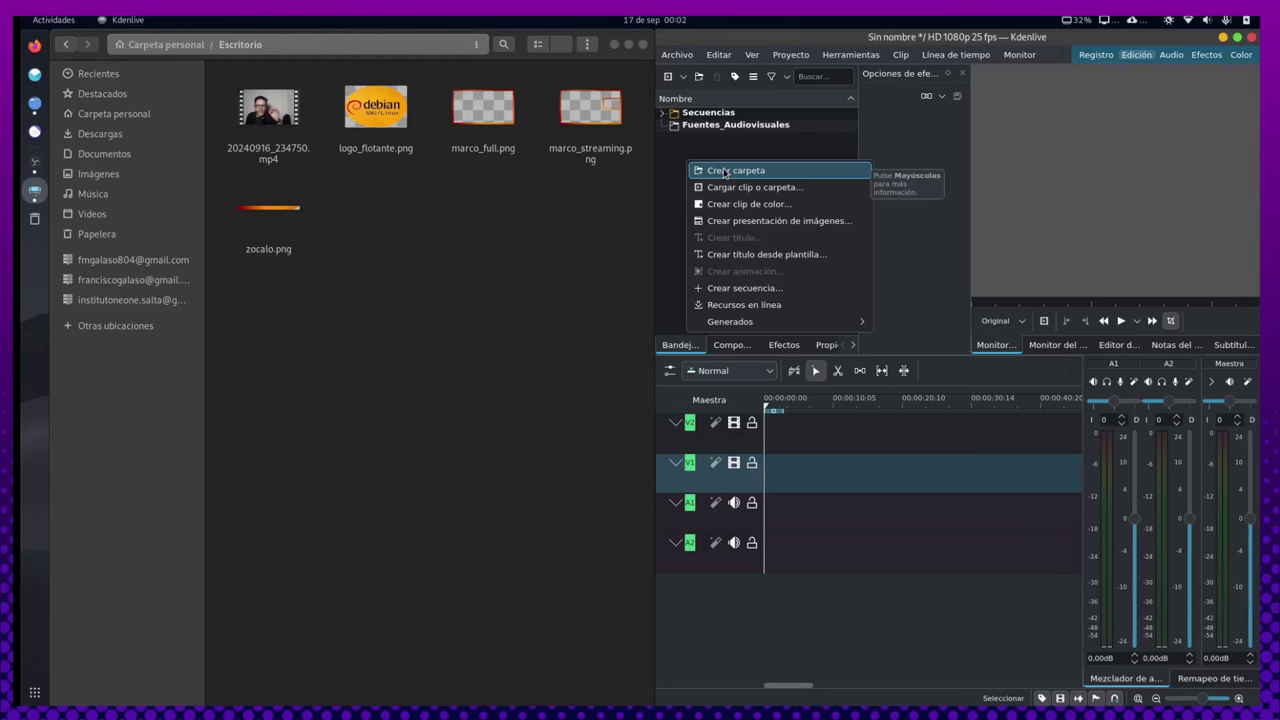
click(722, 150)
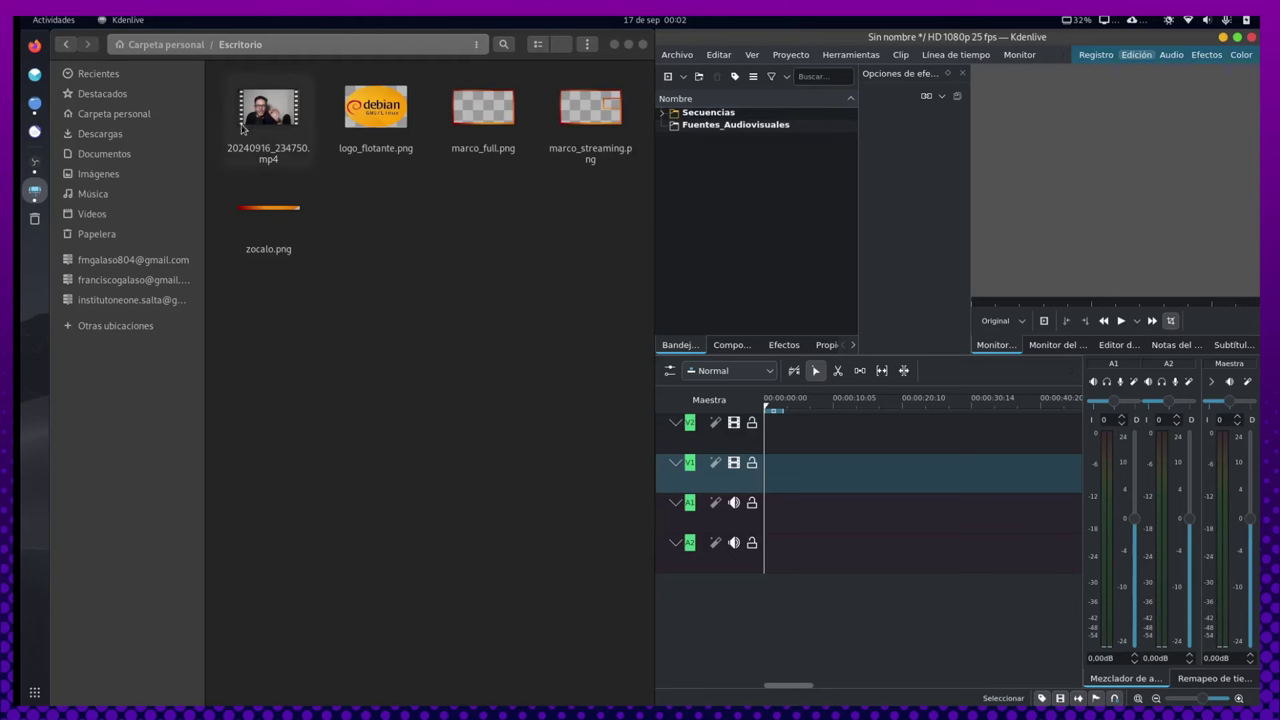
Import 20240916_234750.mp4, skipping transcoding and switching the project to 1080p 30 fps
drag(242, 128, 778, 129)
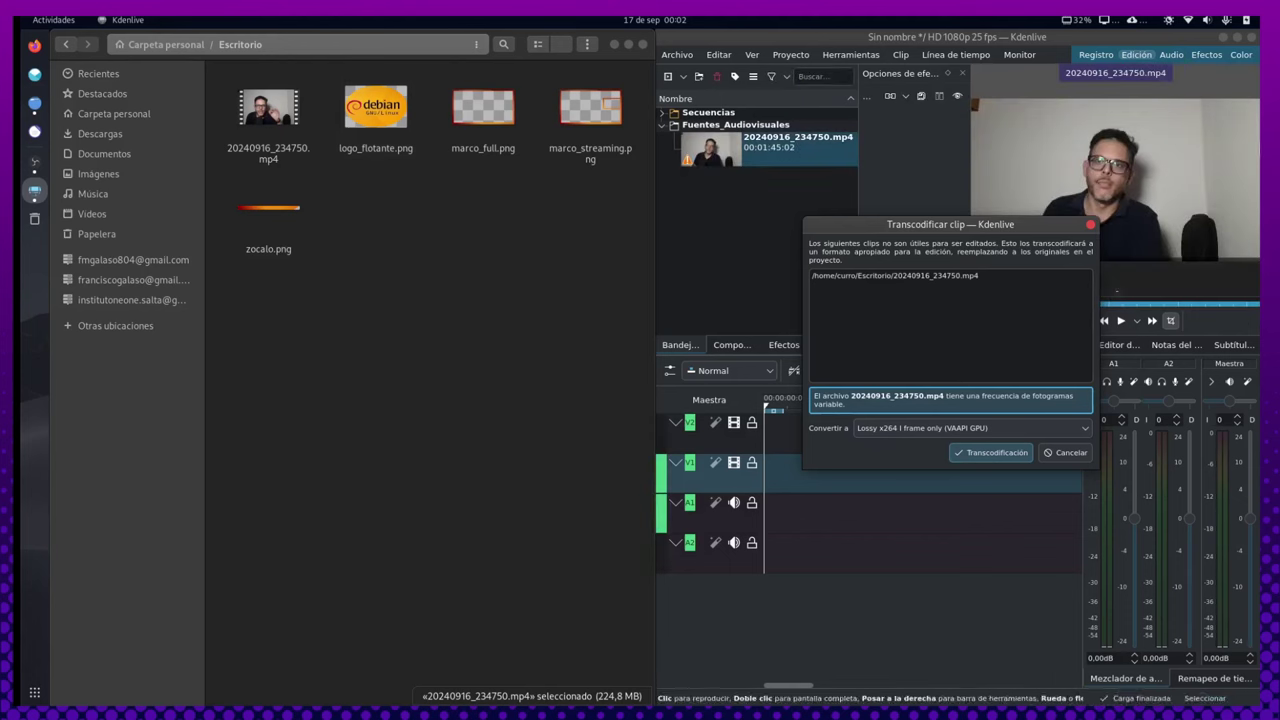
click(1062, 452)
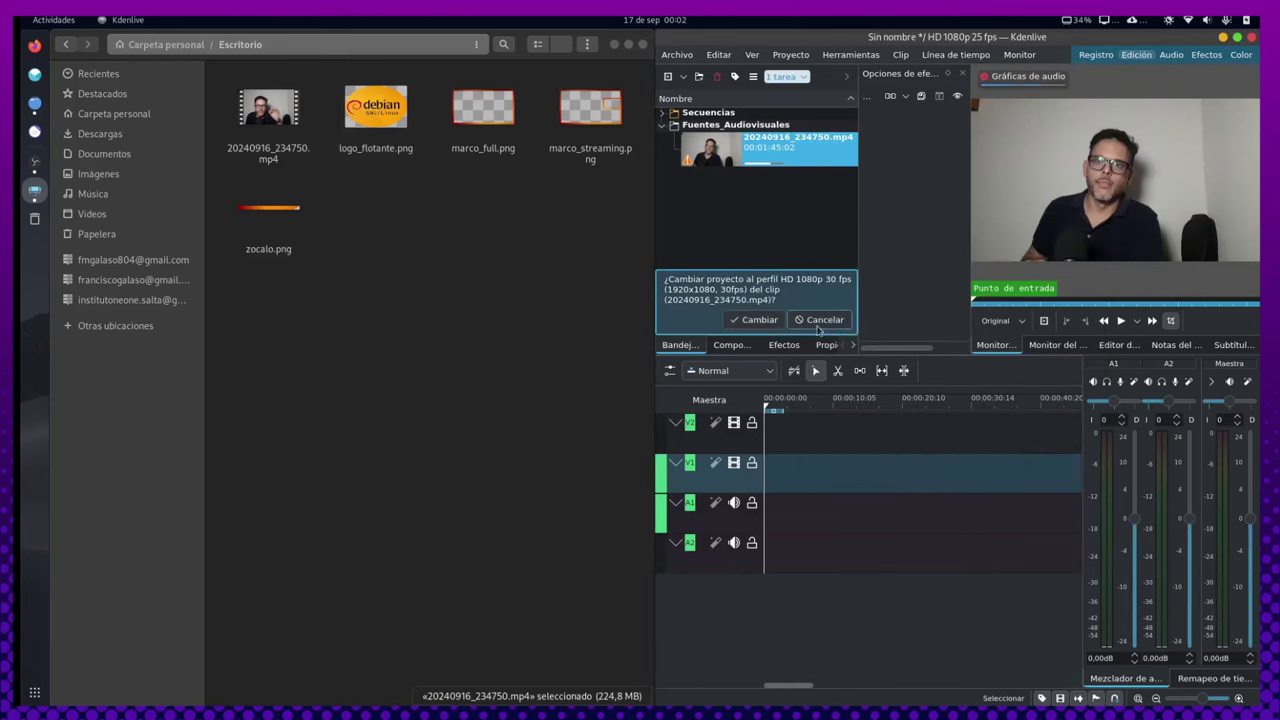
click(759, 320)
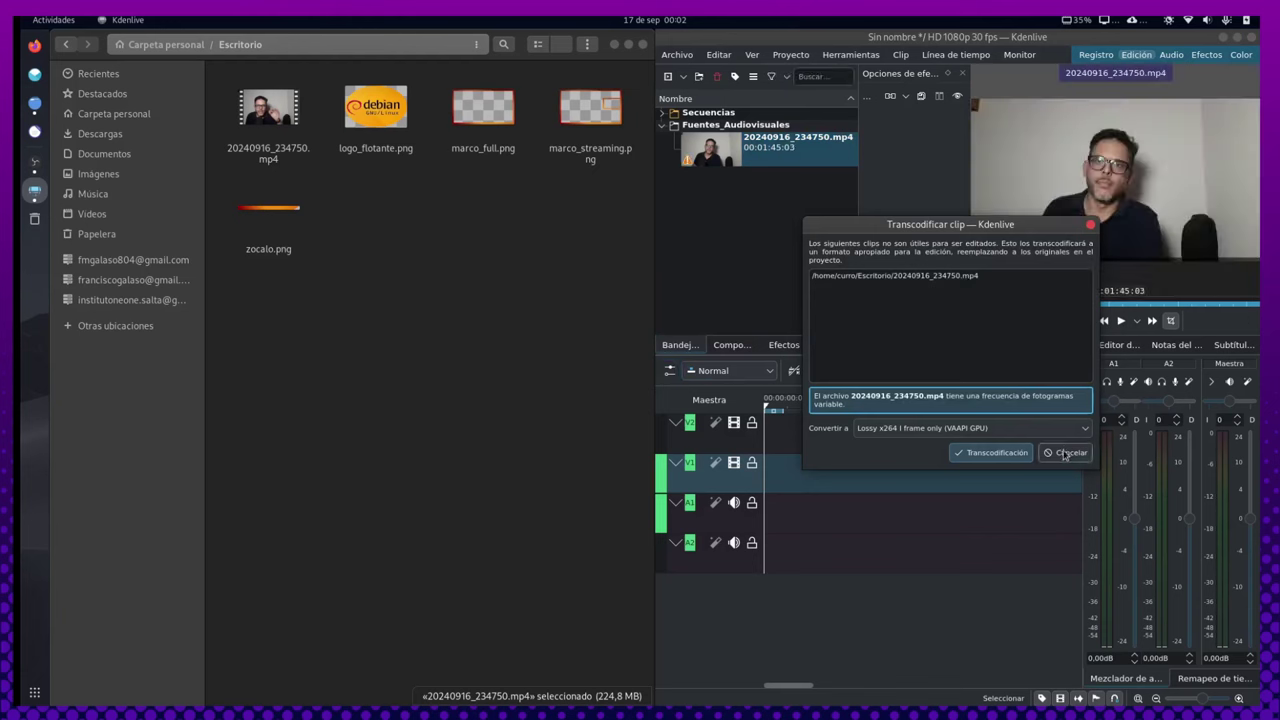
click(1066, 453)
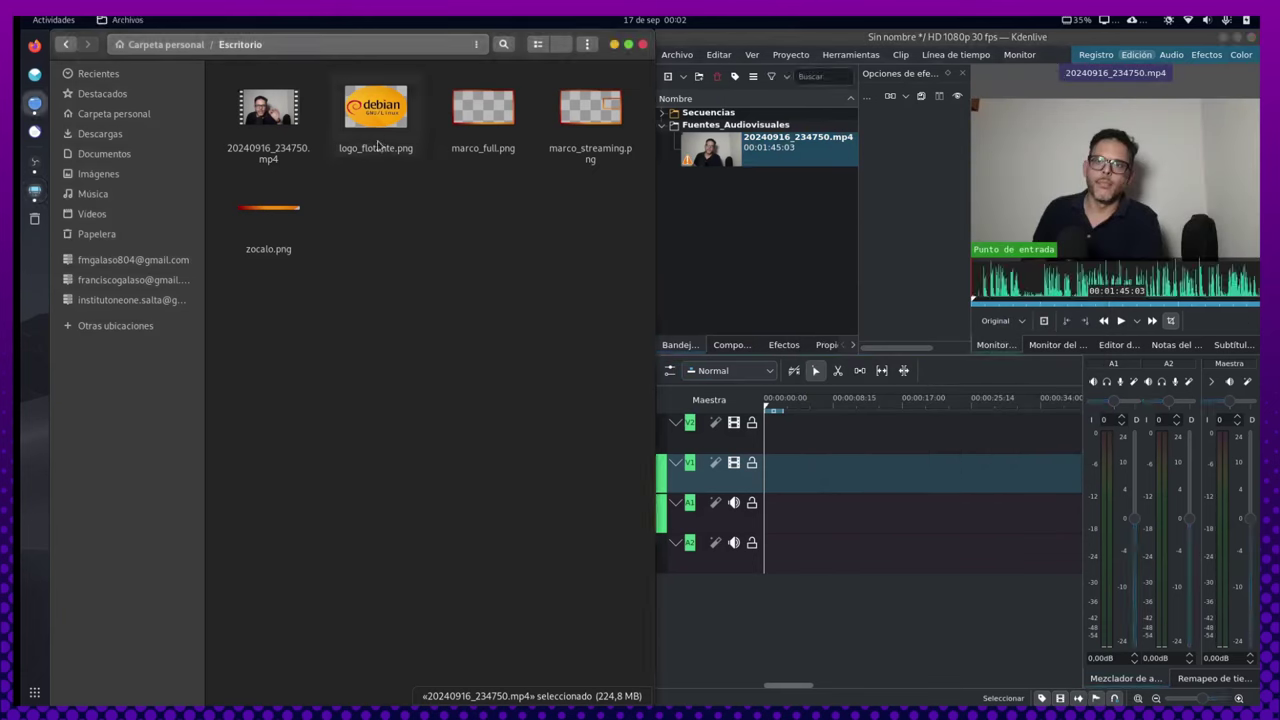
Add logo_flotante.png, marco_full.png, marco_streaming.png and zocalo.png to the bin folder
drag(383, 229, 586, 74)
mouse_move(588, 136)
mouse_down()
mouse_move(651, 198)
mouse_move(749, 129)
mouse_up()
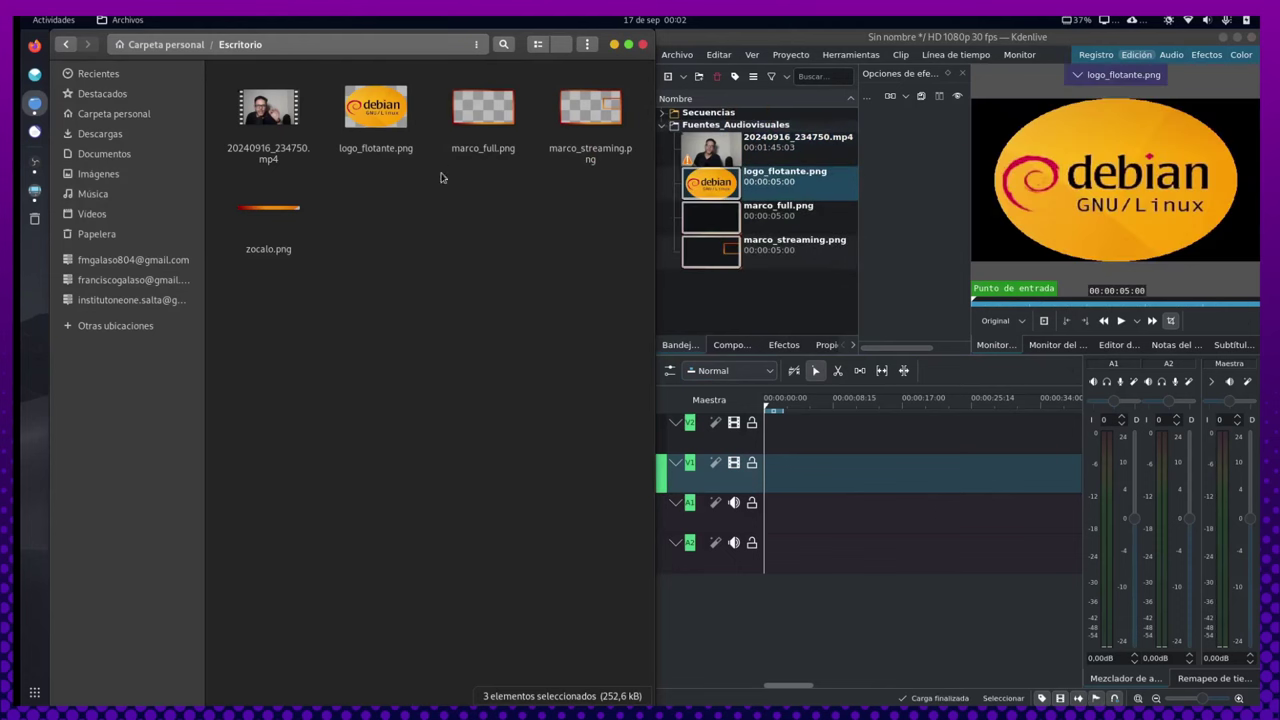
drag(775, 140, 776, 135)
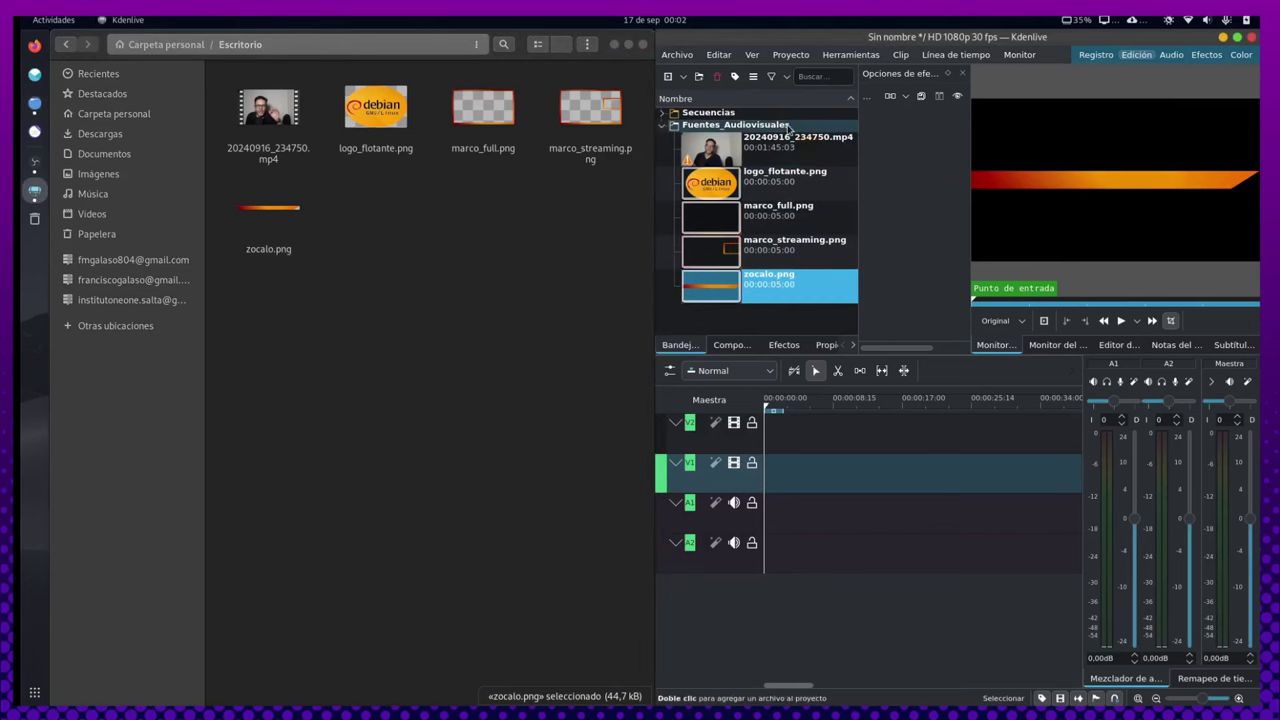
click(369, 320)
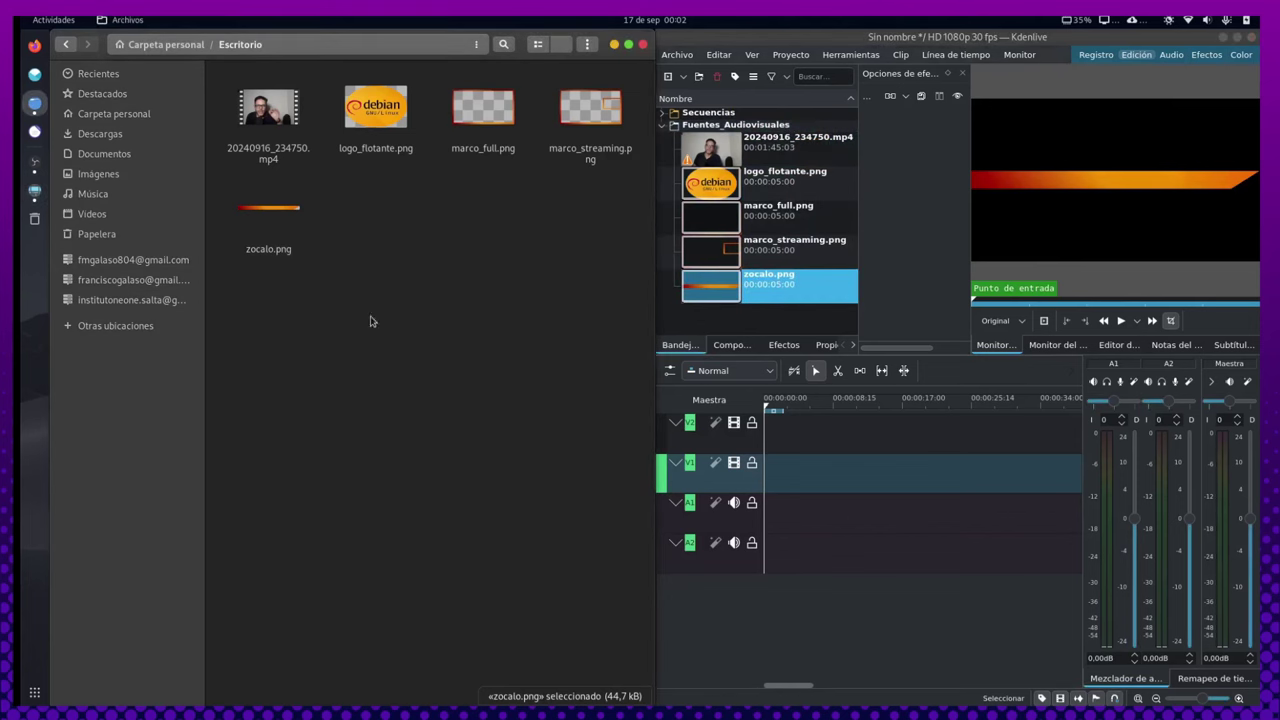
Close the file manager, maximize Kdenlive and re-expand the Fuentes_Audiovisuales bin folder
click(644, 45)
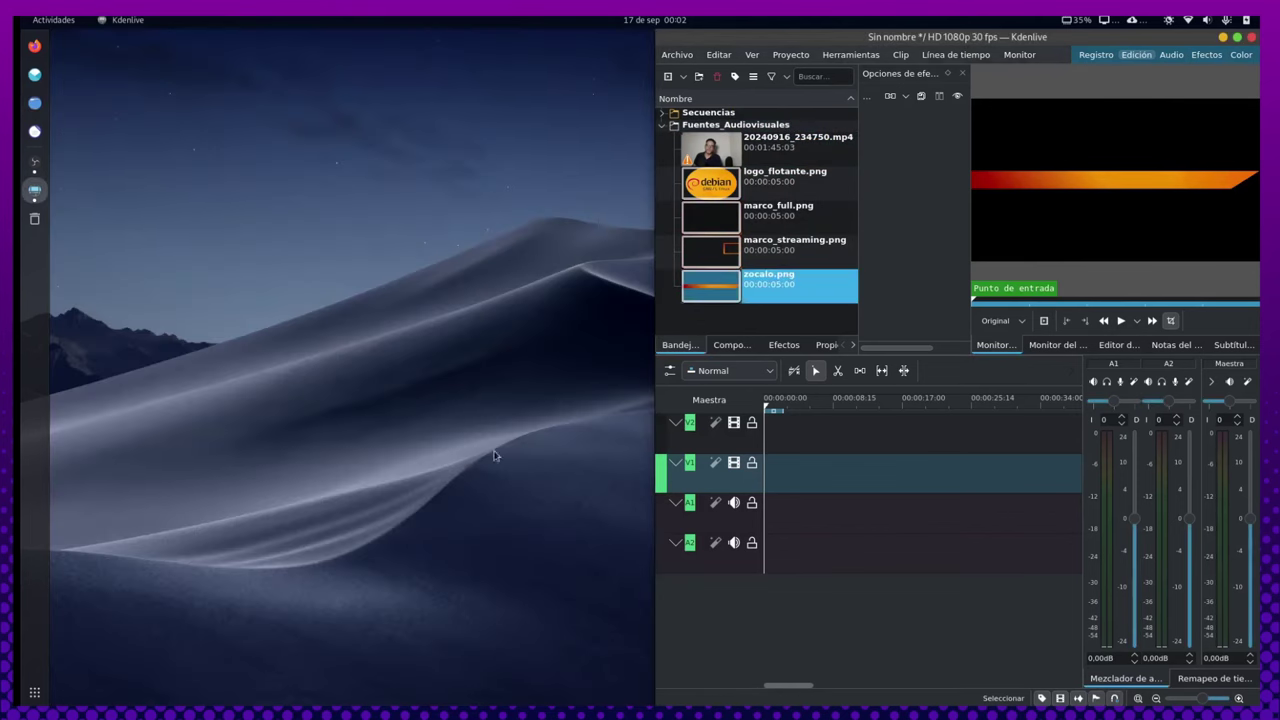
click(1238, 38)
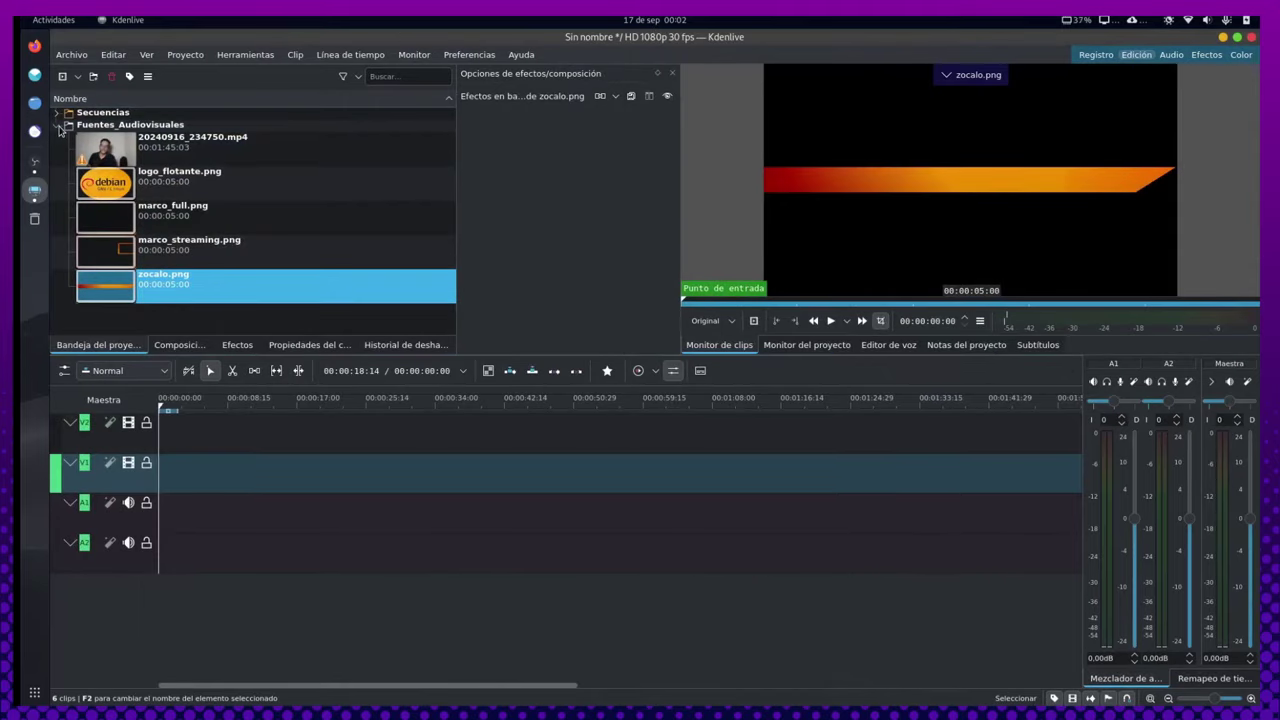
click(58, 125)
click(59, 126)
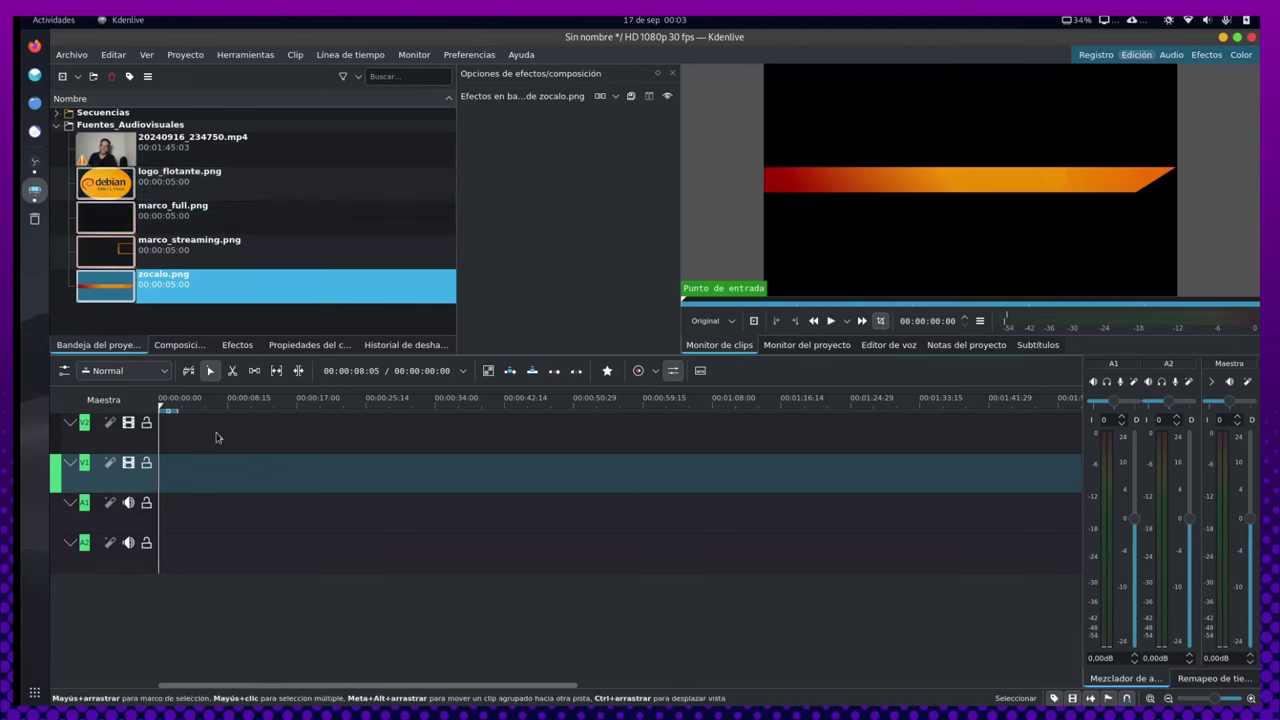
Insert two new video tracks above V2
right_click(150, 443)
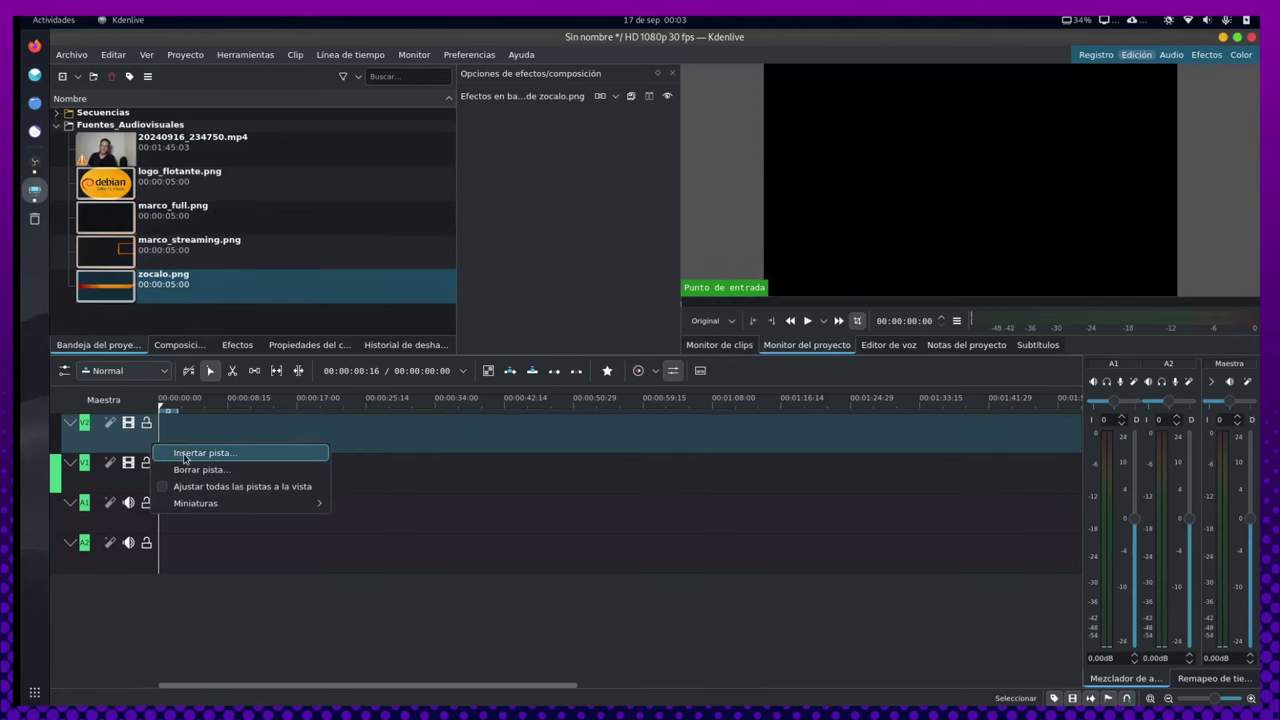
click(185, 456)
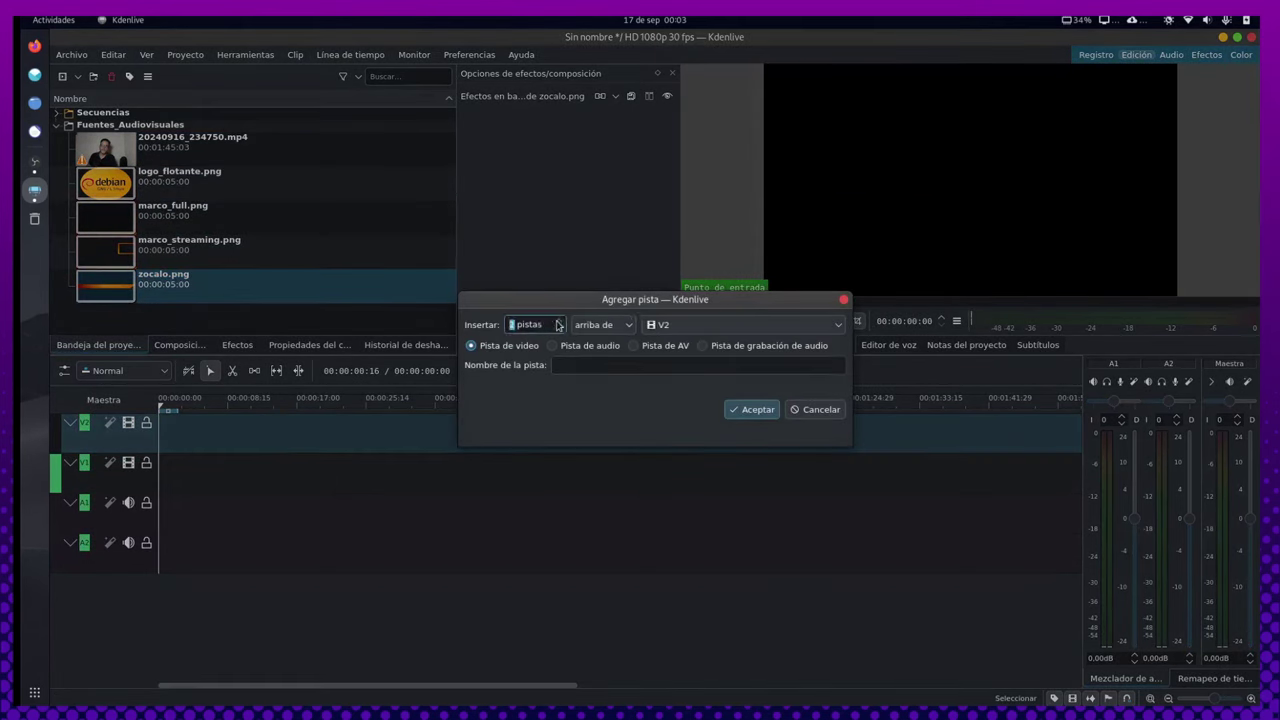
click(756, 410)
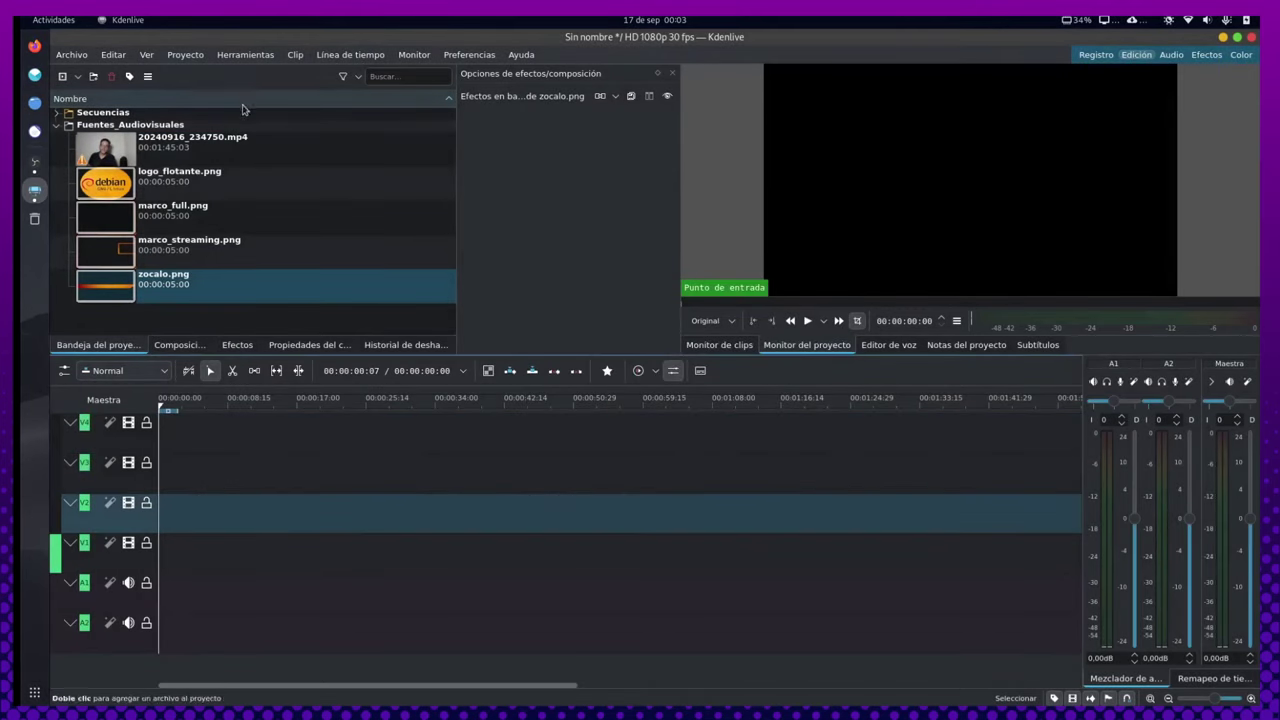
Place logo_flotante.png from the bin at the start of track V1
click(177, 147)
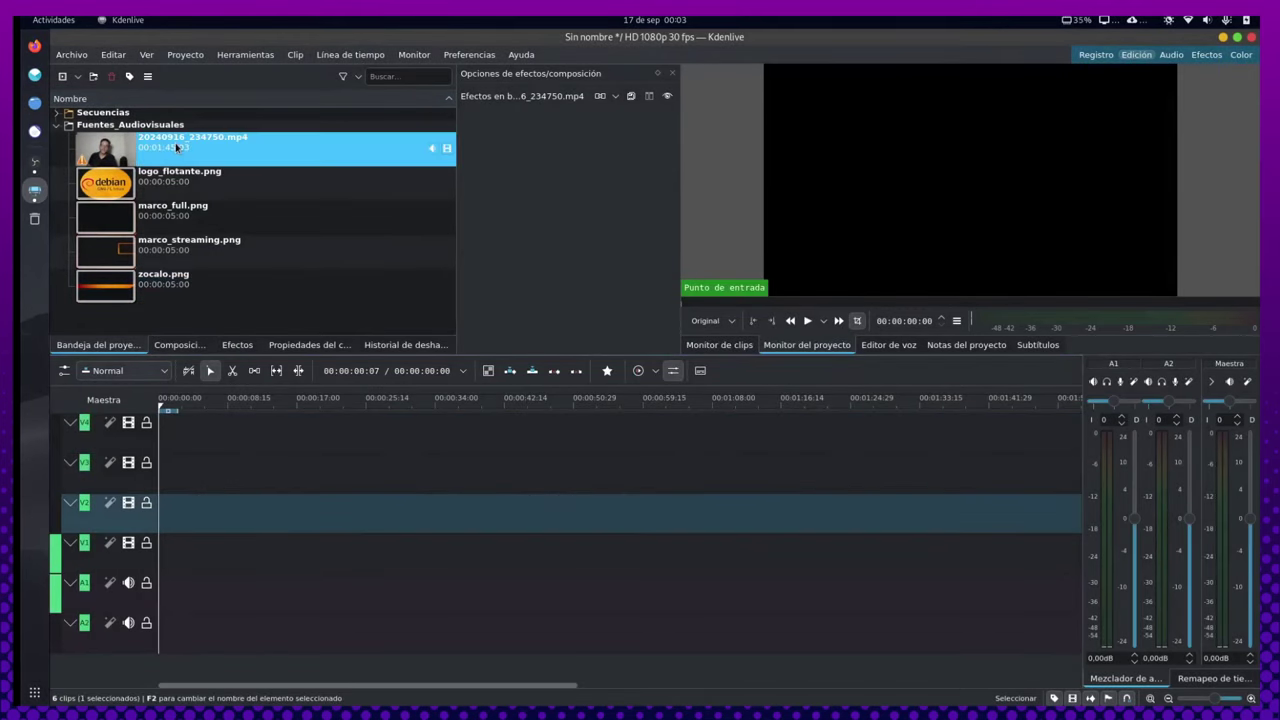
click(207, 187)
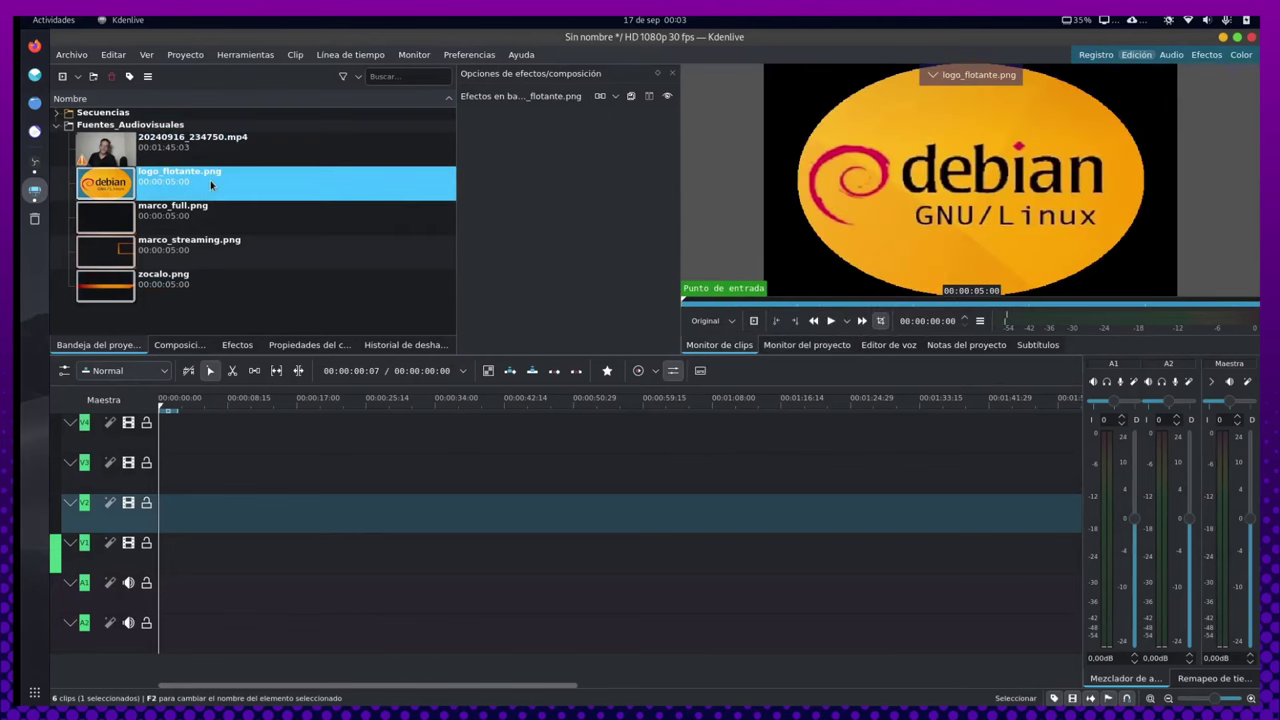
mouse_move(210, 180)
mouse_down()
mouse_move(193, 585)
mouse_move(165, 585)
mouse_up()
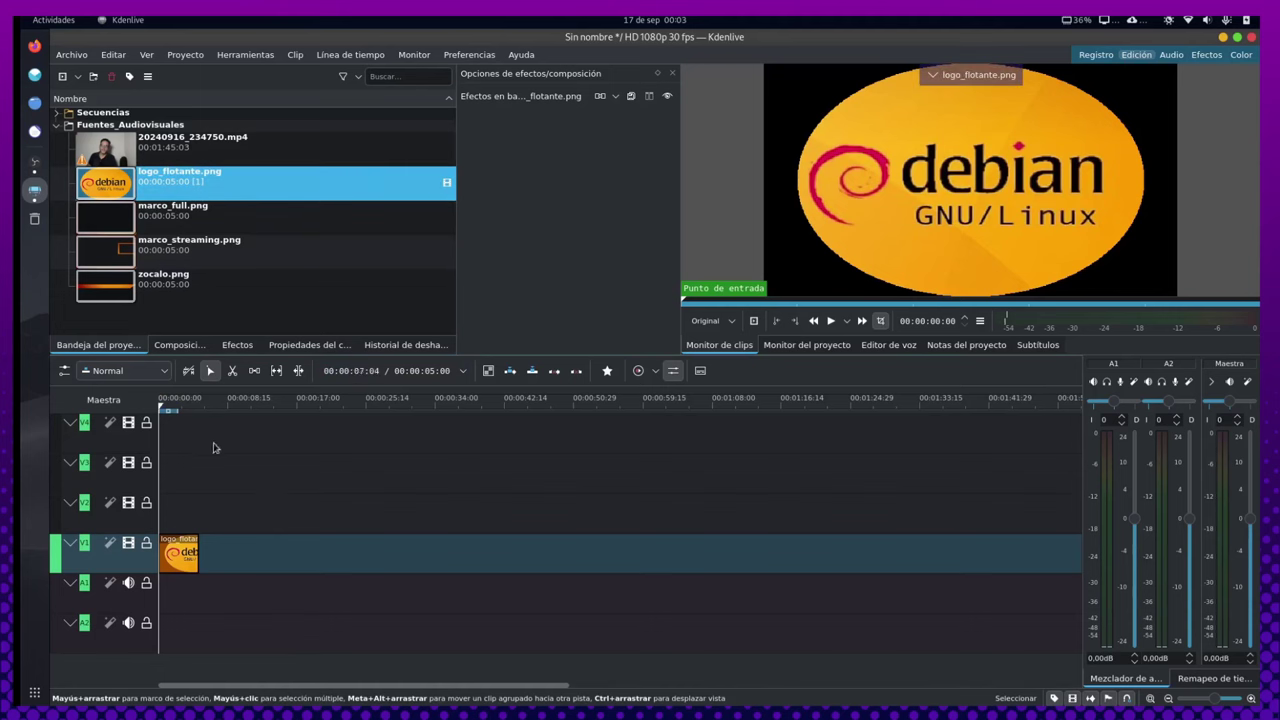
Add the Transformación effect to the logo clip and set its size to 30 %
click(237, 344)
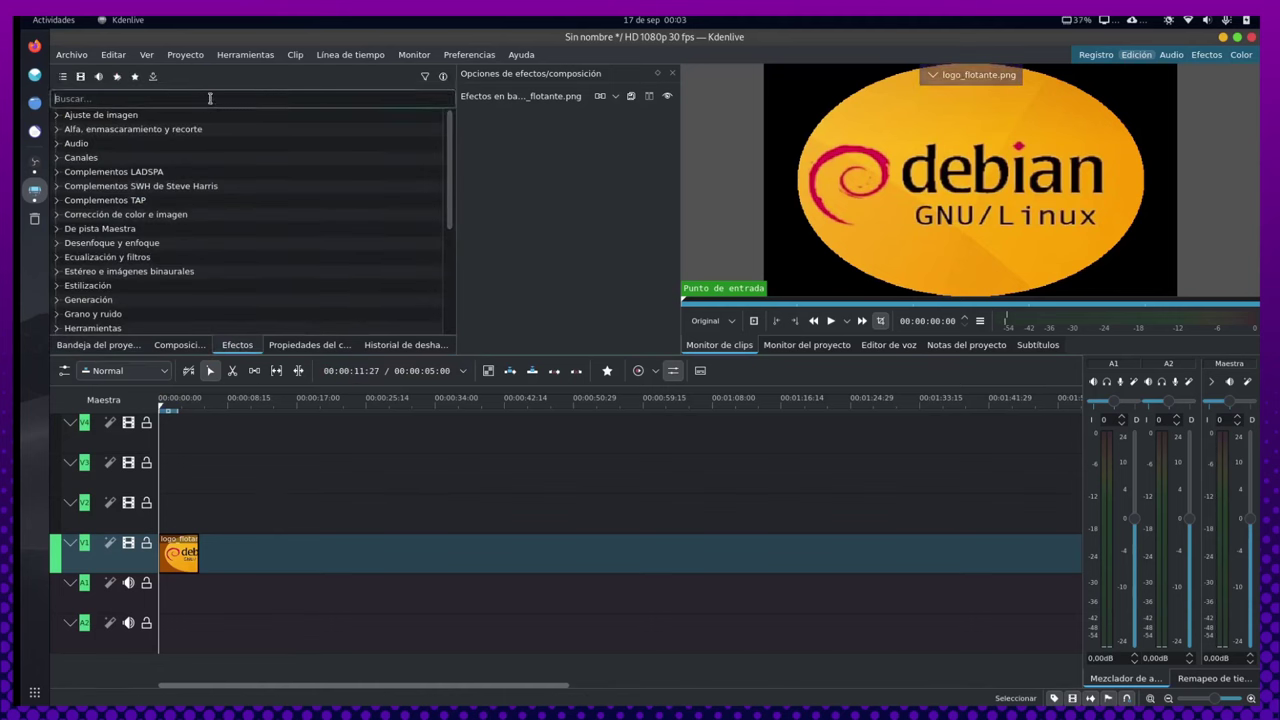
text(transfor)
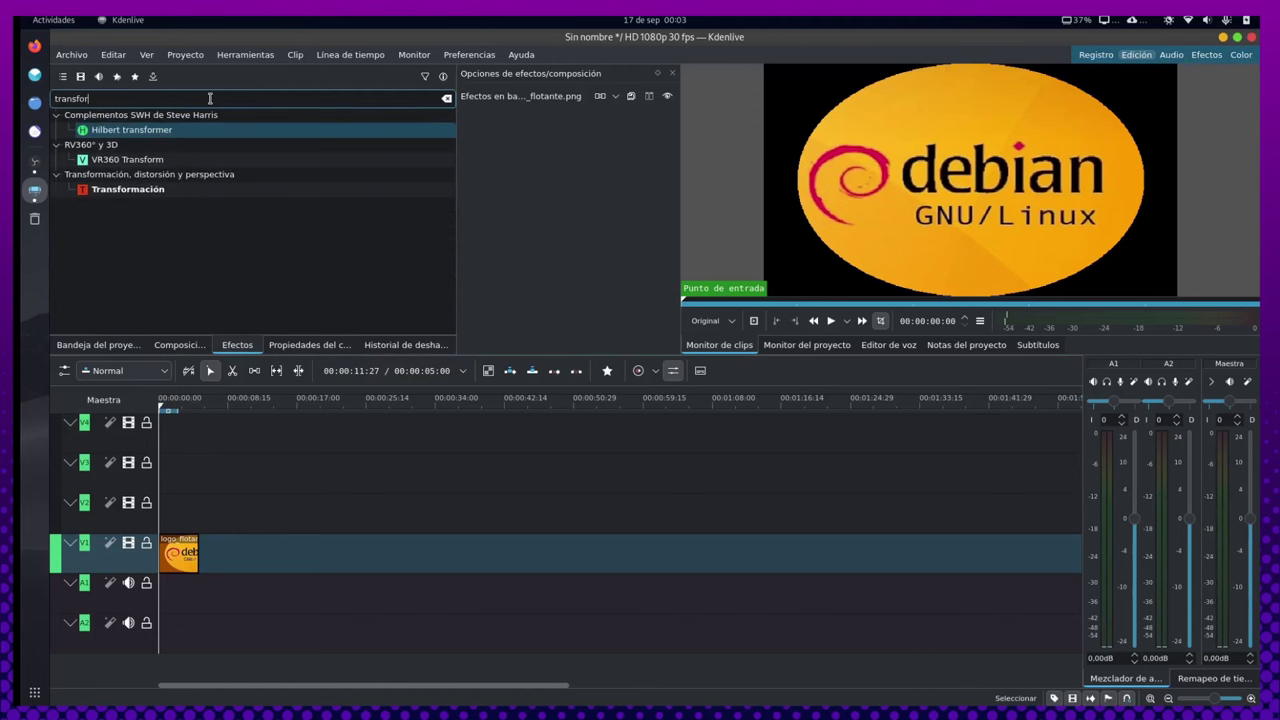
double_click(195, 190)
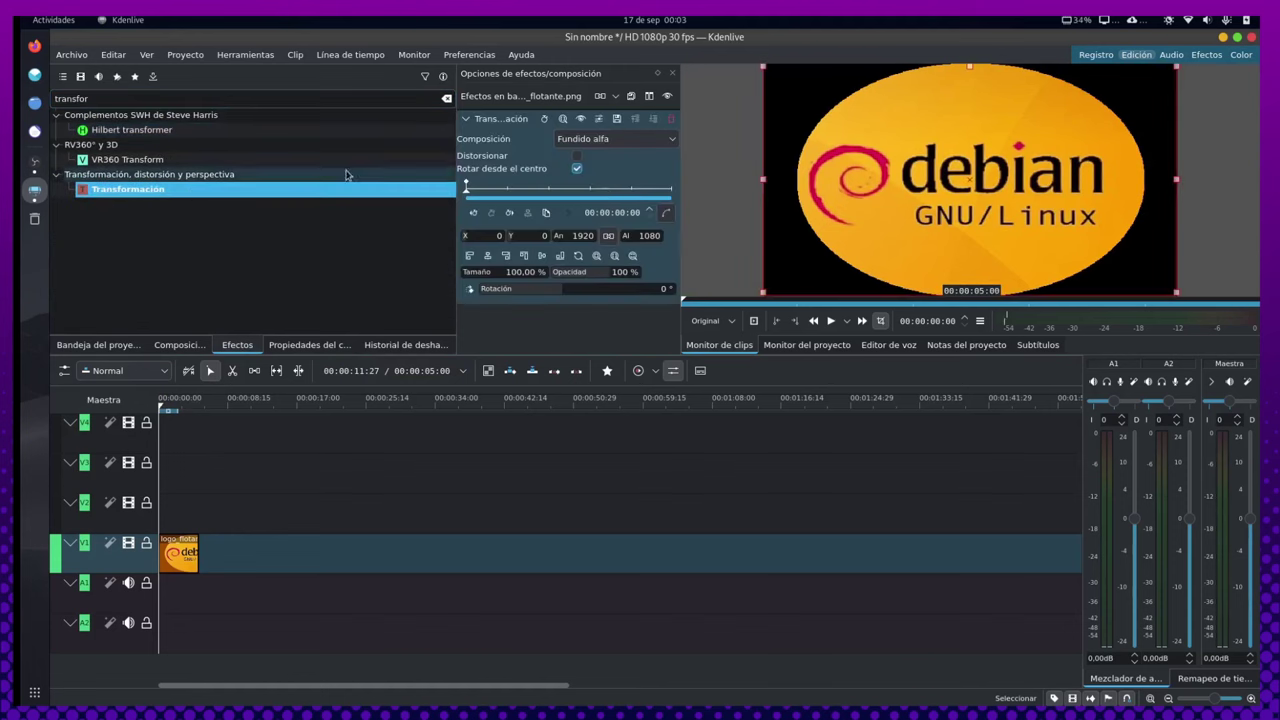
drag(453, 238, 378, 238)
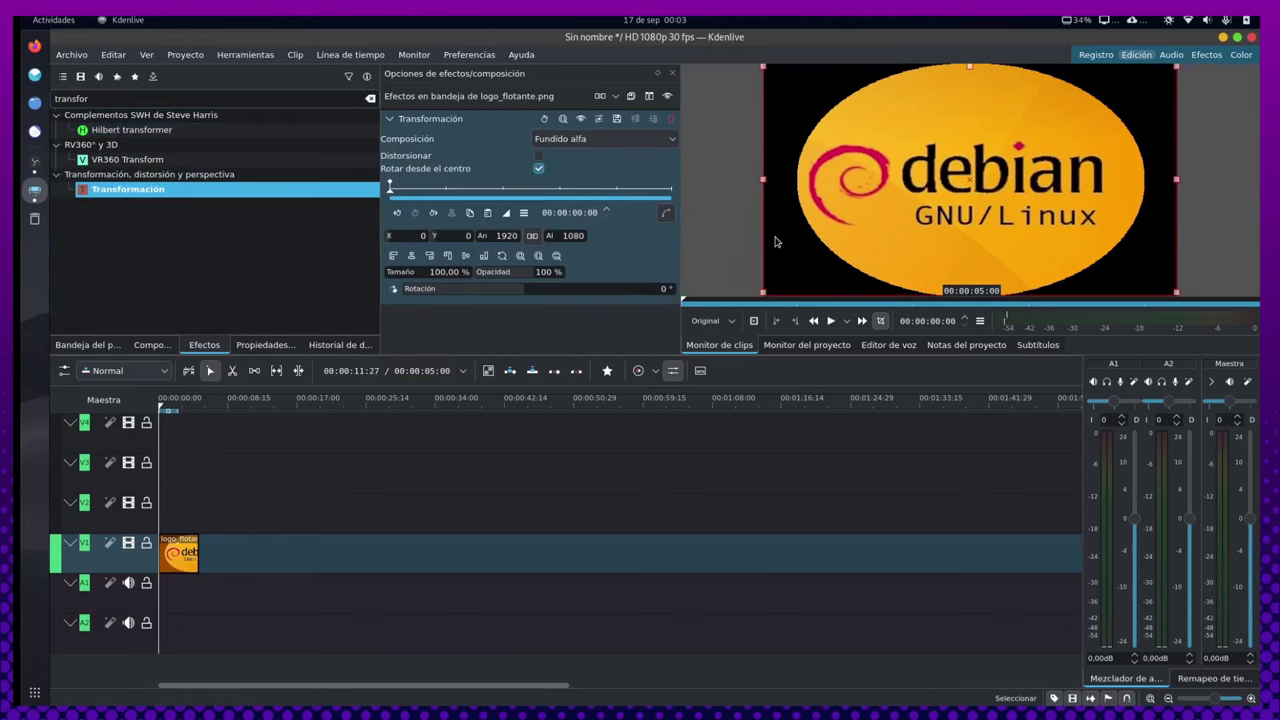
drag(679, 244, 813, 248)
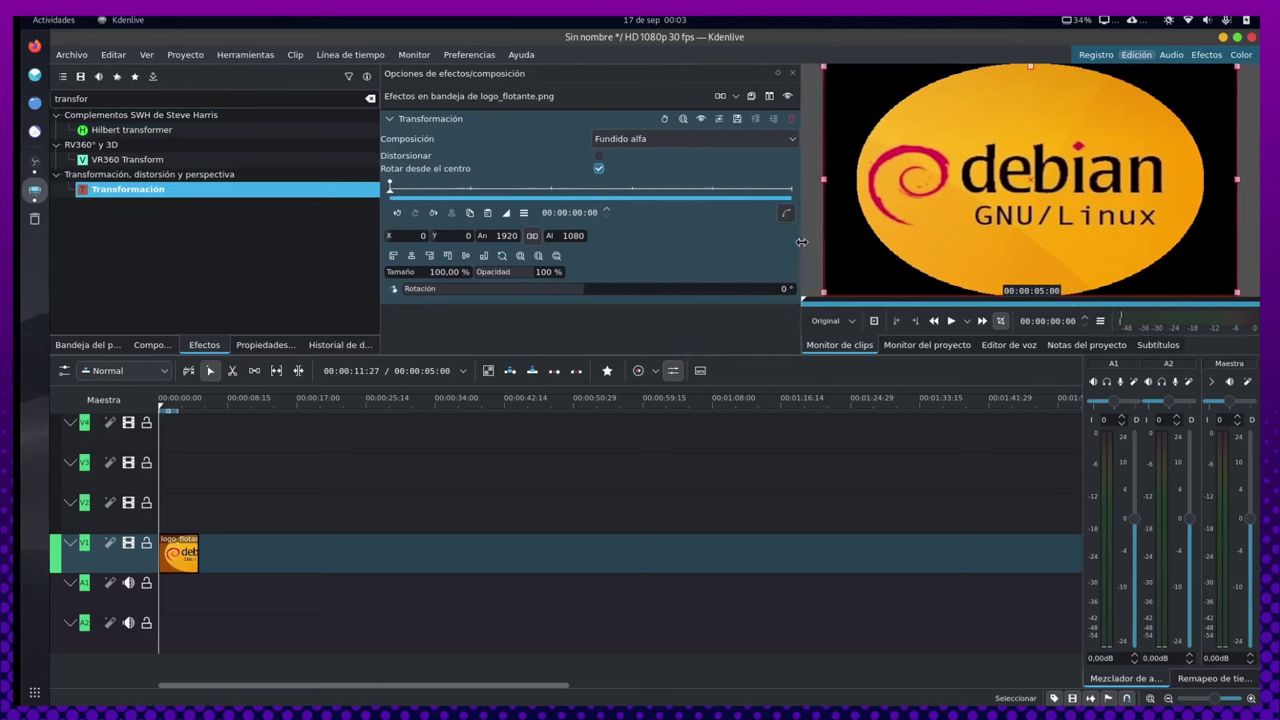
click(463, 272)
text(20)
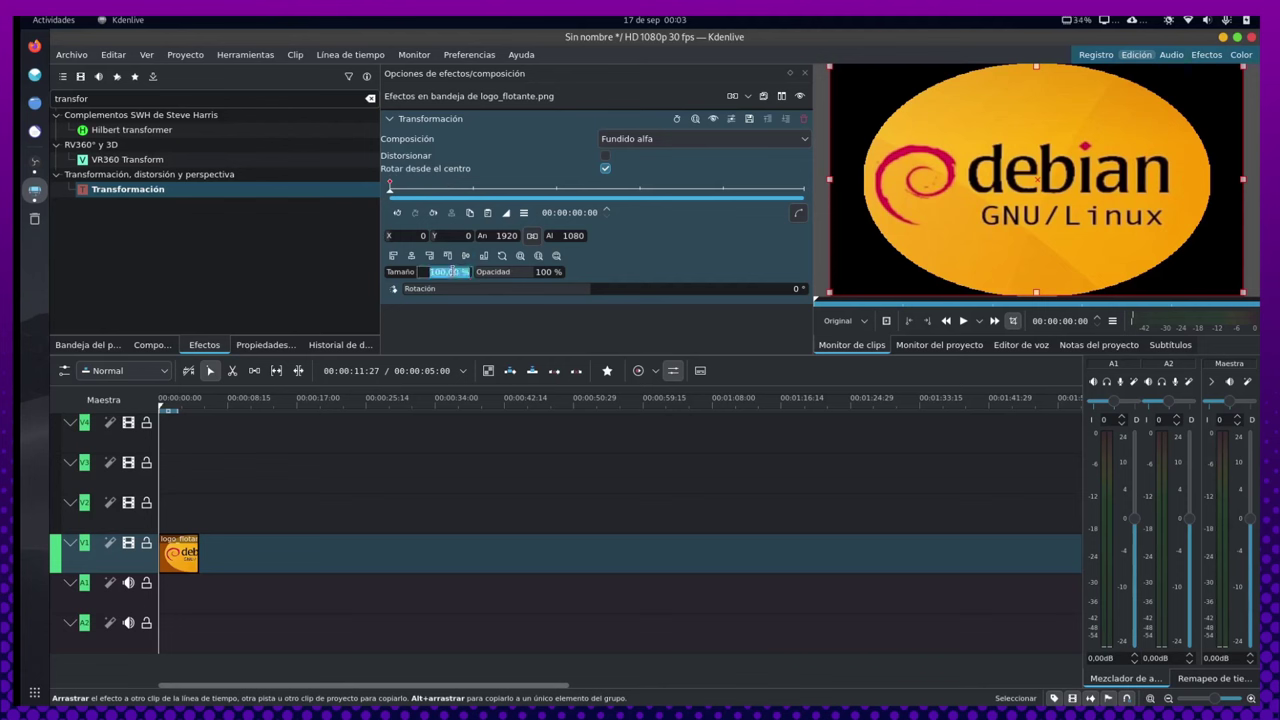
click(755, 189)
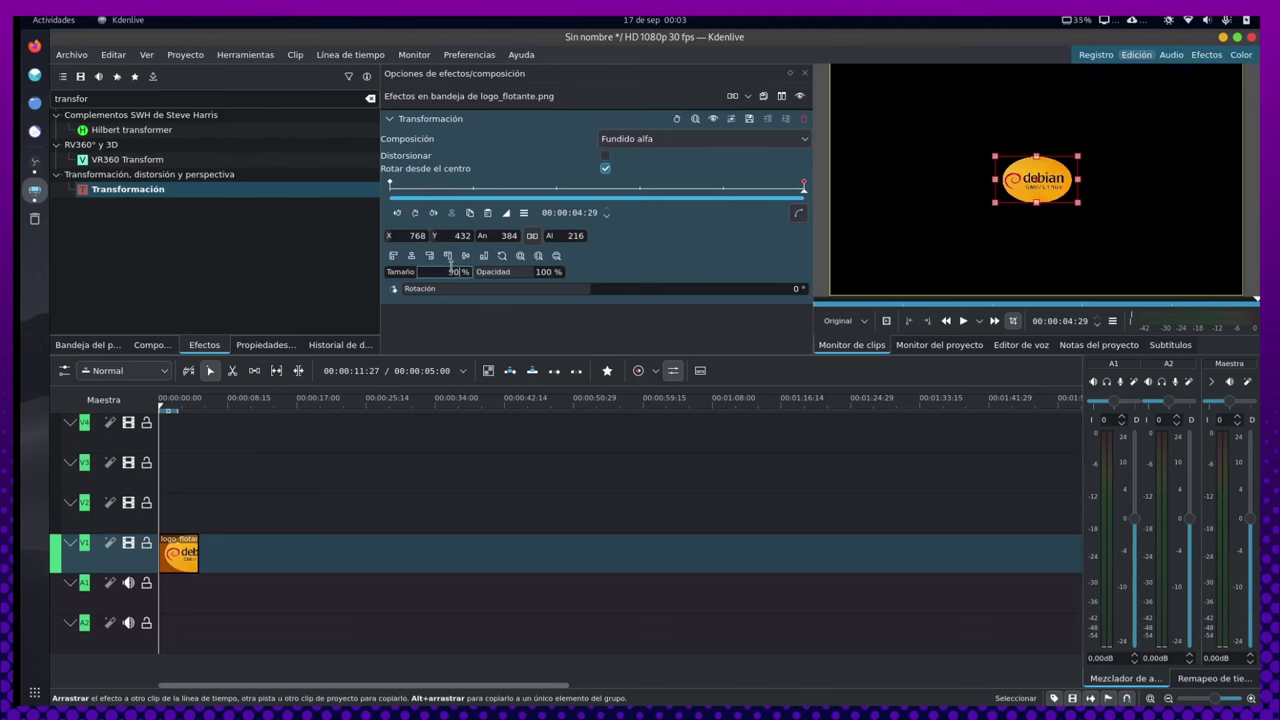
key(Return)
Preview the intro from the start, then return to the Project Bin
click(174, 402)
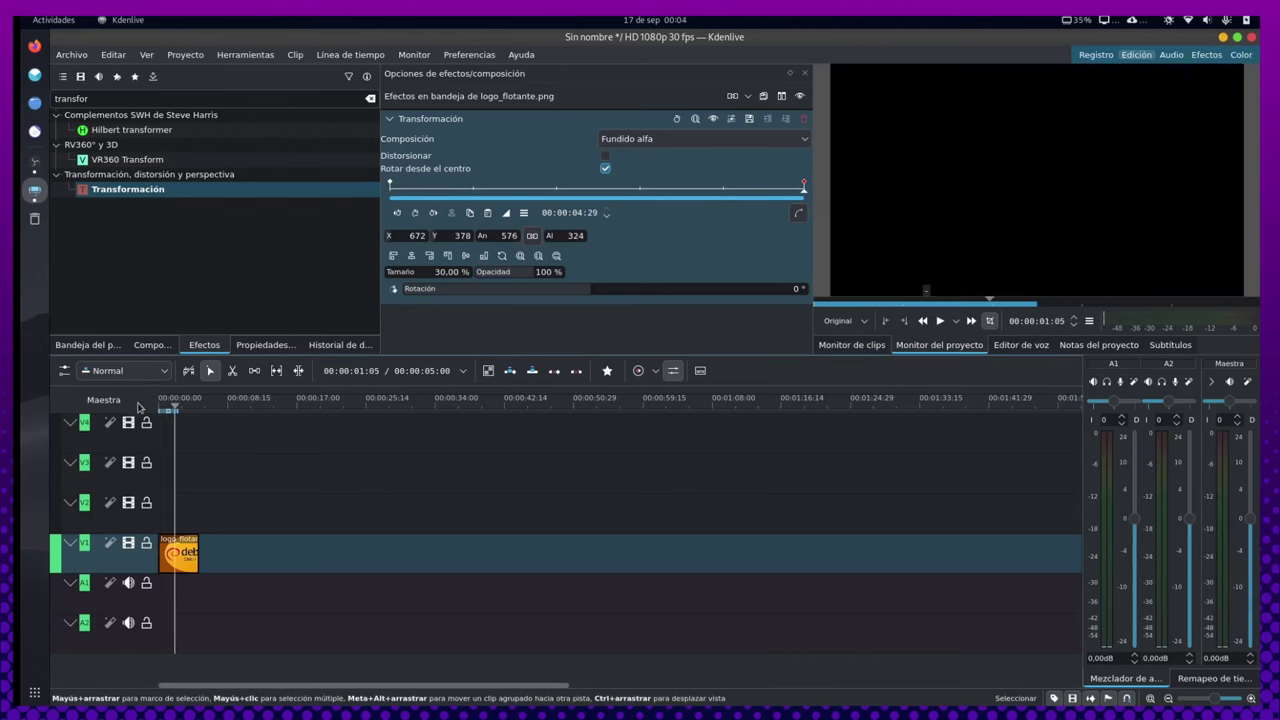
key(Home)
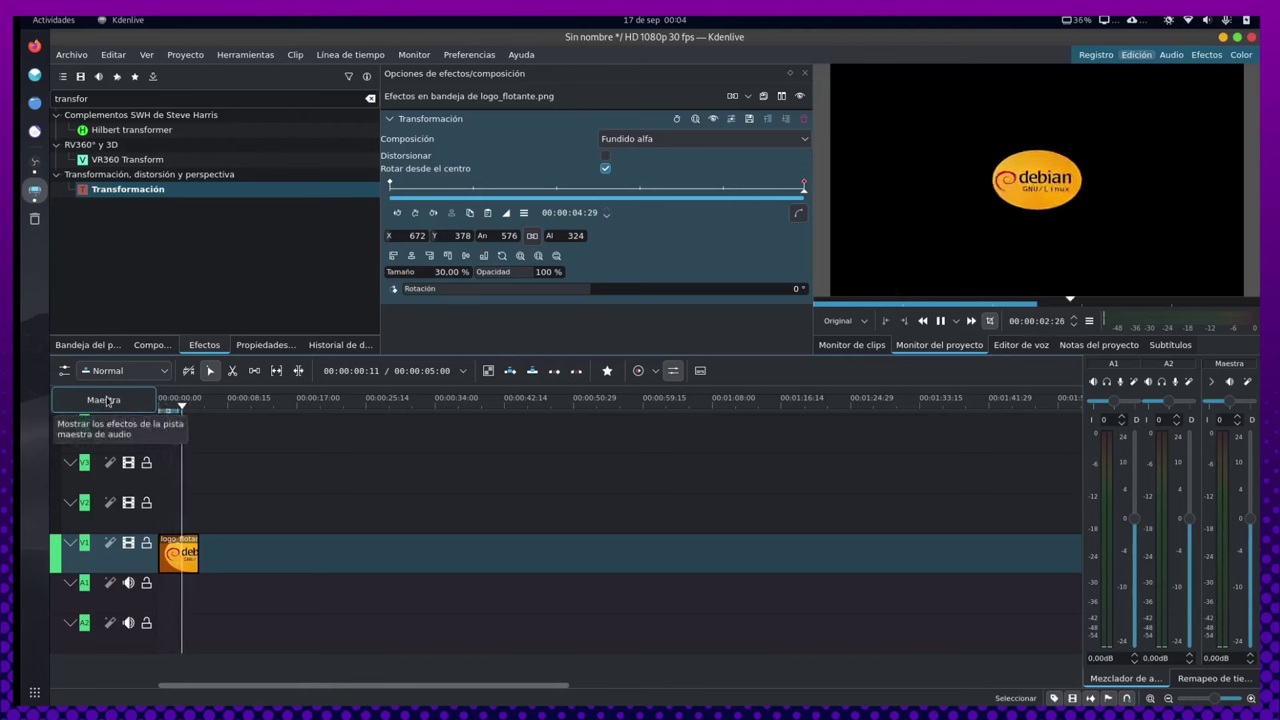
key(space)
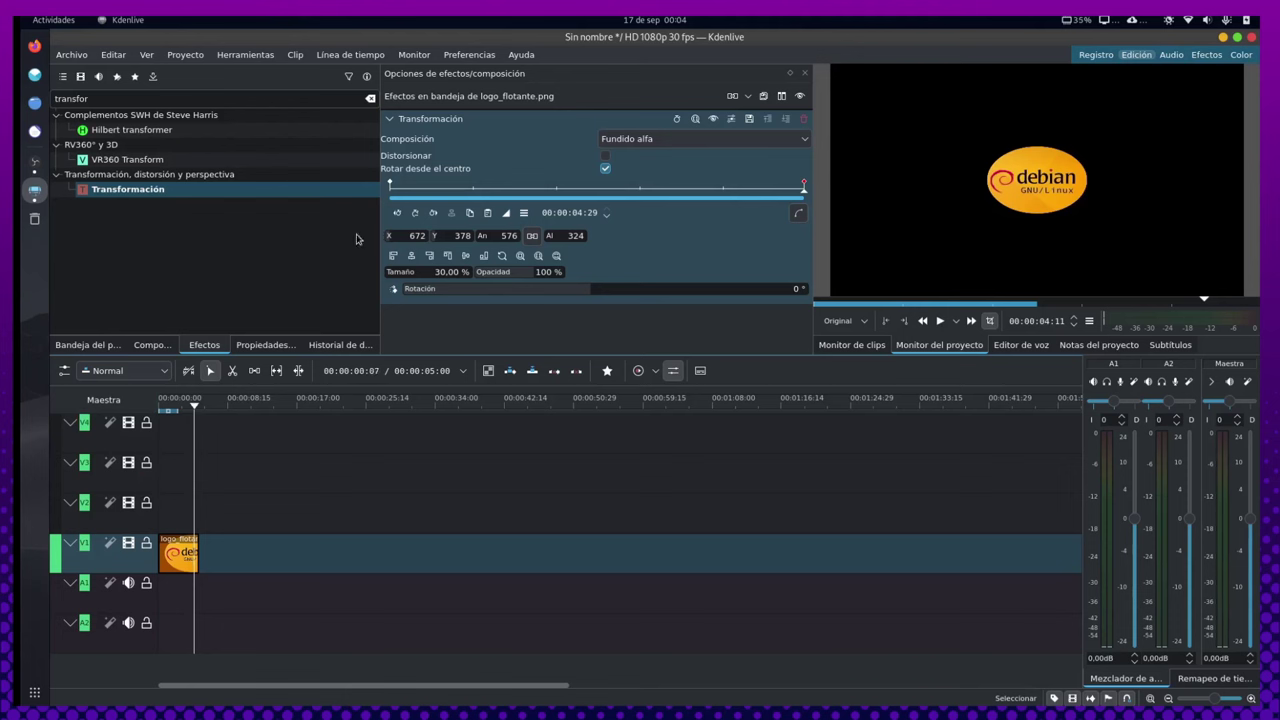
click(88, 344)
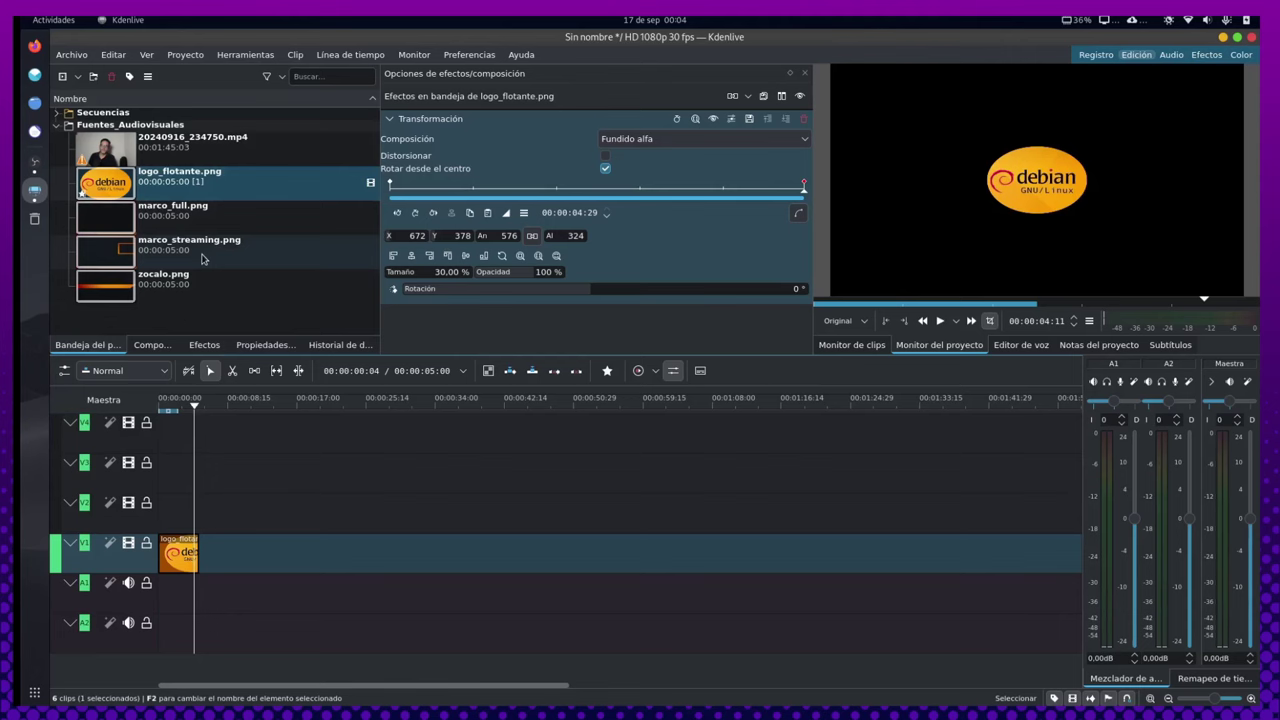
Place 20240916_234750.mp4 after the logo on V1 and marco_full.png above it on V2
mouse_move(197, 149)
mouse_down()
mouse_move(236, 562)
mouse_move(200, 566)
mouse_up()
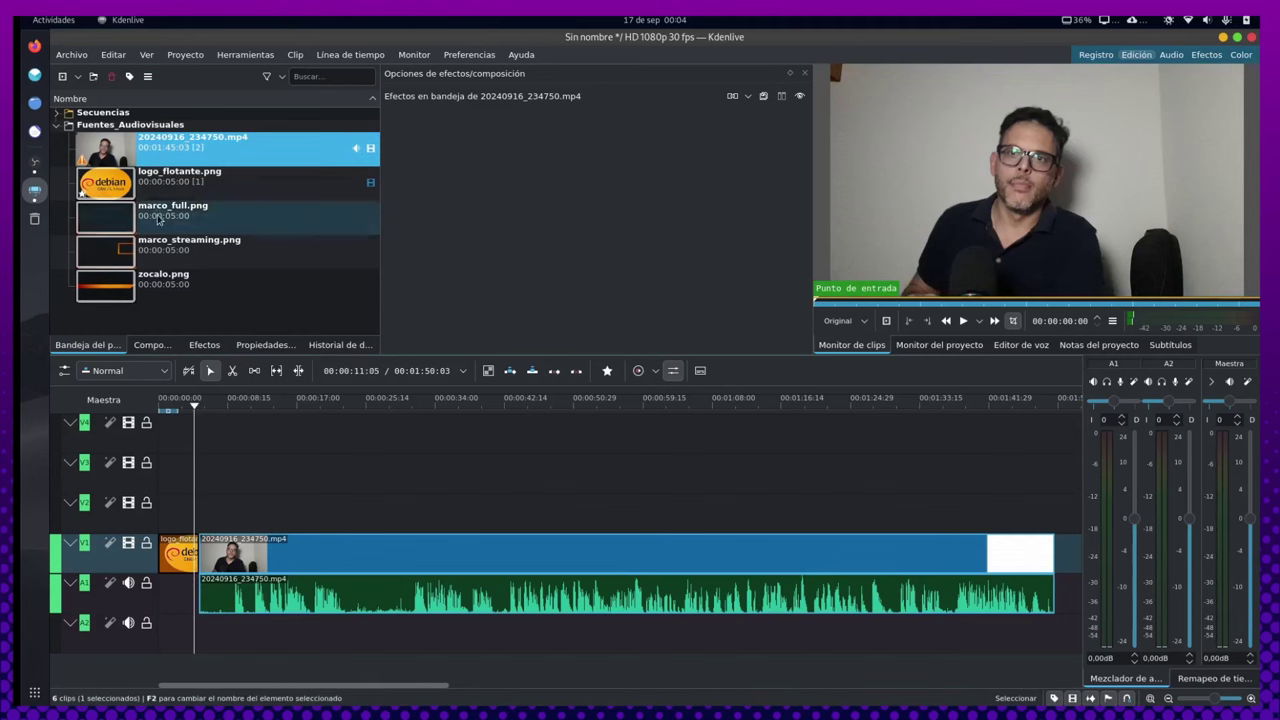
mouse_move(158, 220)
mouse_down()
mouse_move(203, 521)
mouse_move(1066, 541)
mouse_up()
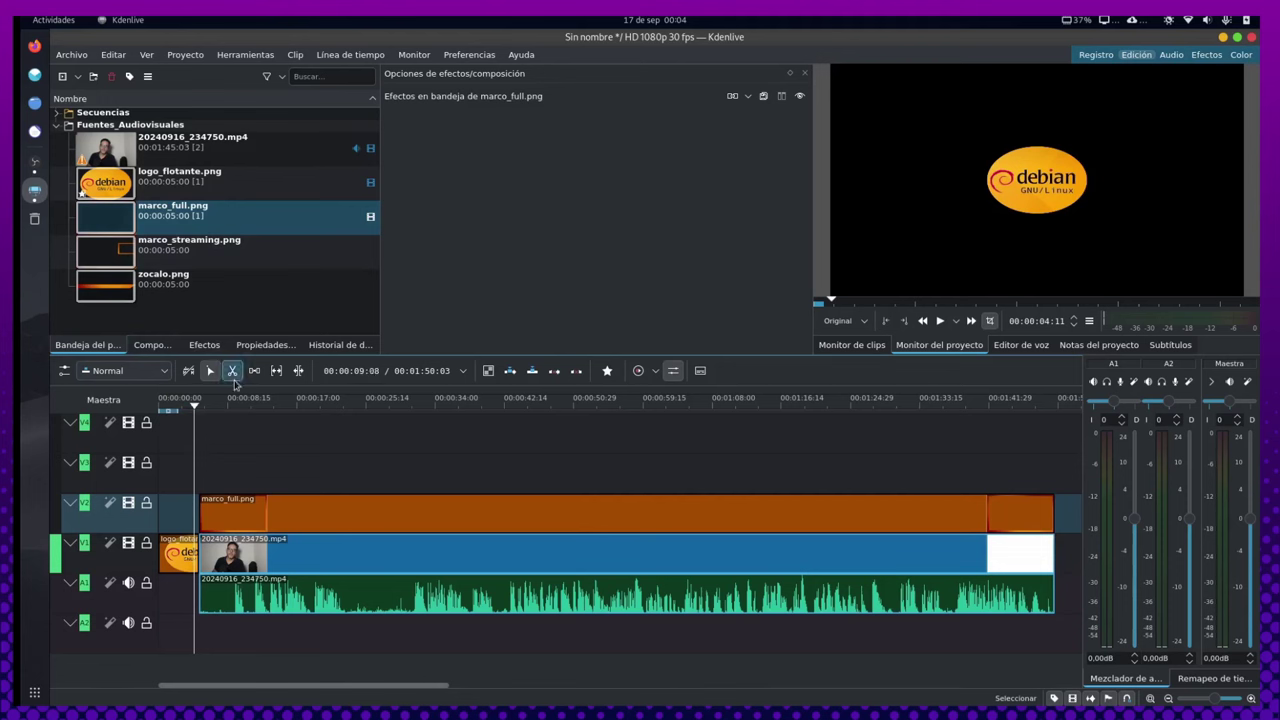
Split off the first few seconds of the talking-head video and delete them
click(232, 372)
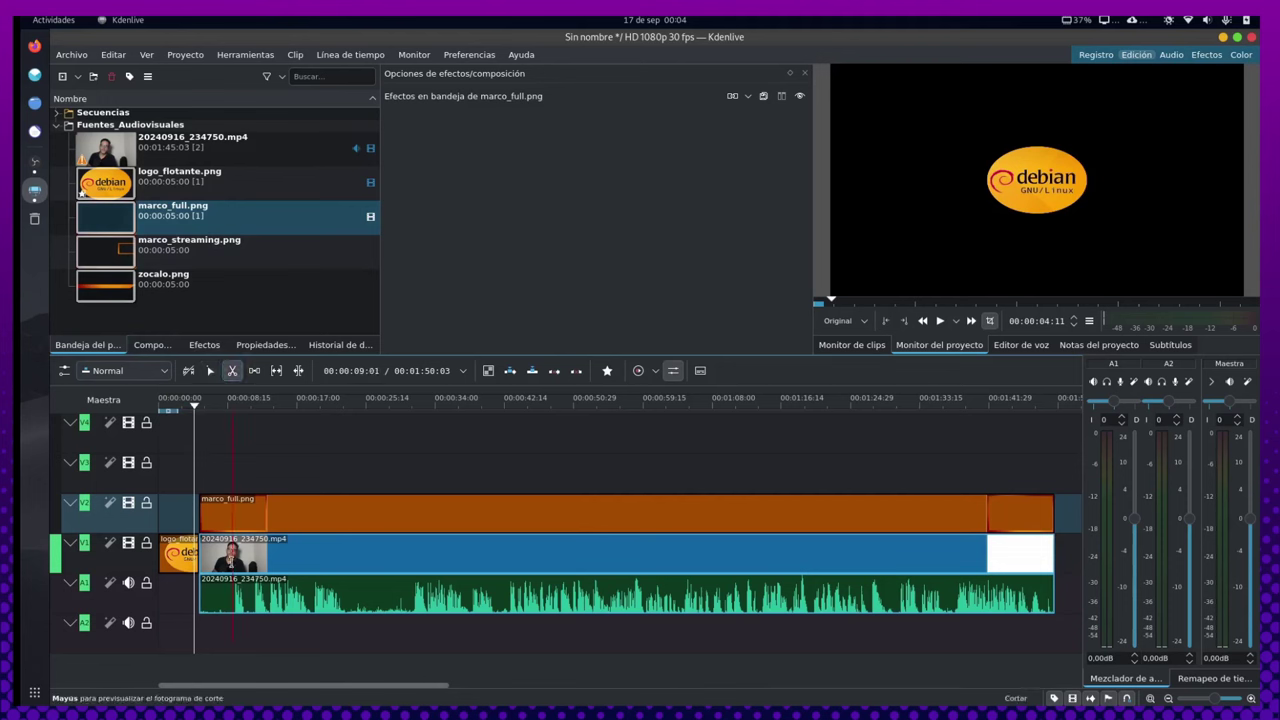
click(232, 555)
click(211, 372)
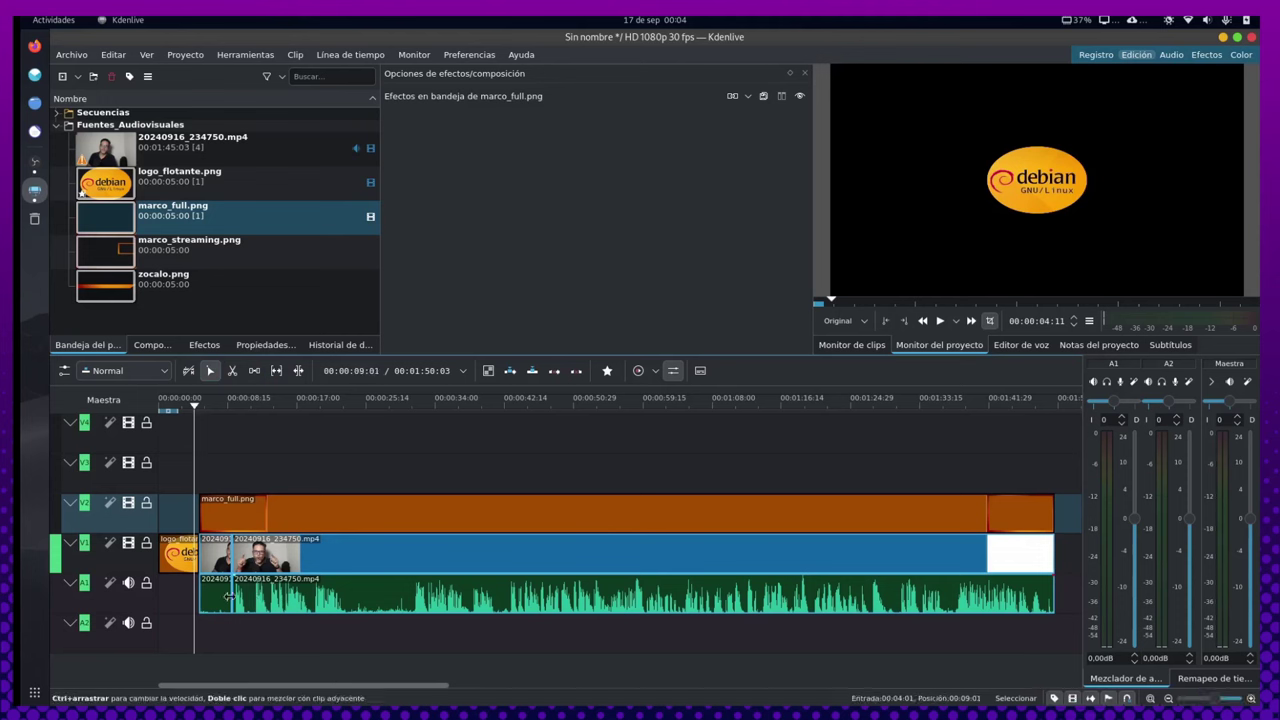
click(216, 595)
key(Delete)
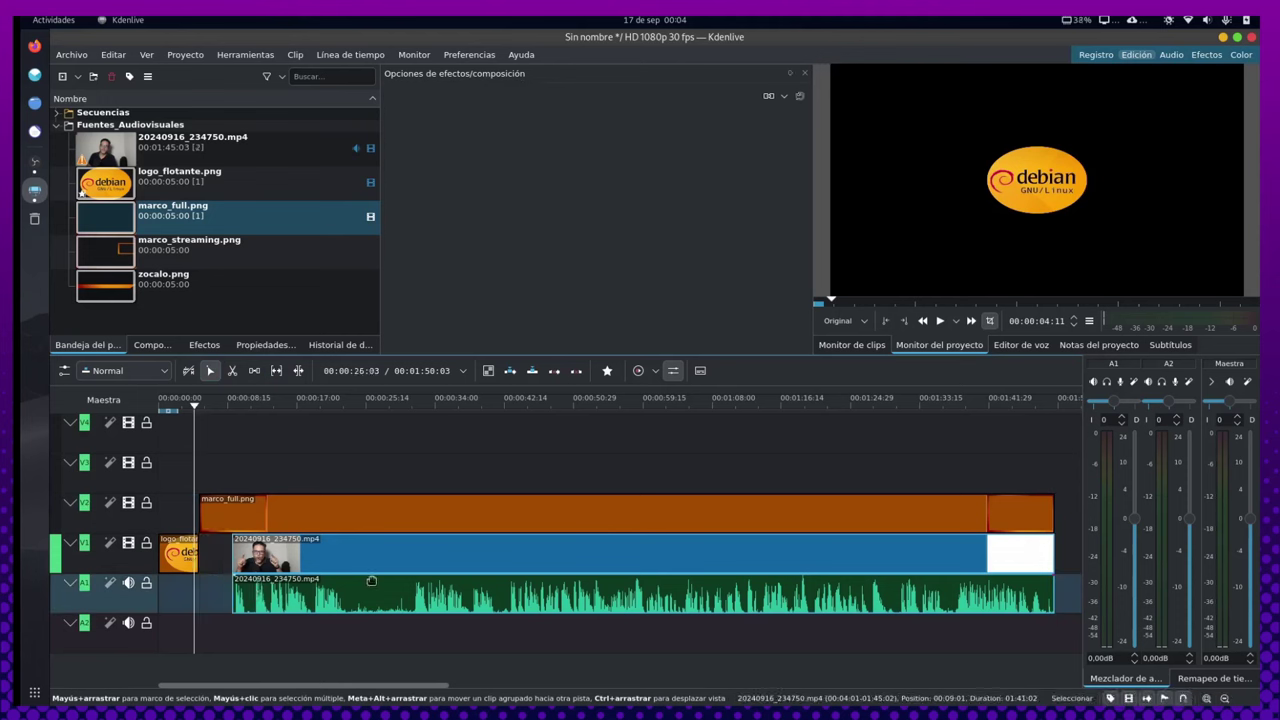
Cut out a middle section of the video and slide the remaining pieces left against the logo
click(232, 371)
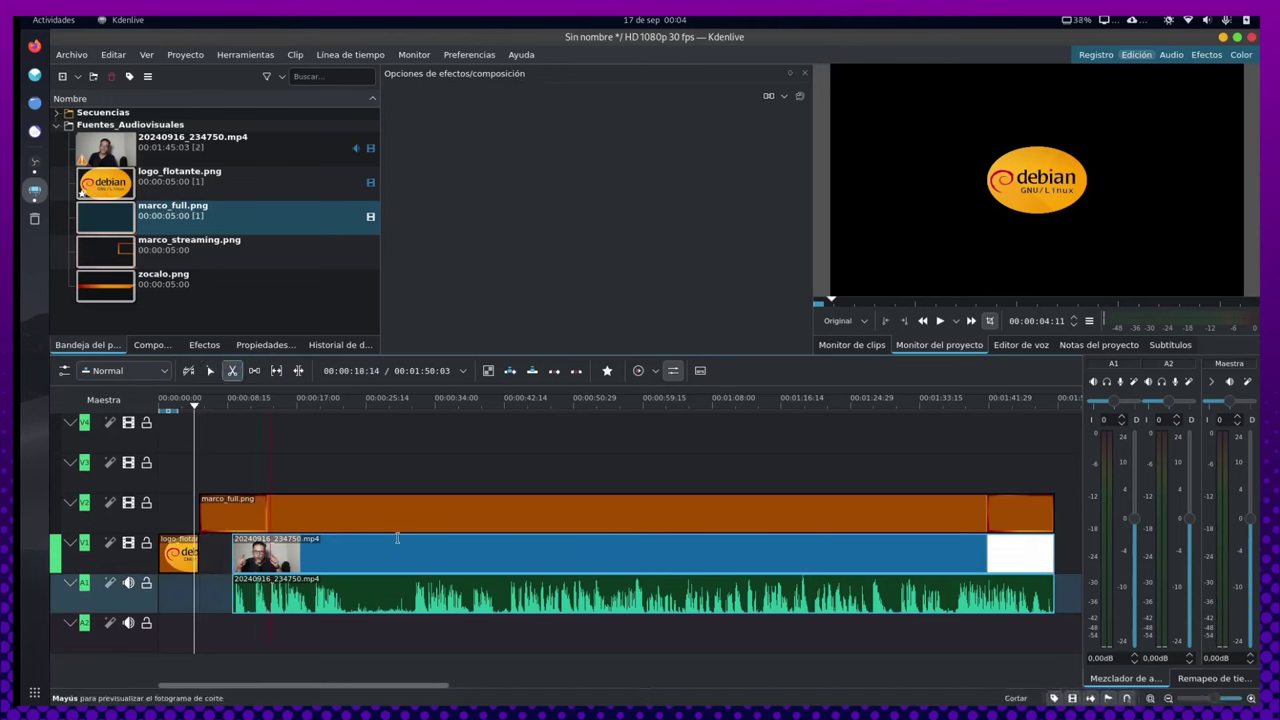
click(347, 592)
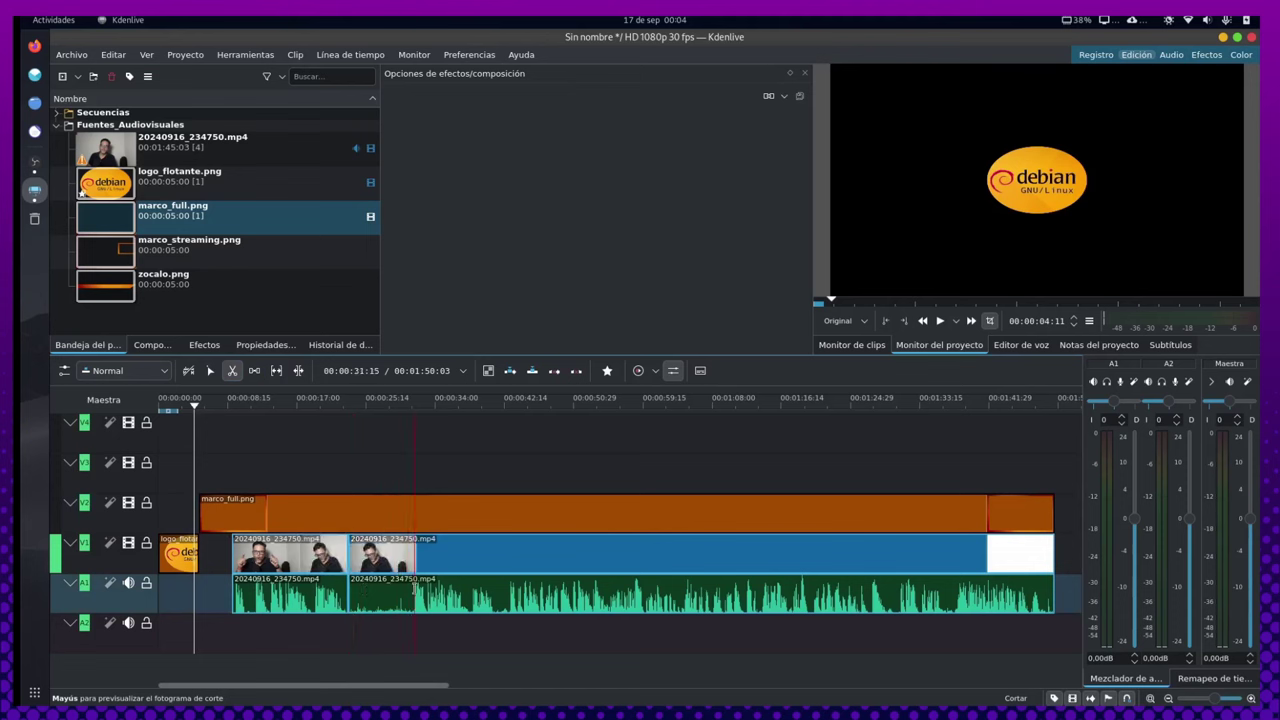
click(411, 592)
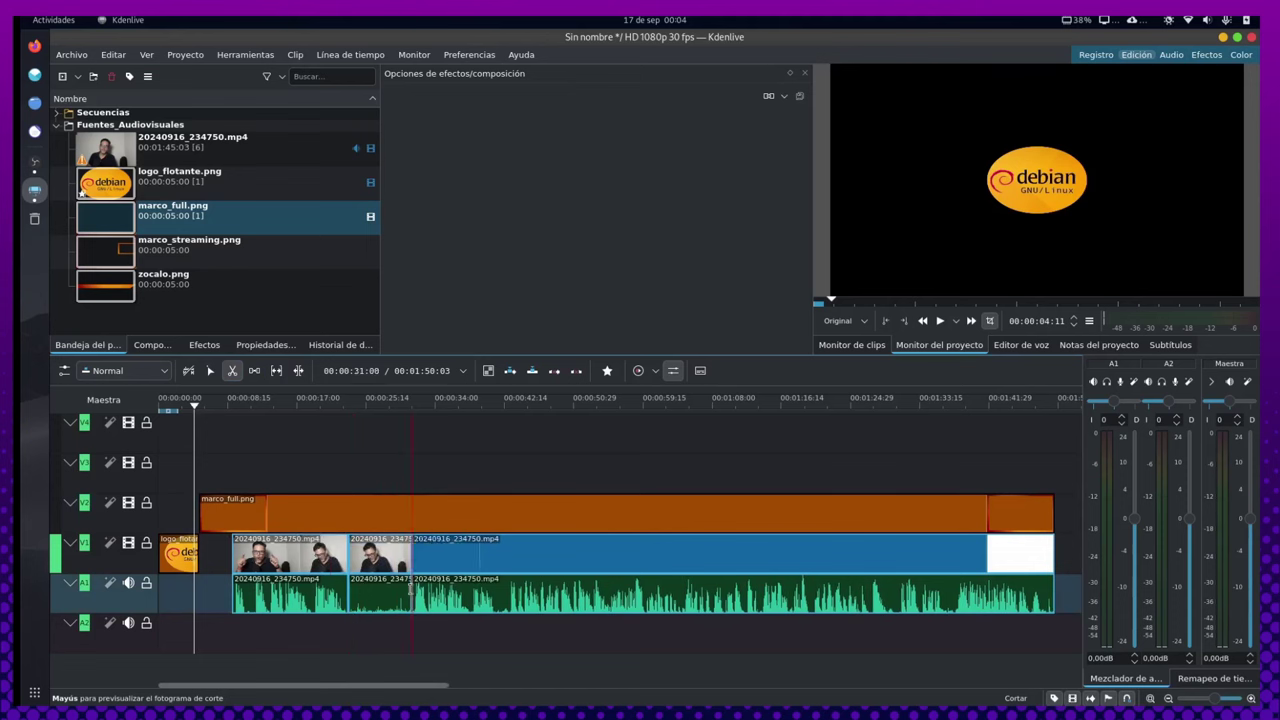
click(210, 371)
click(384, 572)
key(Delete)
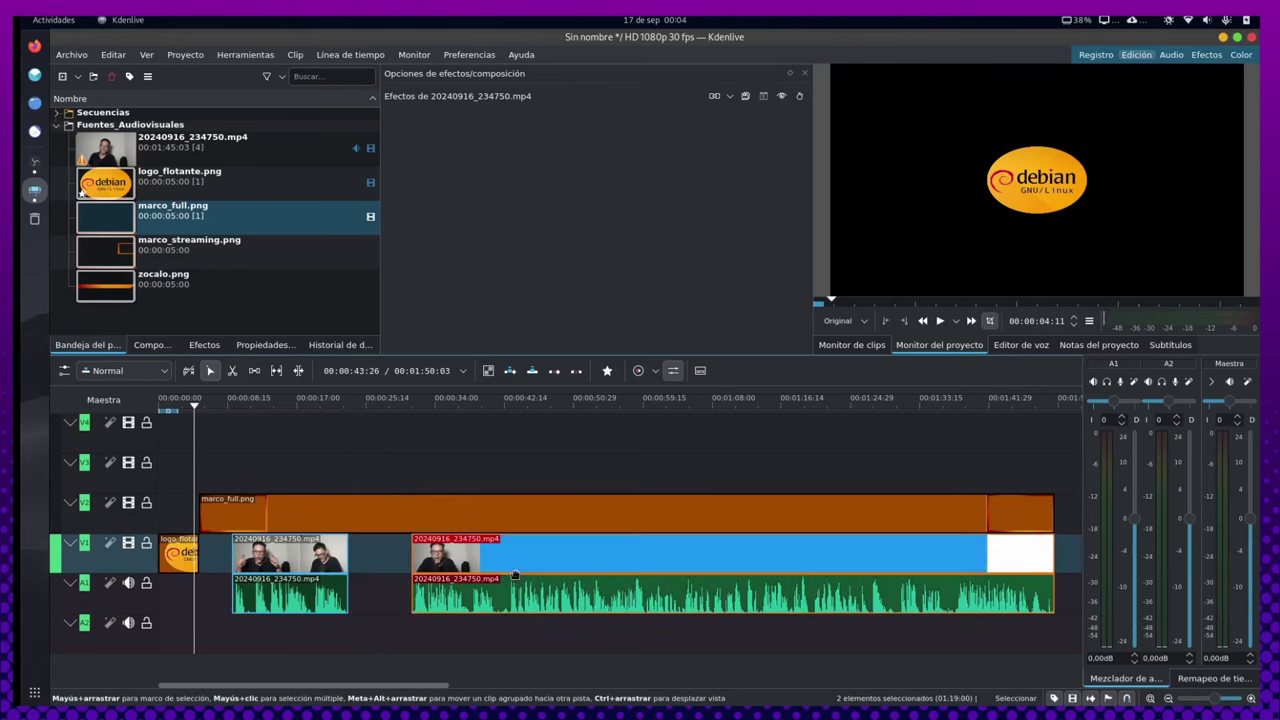
drag(431, 558, 362, 562)
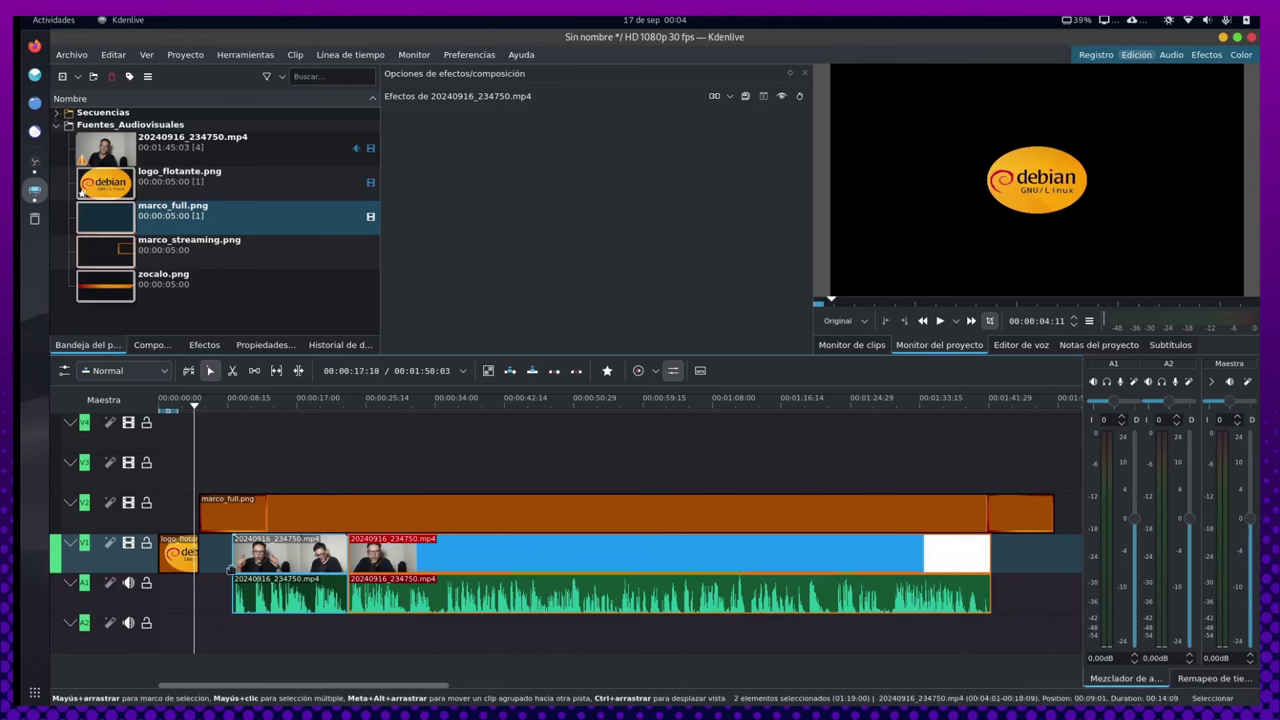
drag(505, 598, 473, 598)
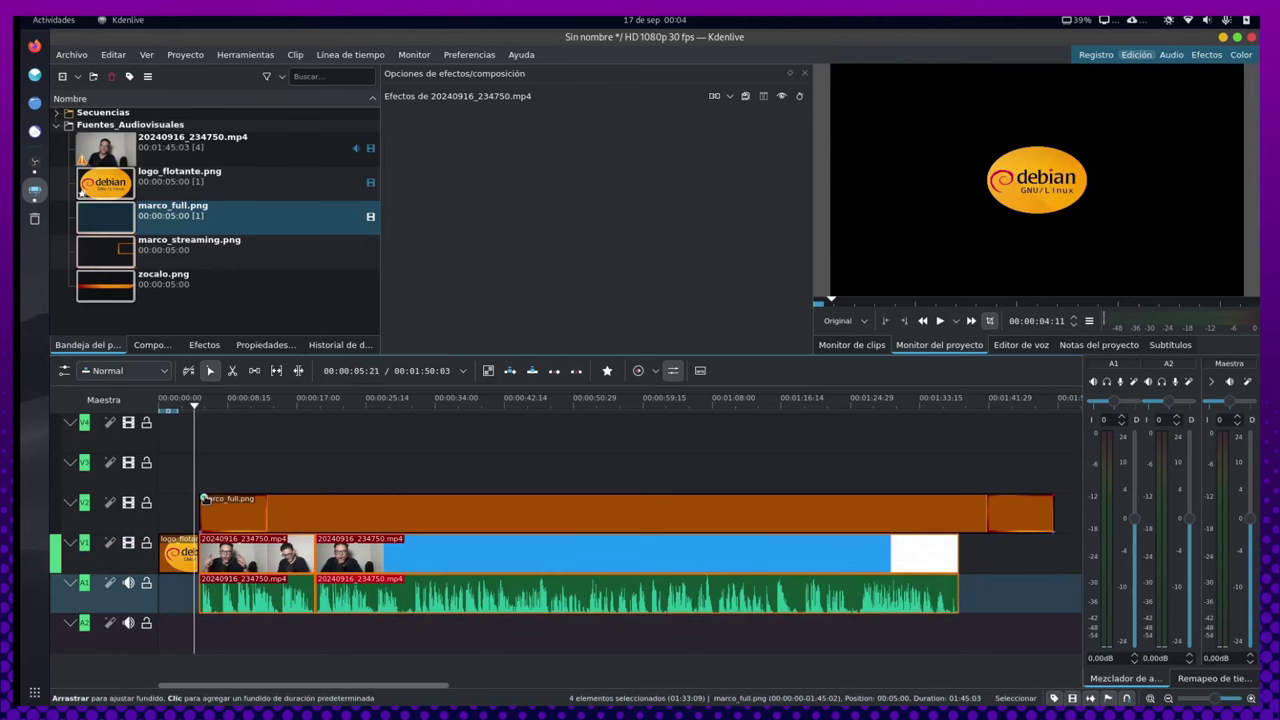
Add short fade-ins to the starts of marco_full.png and the talking-head video
scroll(200, 498, up, 6)
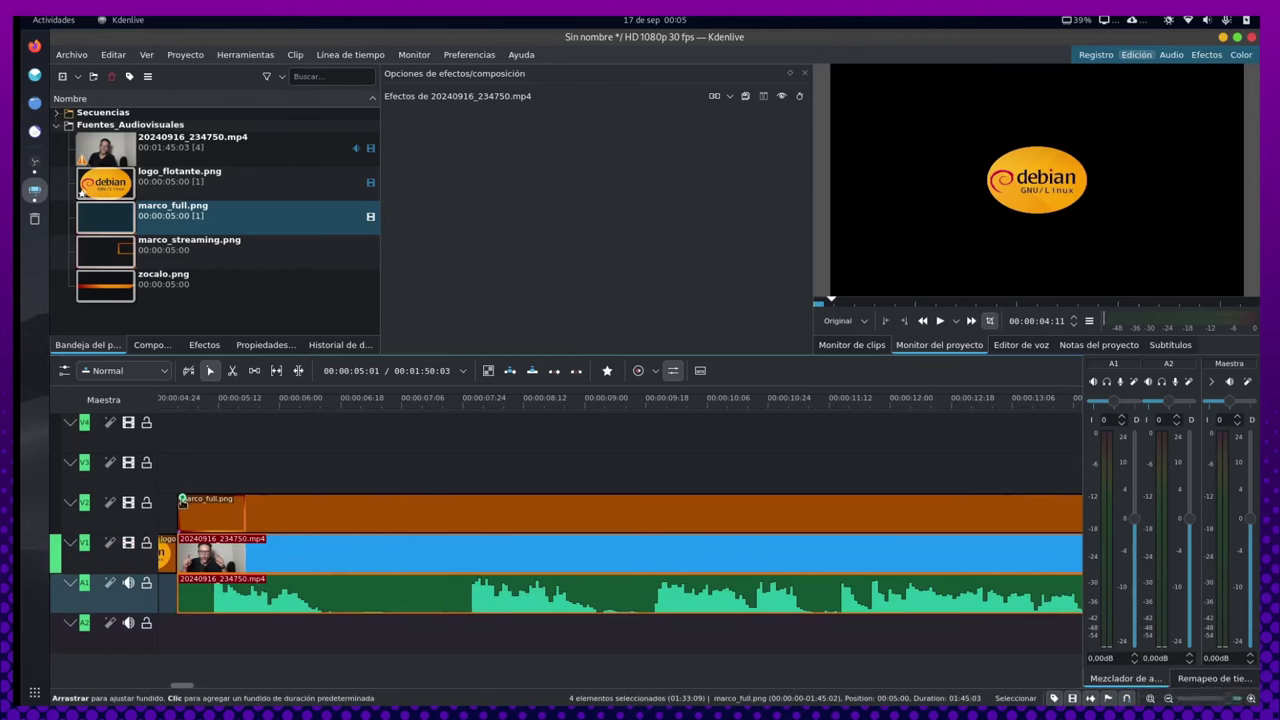
drag(181, 497, 227, 499)
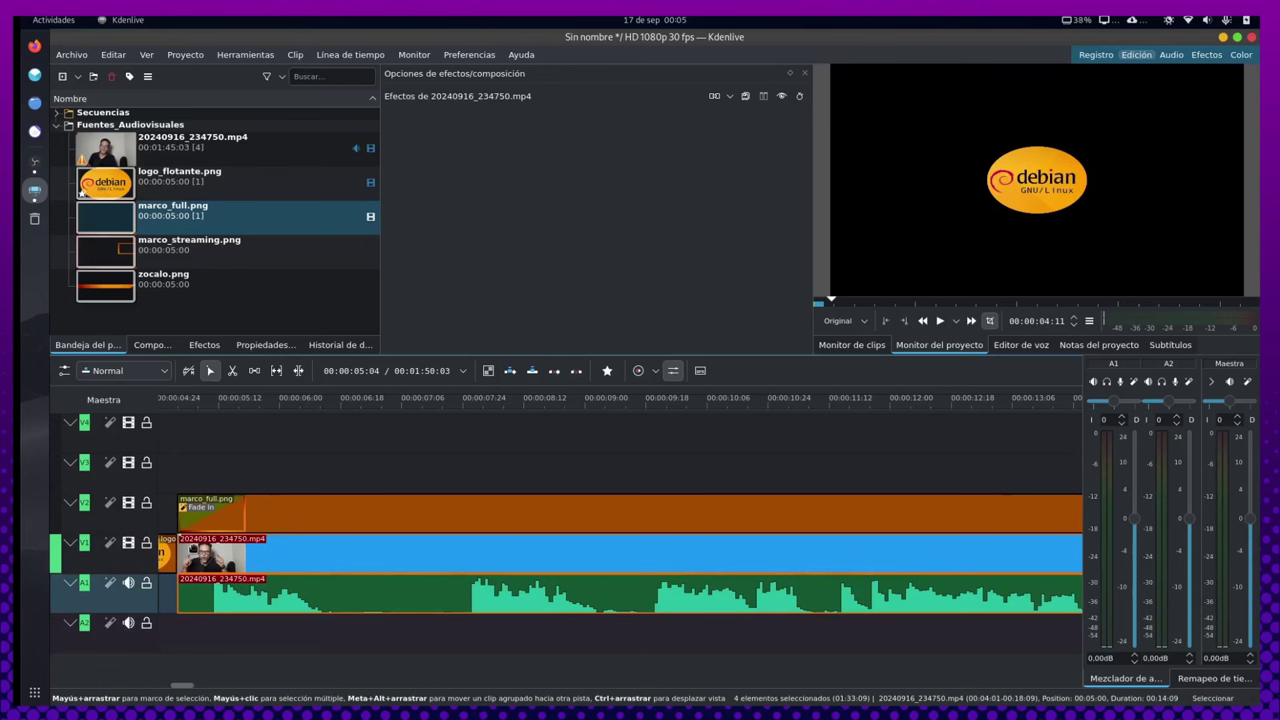
drag(180, 538, 230, 540)
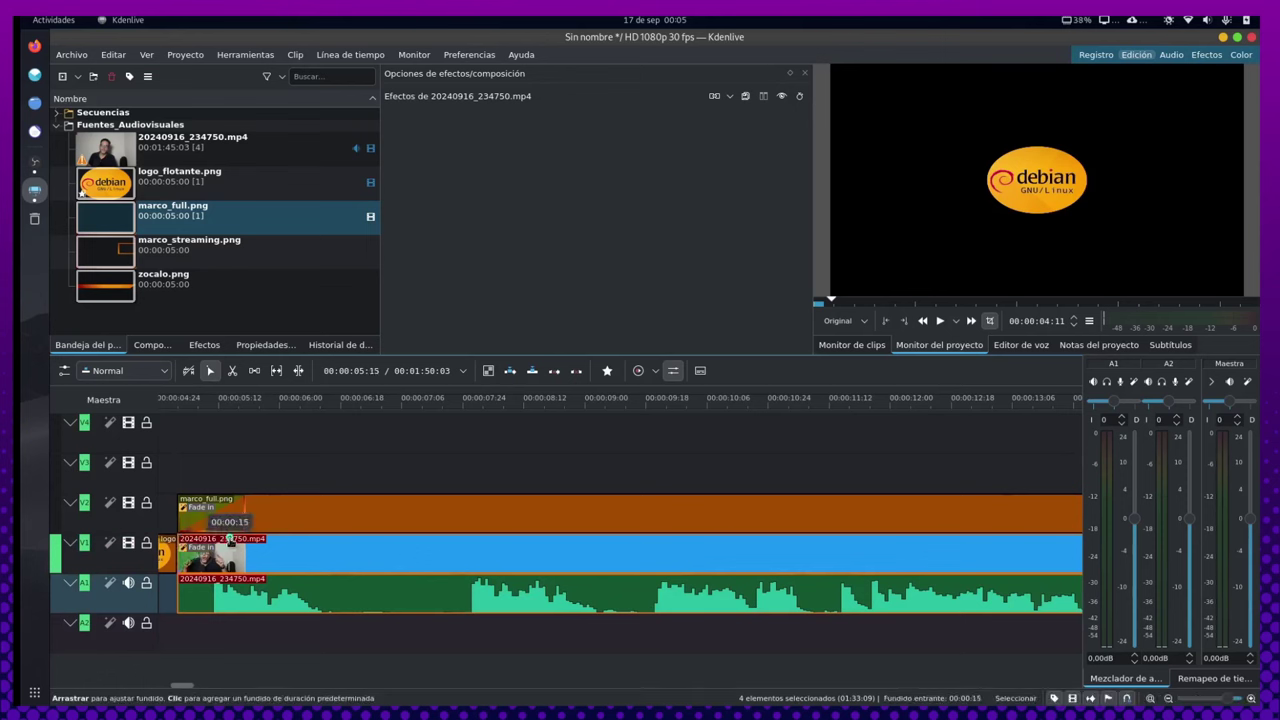
click(172, 408)
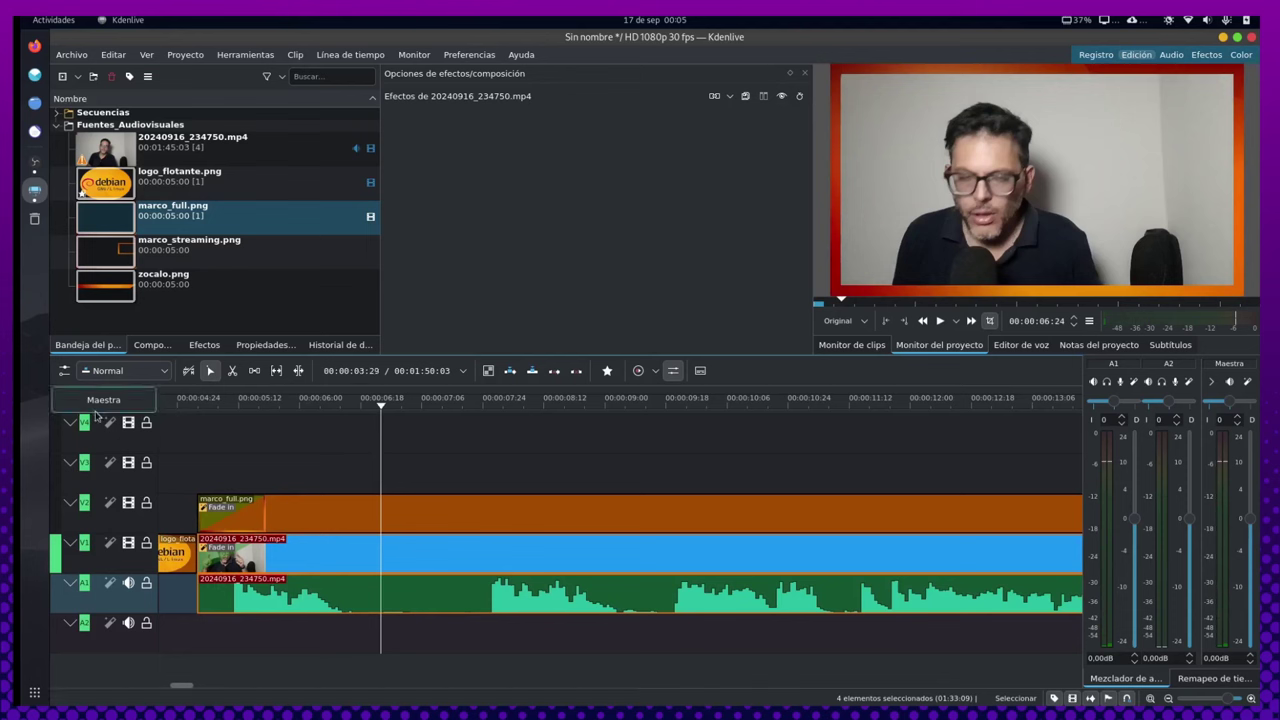
Split the video shortly after the fade-in, delete the unwanted piece and close the gap
click(231, 371)
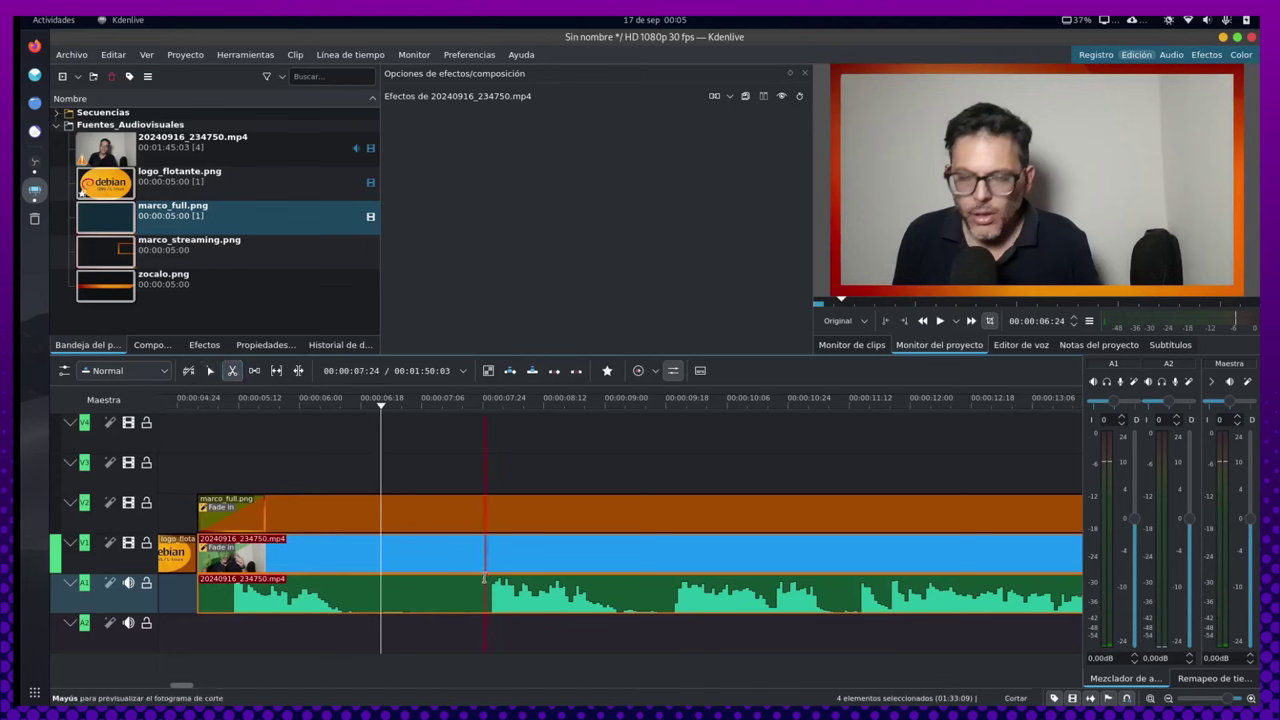
click(485, 560)
click(210, 371)
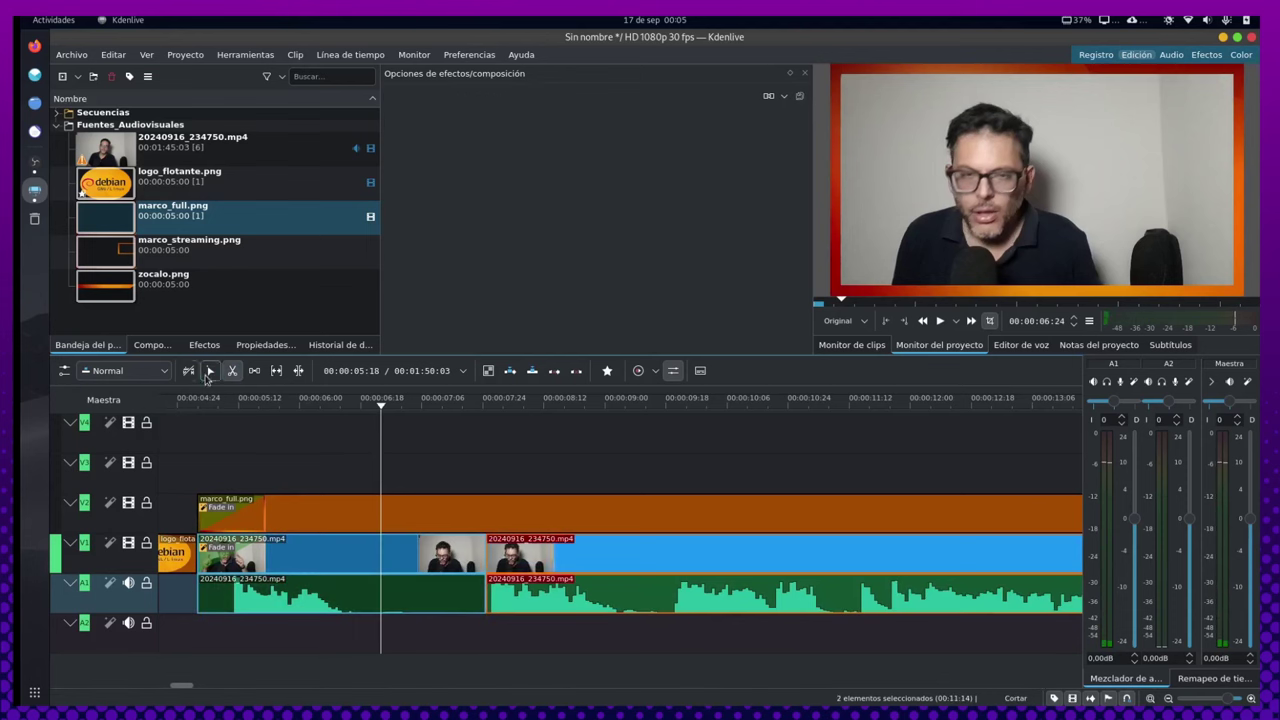
click(390, 567)
key(Delete)
drag(572, 567, 284, 567)
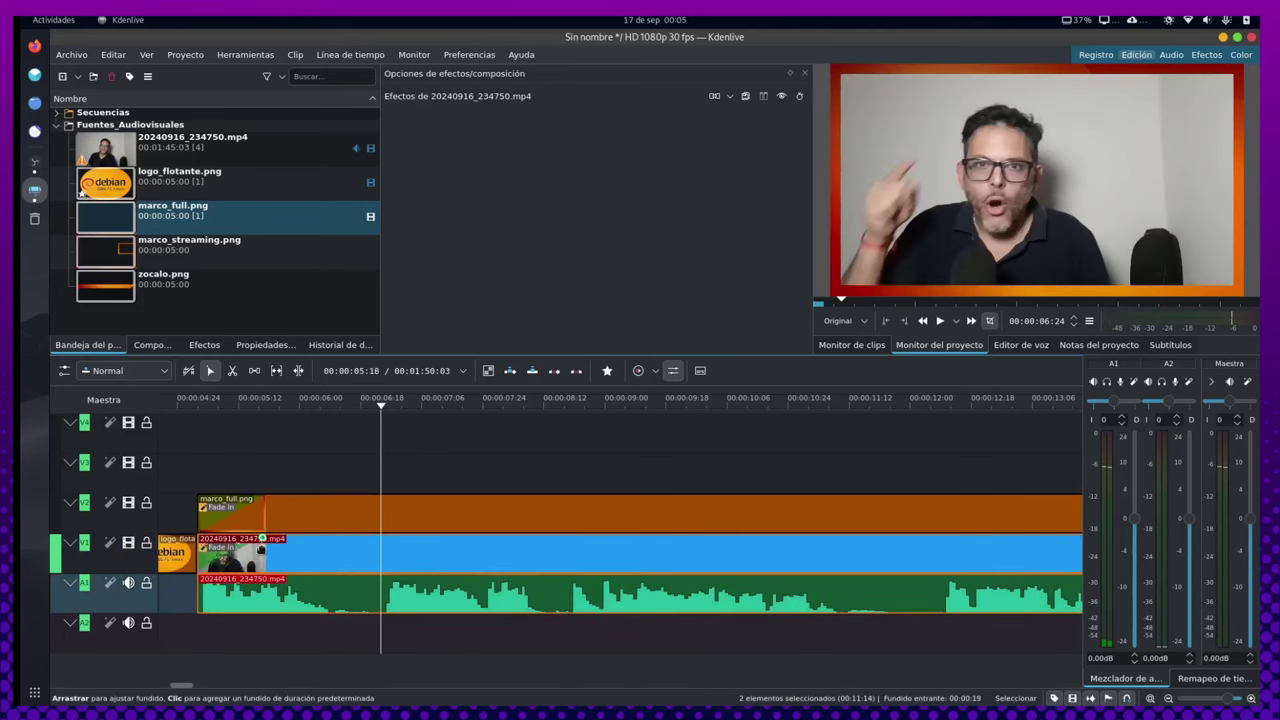
Preview from the start, then cut twice and delete the unwanted middle piece of the clip
click(188, 403)
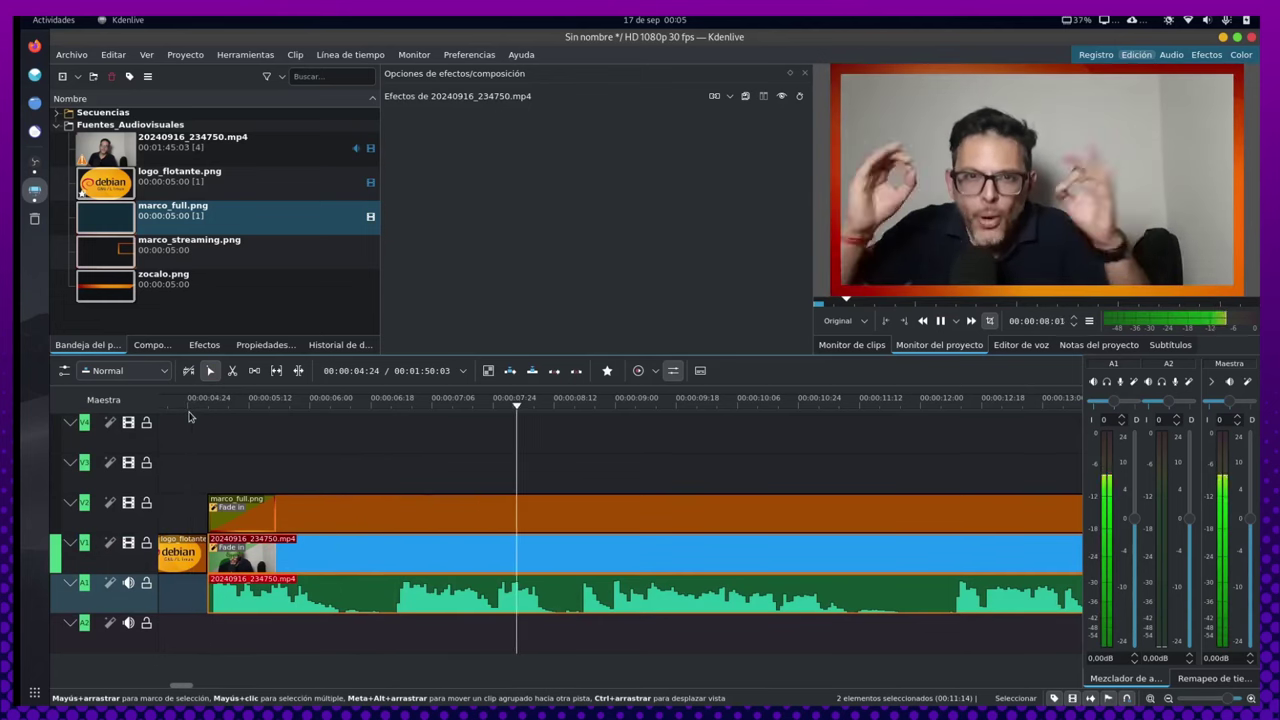
key(space)
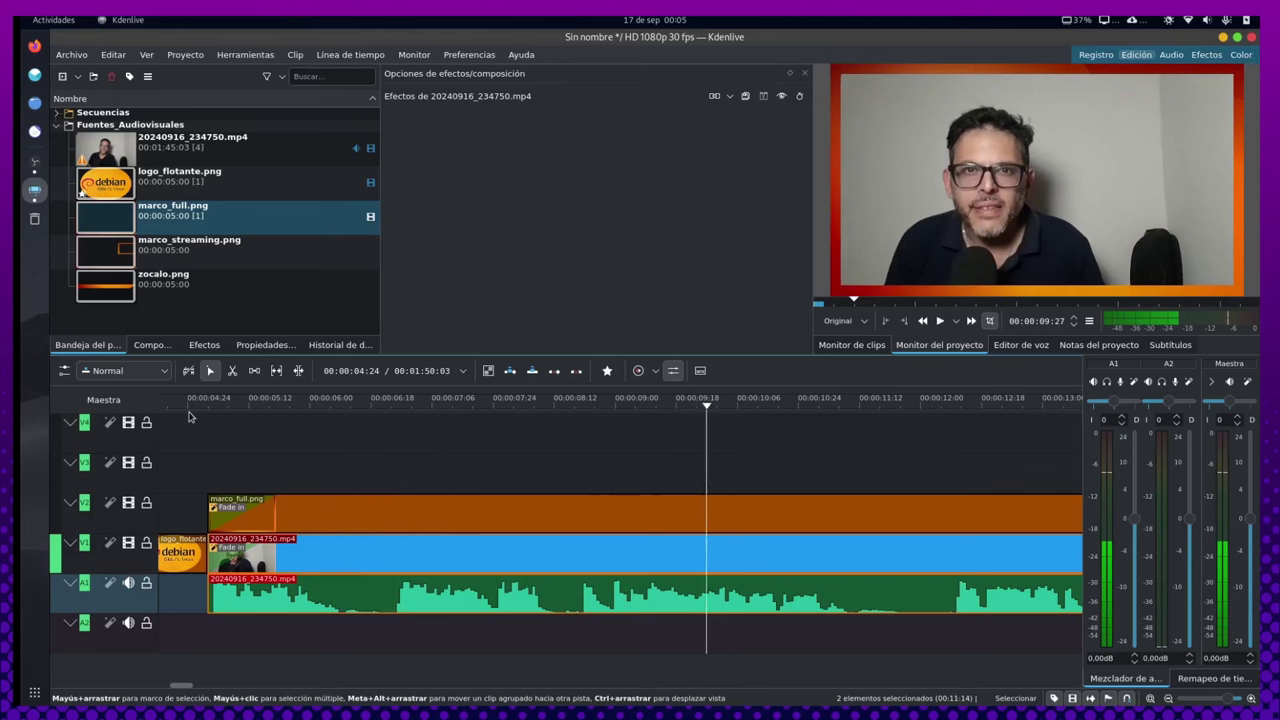
click(232, 370)
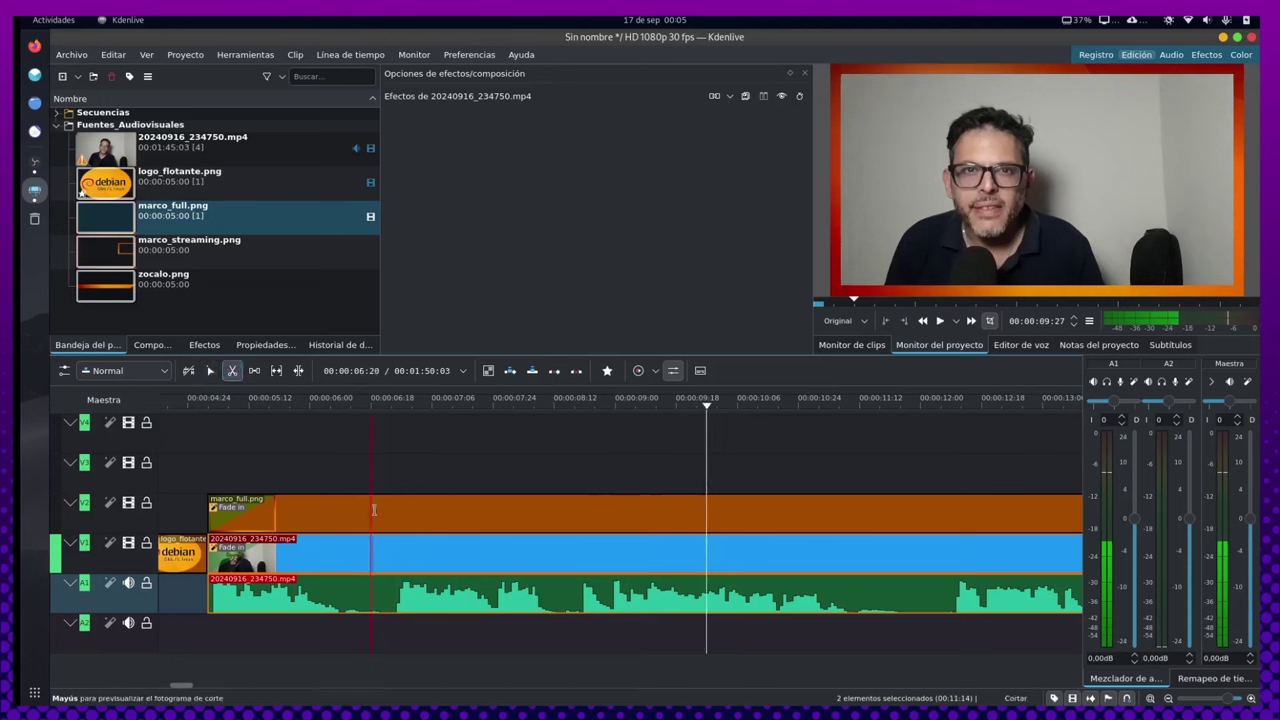
click(365, 548)
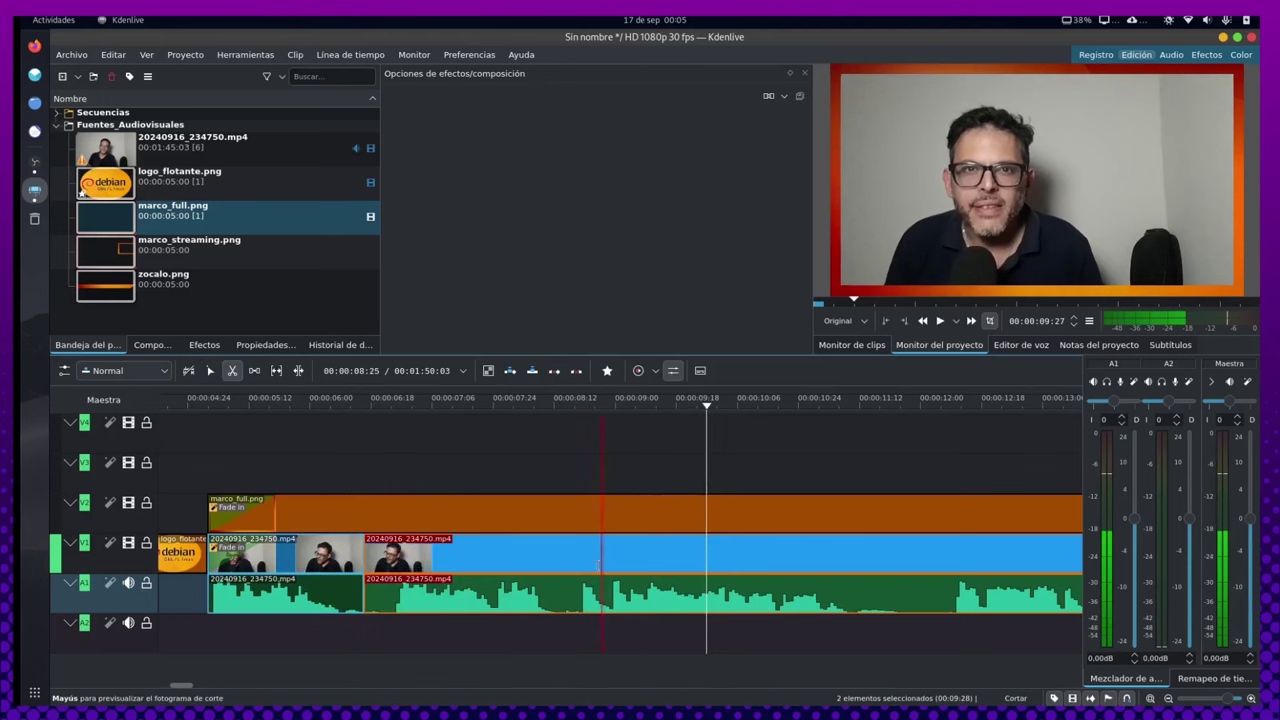
click(576, 560)
click(210, 370)
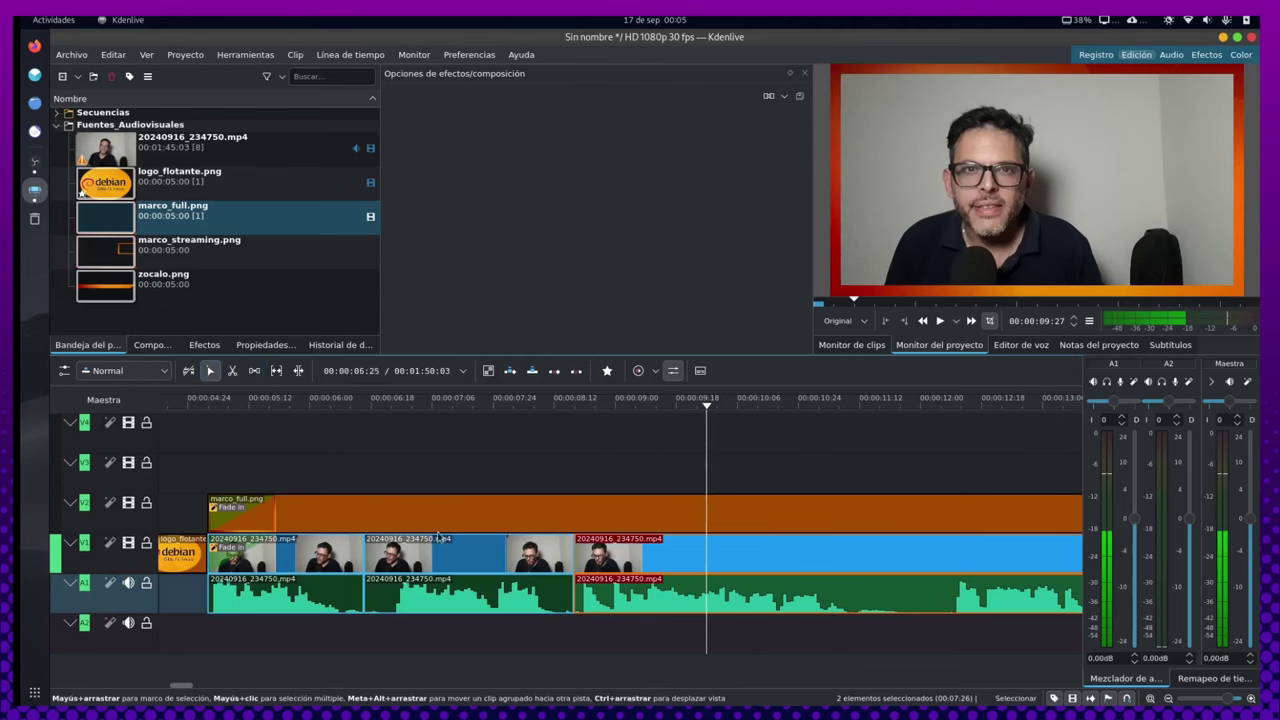
click(490, 583)
key(Delete)
Move marco_full.png to V3, overlap the later piece on V2, and join them with a softness-100 Wipe
drag(408, 514, 406, 487)
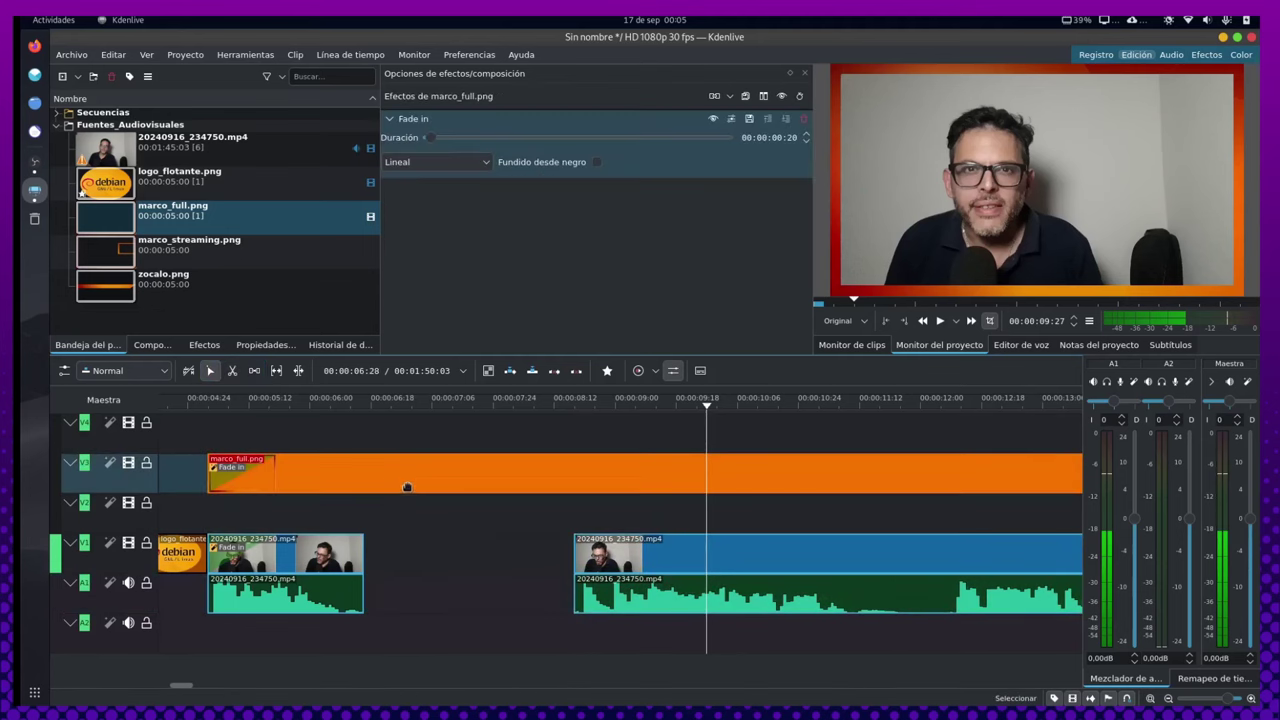
drag(614, 554, 379, 514)
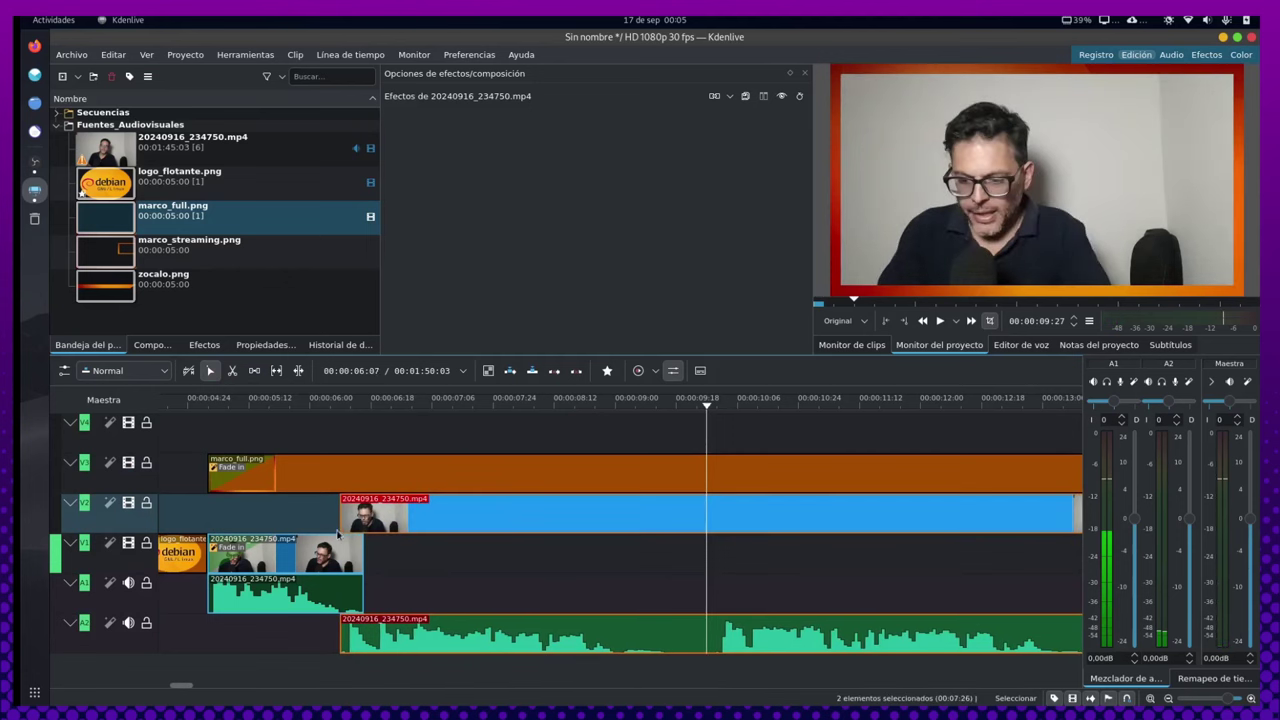
click(345, 535)
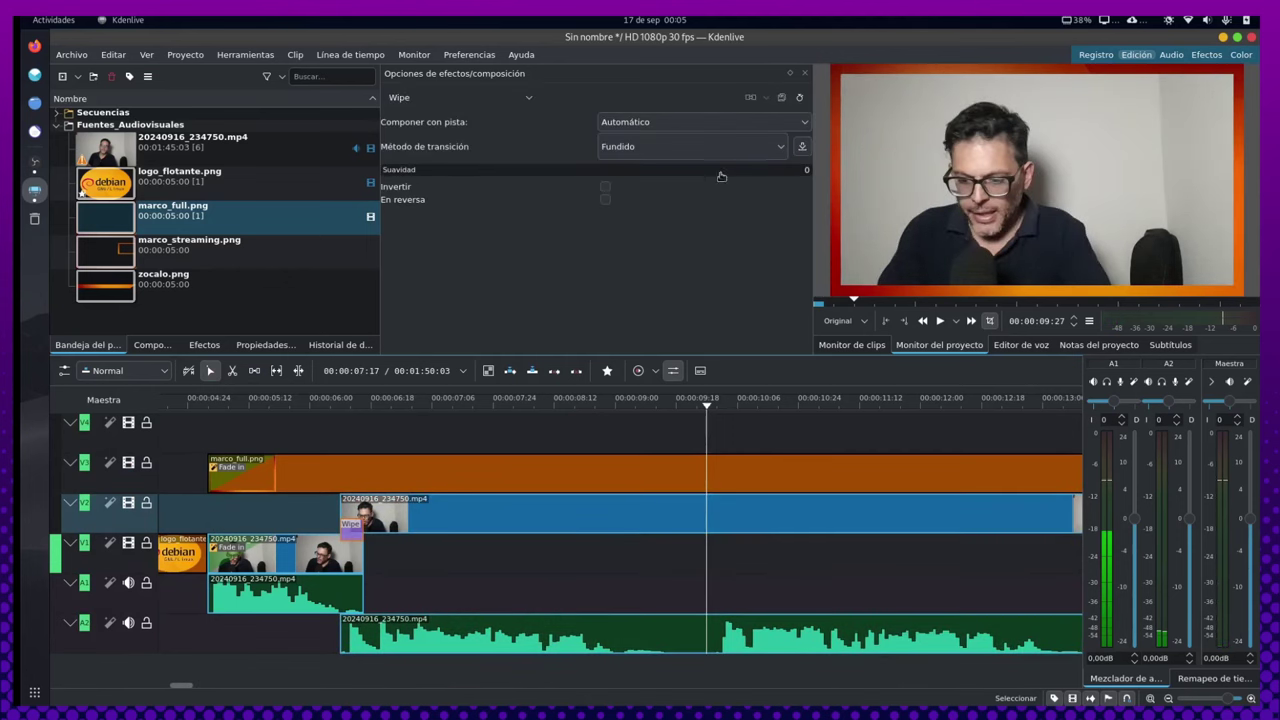
drag(664, 172, 795, 172)
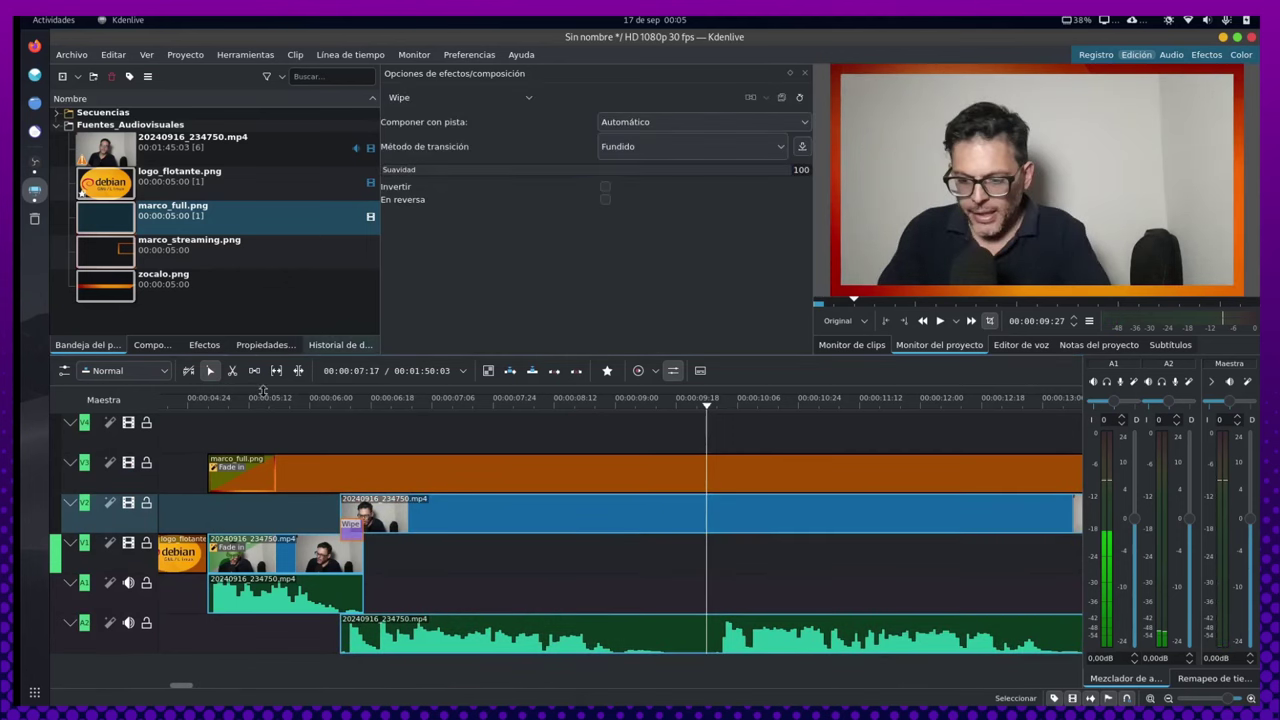
Preview the transition, then remove a short piece from the V2 clip's start and close the gap
click(249, 408)
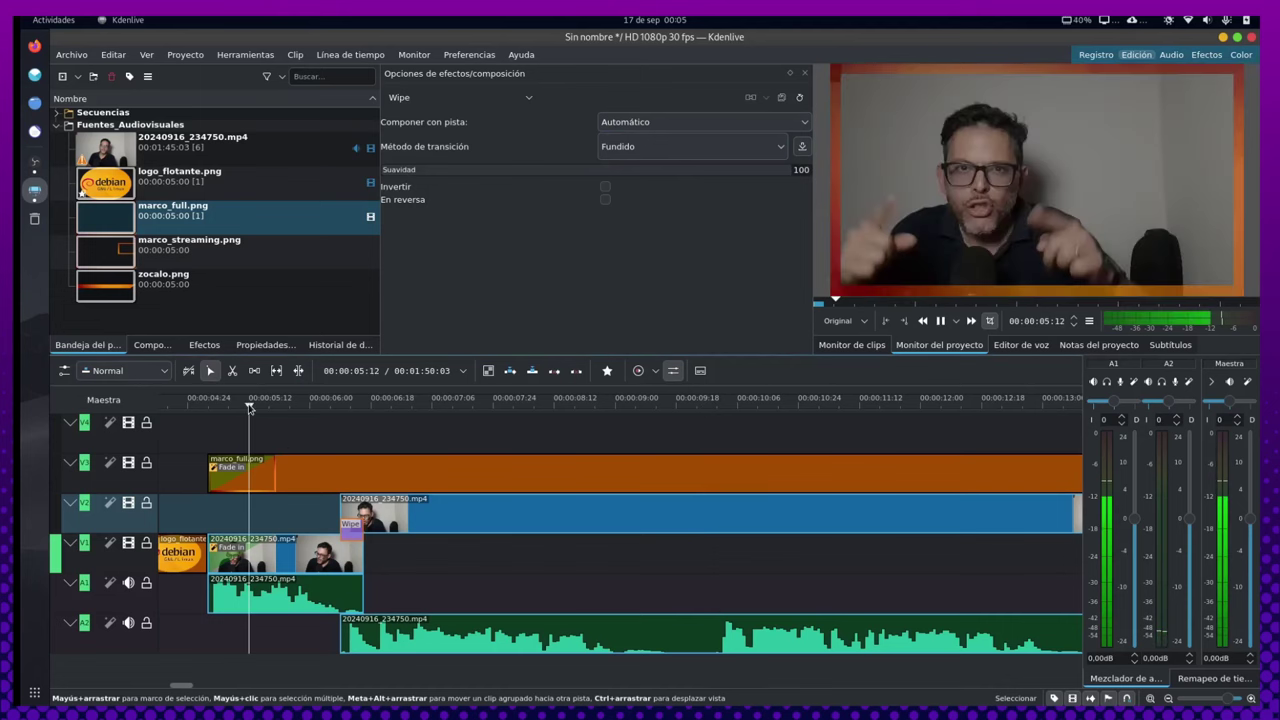
key(space)
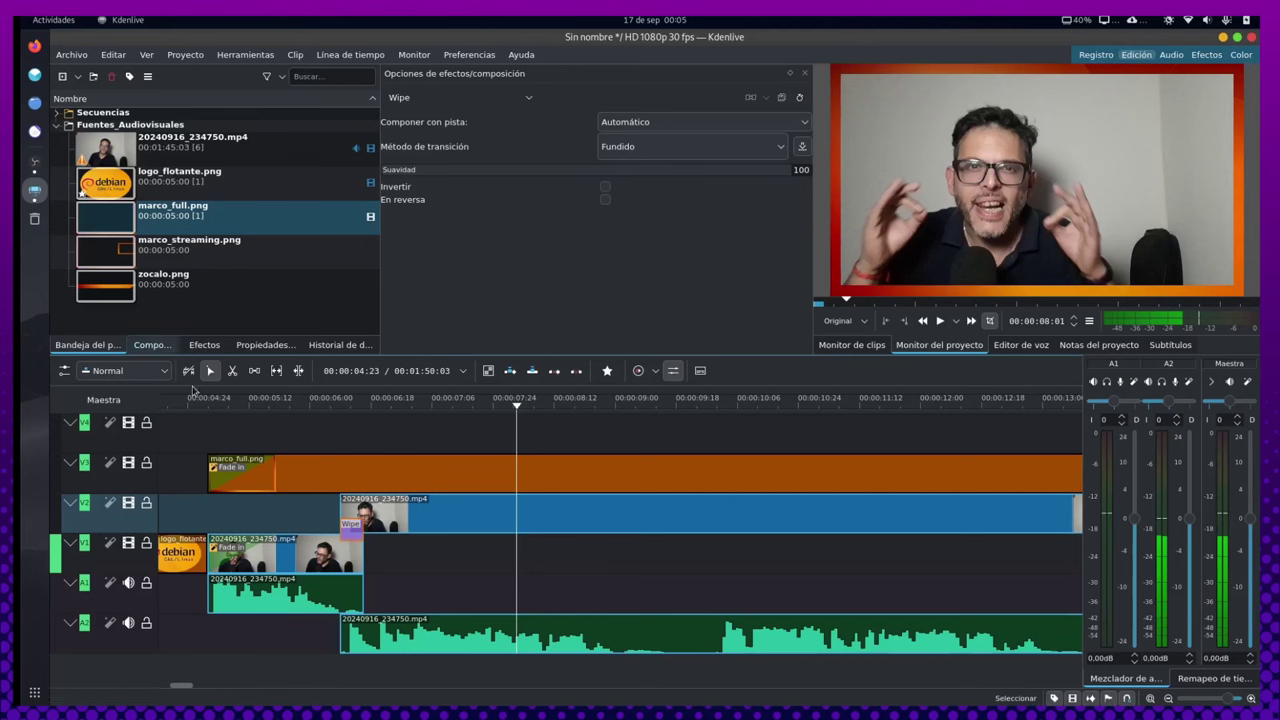
click(327, 403)
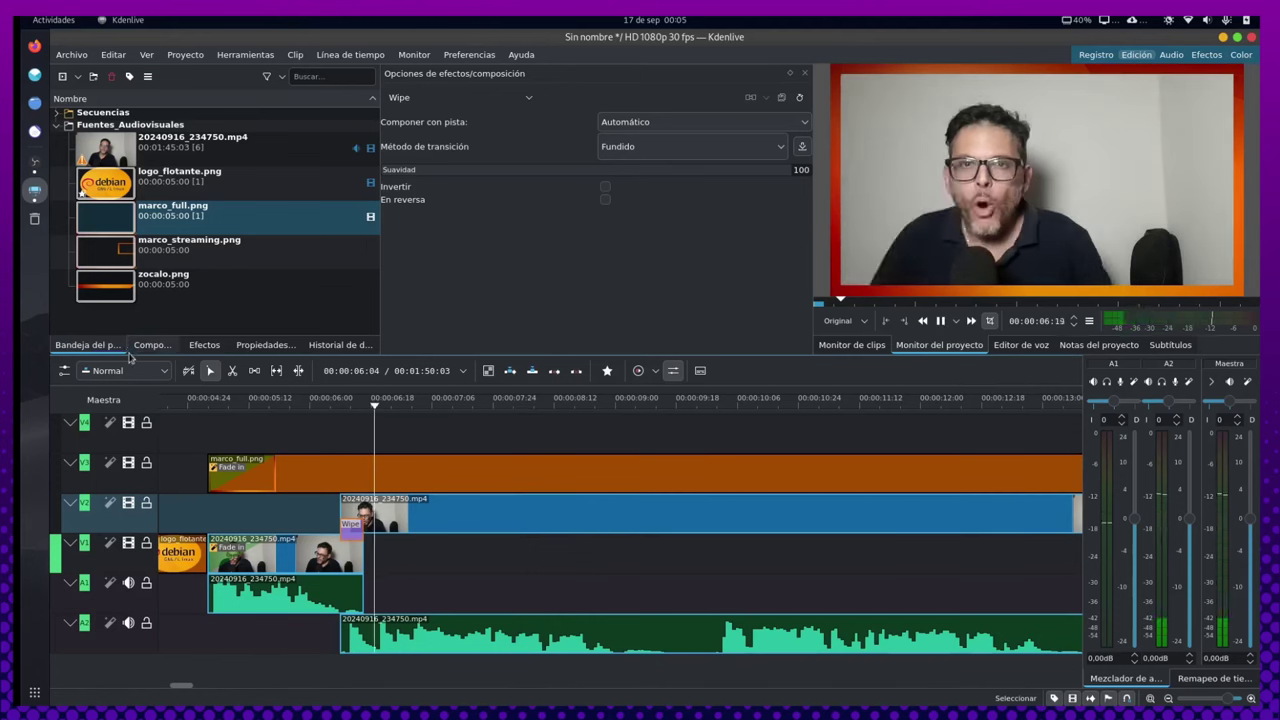
key(space)
click(231, 372)
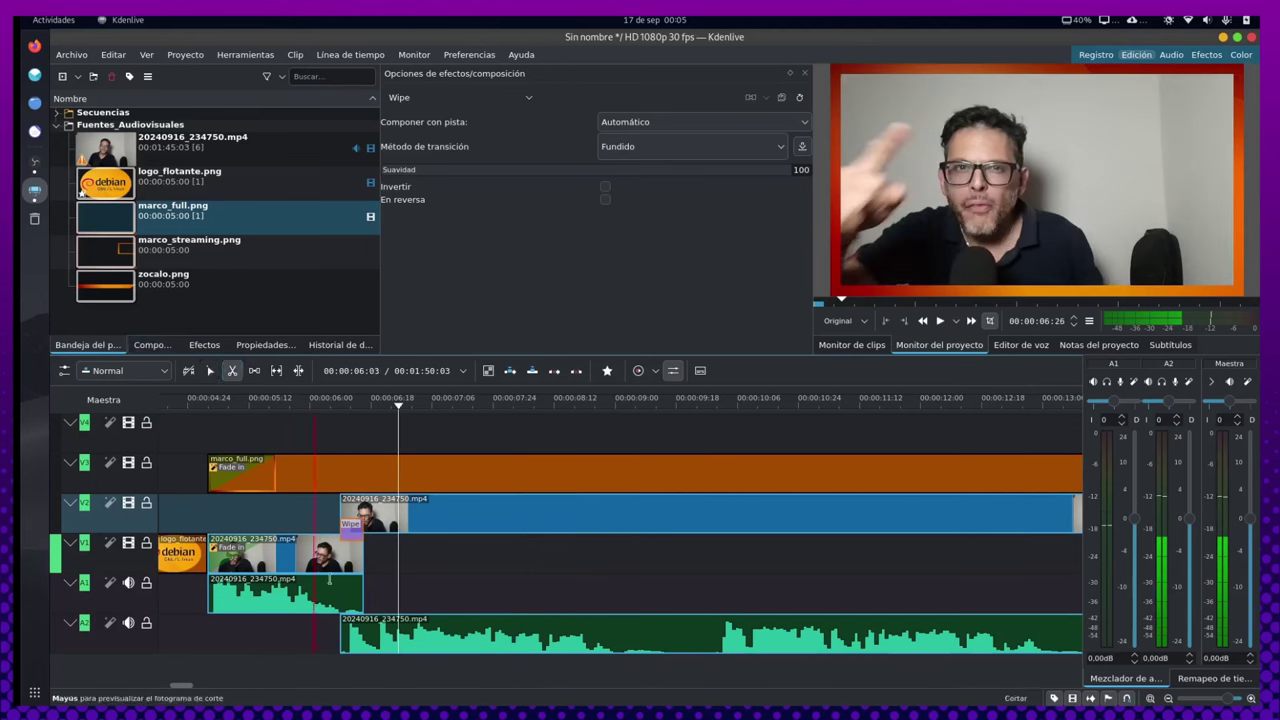
click(376, 633)
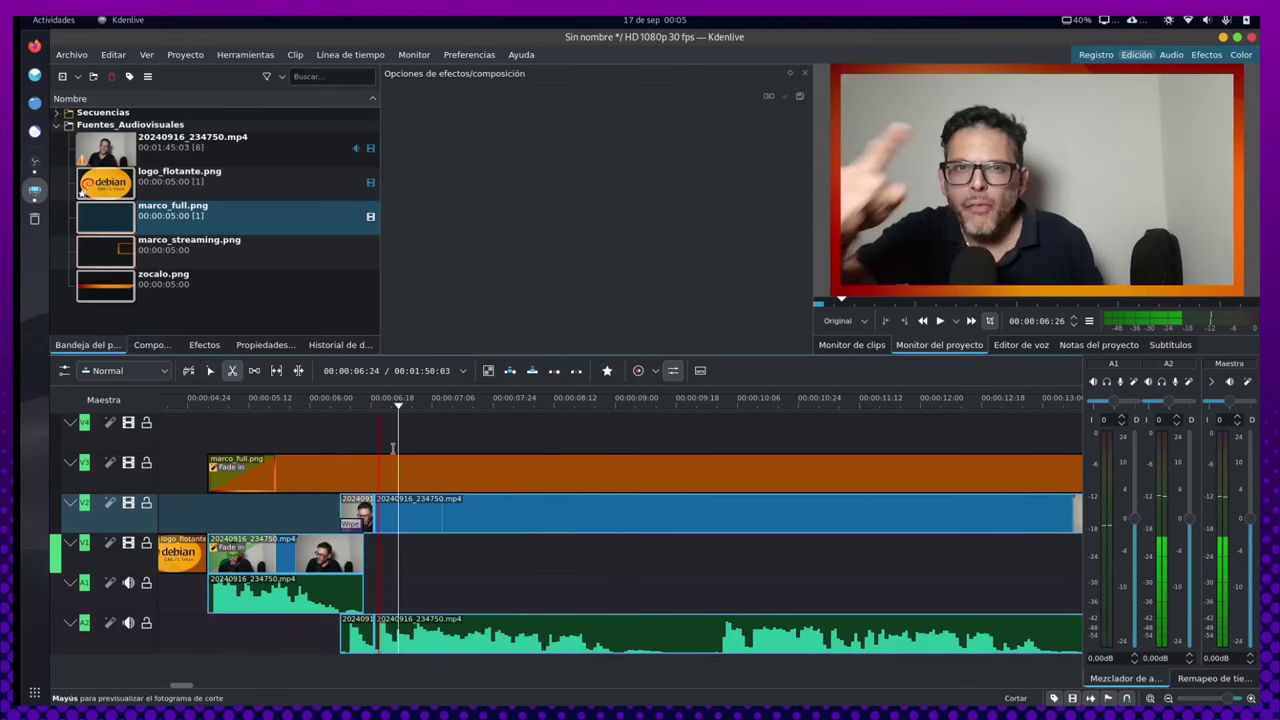
click(210, 371)
click(360, 510)
key(Delete)
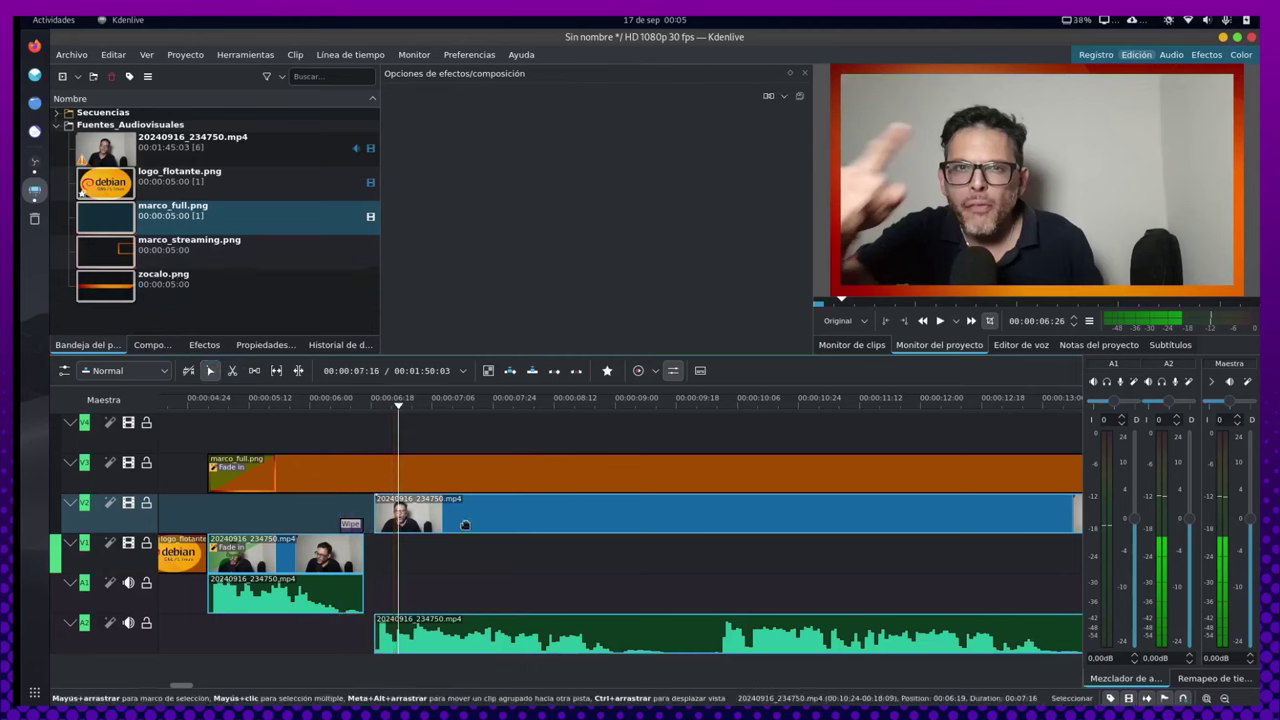
drag(419, 520, 366, 533)
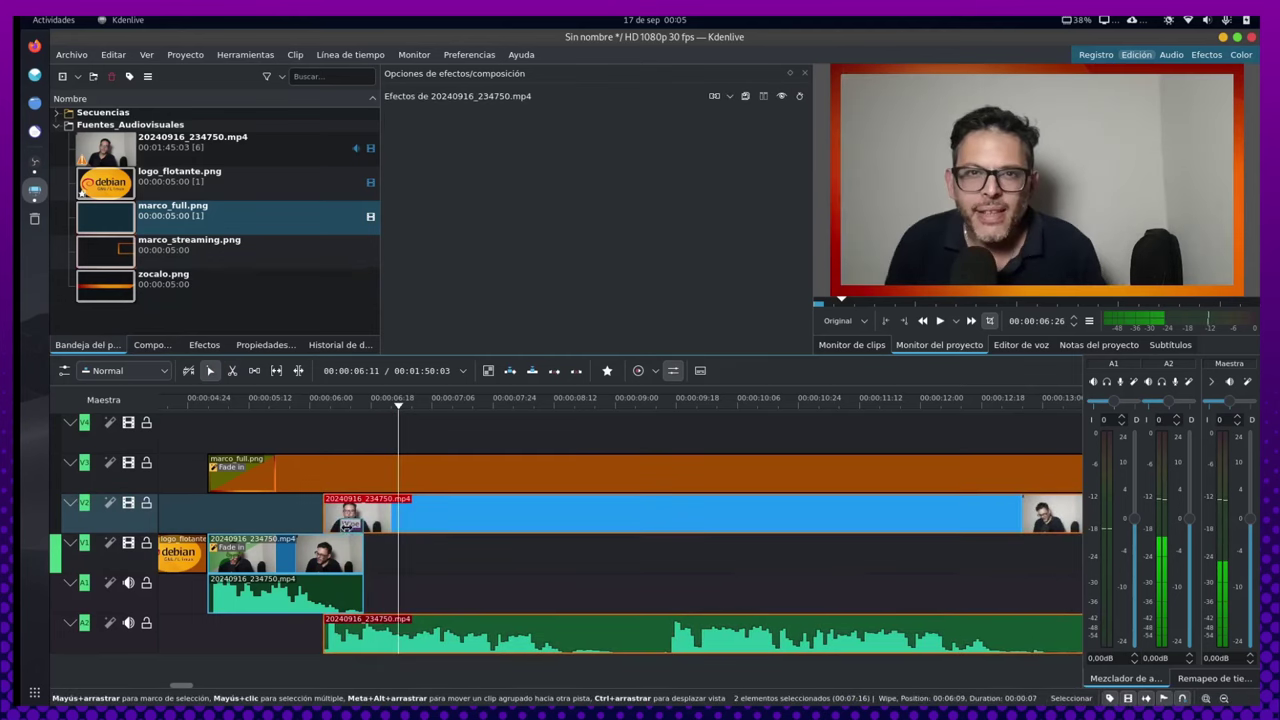
Cut out another unwanted stretch of the V2 clip and move the next piece down to V1, overlapping V2
click(352, 524)
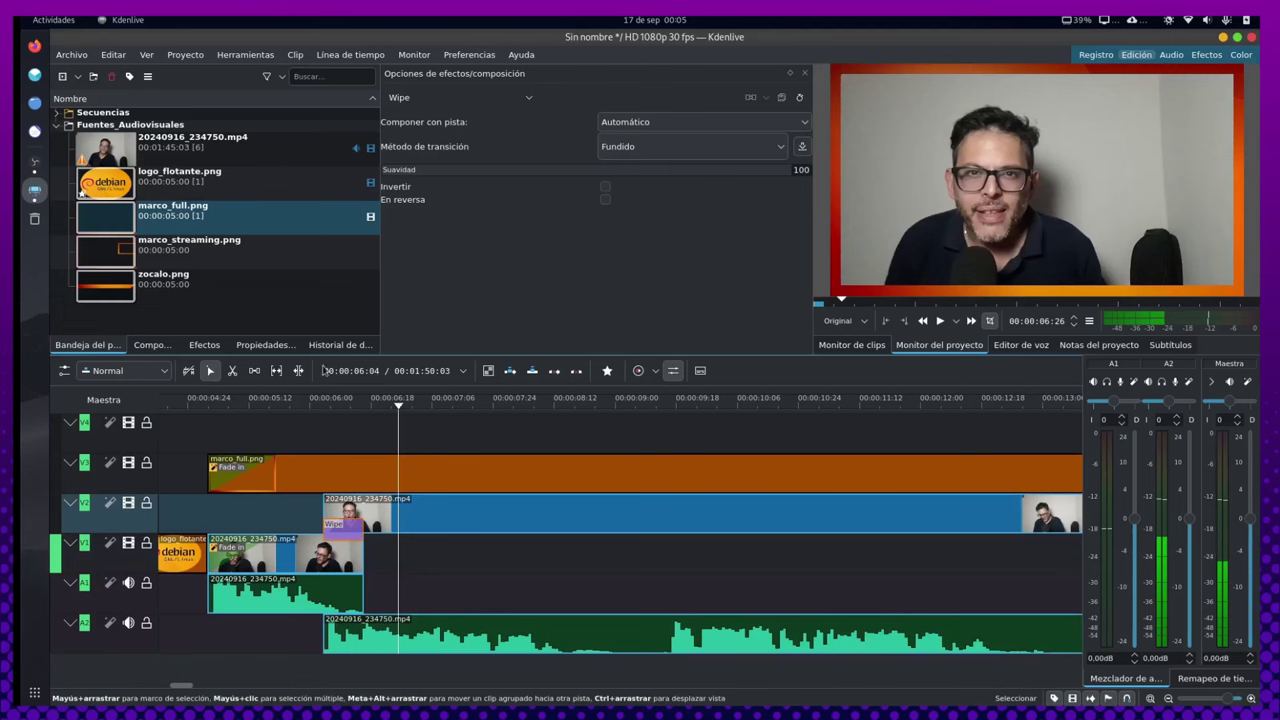
click(284, 402)
key(space)
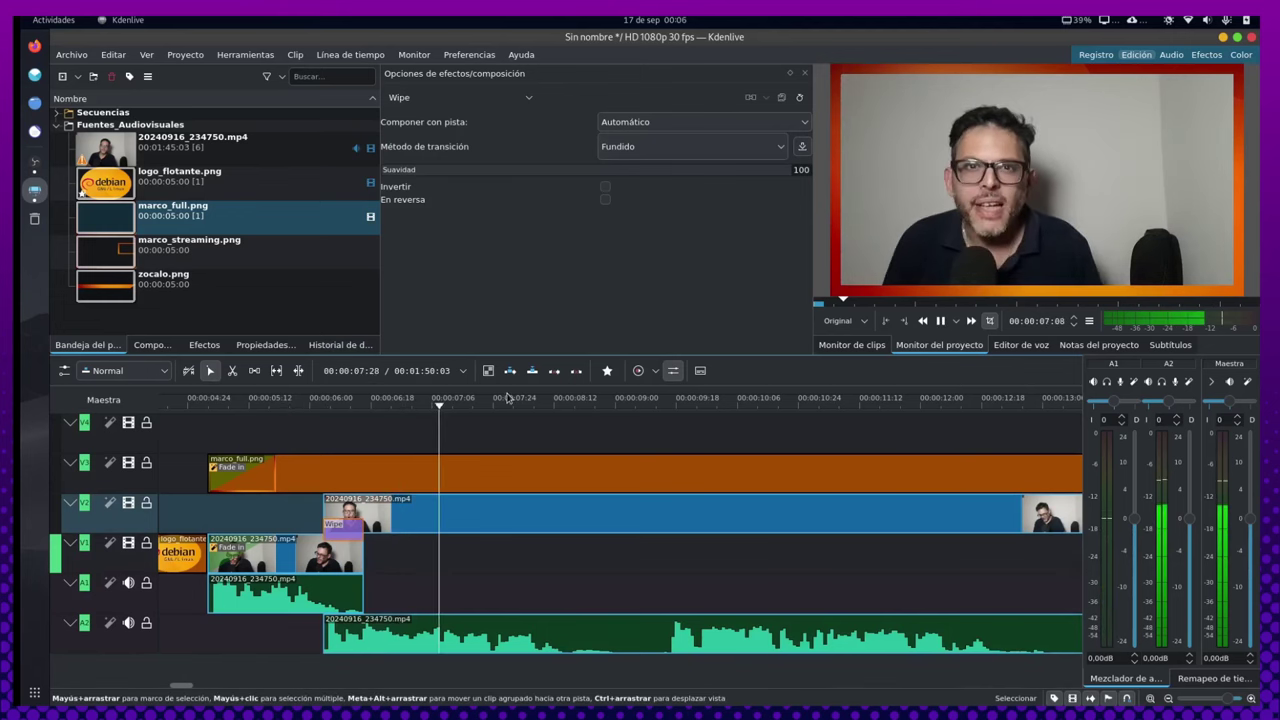
key(space)
key(x)
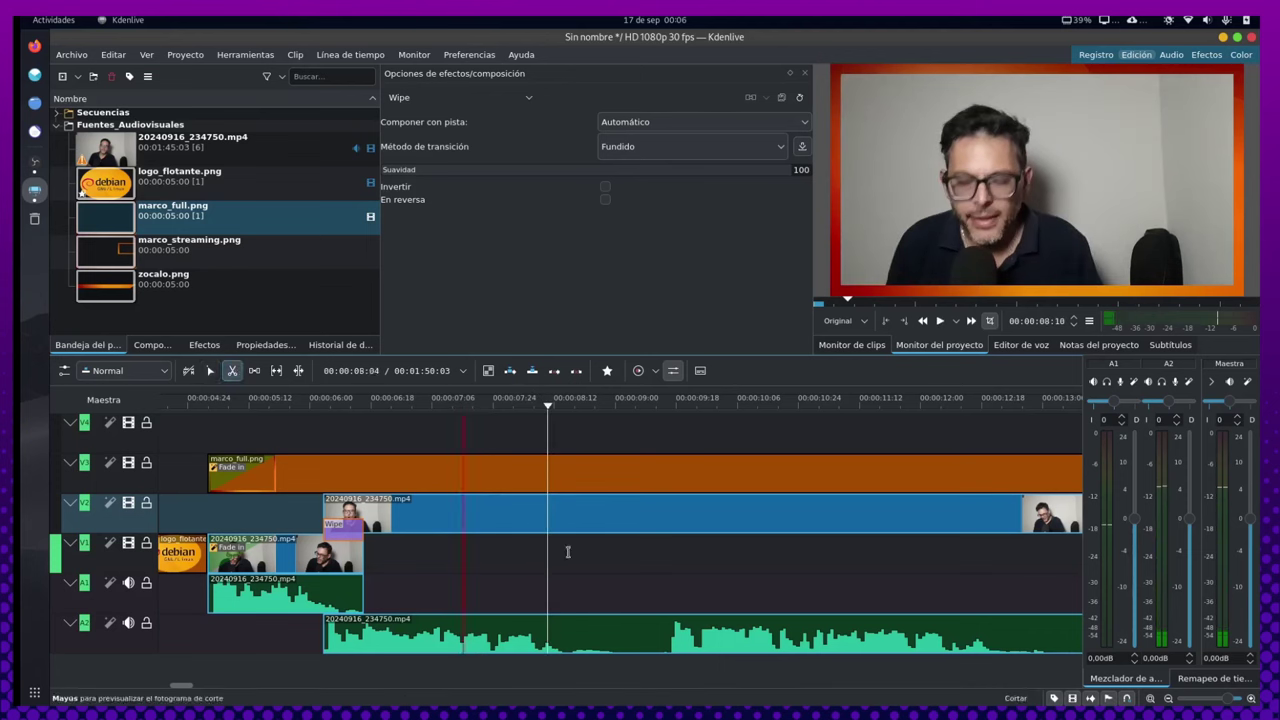
click(567, 626)
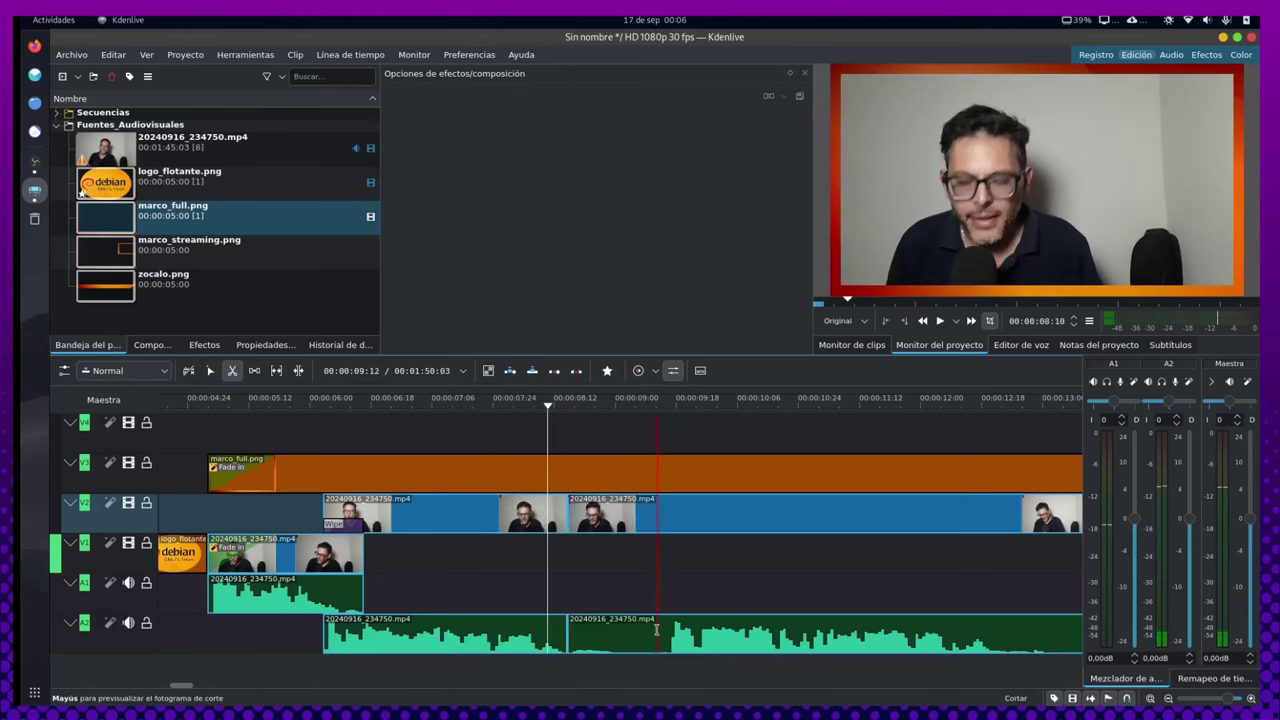
click(664, 626)
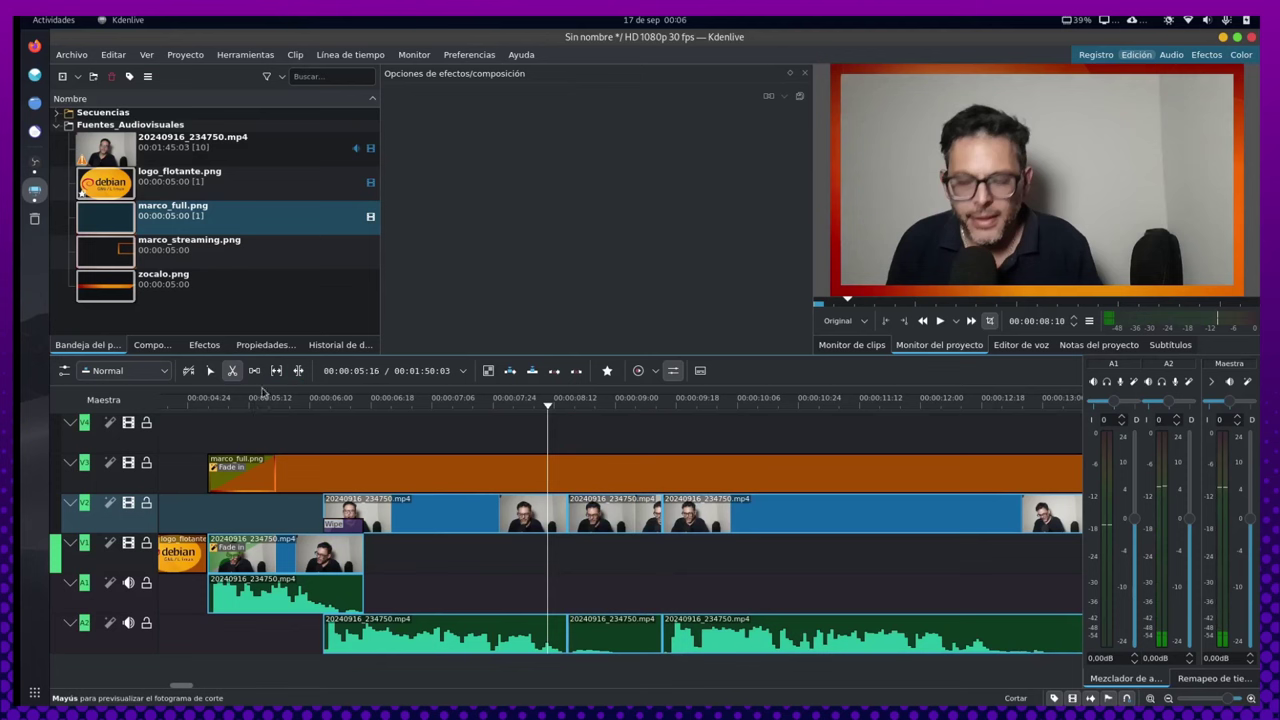
key(s)
click(616, 522)
key(Delete)
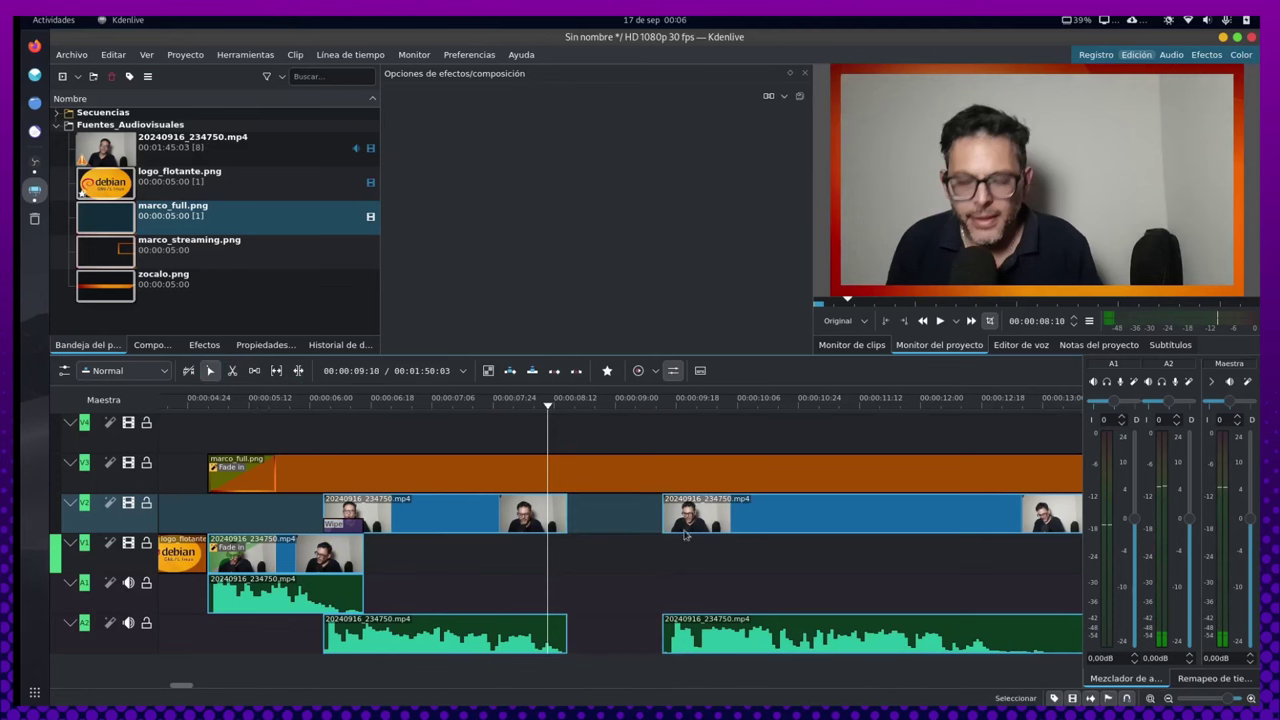
drag(766, 520, 662, 582)
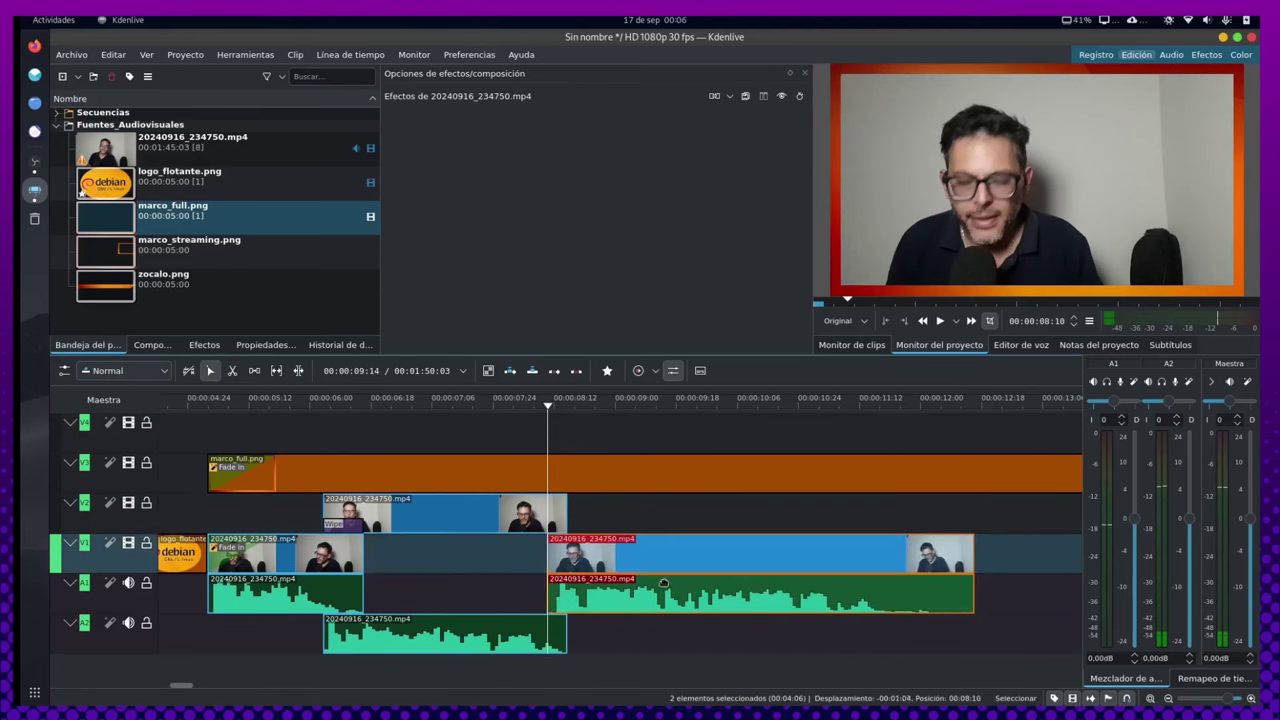
Add a reversed Wipe with softness 100 where V2 ends over V1, and preview it
click(564, 533)
drag(727, 174, 795, 175)
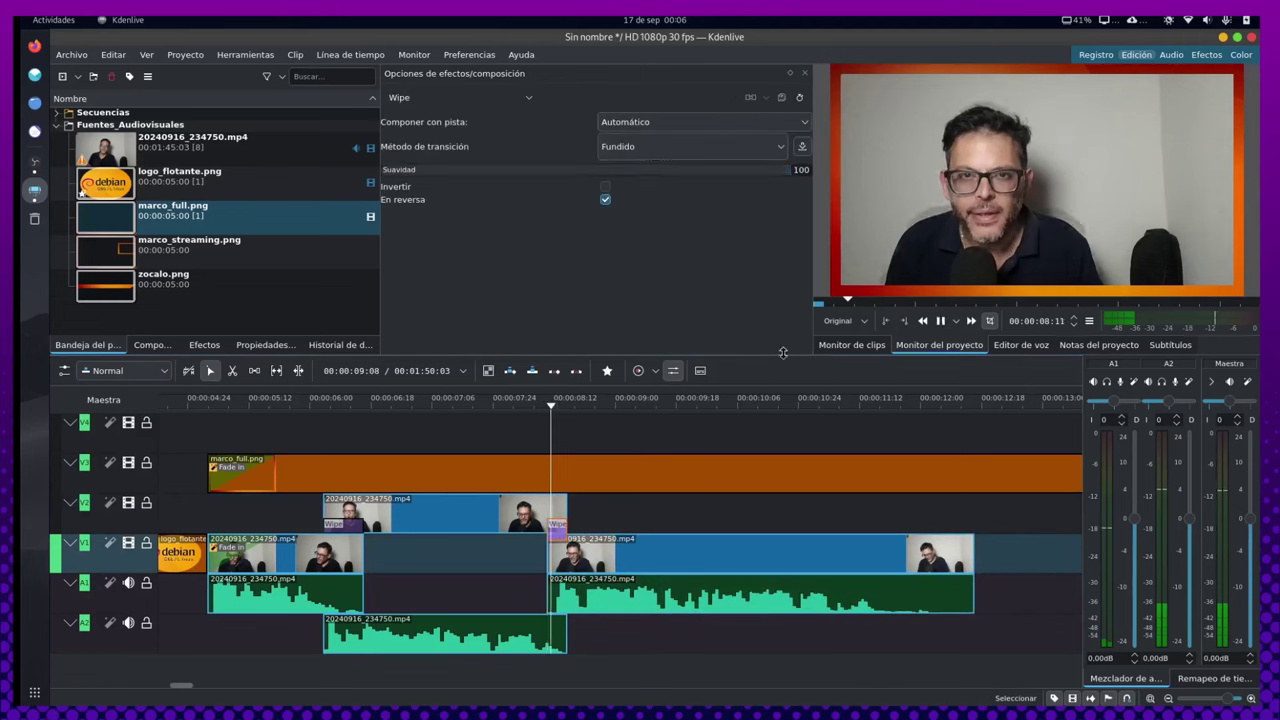
key(space)
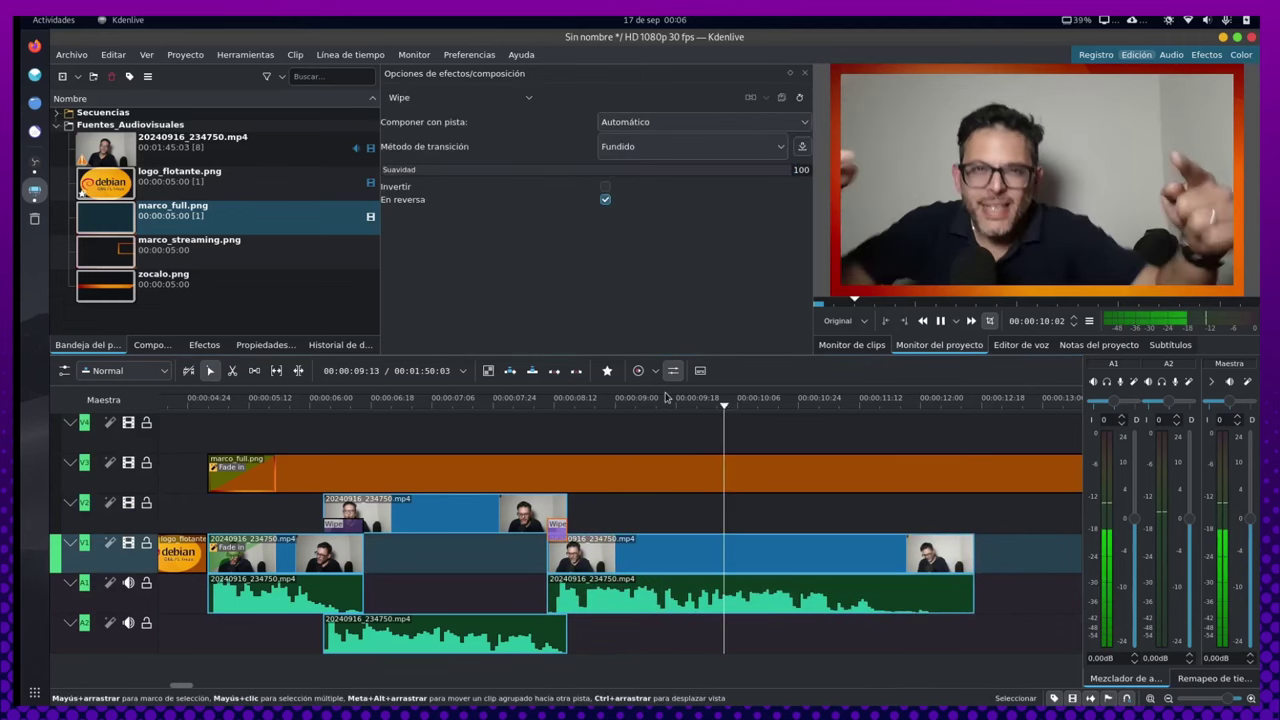
key(space)
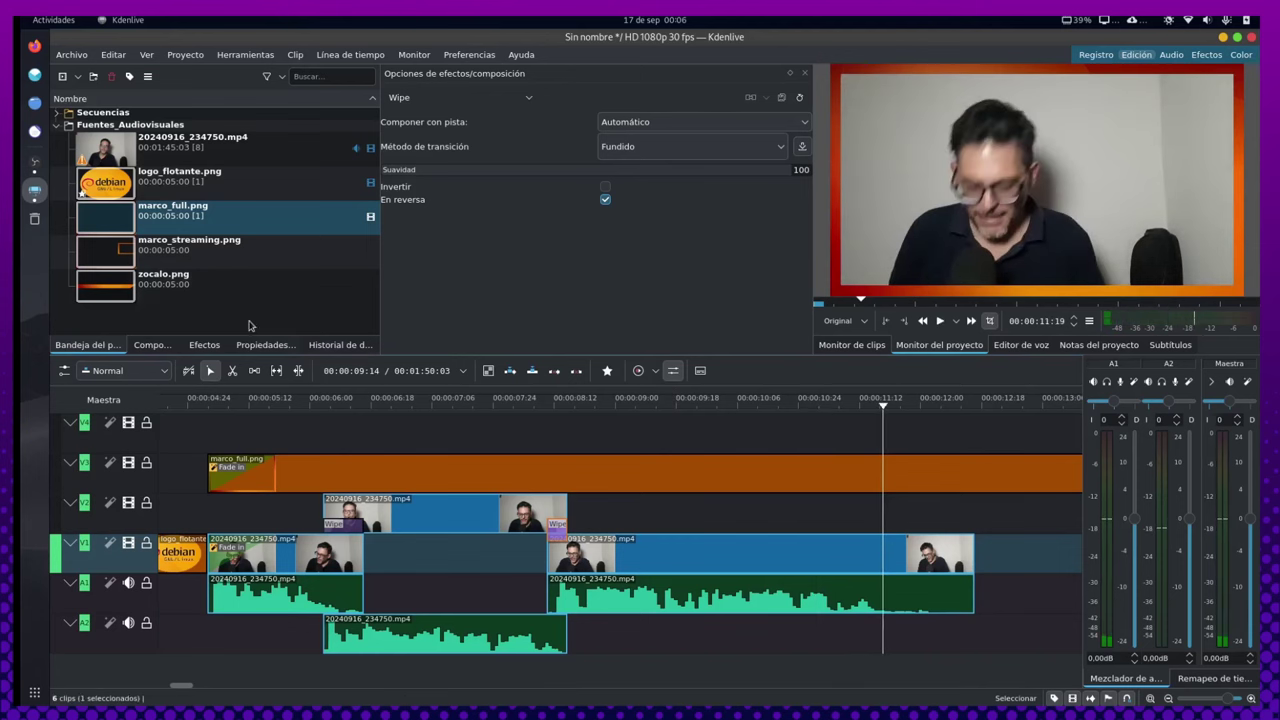
Split off the V1 clip's short tail at 00:00:11:19, then select the long remaining clip
click(231, 371)
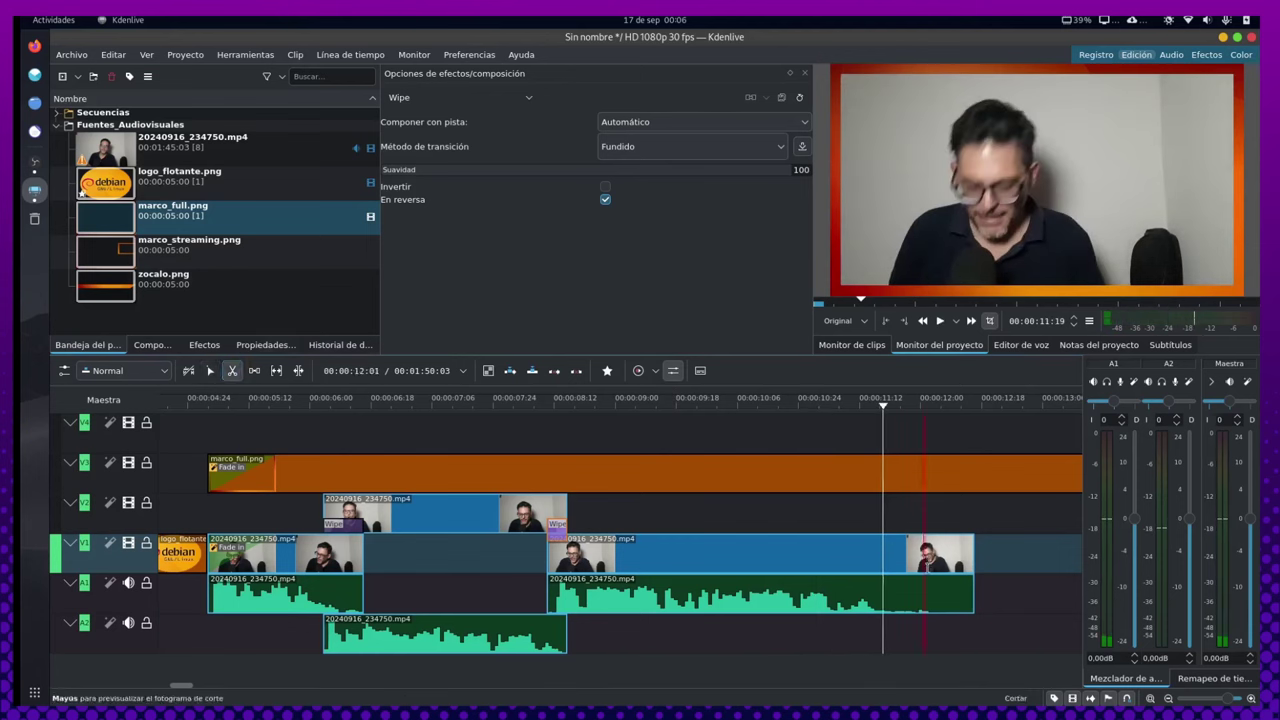
click(884, 583)
key(s)
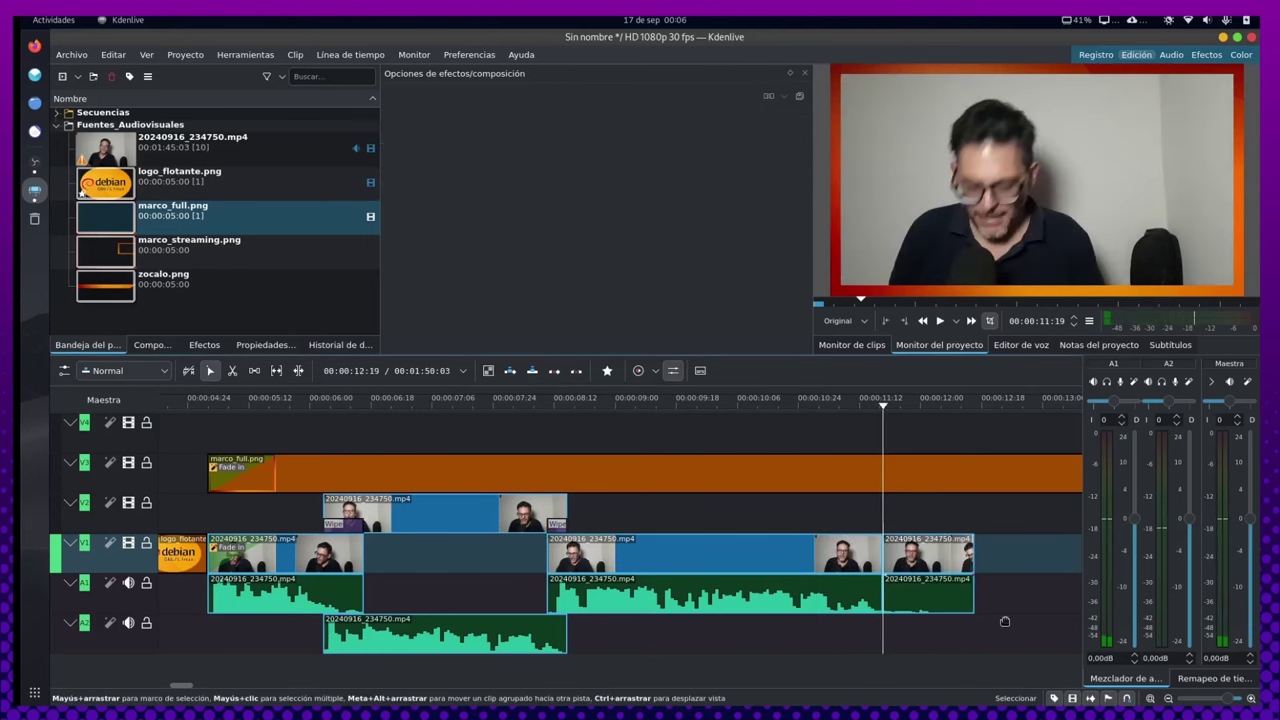
click(989, 583)
click(955, 571)
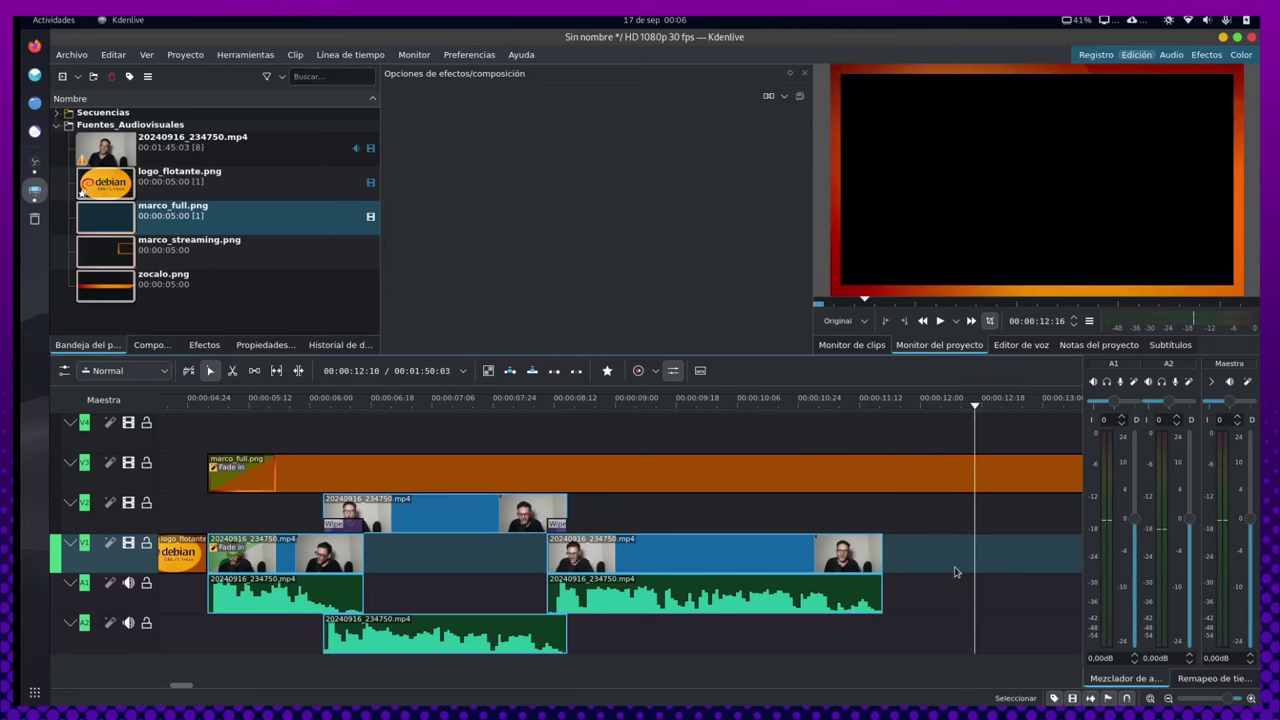
scroll(955, 571, down, 3)
scroll(955, 571, down, 3)
click(547, 560)
Slide the long talking-head clip left to the playhead and add a fade-out at its end
drag(547, 560, 456, 556)
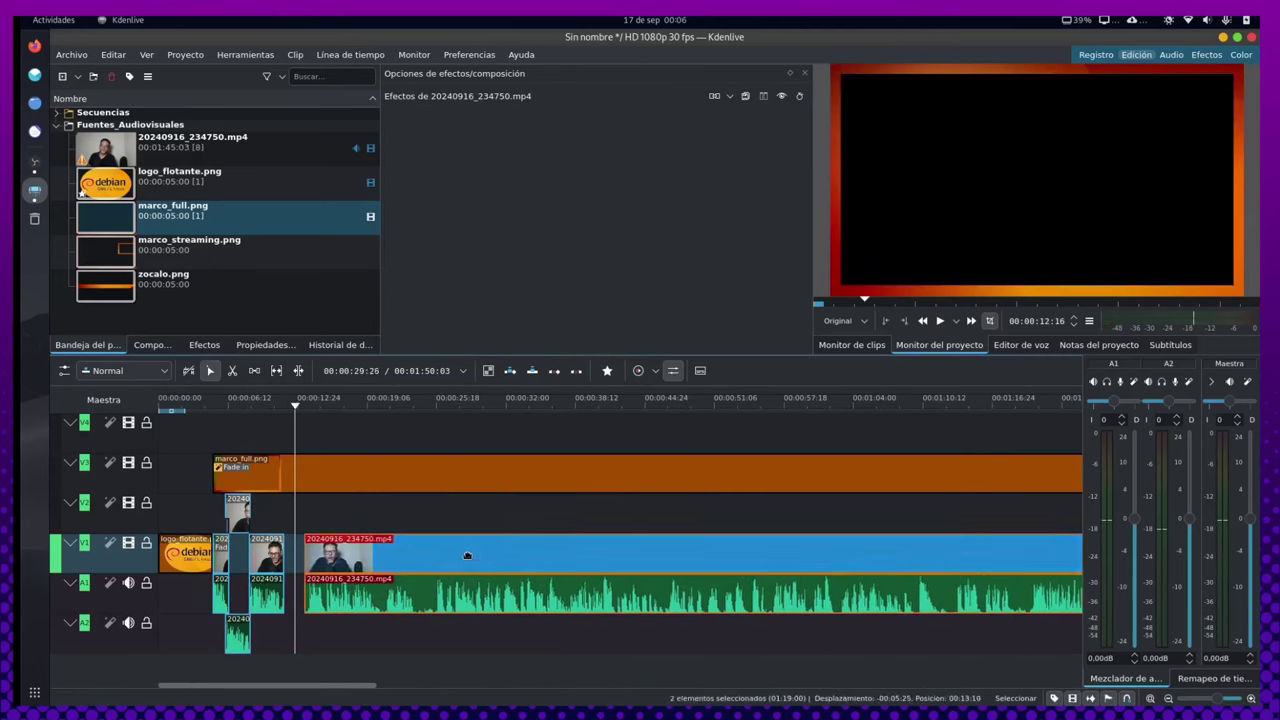
scroll(300, 543, up, 4)
scroll(289, 541, left, 2)
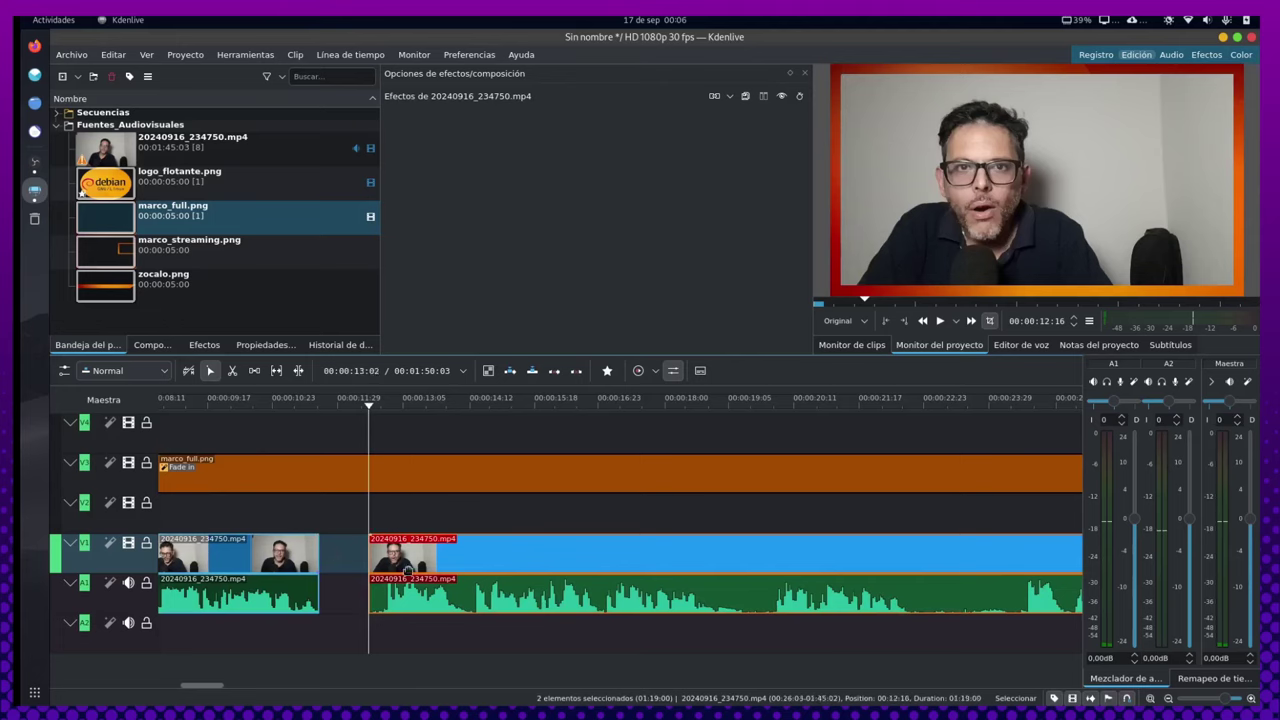
scroll(289, 541, left, 5)
drag(705, 538, 687, 543)
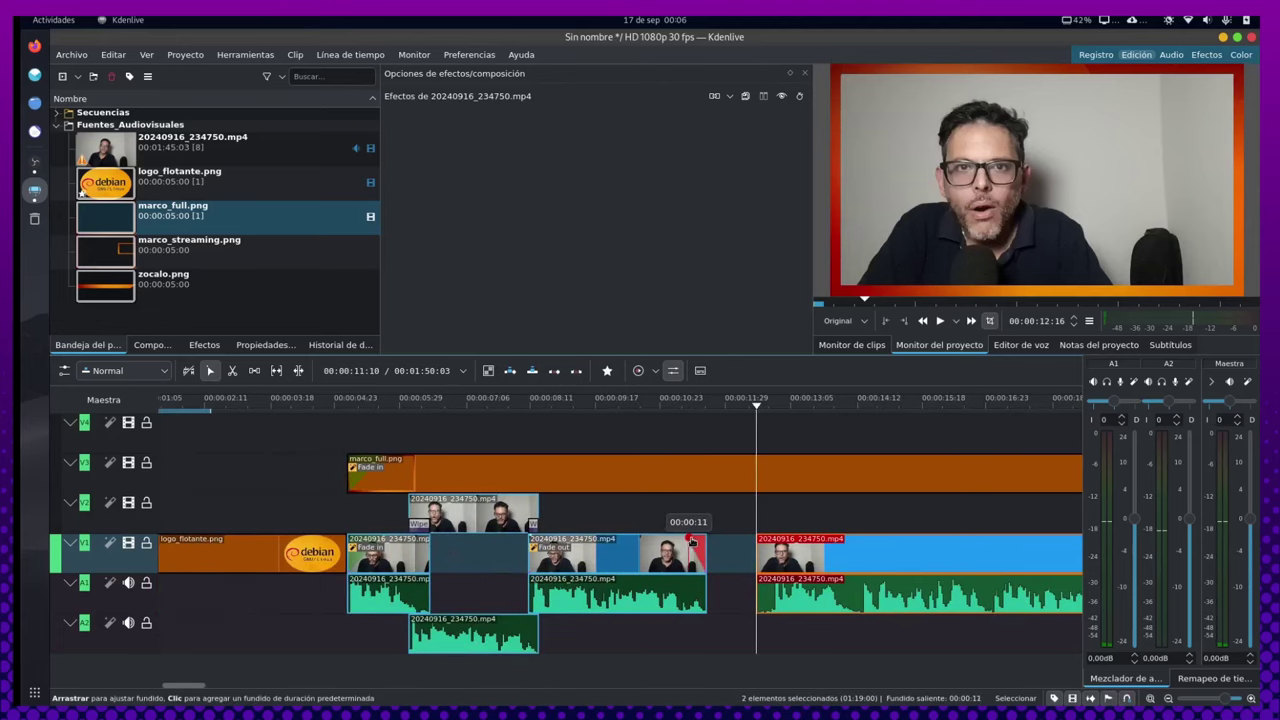
Razor marco_full.png at the video cut, fade out its first piece, and slide the rest left to close the gap
click(669, 401)
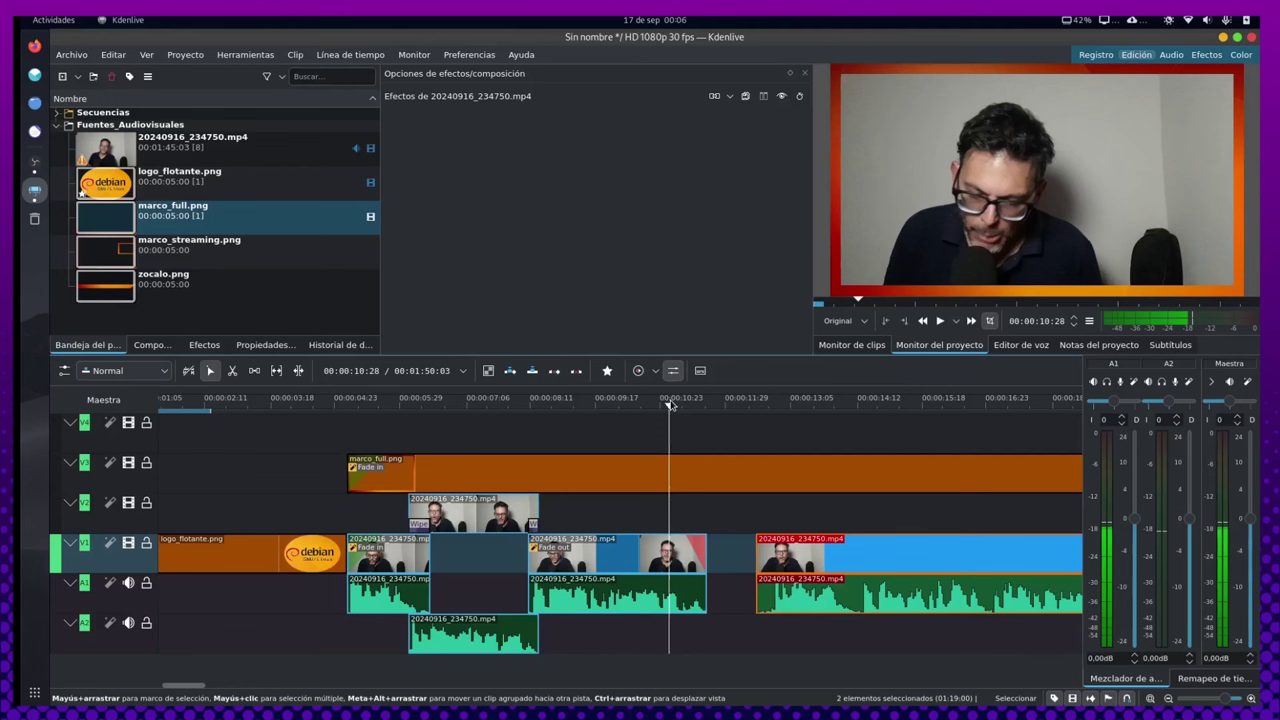
click(230, 372)
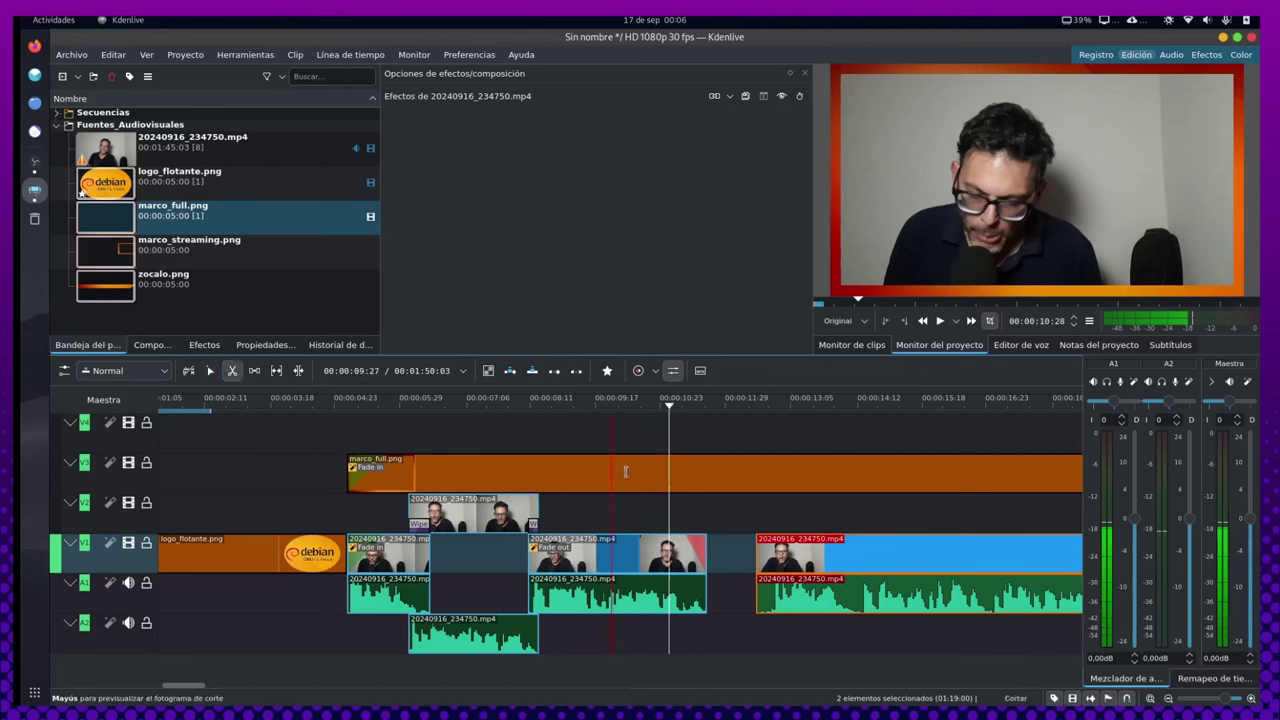
click(705, 465)
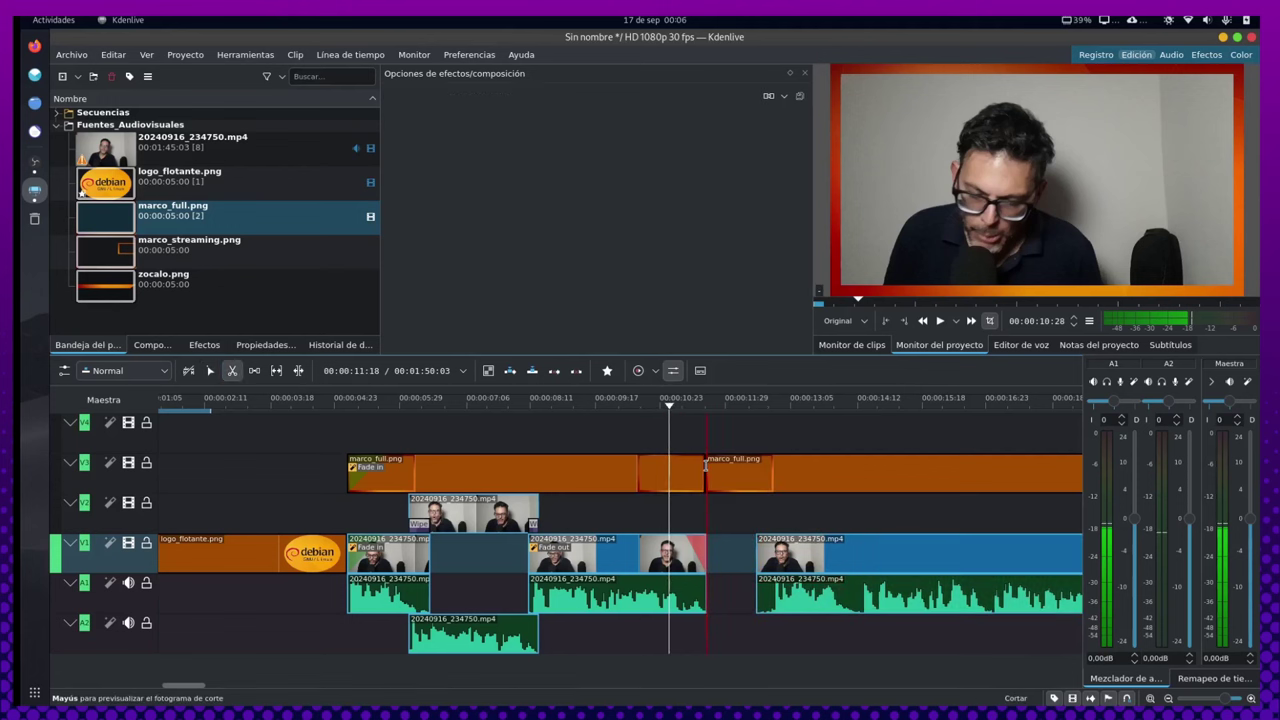
click(210, 371)
mouse_move(705, 461)
mouse_down()
mouse_move(695, 465)
mouse_move(762, 463)
mouse_move(744, 465)
mouse_up()
drag(790, 555, 741, 555)
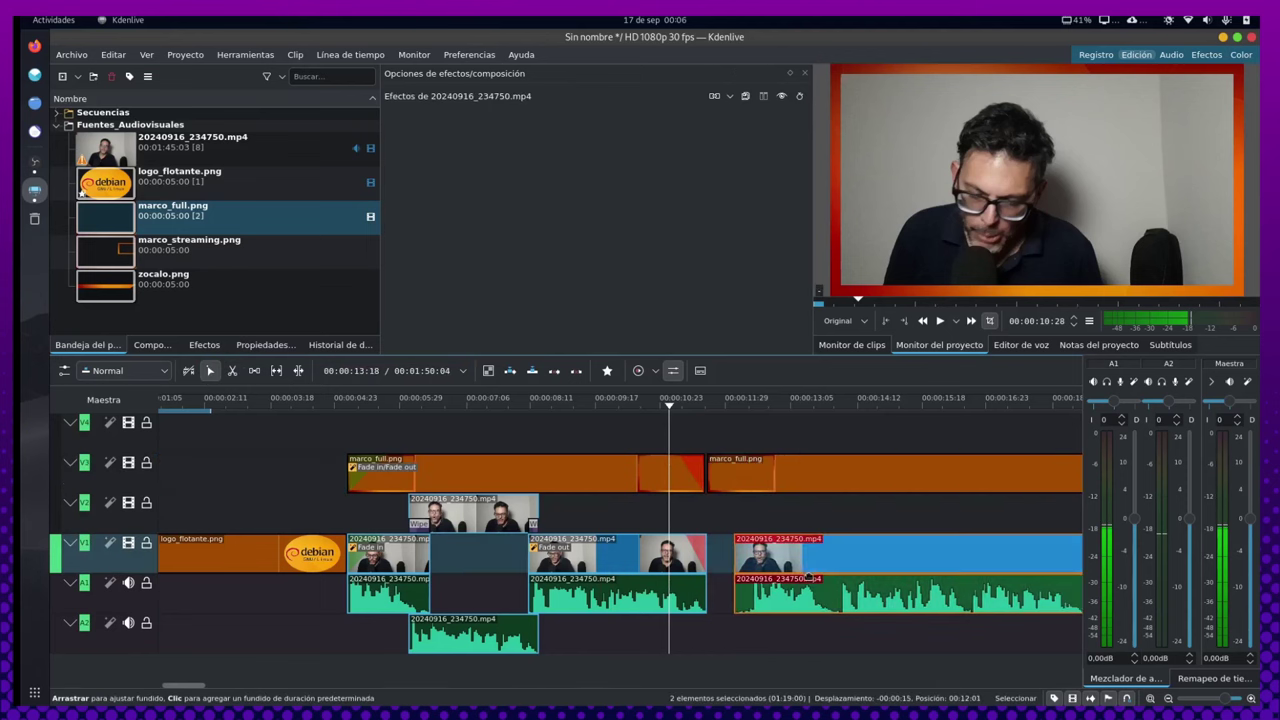
click(819, 464)
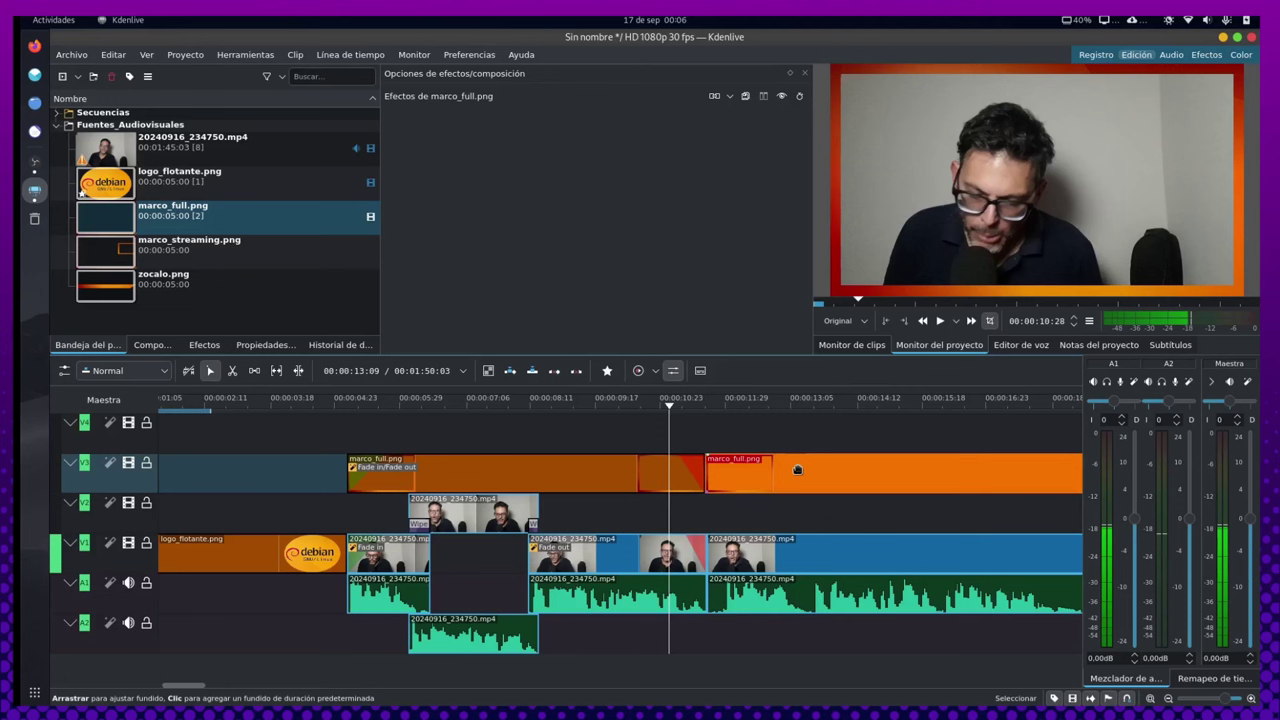
Add fade-ins to the second marco_full.png piece and the talking-head clip below it, then preview them
click(709, 461)
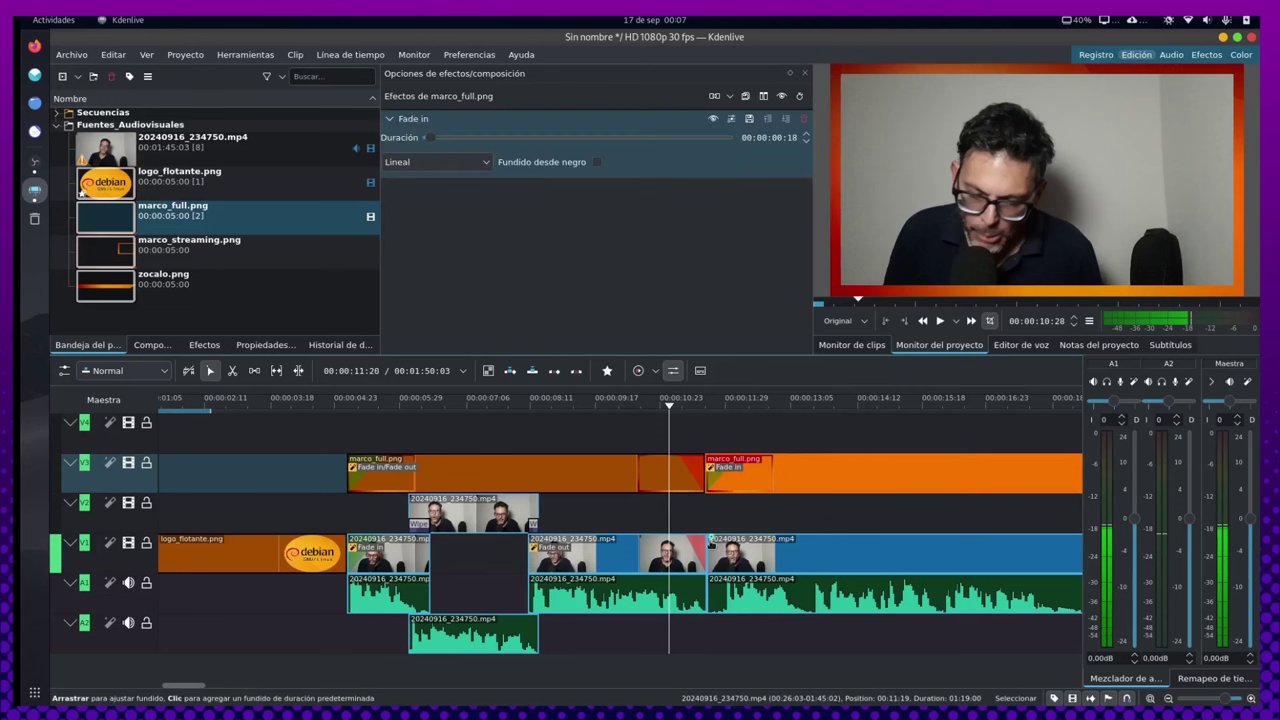
click(710, 540)
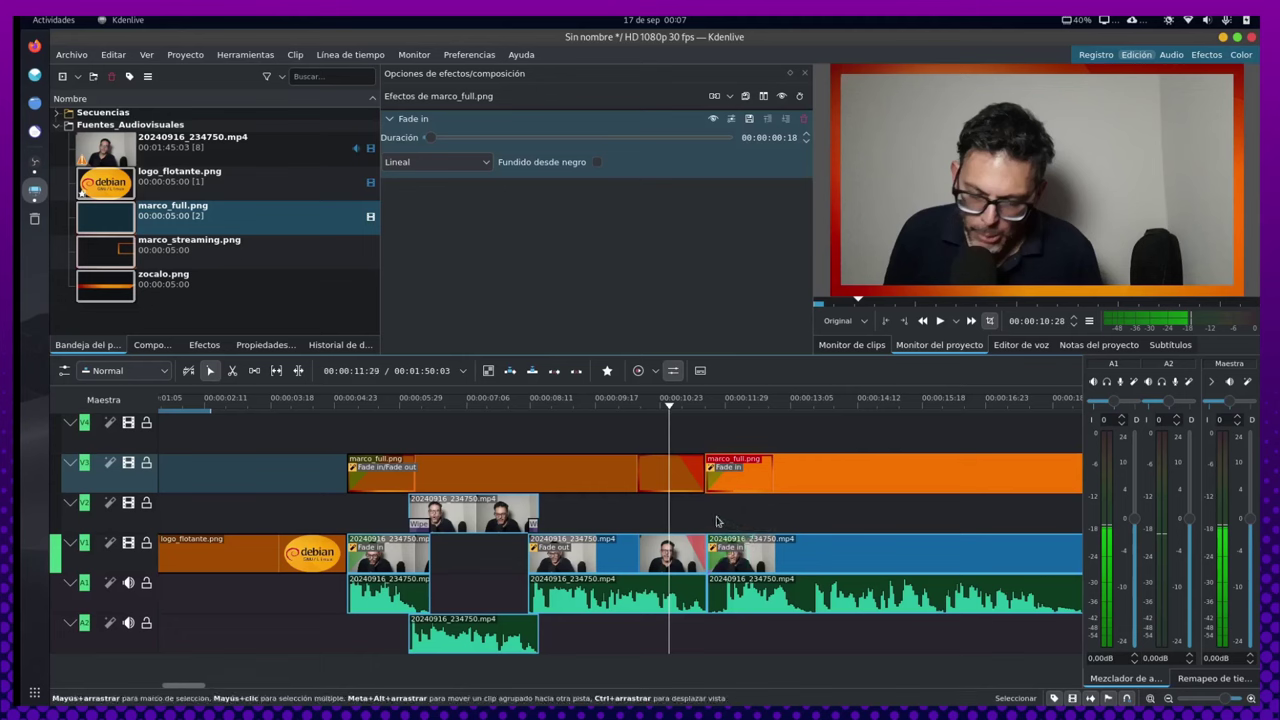
drag(665, 400, 634, 414)
key(space)
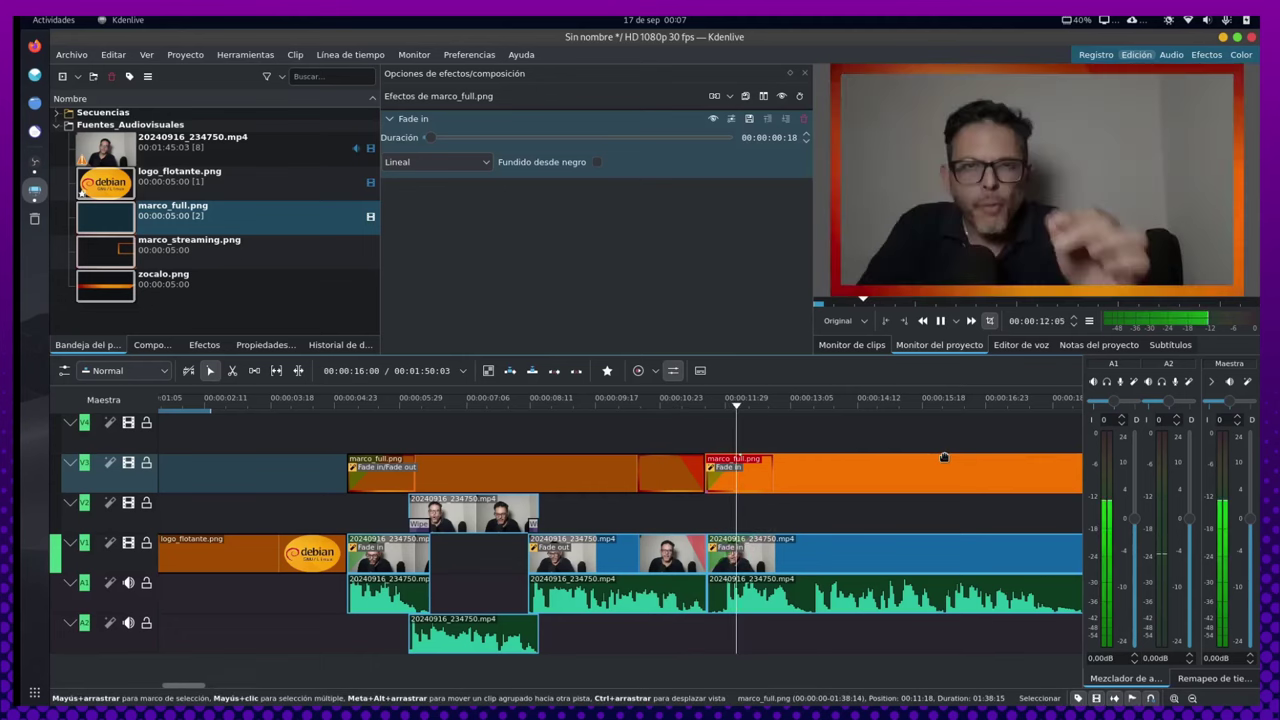
key(space)
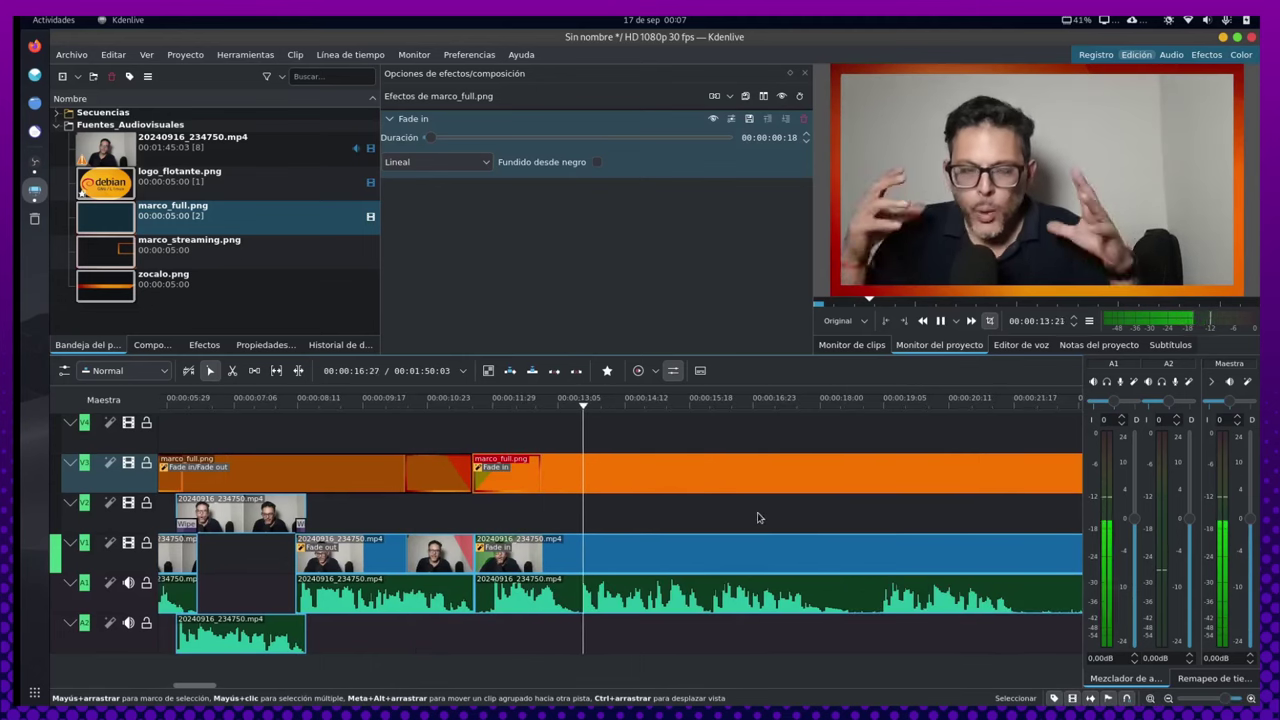
key(ctrl+z)
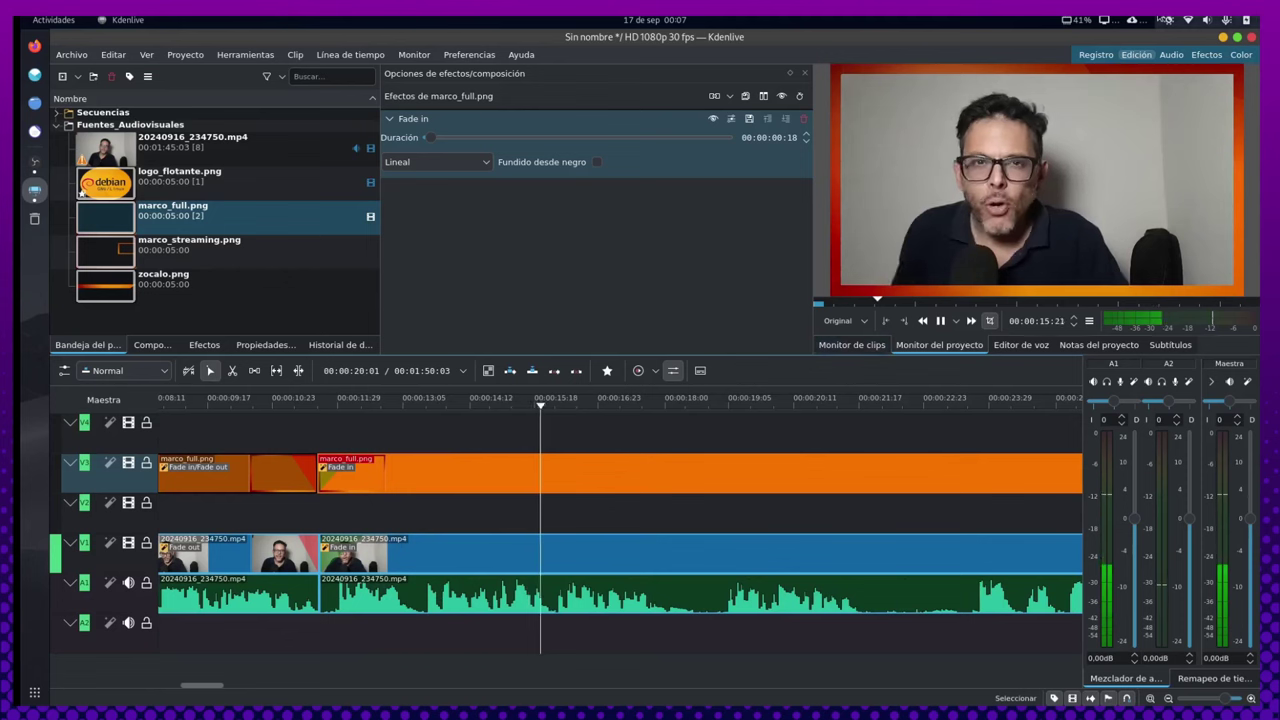
Razor-cut the talking-head clip again near 00:00:18
scroll(1209, 22, down, 2)
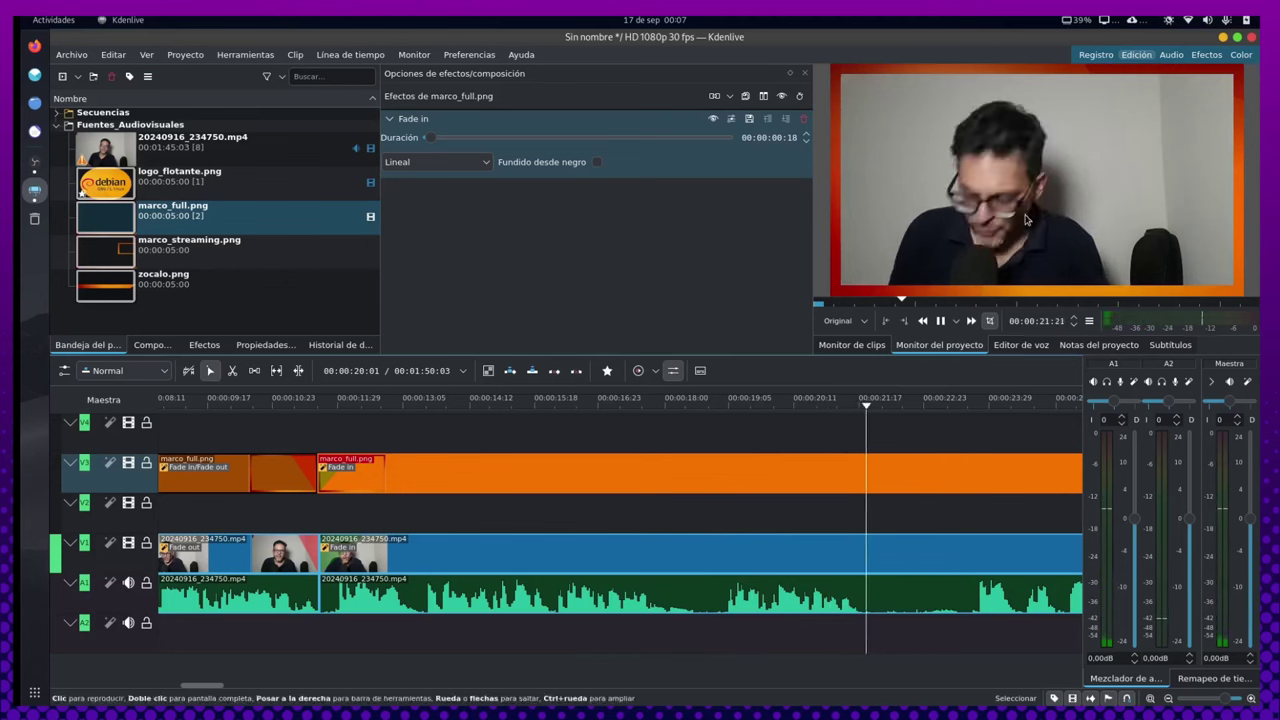
key(space)
click(232, 370)
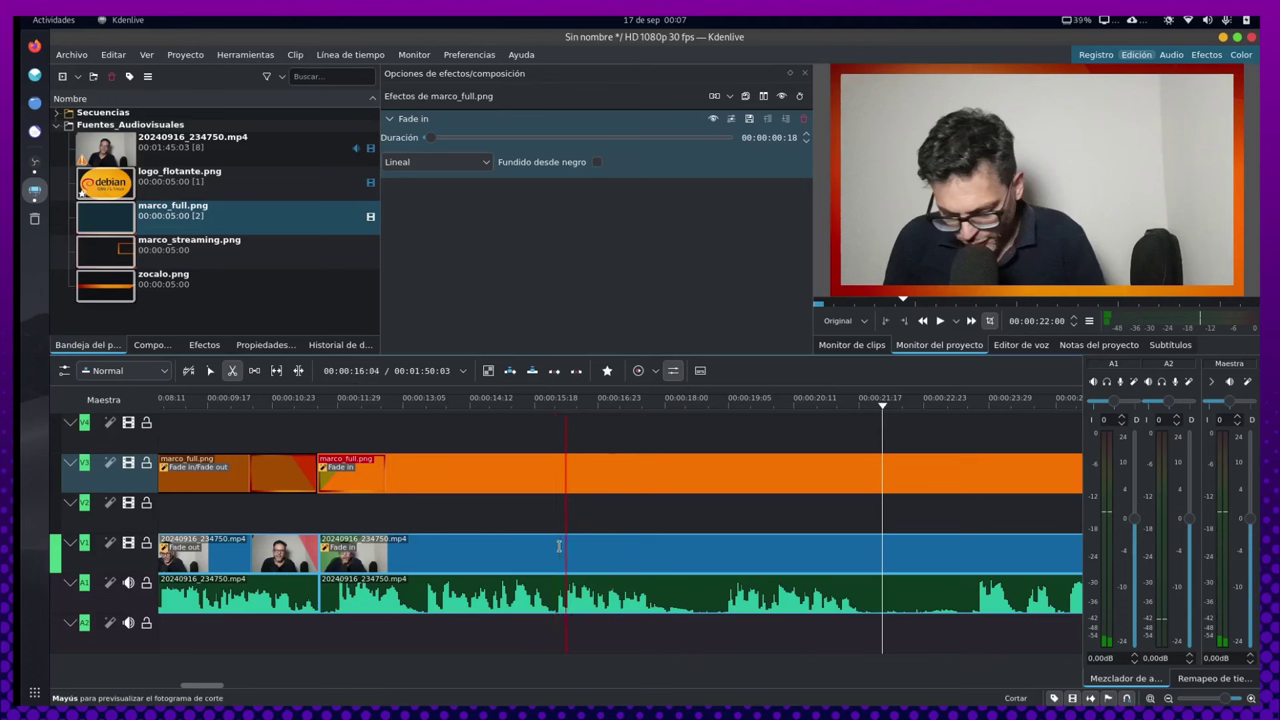
click(450, 398)
key(space)
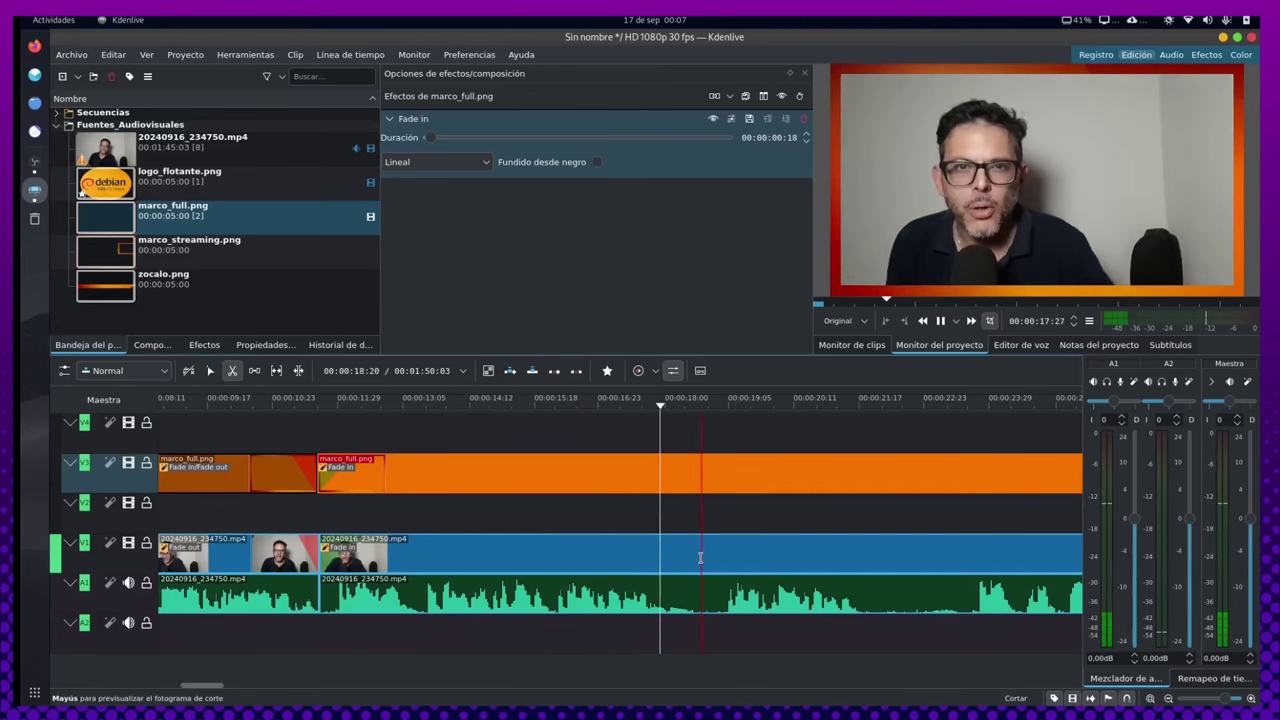
click(701, 548)
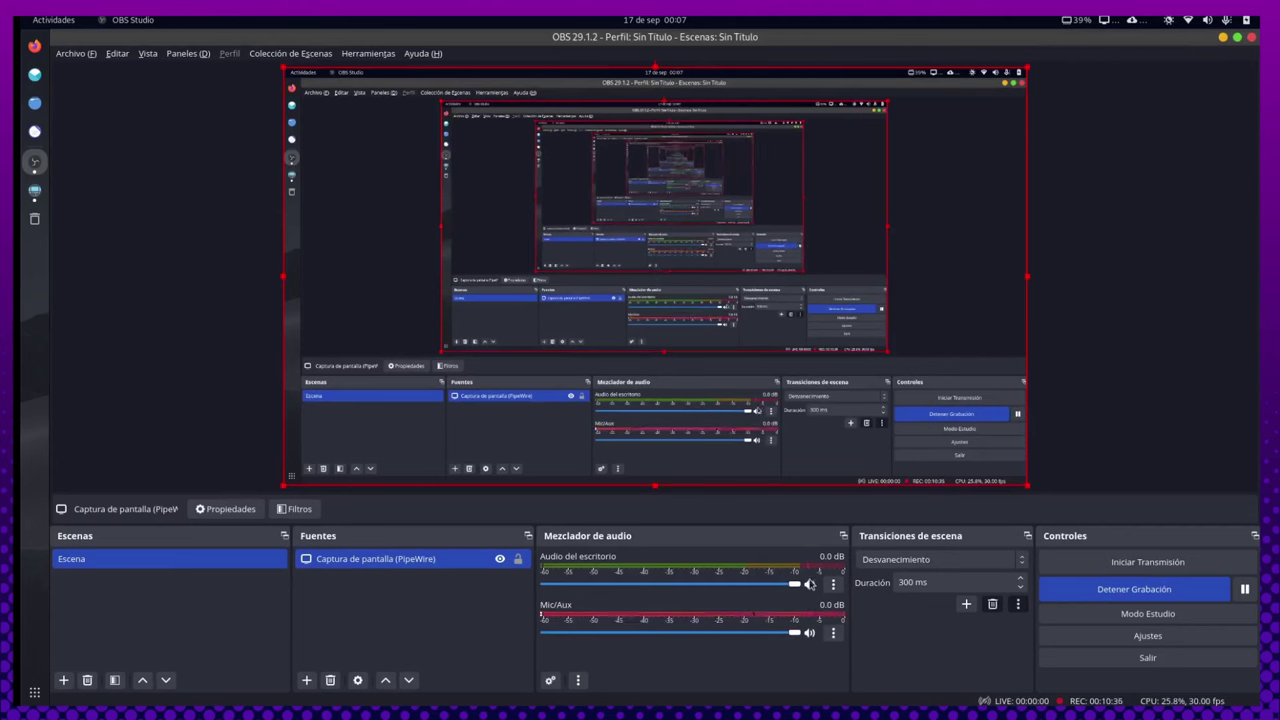
Drag the Audio del escritorio volume in the Audio Mixer down to about -10.7 dB
drag(785, 588, 792, 587)
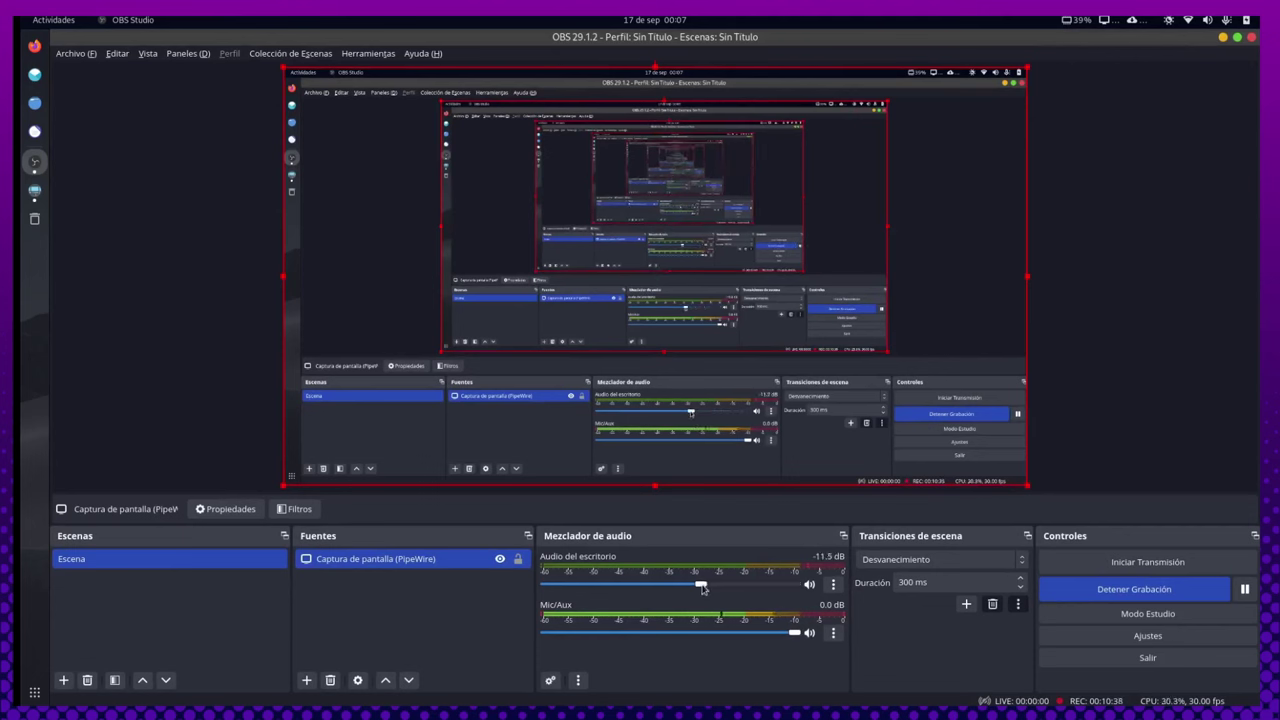
drag(713, 588, 704, 590)
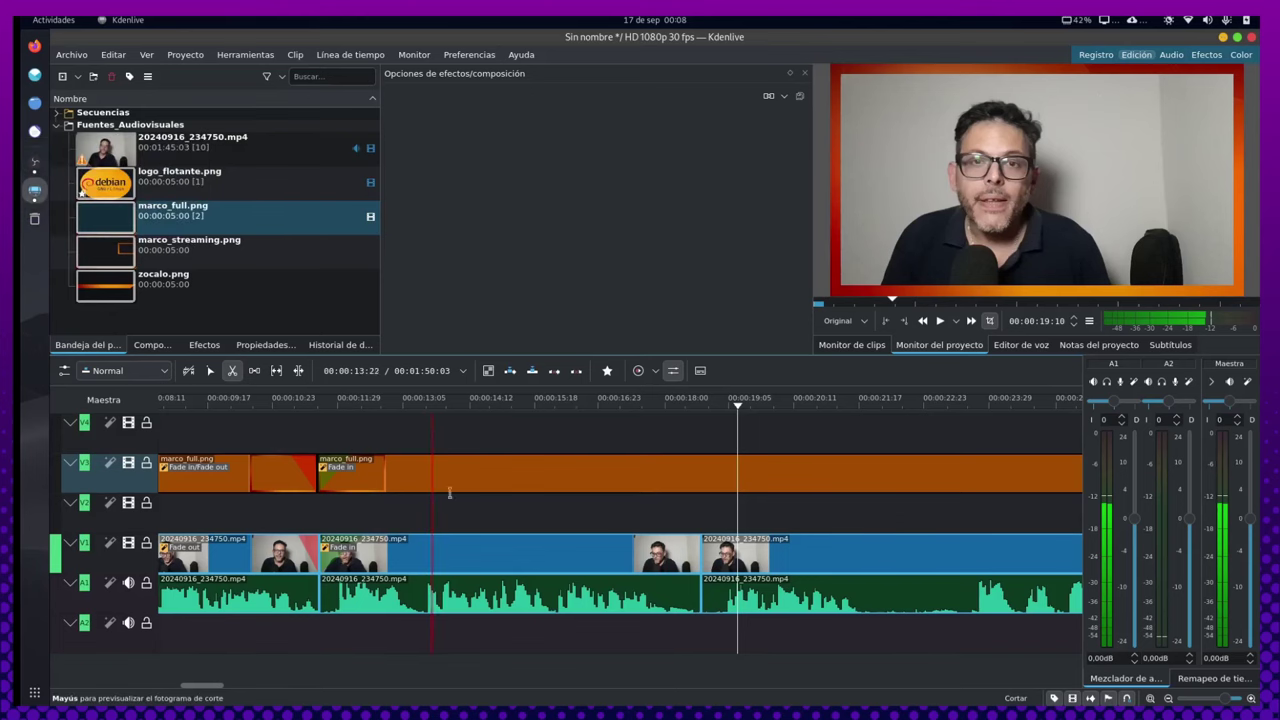
Play the edit back from about 3 seconds into the Debian intro
ctrl+scroll(450, 493, down, 4)
key(Home)
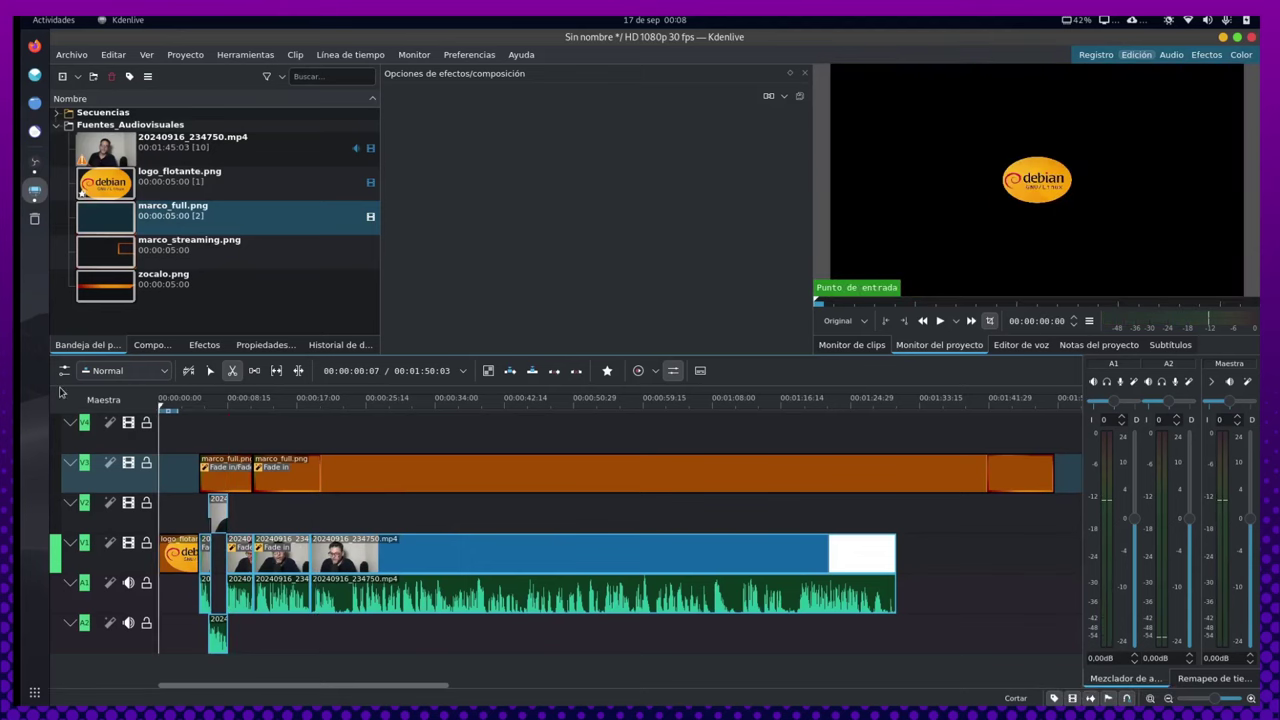
click(190, 407)
key(space)
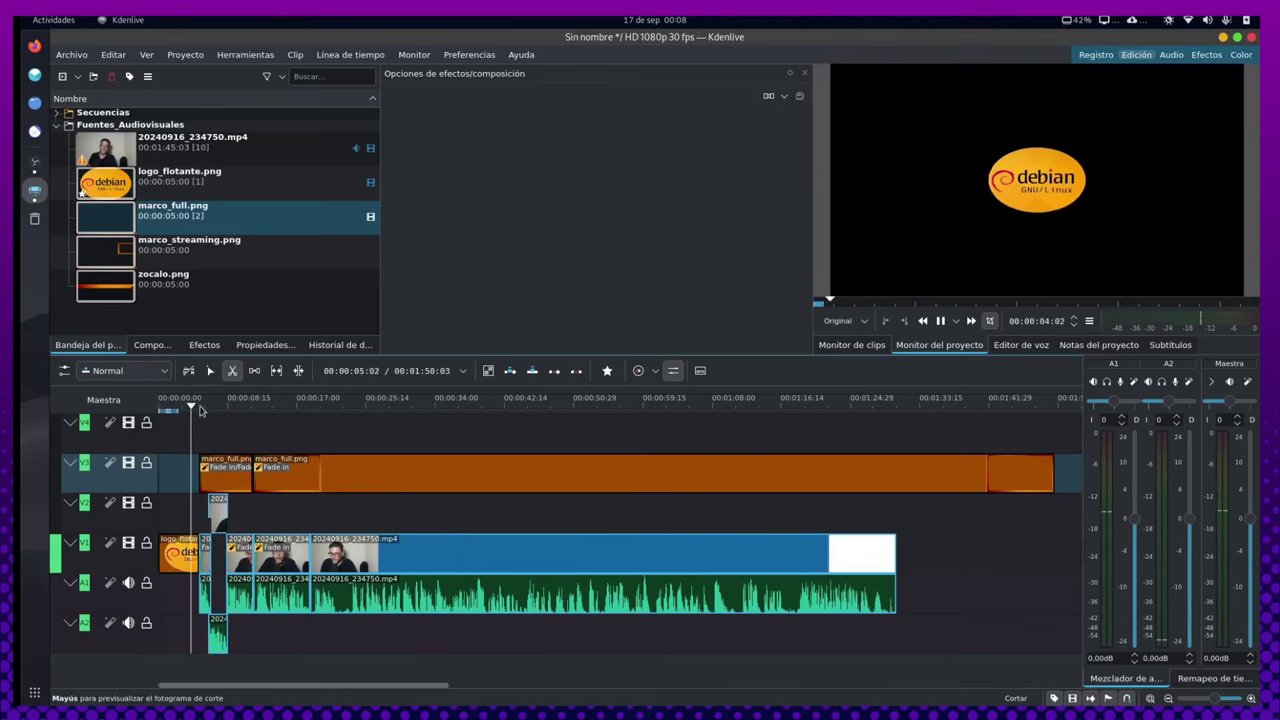
ctrl+scroll(200, 412, up, 3)
ctrl+scroll(200, 412, up, 3)
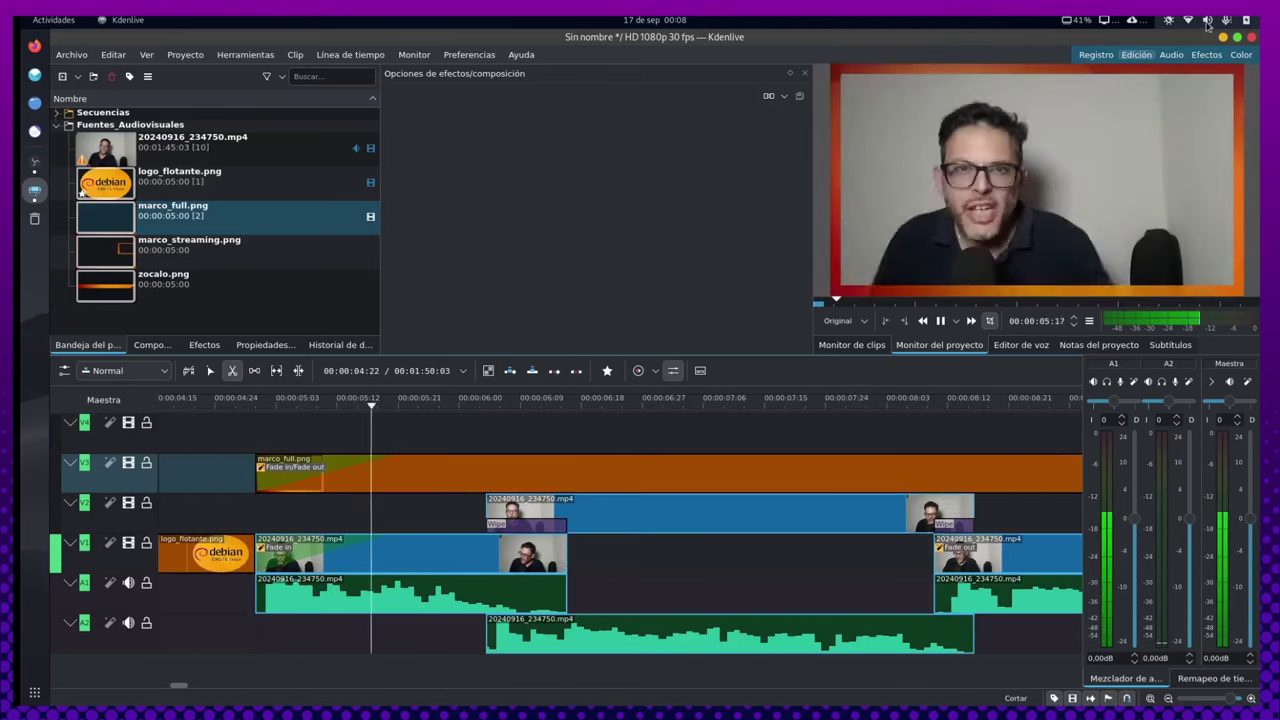
Glance at Notas del proyecto, then split the talking-head clip again near 00:00:23
click(1099, 344)
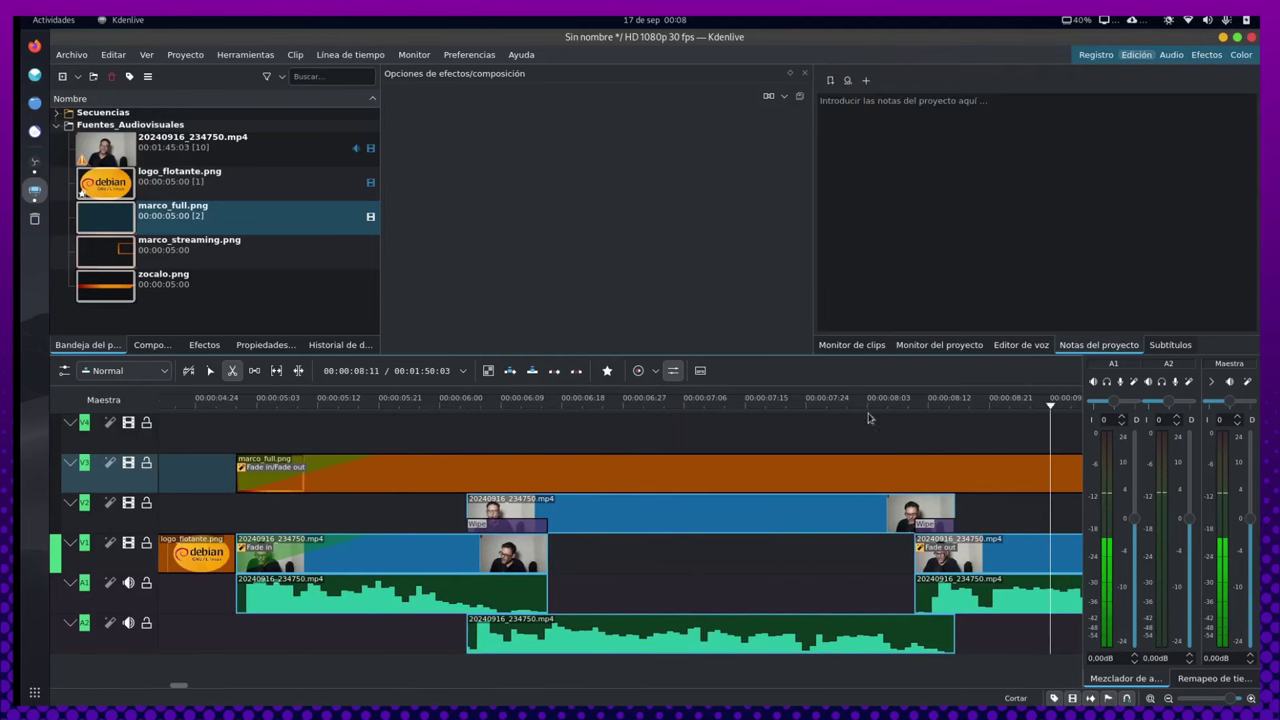
click(939, 344)
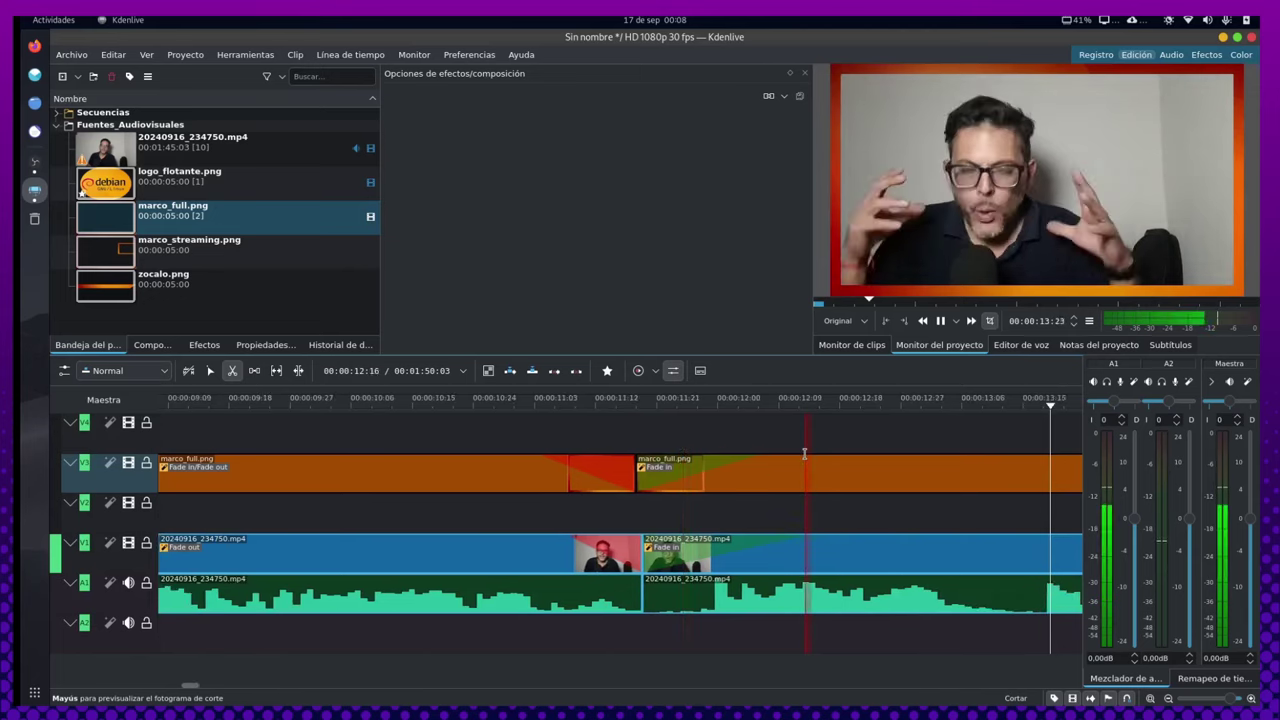
scroll(804, 455, down, 2)
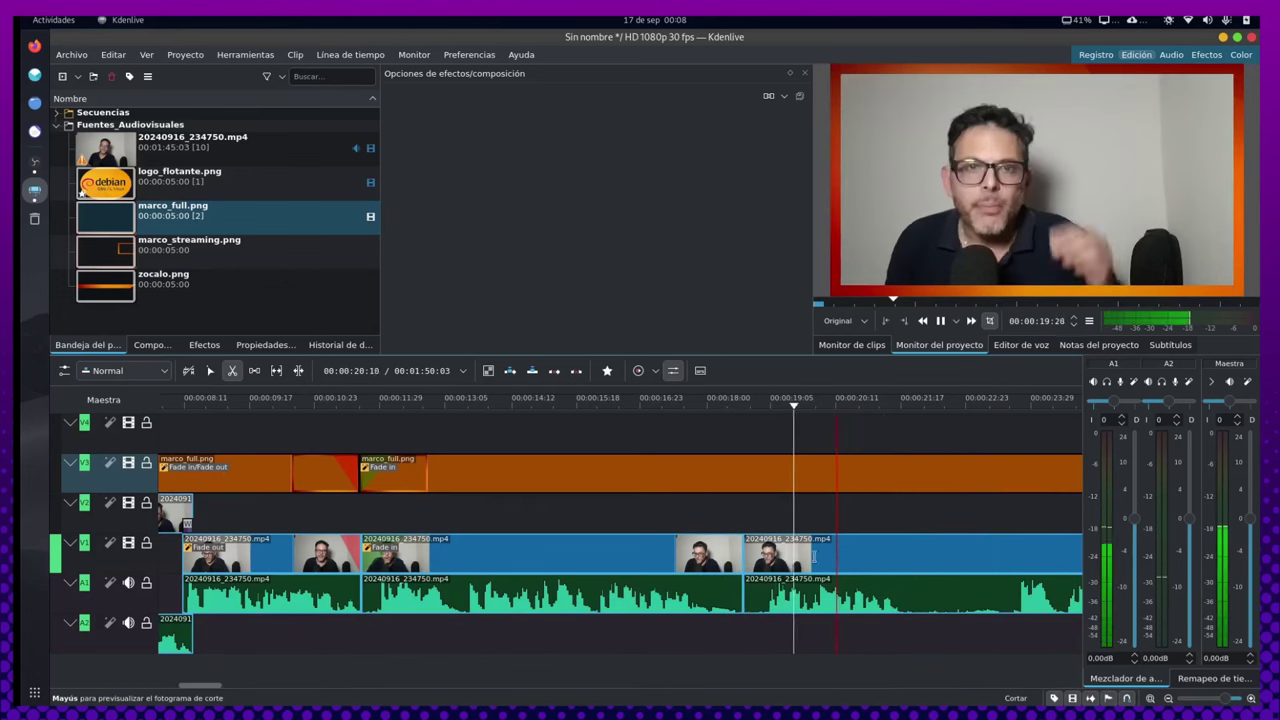
key(space)
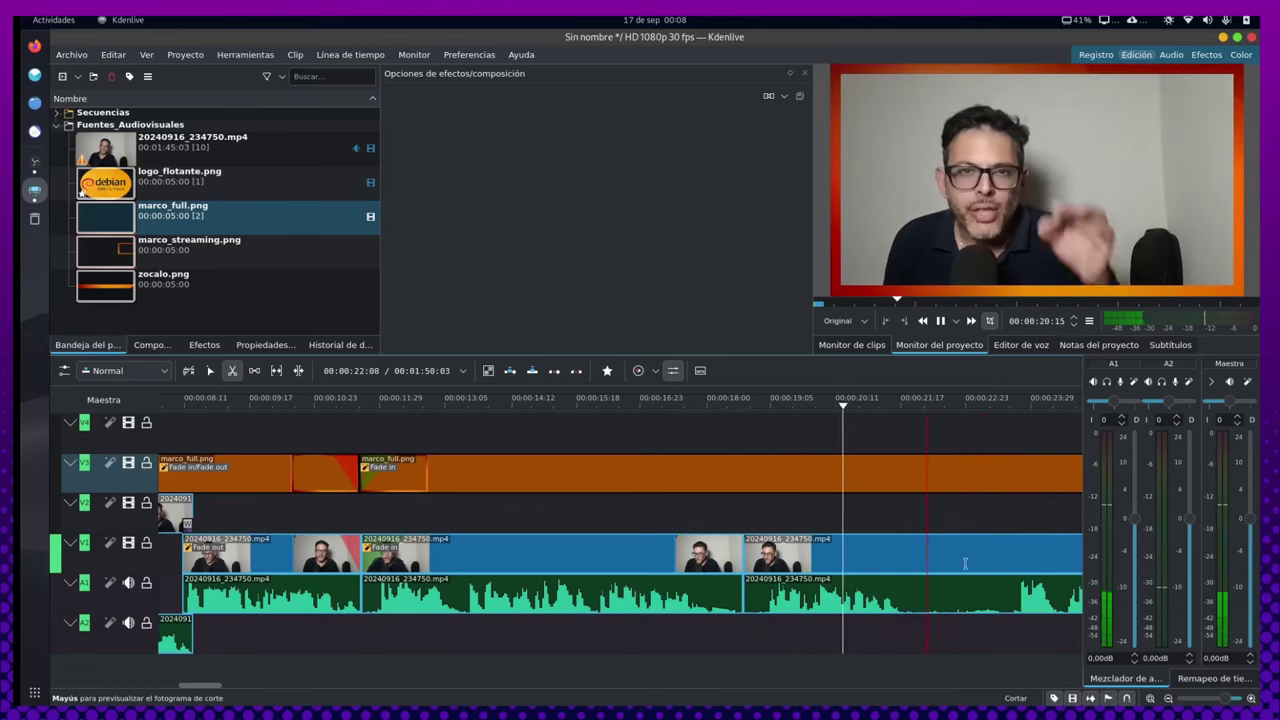
click(1016, 558)
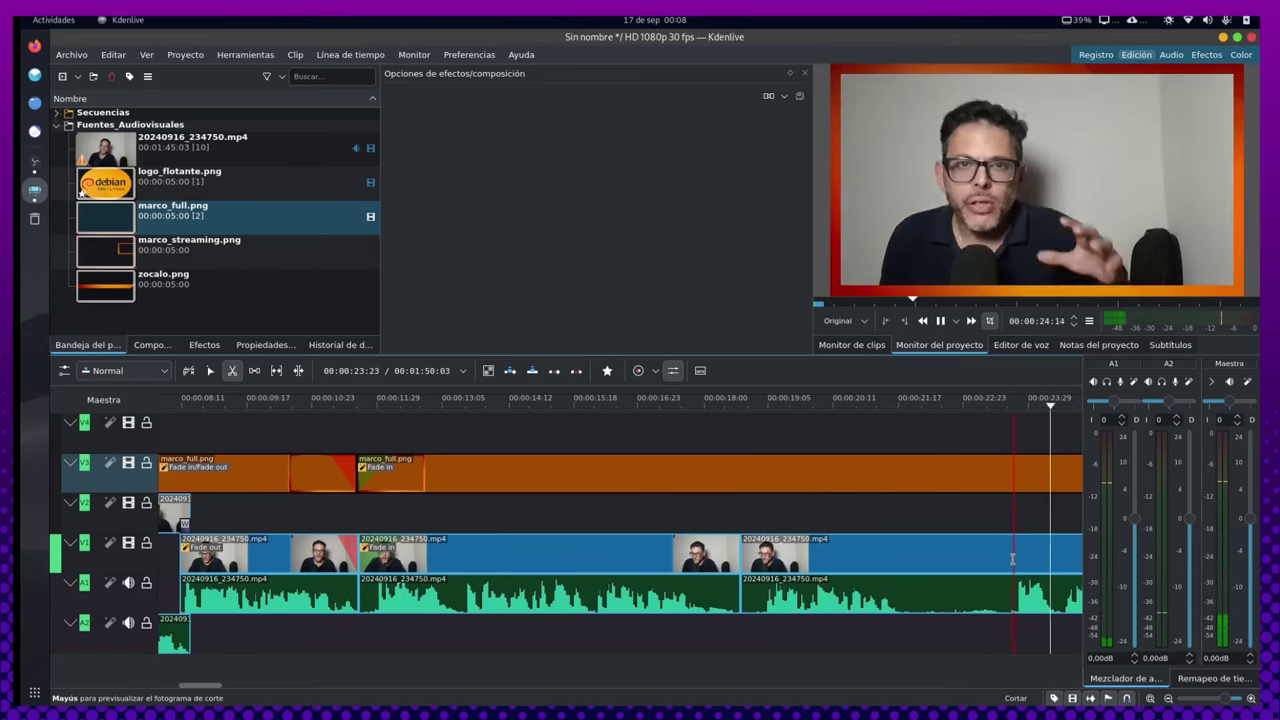
key(space)
Move the clip after the new cut up onto V2/A2, overlapping the V1 clip
key(s)
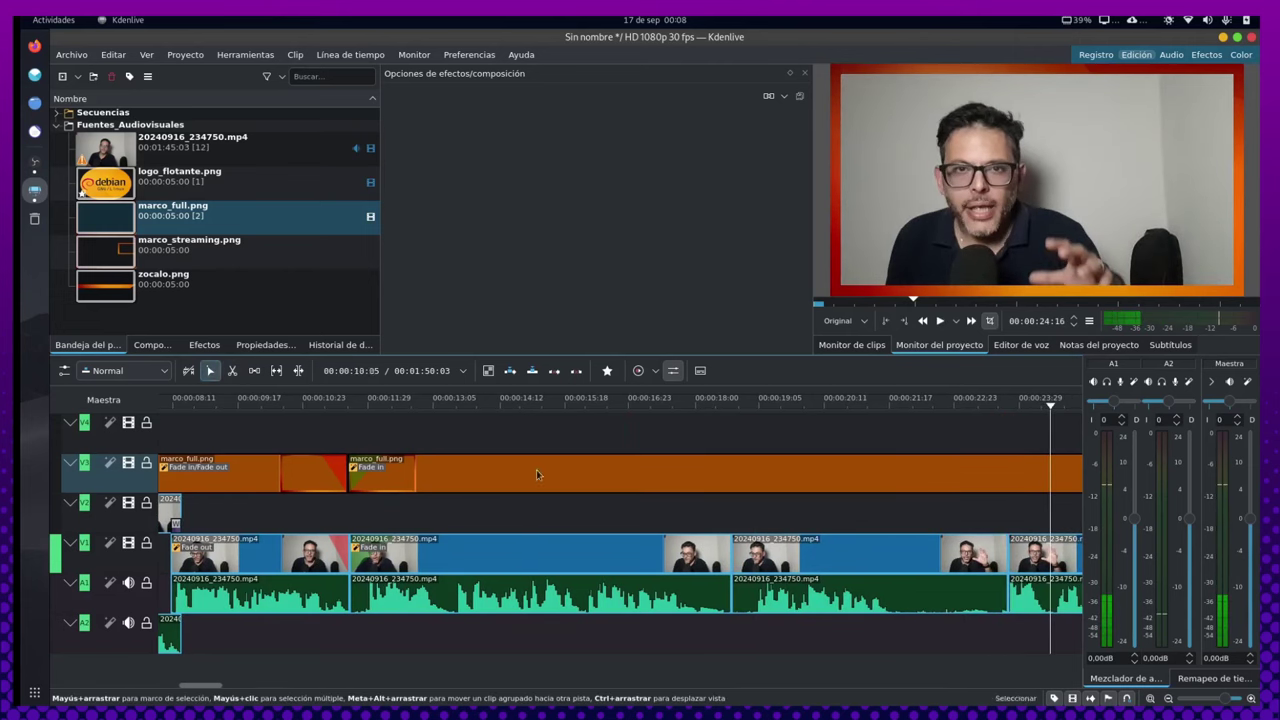
click(850, 555)
mouse_move(736, 560)
mouse_down()
mouse_move(736, 523)
mouse_move(716, 523)
mouse_up()
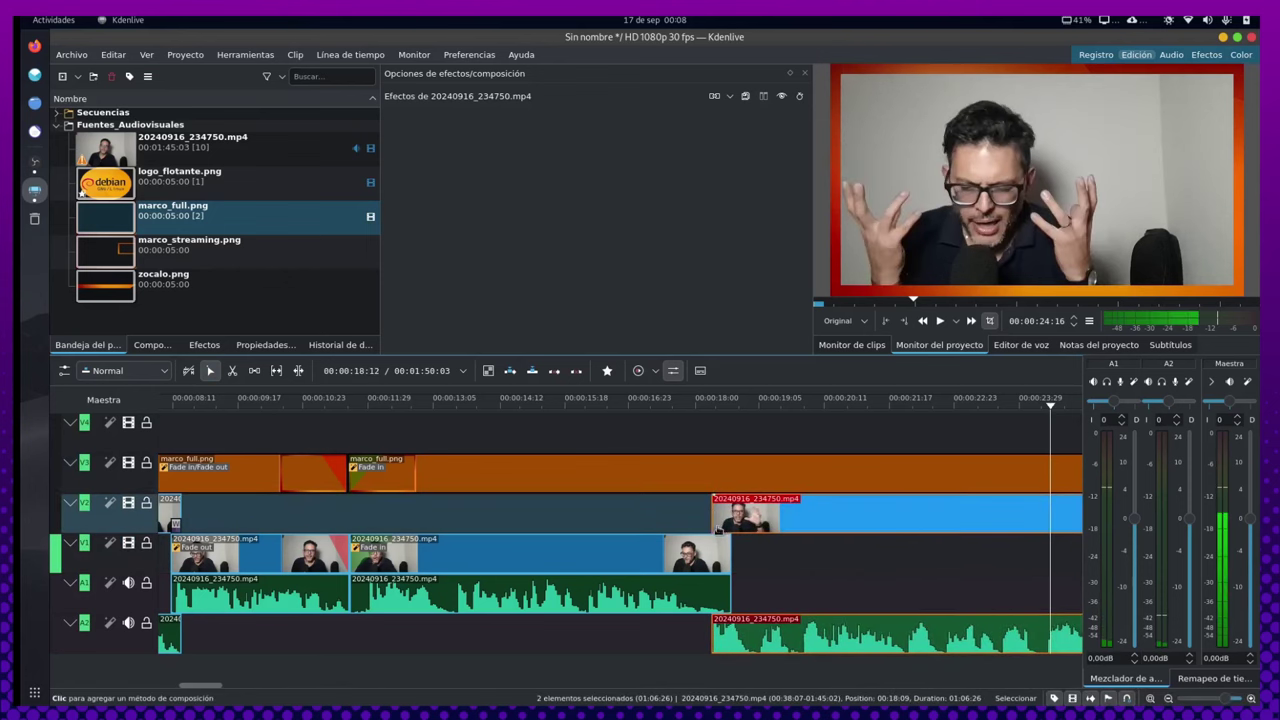
Add a Wipe composition at the overlap with Suavidad 100 and play it back
click(718, 530)
drag(665, 168, 795, 169)
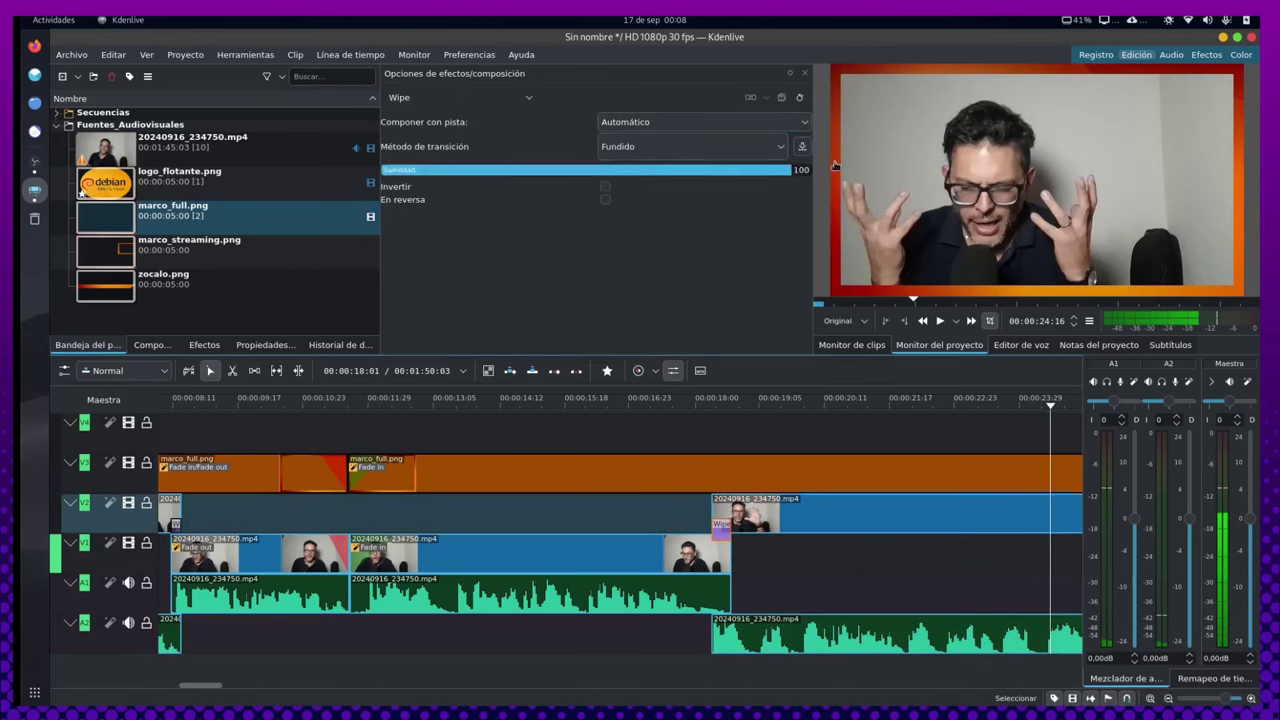
click(672, 405)
key(space)
key(space)
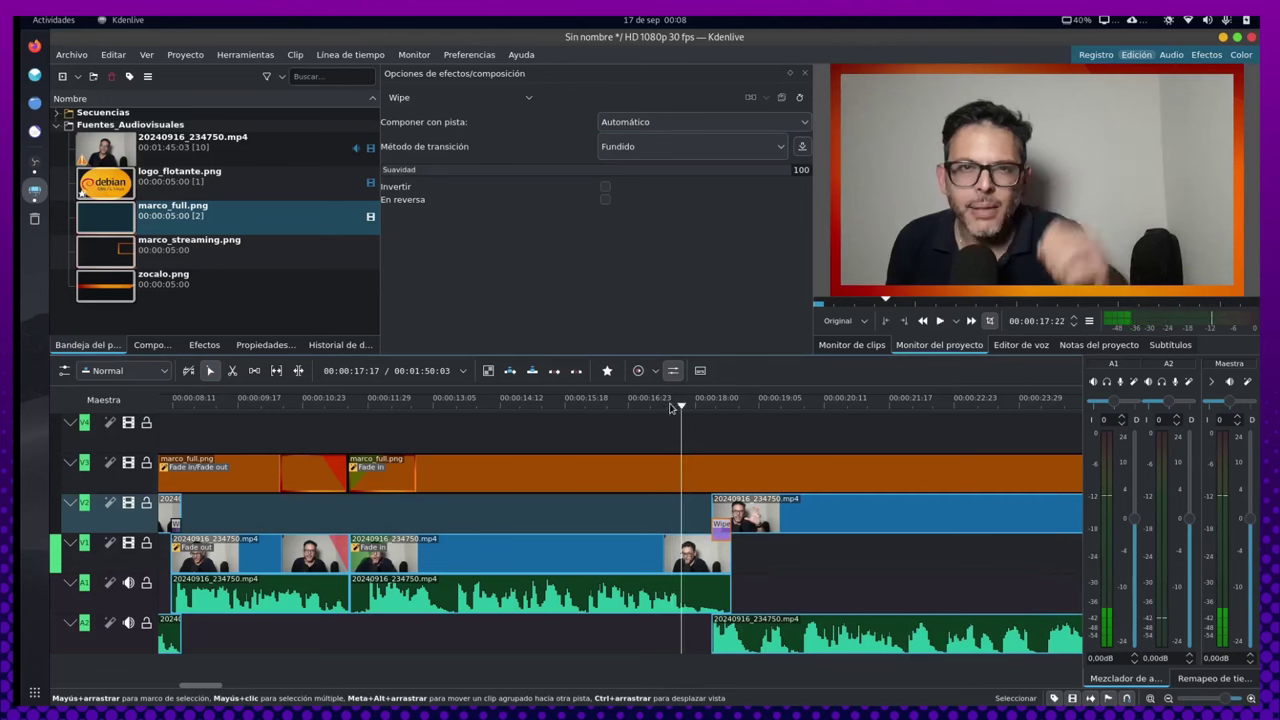
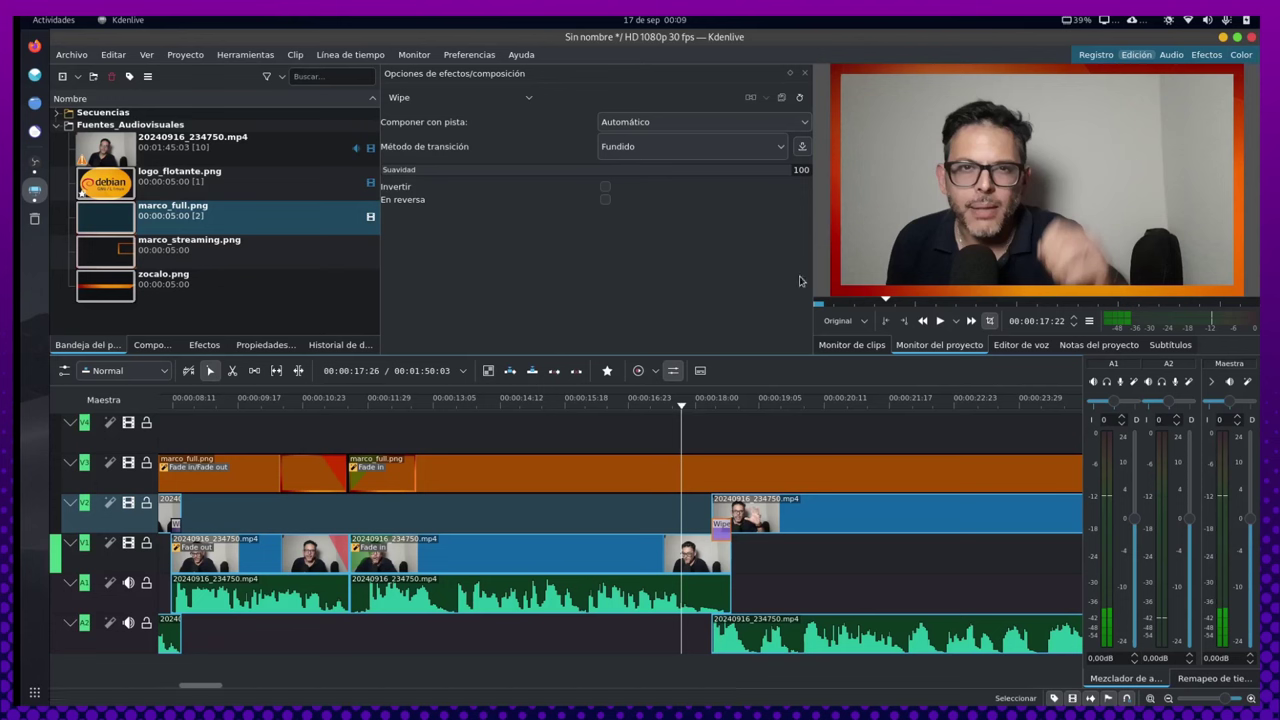
Review the footage and razor-cut the V2/A2 talking-head clip and its audio at two points
key(space)
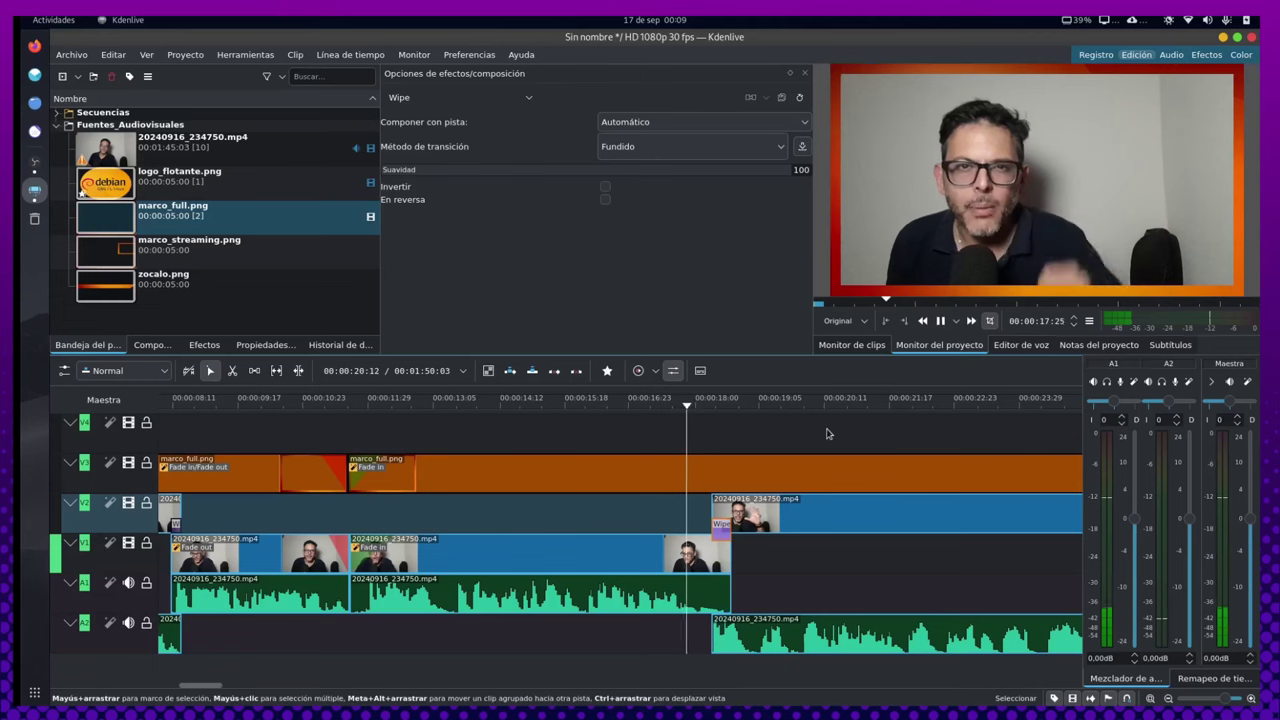
scroll(849, 499, down, 3)
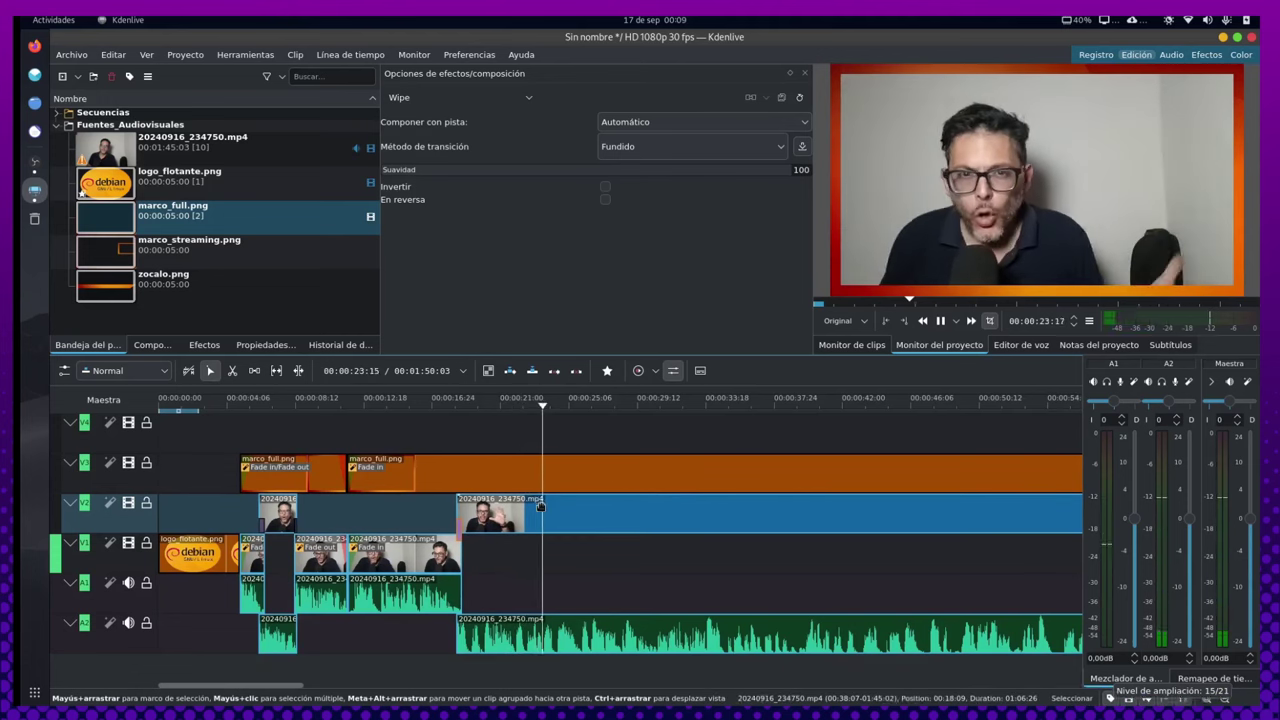
scroll(540, 512, down, 1)
scroll(540, 512, down, 1)
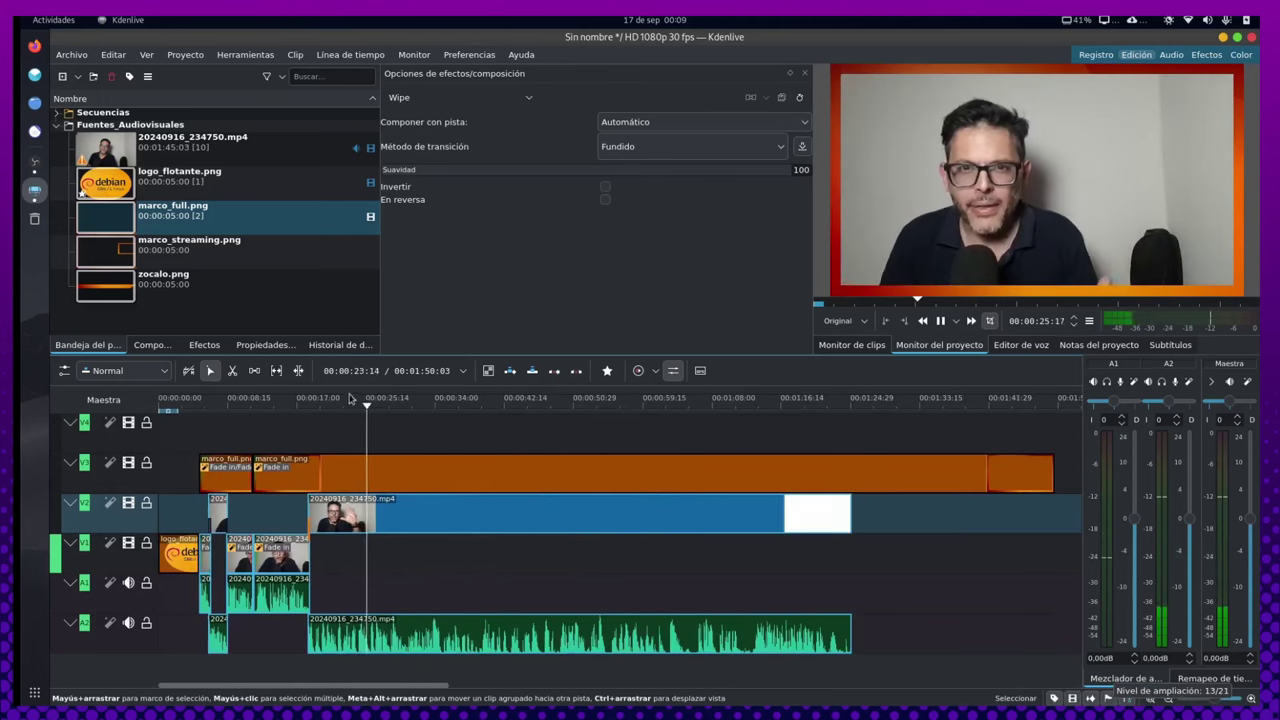
click(232, 371)
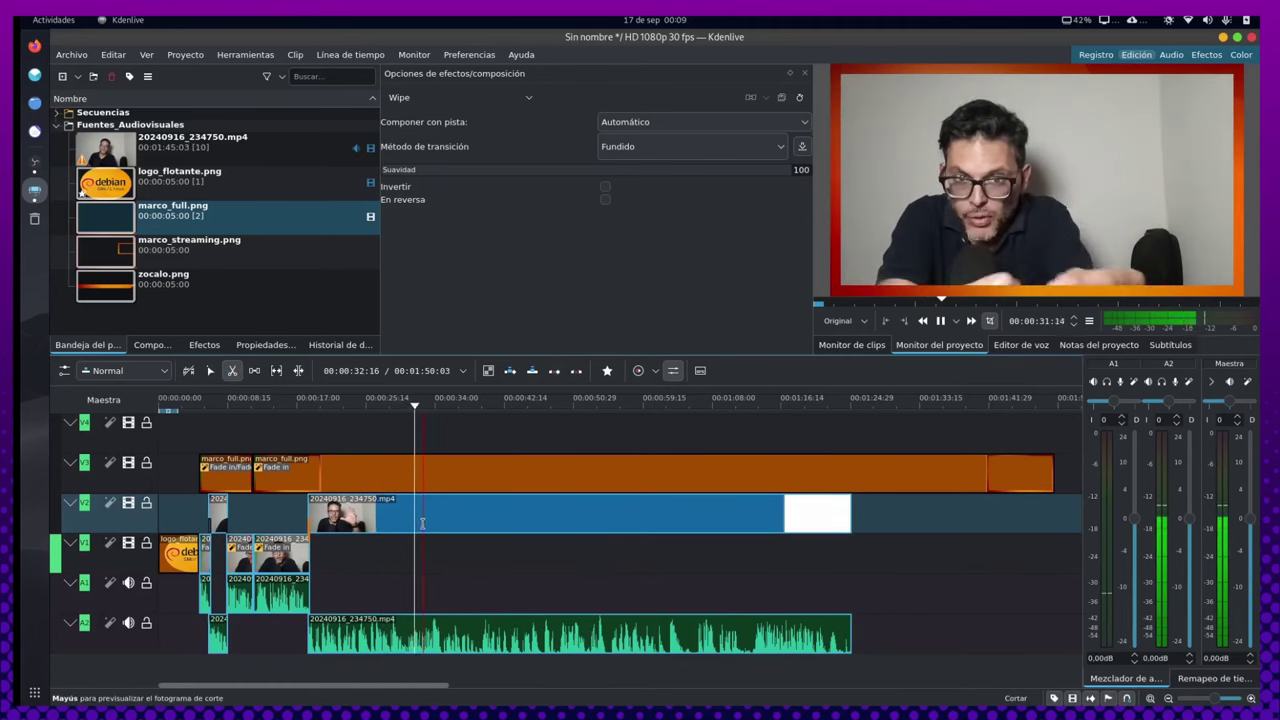
scroll(420, 520, up, 2)
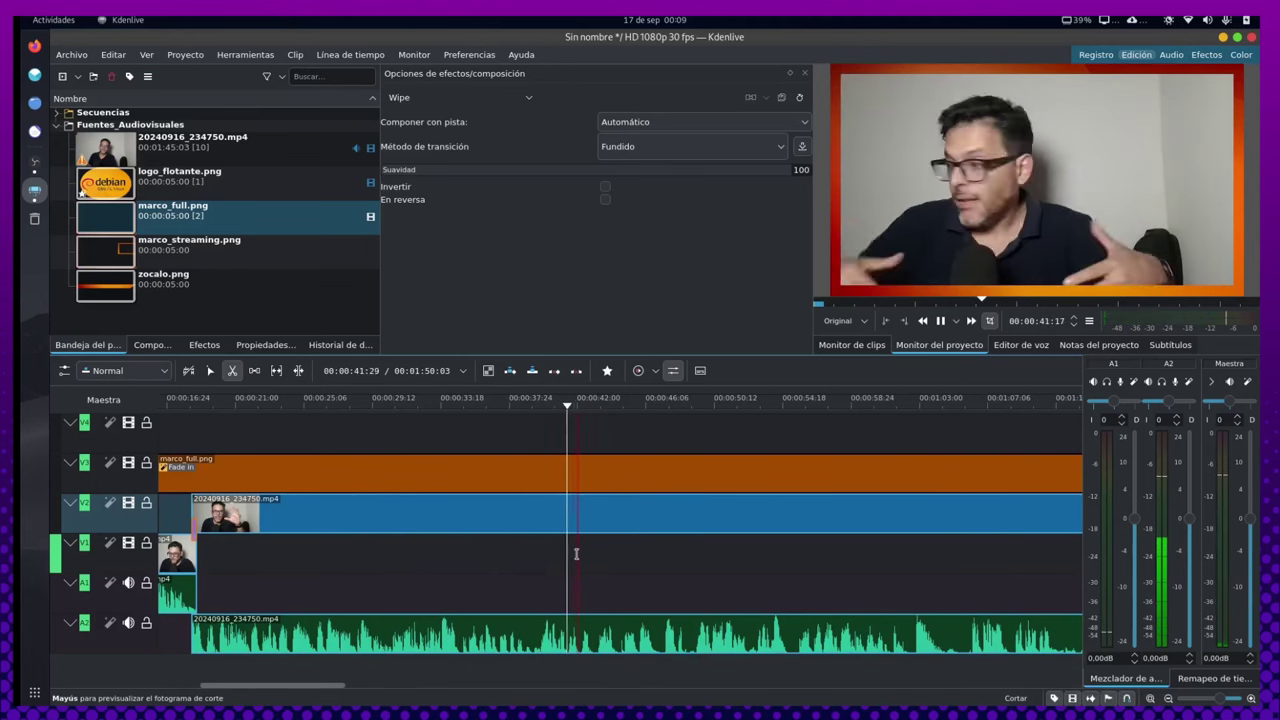
key(space)
click(567, 519)
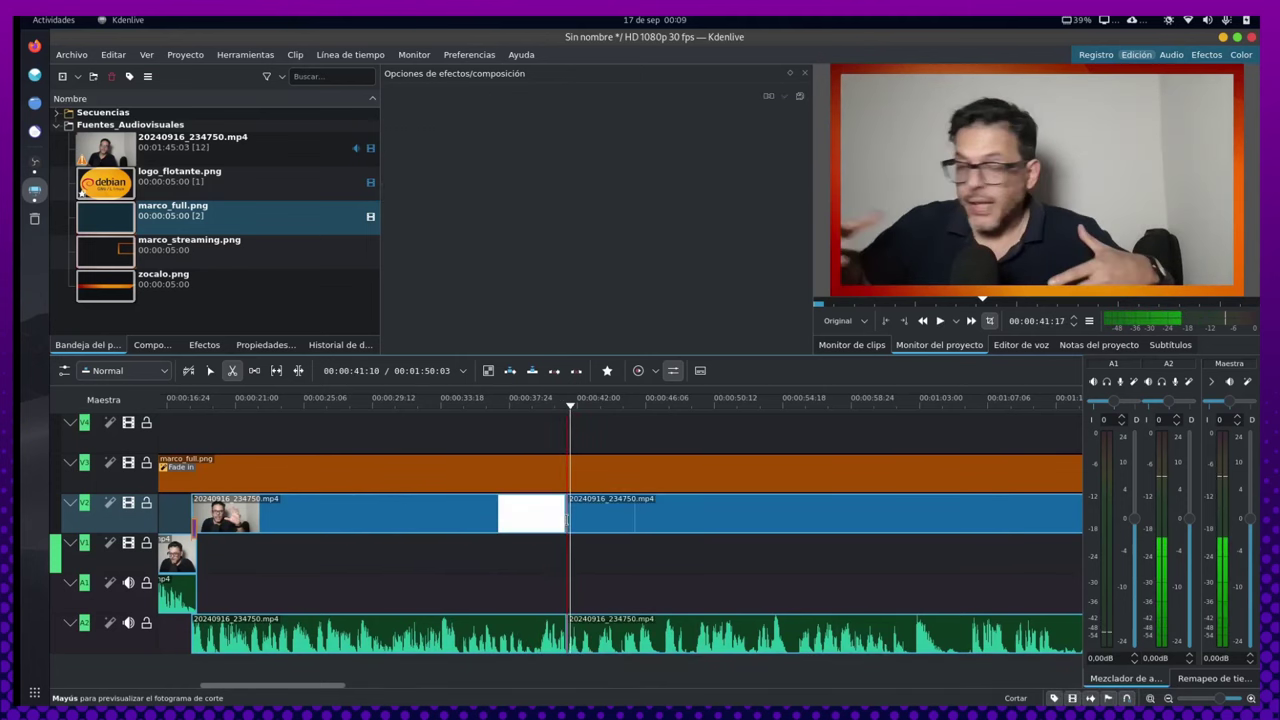
key(space)
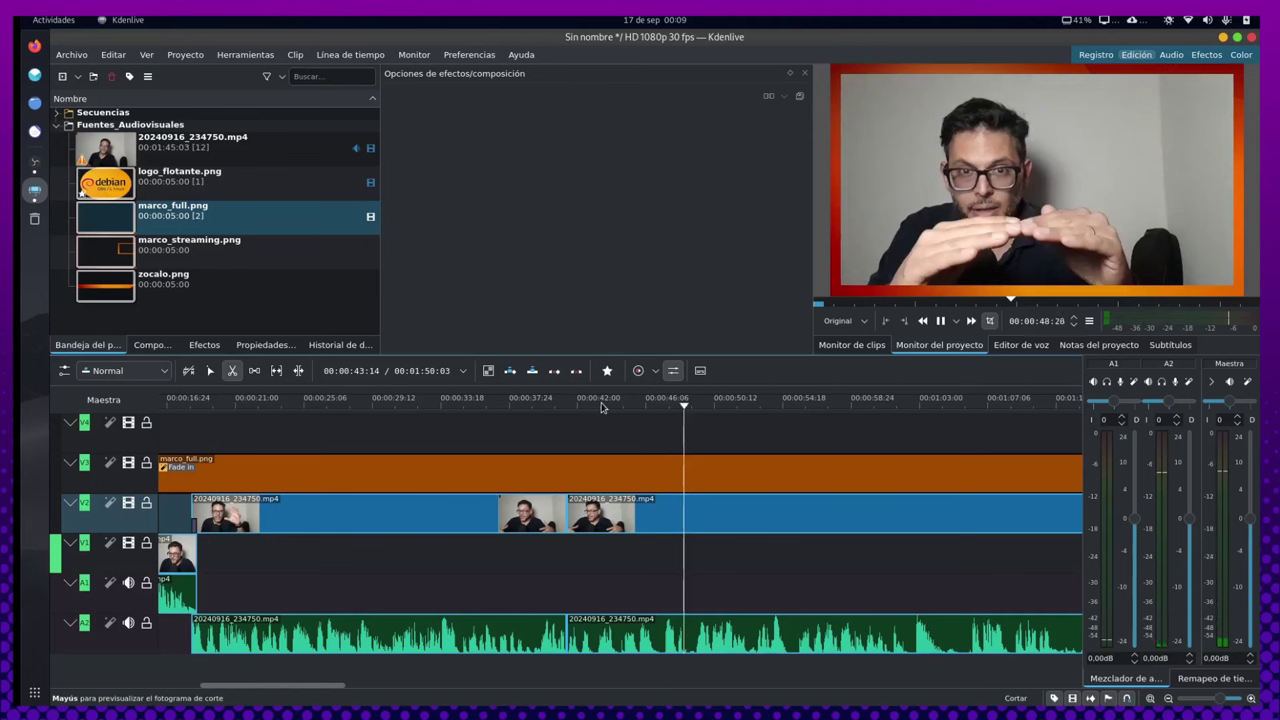
key(space)
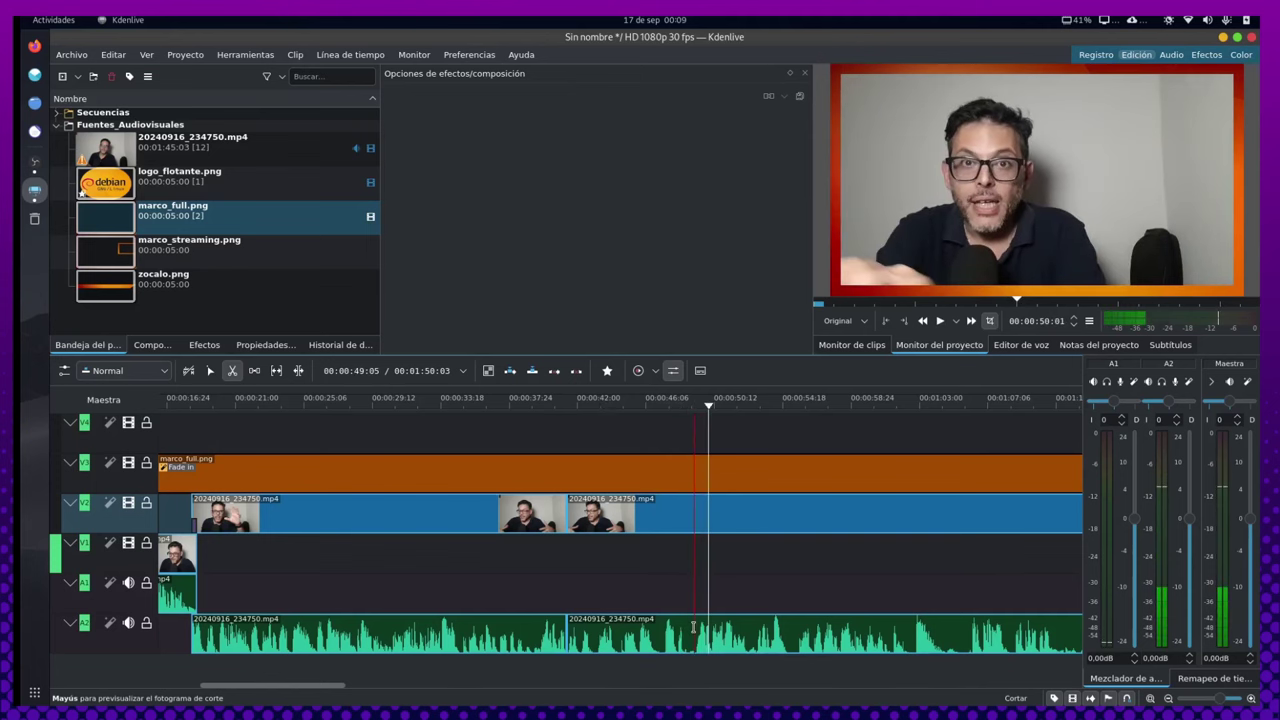
click(693, 627)
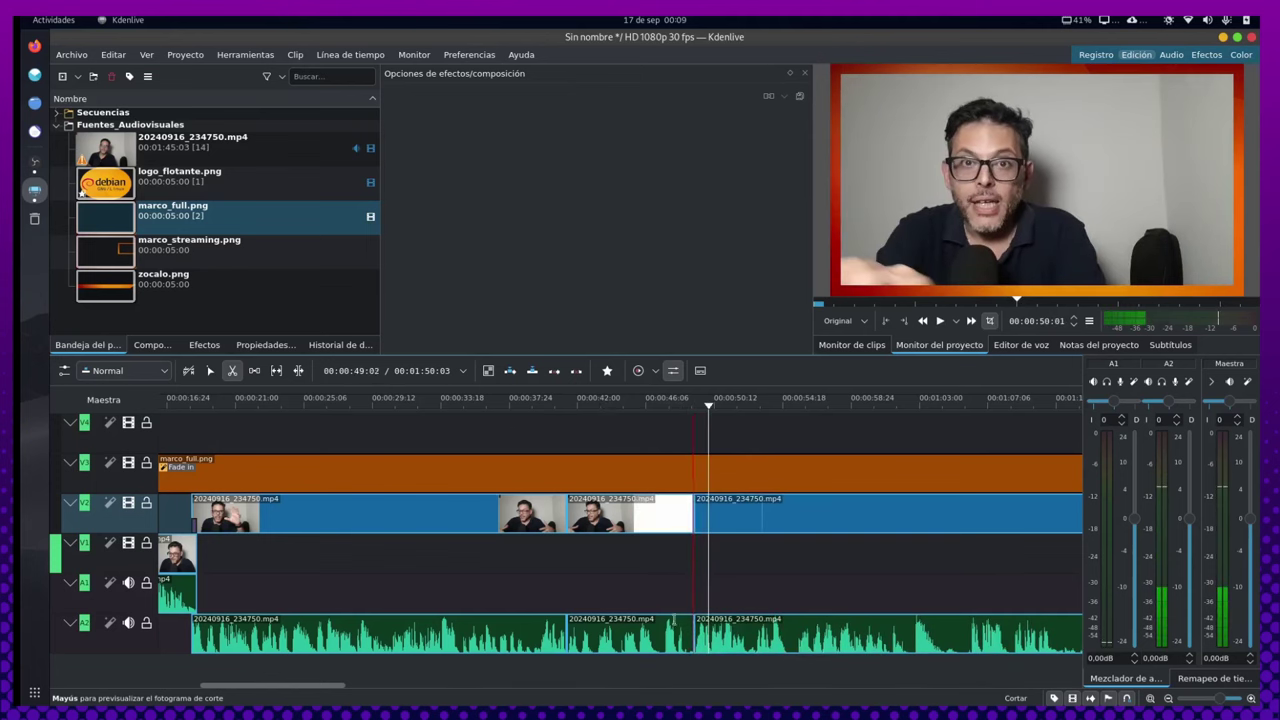
Make a third cut in the talking-head clip at 00:00:39:11
click(549, 408)
key(space)
click(508, 405)
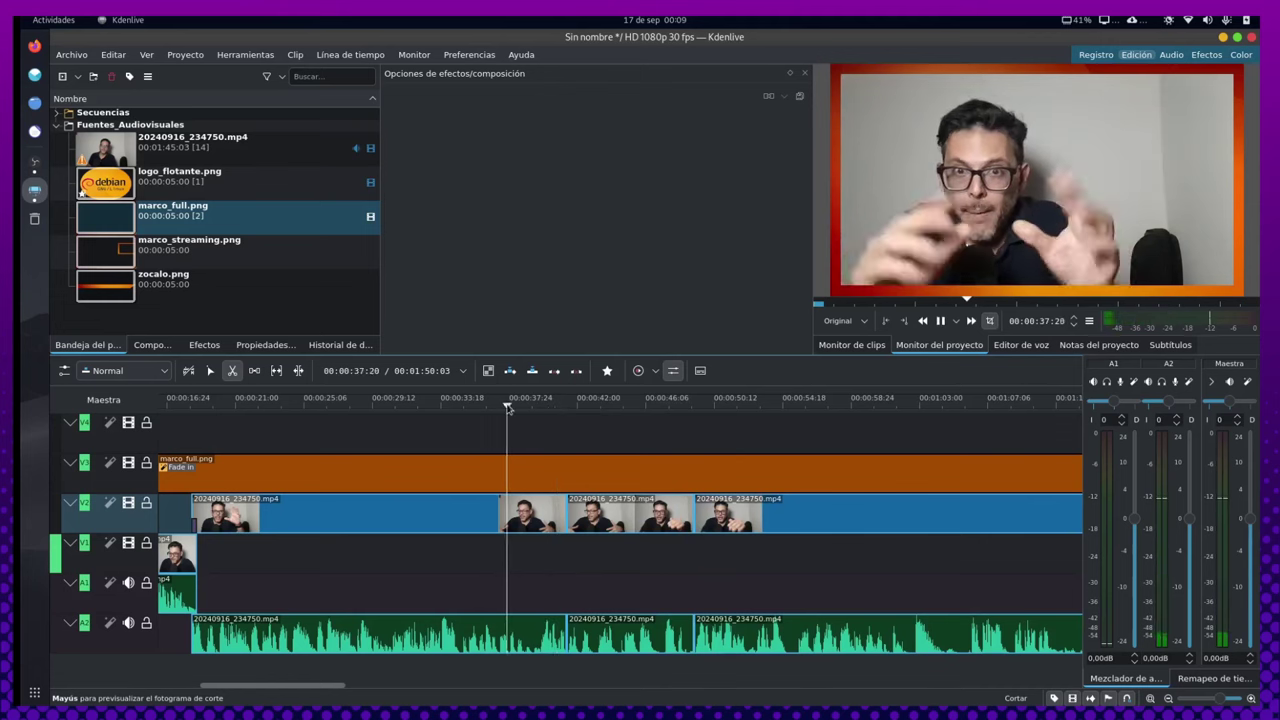
click(537, 640)
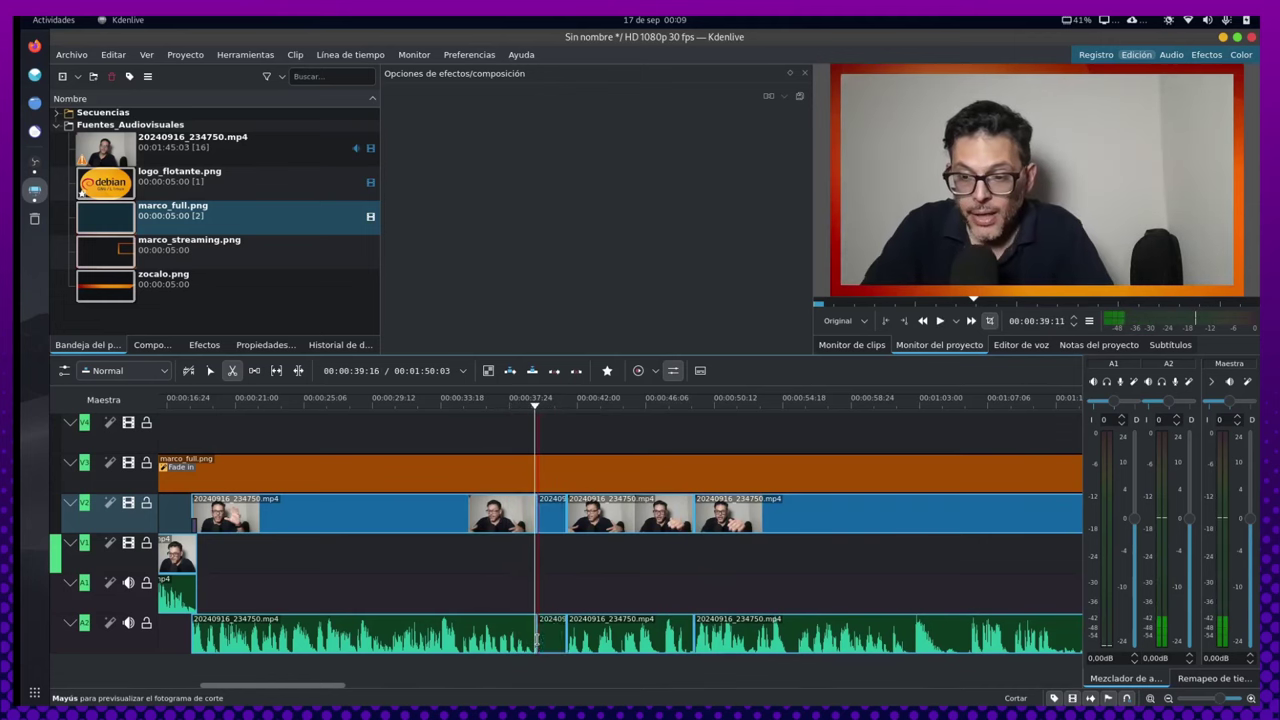
Delete the two short pieces between the cuts and select the footage after the gap
click(211, 371)
click(551, 518)
key(Delete)
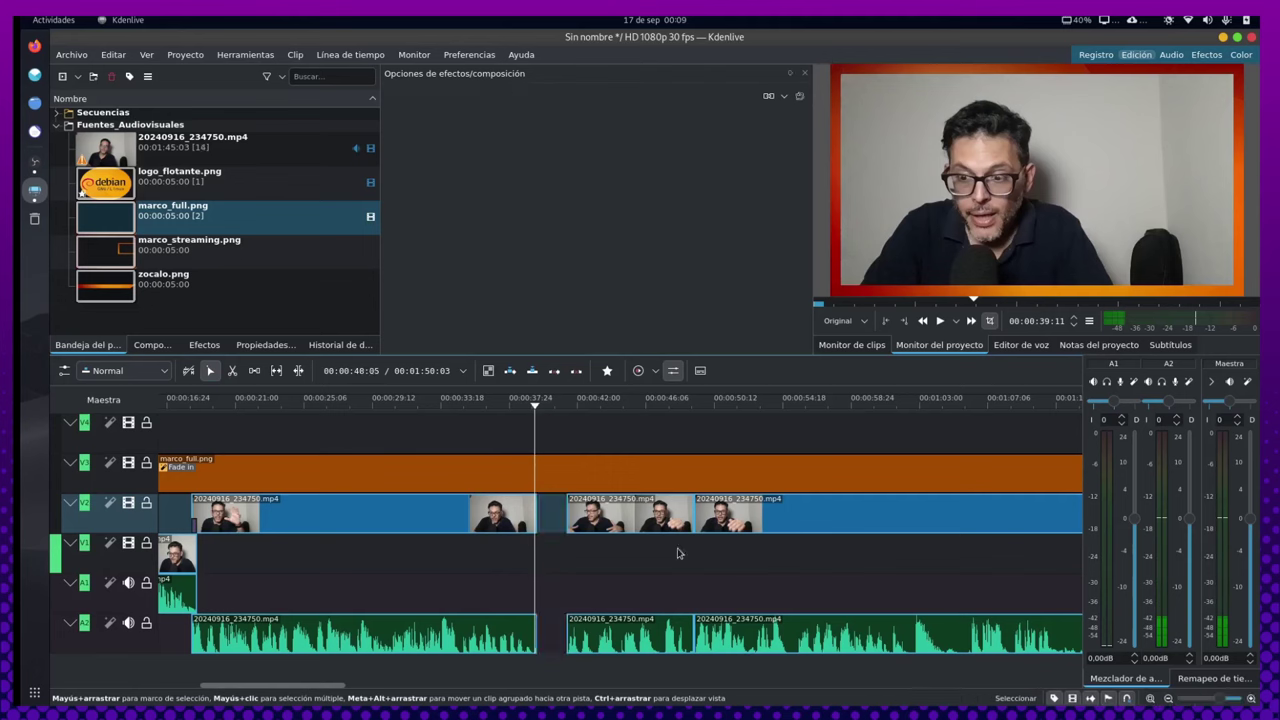
click(612, 516)
key(Delete)
click(720, 525)
Move the later footage down to V1/A1 at the gap and razor-cut it at three points
drag(757, 551, 608, 594)
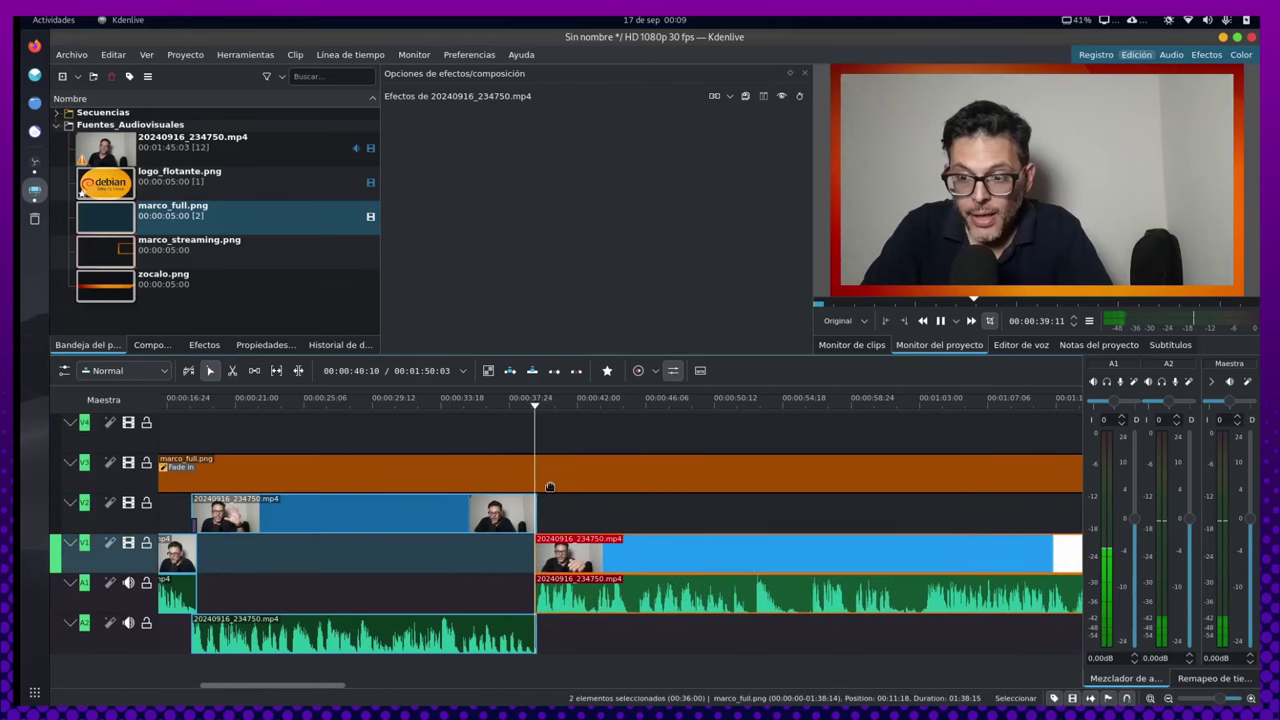
key(space)
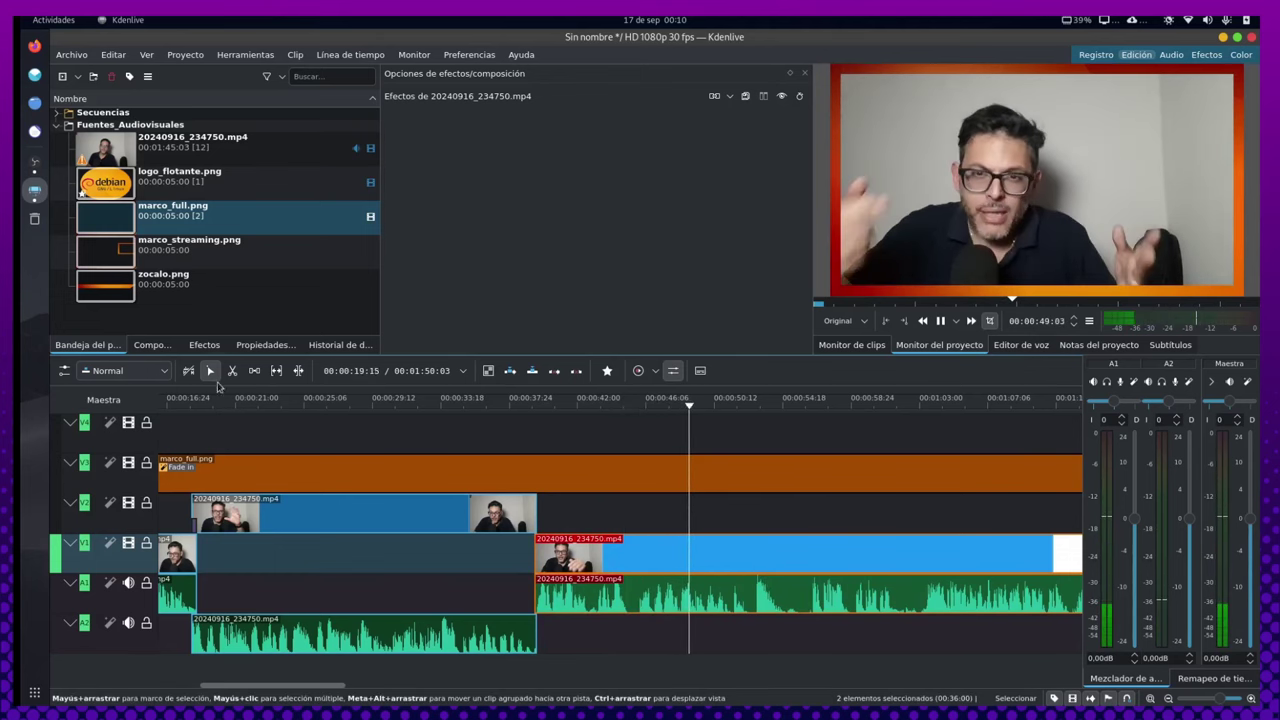
key(x)
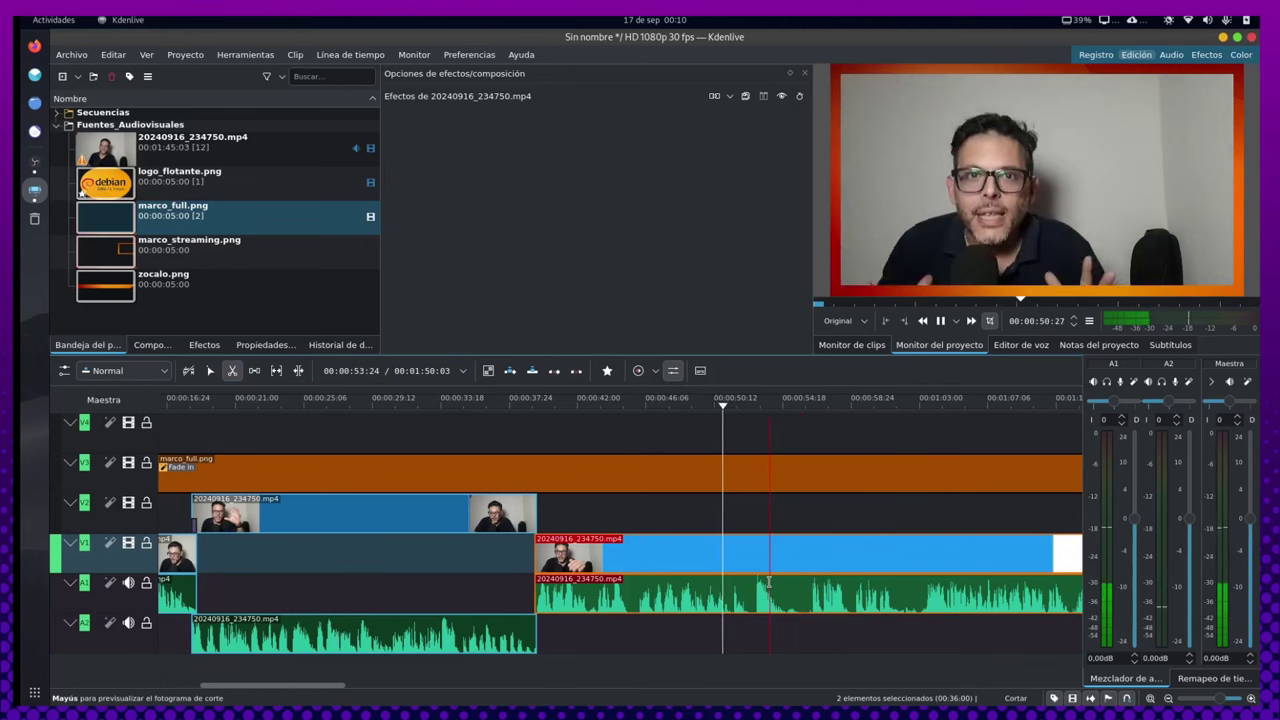
key(space)
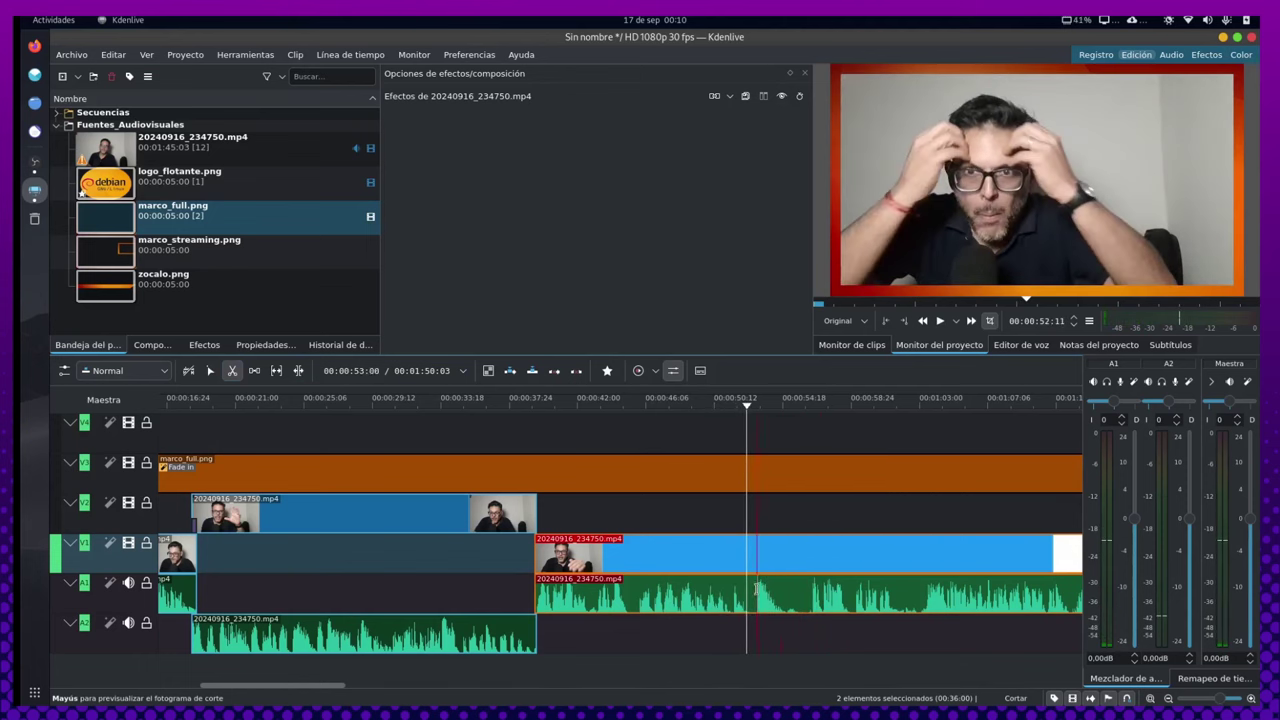
click(750, 591)
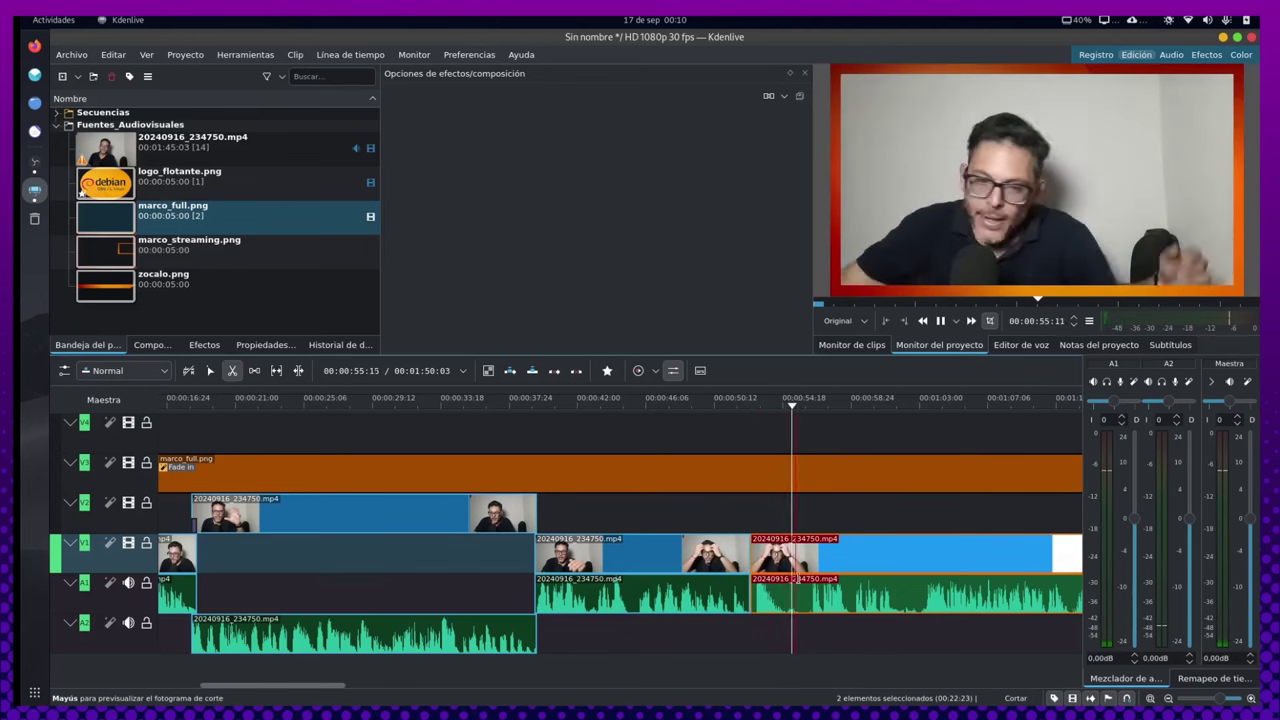
click(803, 591)
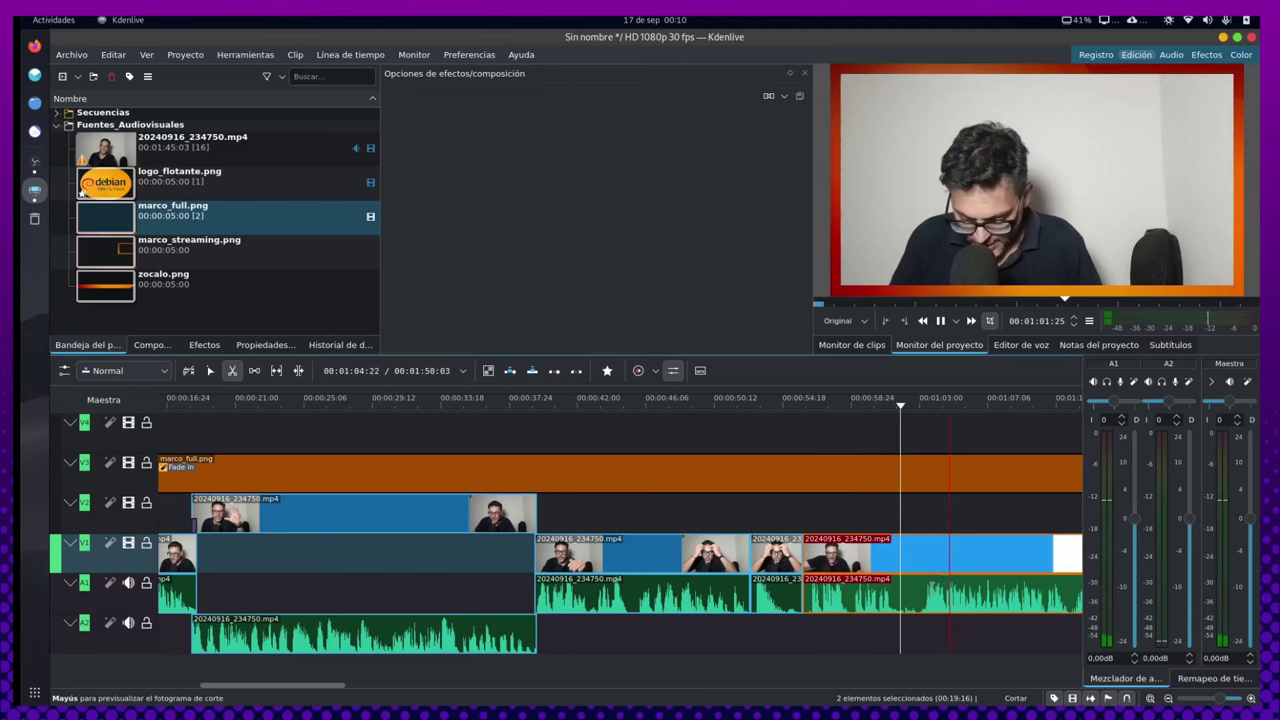
click(917, 585)
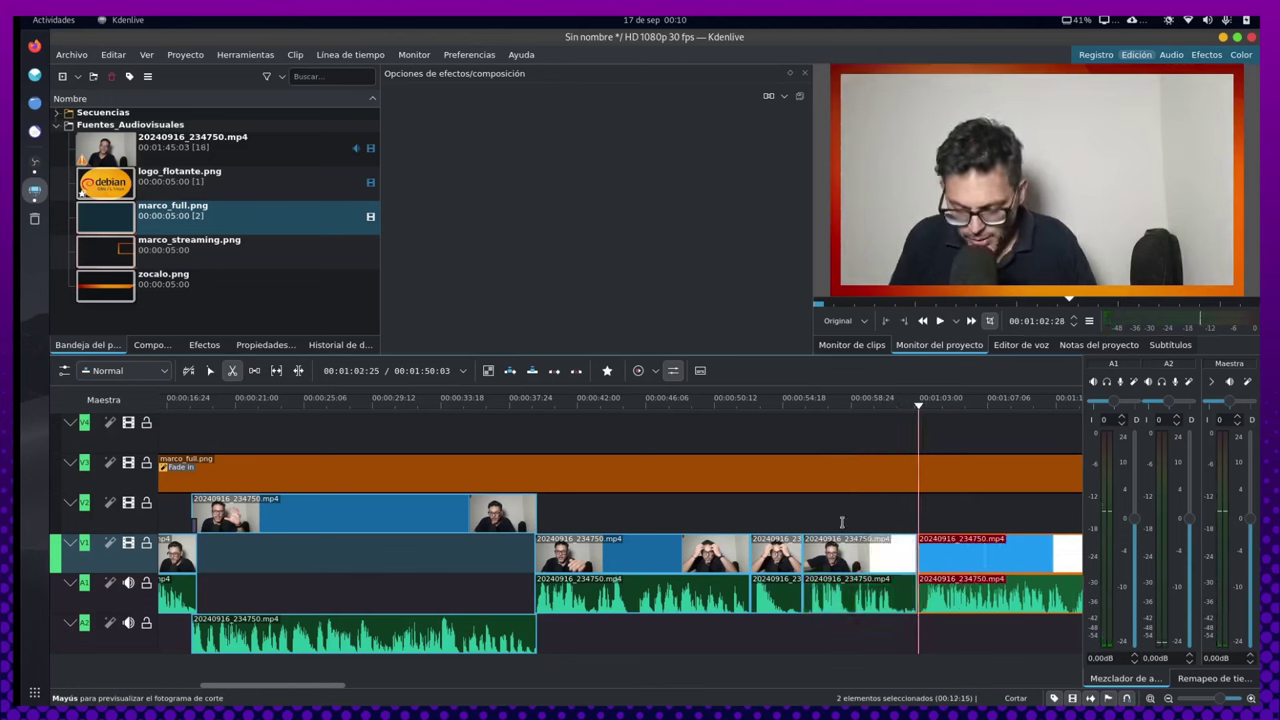
Delete the unwanted segment and move the last piece up to V2/A2 near 00:52:18
click(210, 371)
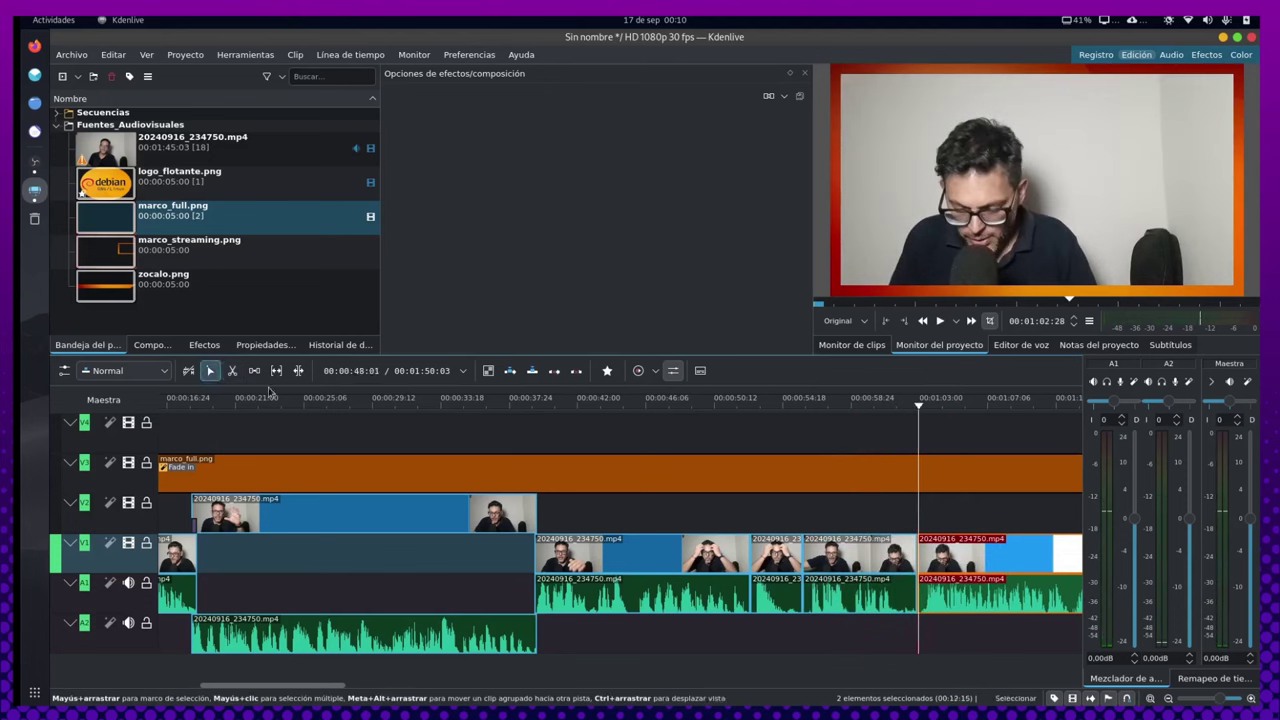
click(913, 600)
key(Delete)
mouse_move(930, 598)
mouse_down()
mouse_move(815, 518)
mouse_move(795, 538)
mouse_up()
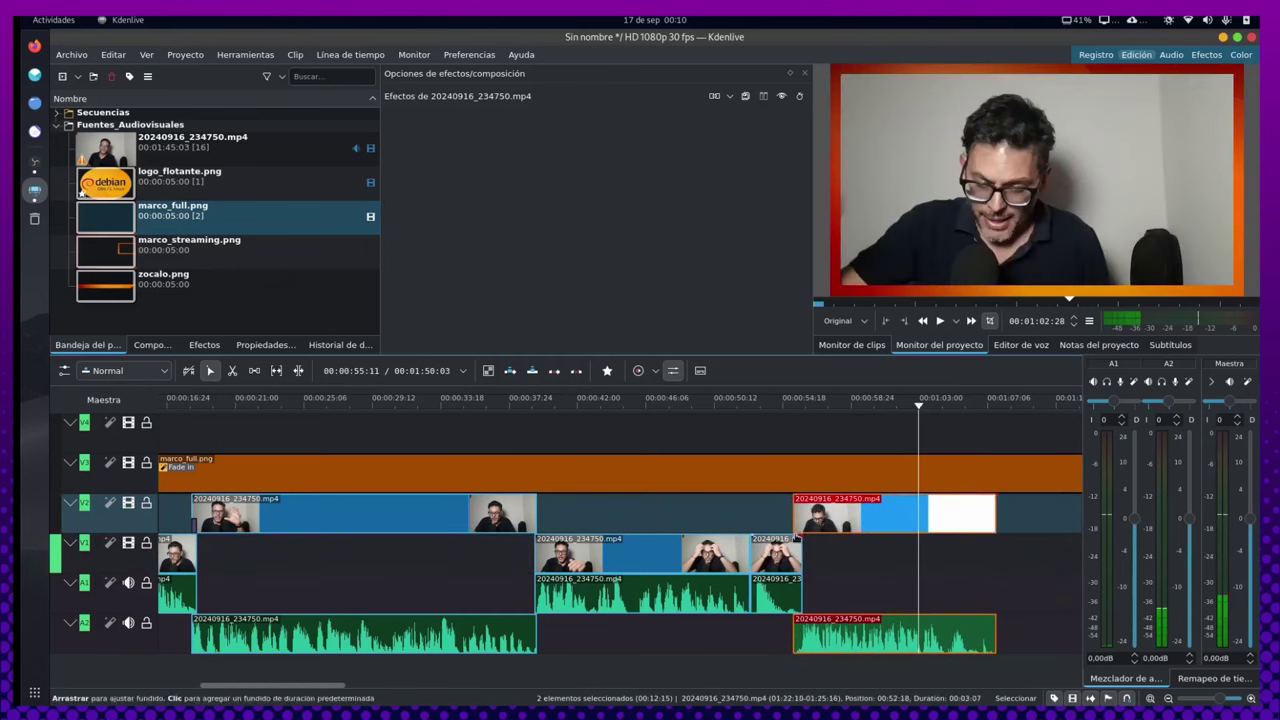
Cut the last V2 clip at about 00:01:05:27 and delete the trailing piece
click(795, 538)
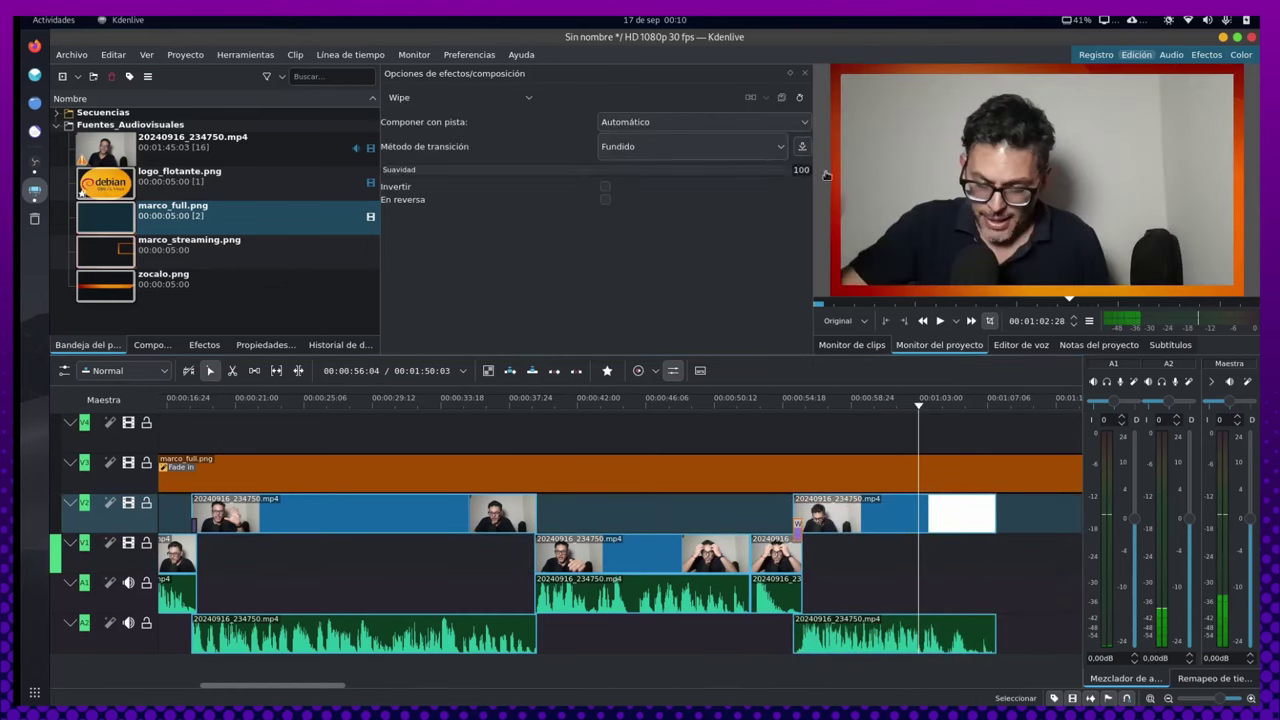
key(space)
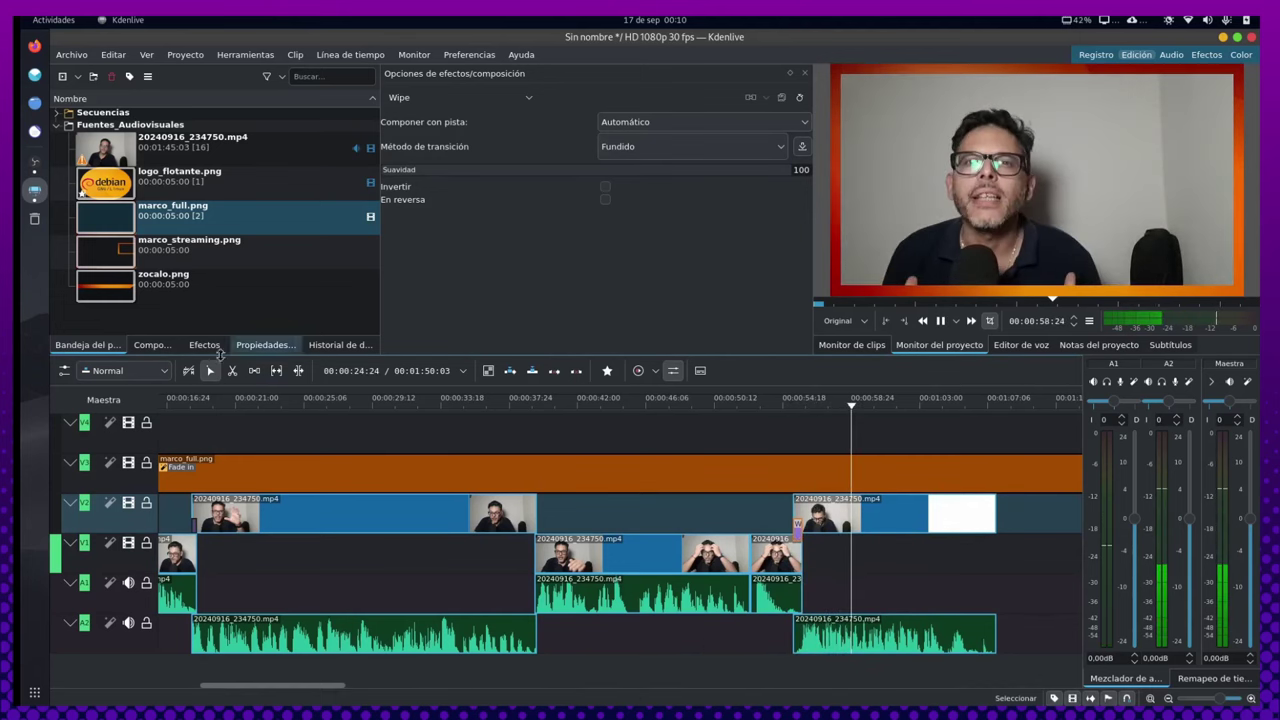
key(x)
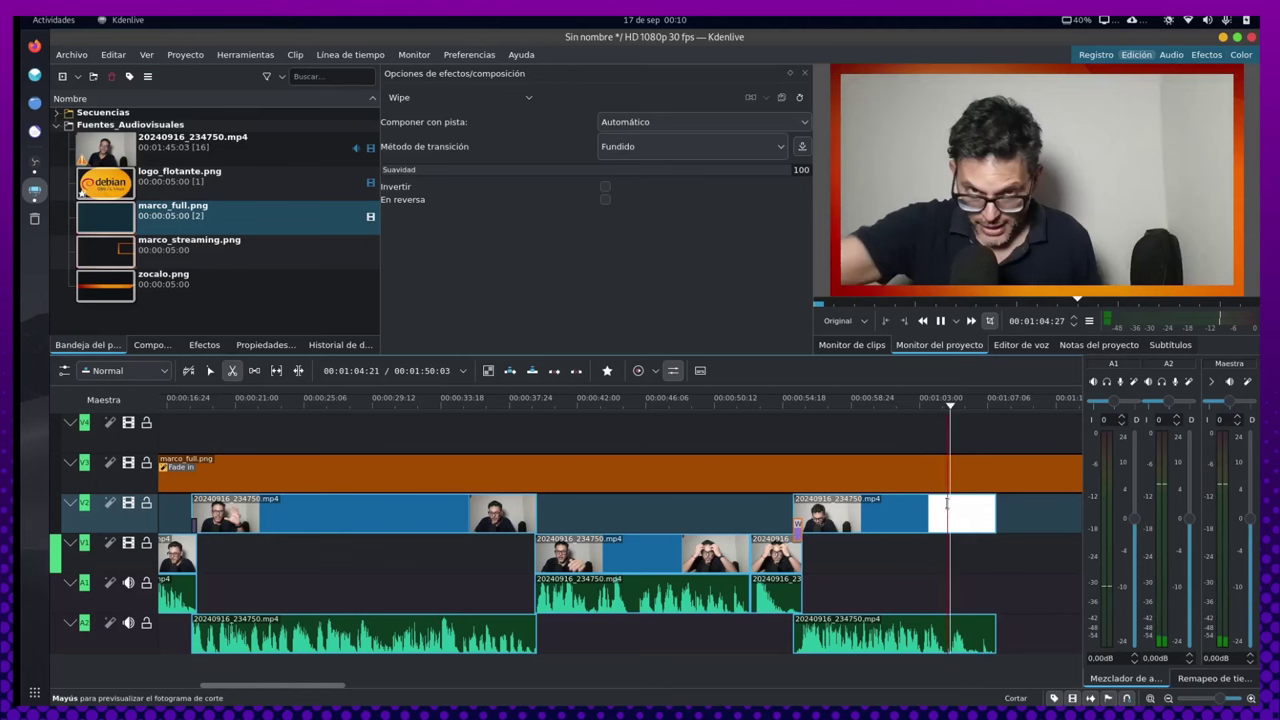
click(968, 500)
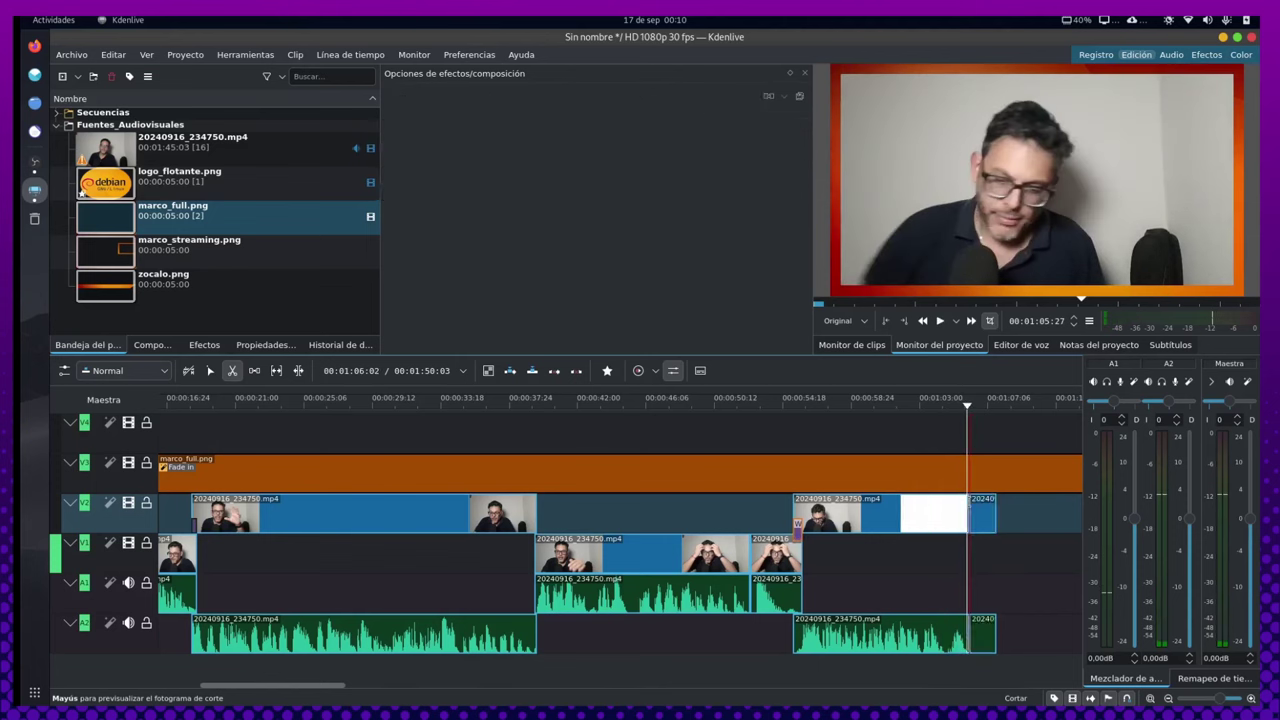
click(210, 370)
click(985, 518)
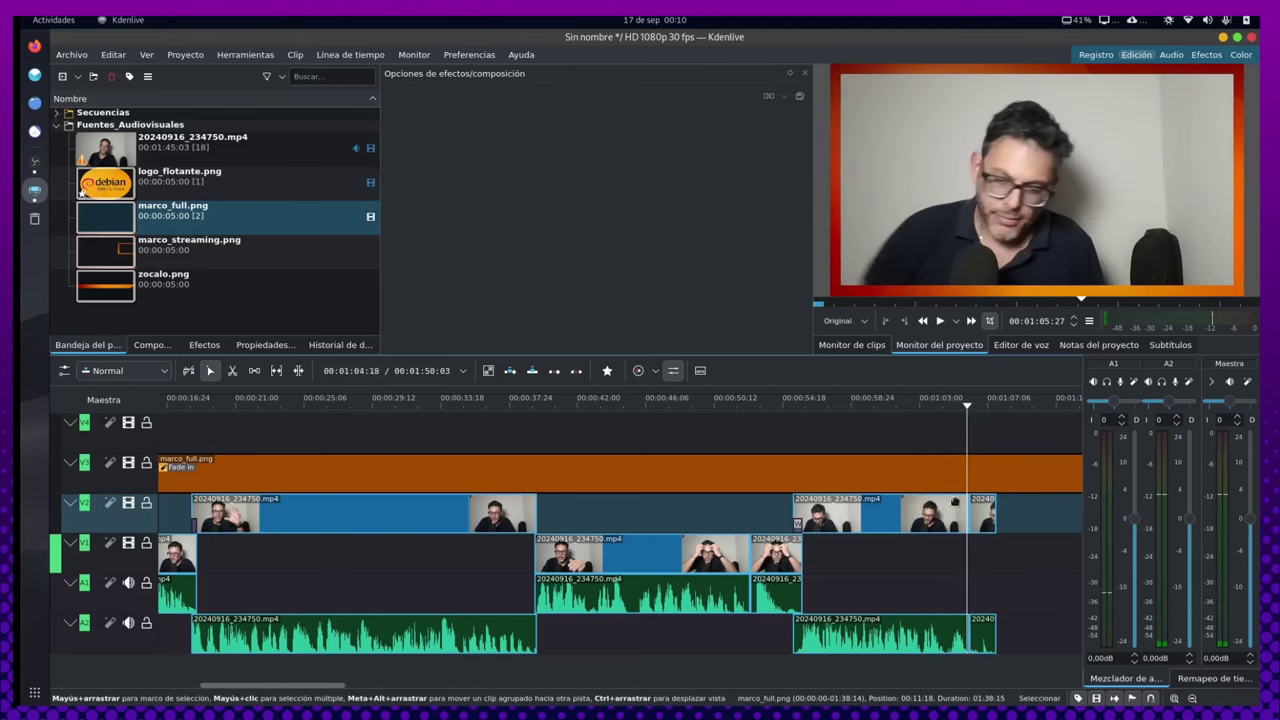
key(Delete)
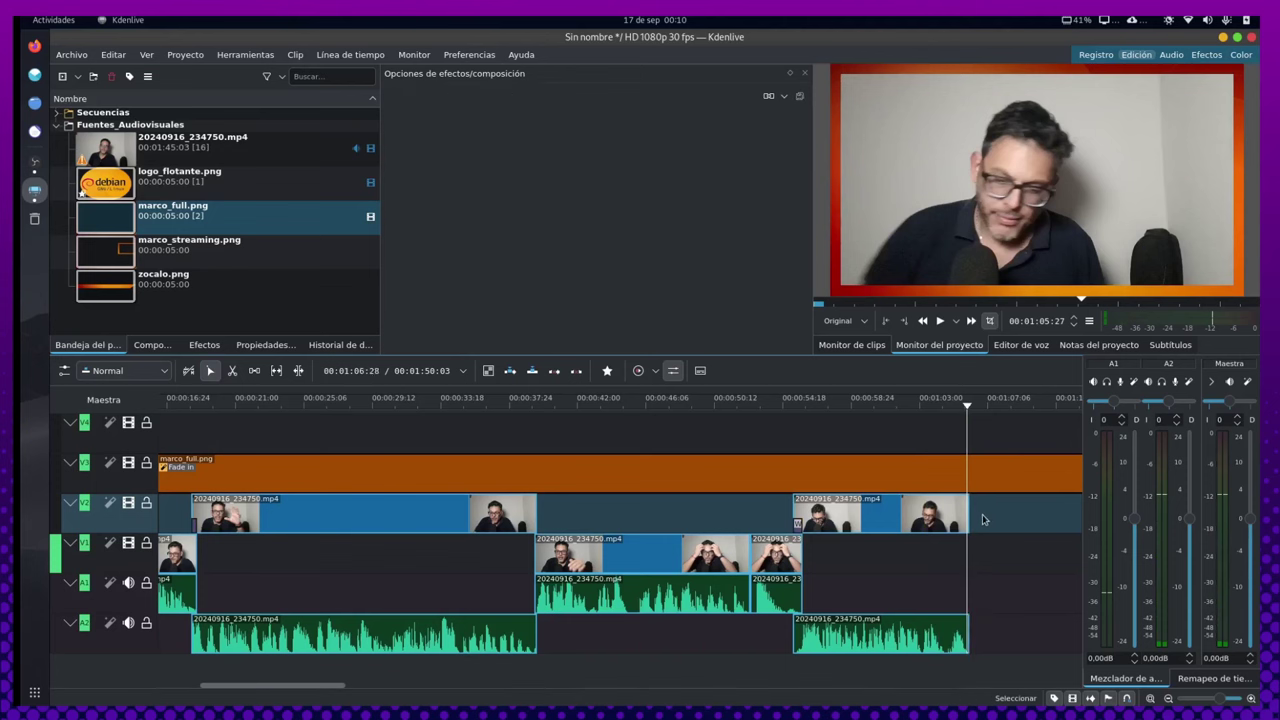
Add a default fade-out to the end of the final V2 talking-head clip
ctrl+scroll(966, 500, down, 5)
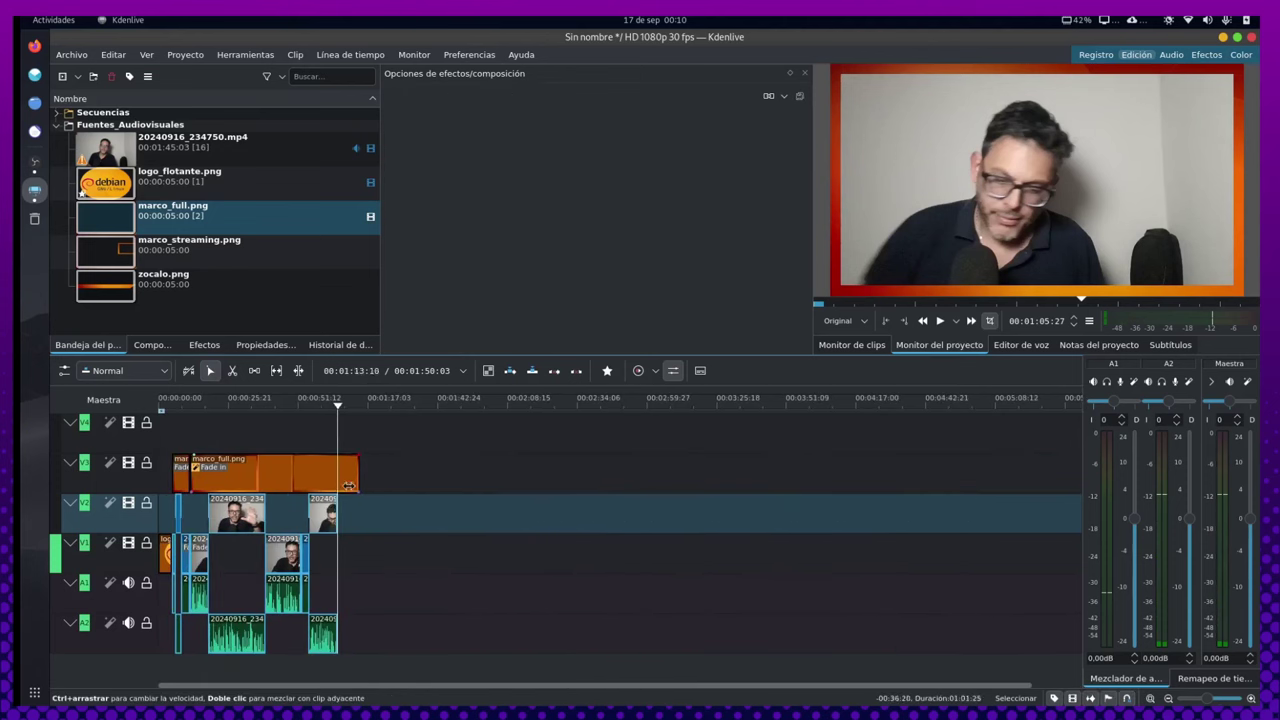
scroll(1190, 698, up, 4)
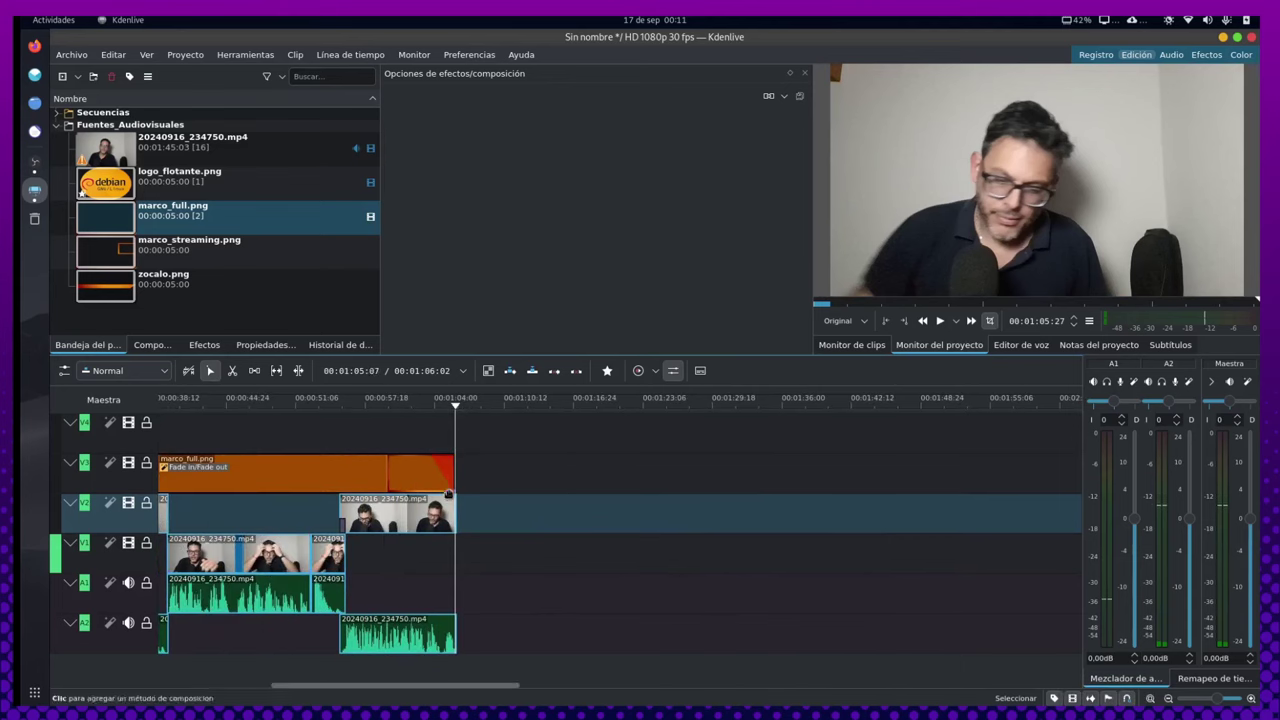
click(448, 496)
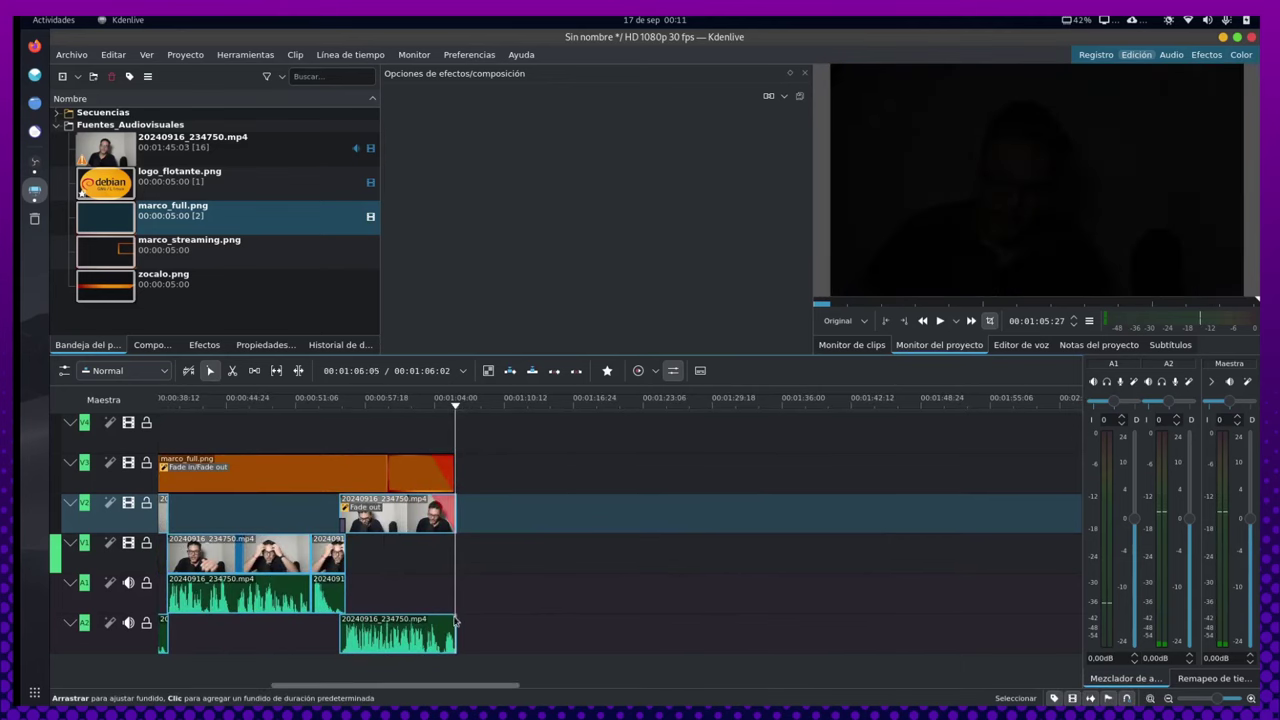
scroll(466, 495, up, 2)
scroll(466, 495, up, 5)
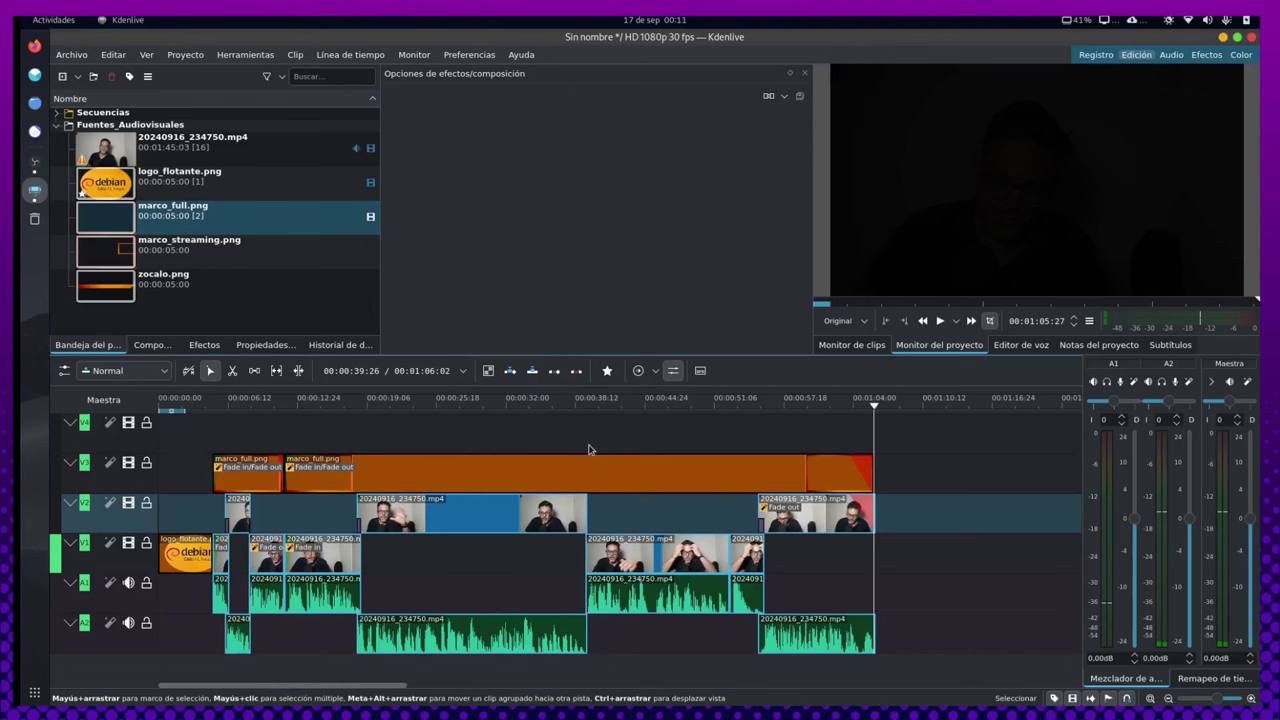
ctrl+scroll(631, 485, up, 1)
ctrl+scroll(631, 485, down, 2)
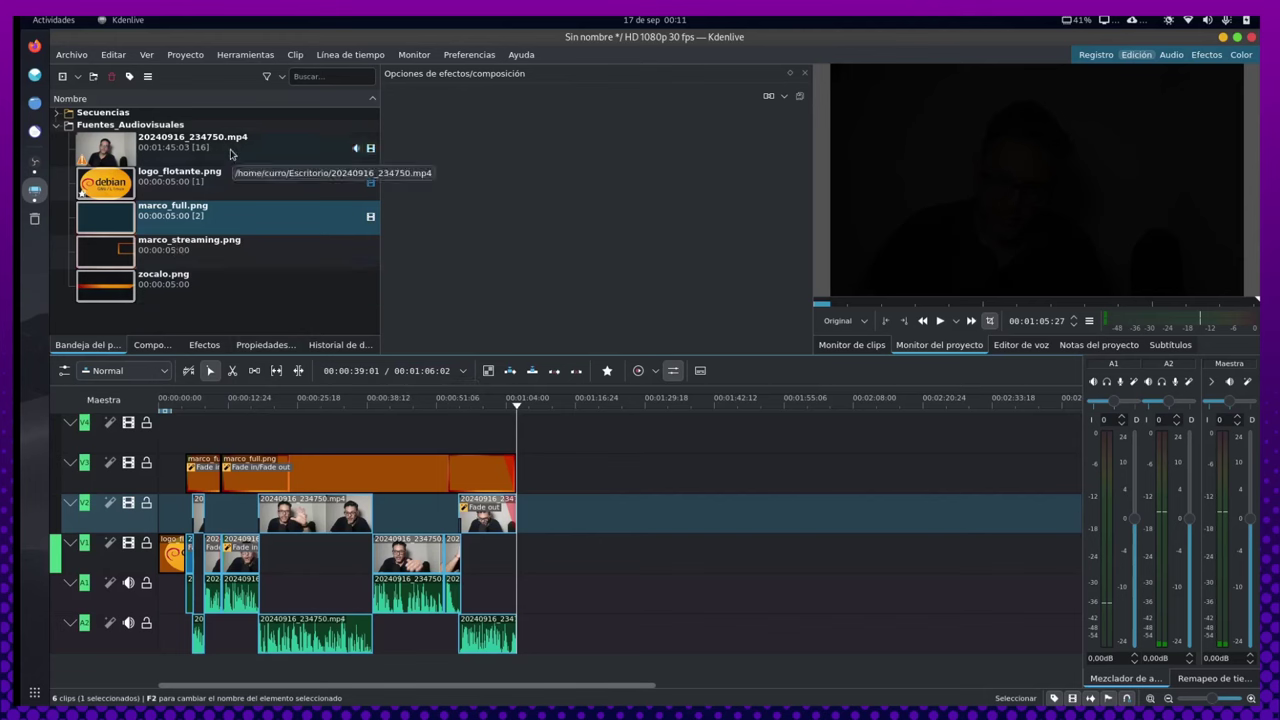
Place logo_flotante.png on track V4 and stretch it to the end of the video
drag(170, 178, 206, 440)
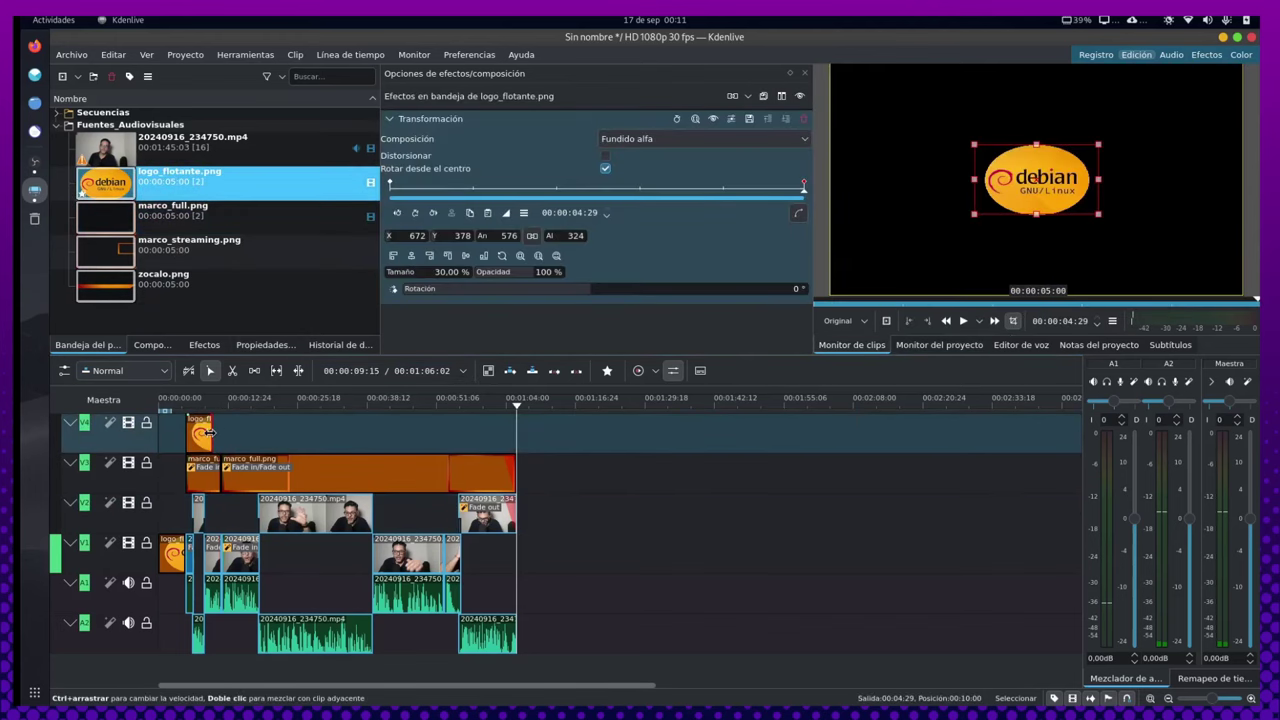
drag(183, 444, 527, 460)
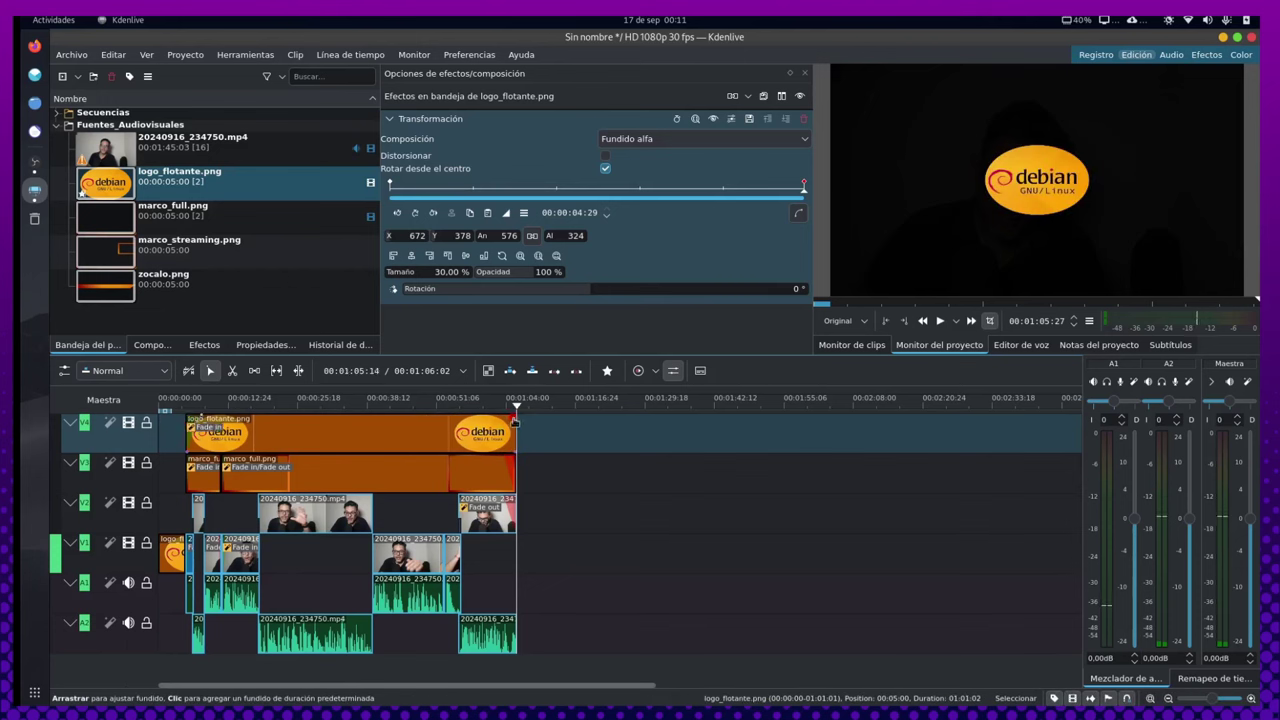
drag(510, 420, 496, 421)
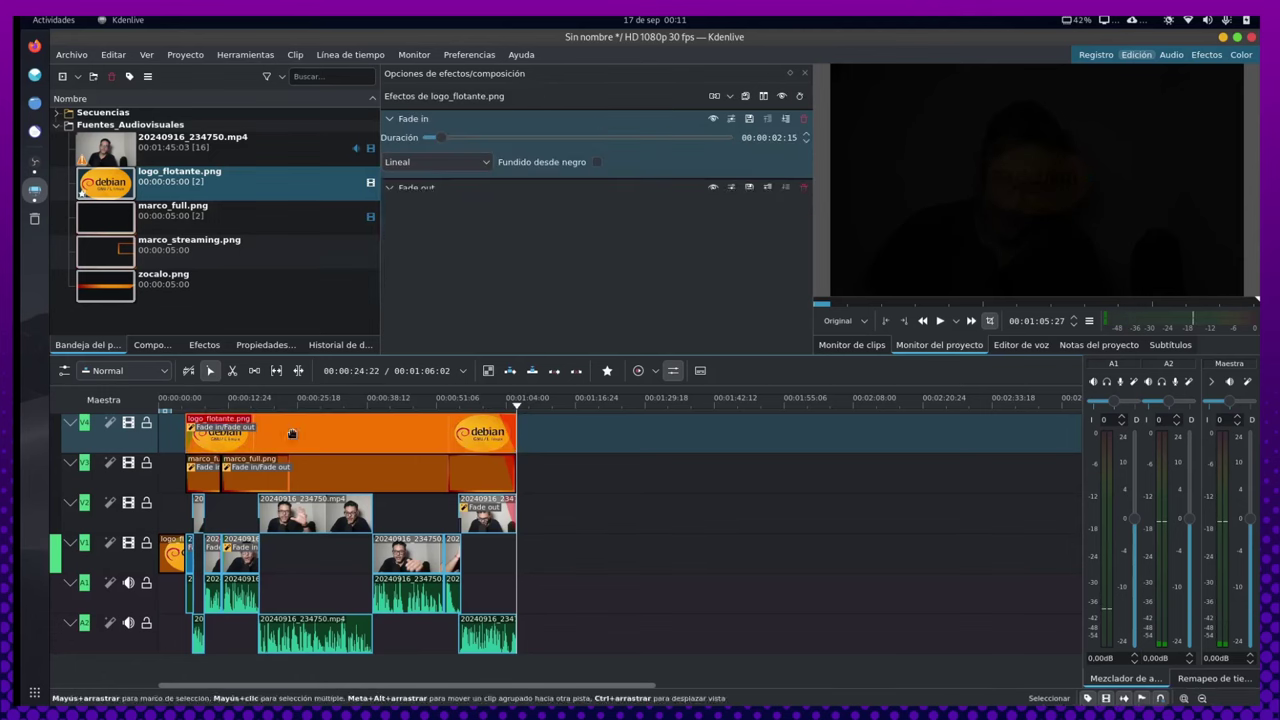
Add Transformación to the logo and scale it to 38.59% in the top-right corner
click(204, 345)
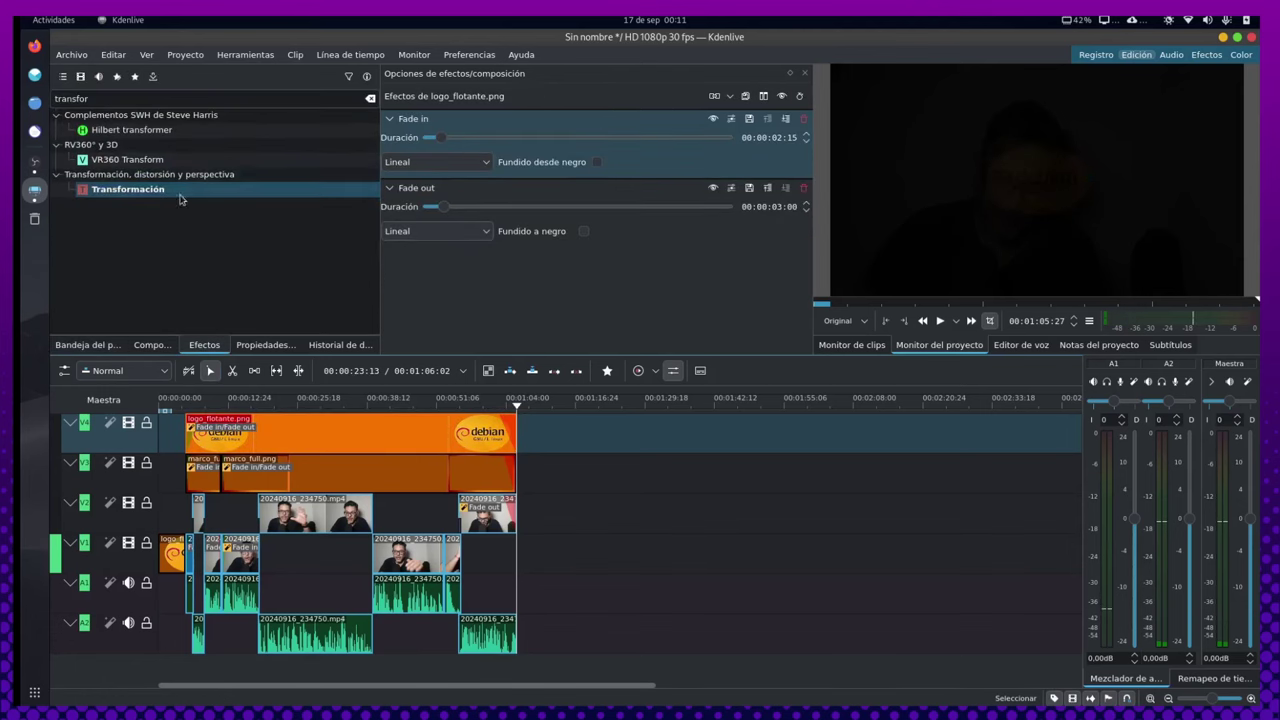
double_click(180, 190)
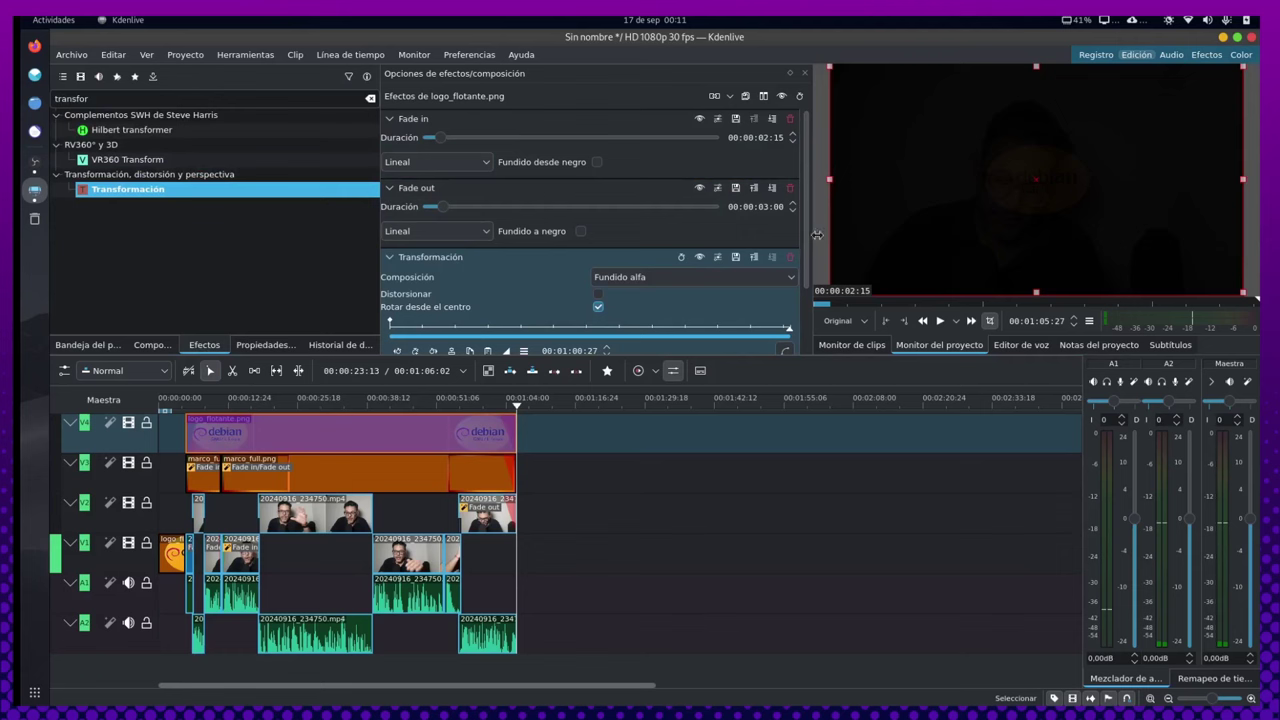
drag(803, 240, 813, 309)
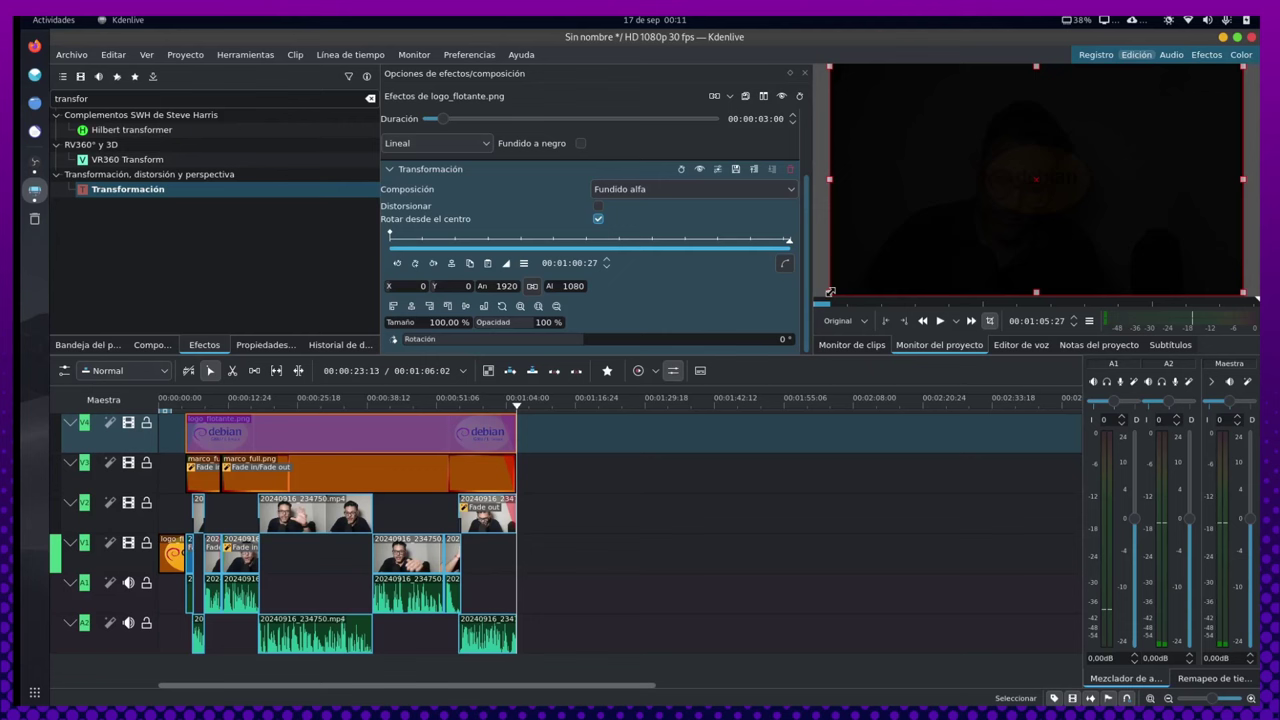
drag(830, 291, 953, 215)
drag(1144, 123, 1145, 122)
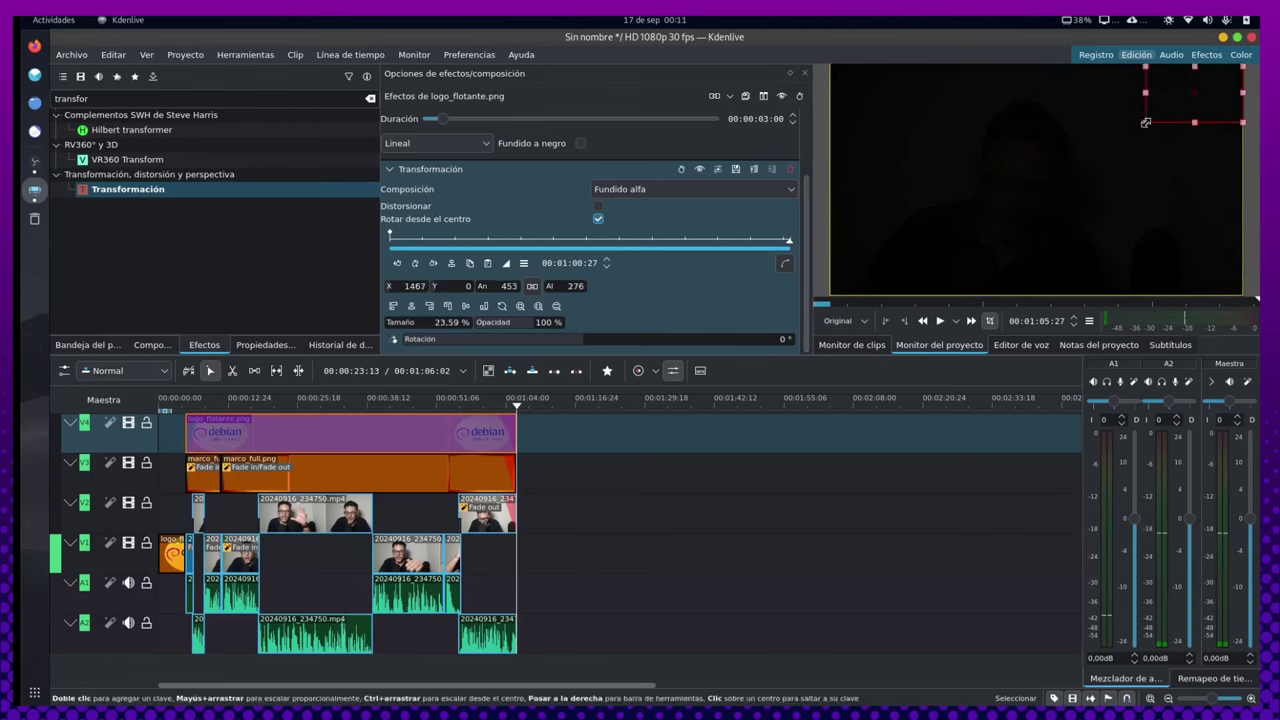
key(space)
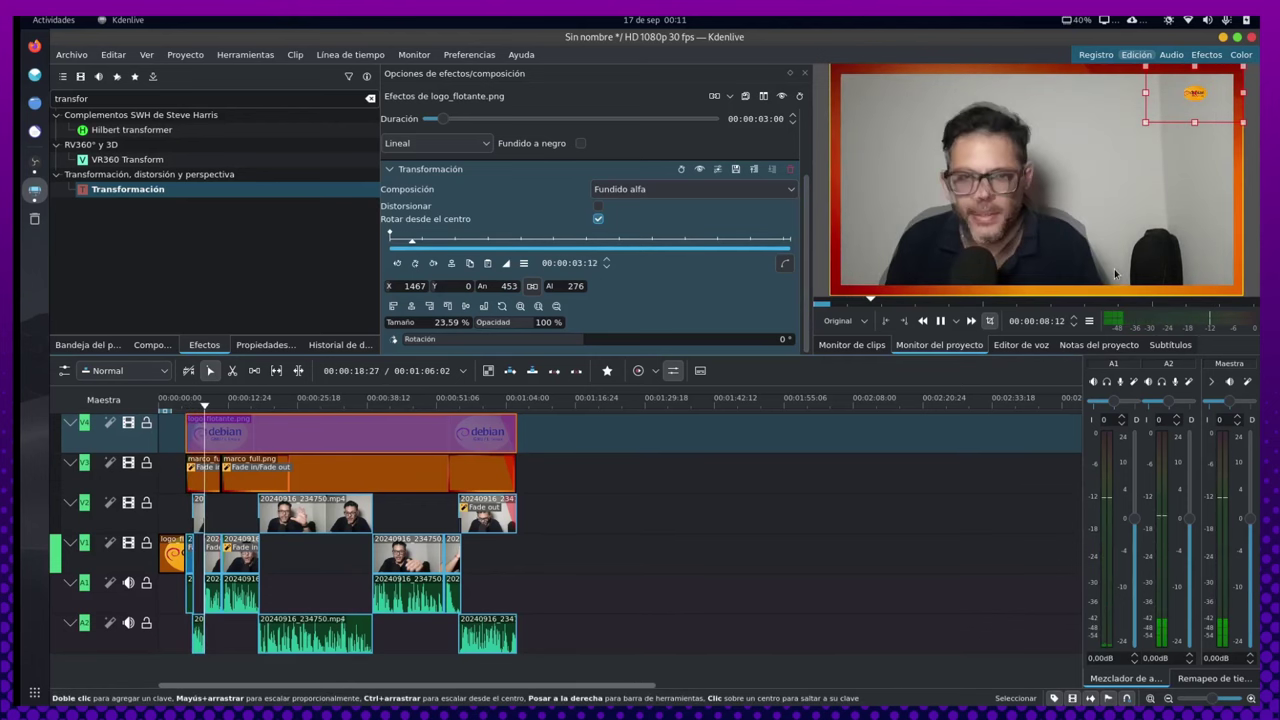
key(space)
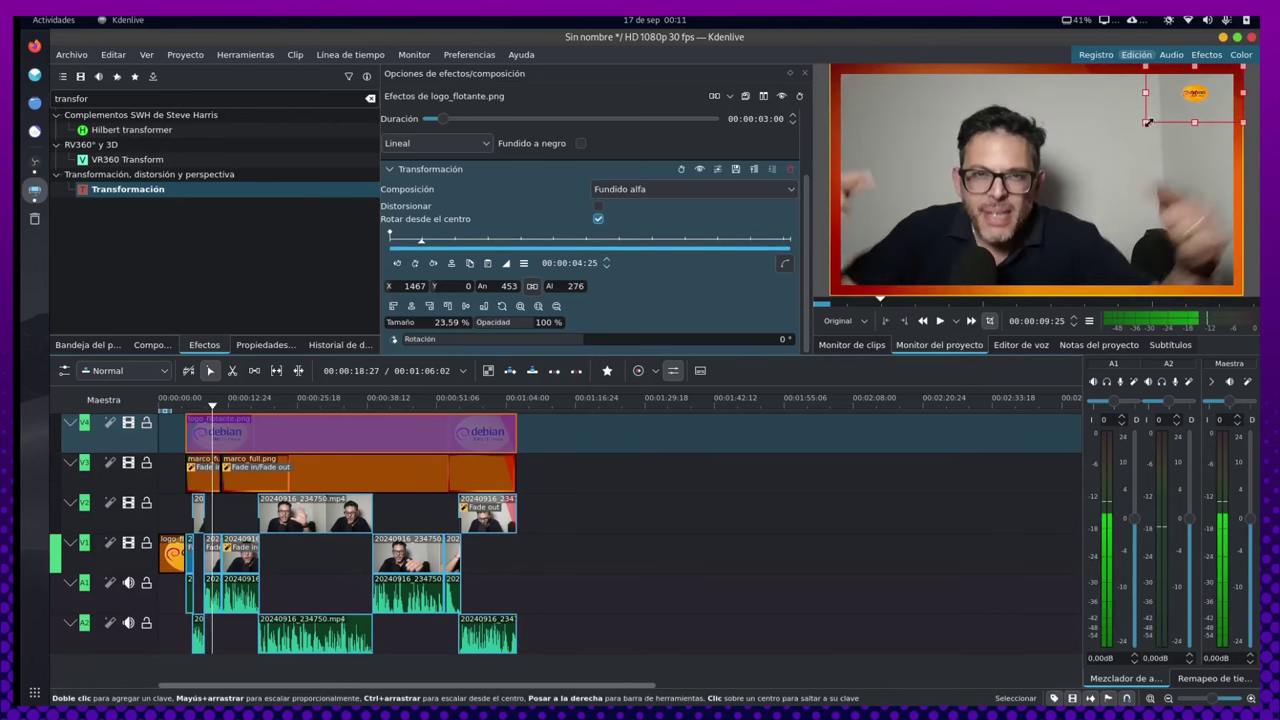
drag(1145, 121, 1084, 153)
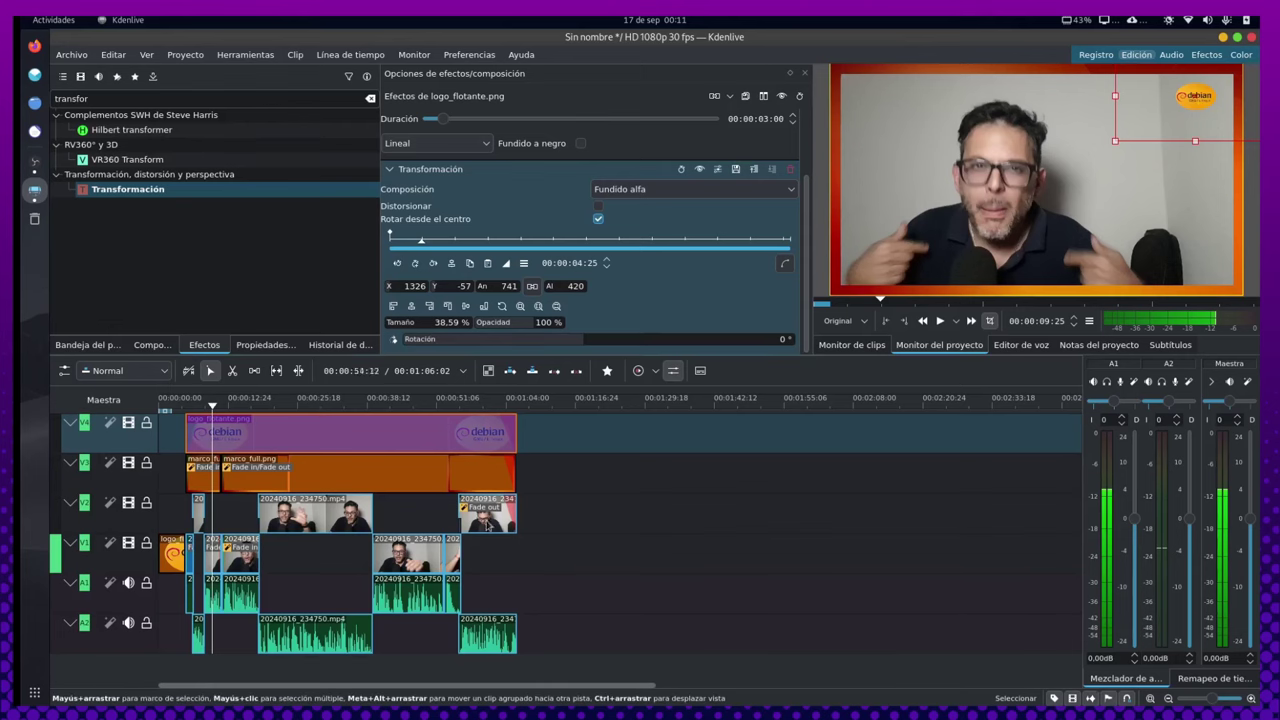
Insert a new video track above V4 with Insertar pista
right_click(148, 424)
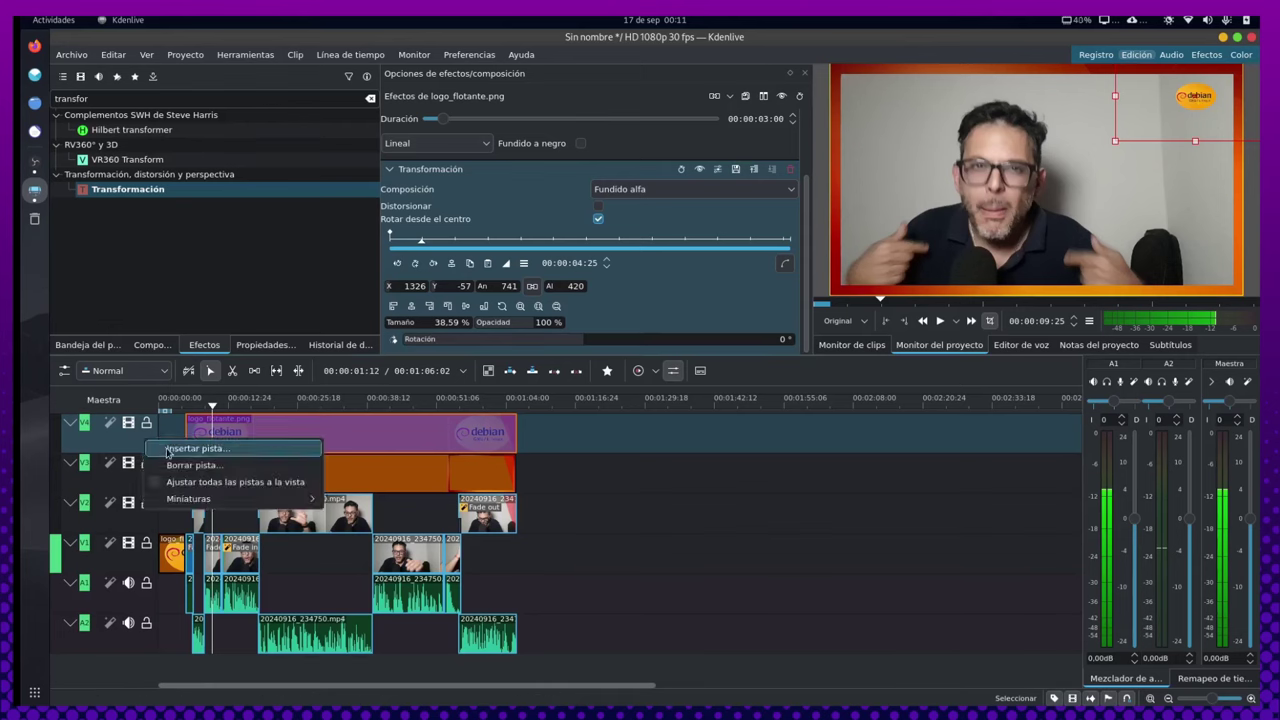
click(184, 442)
click(756, 411)
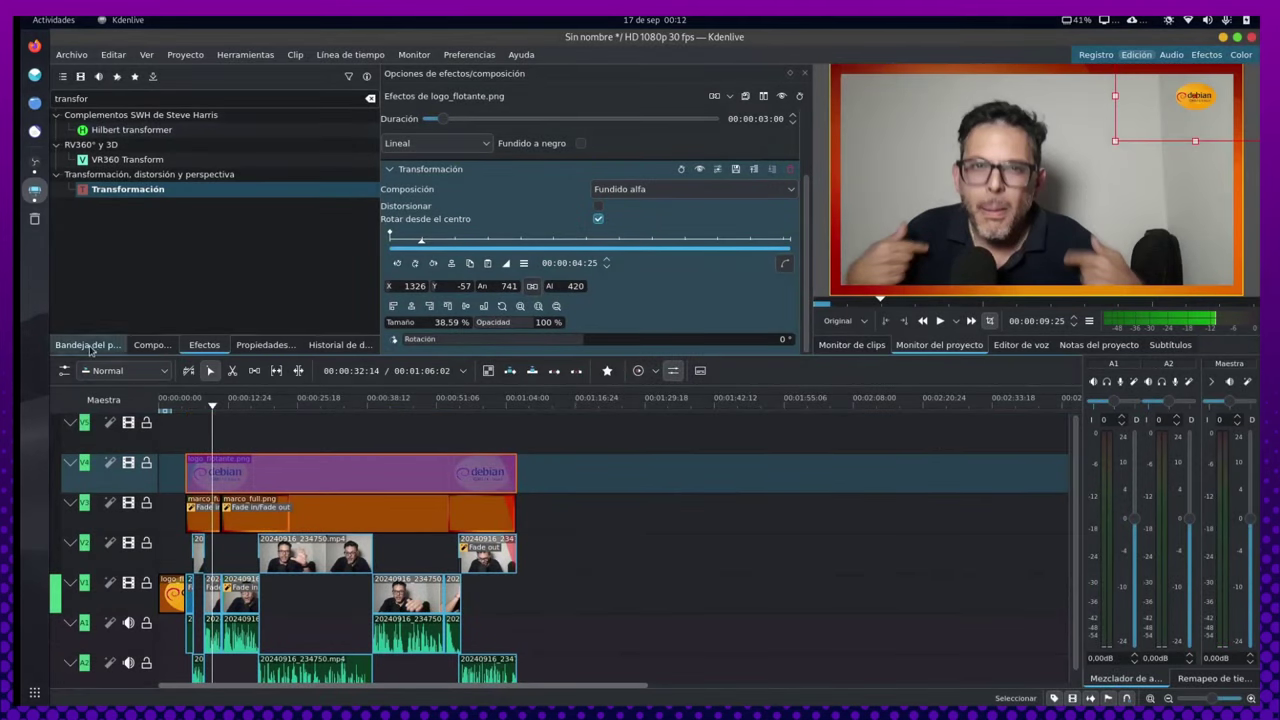
Place zocalo.png on the new top track from 00:00:09:25, stretched to about 51 seconds
click(90, 345)
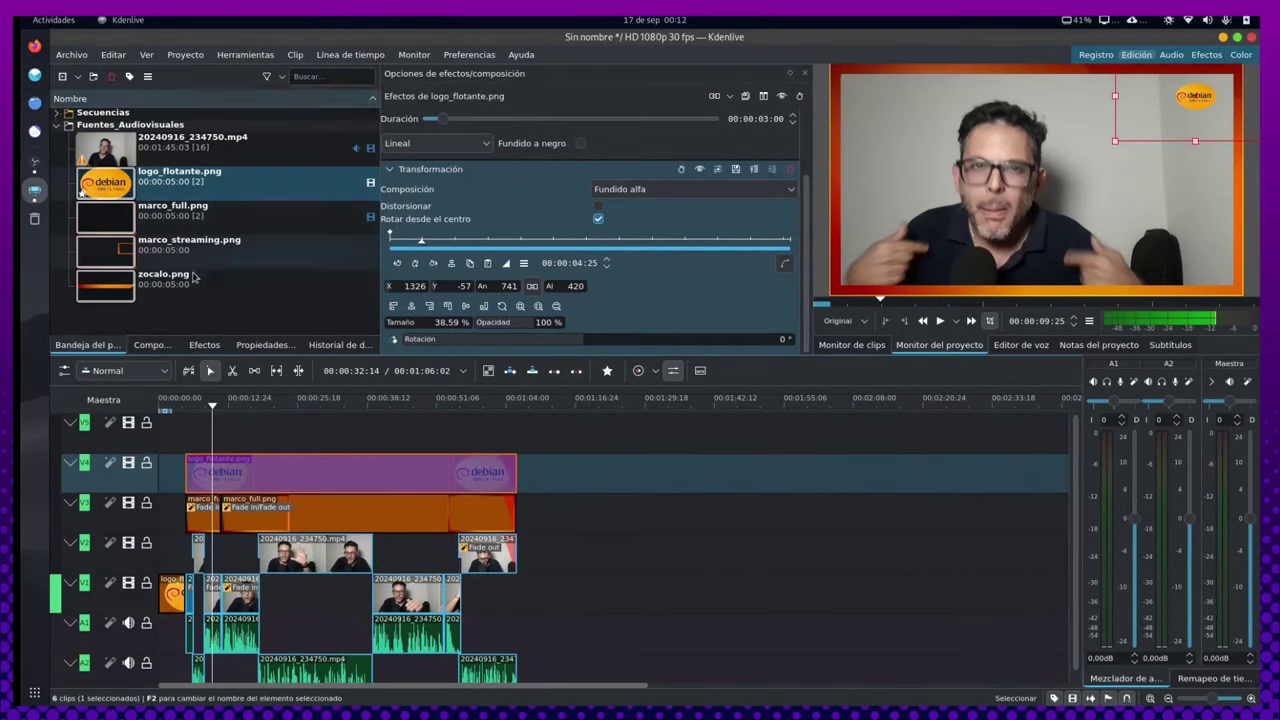
mouse_move(191, 279)
mouse_down()
mouse_move(264, 433)
mouse_move(213, 437)
mouse_up()
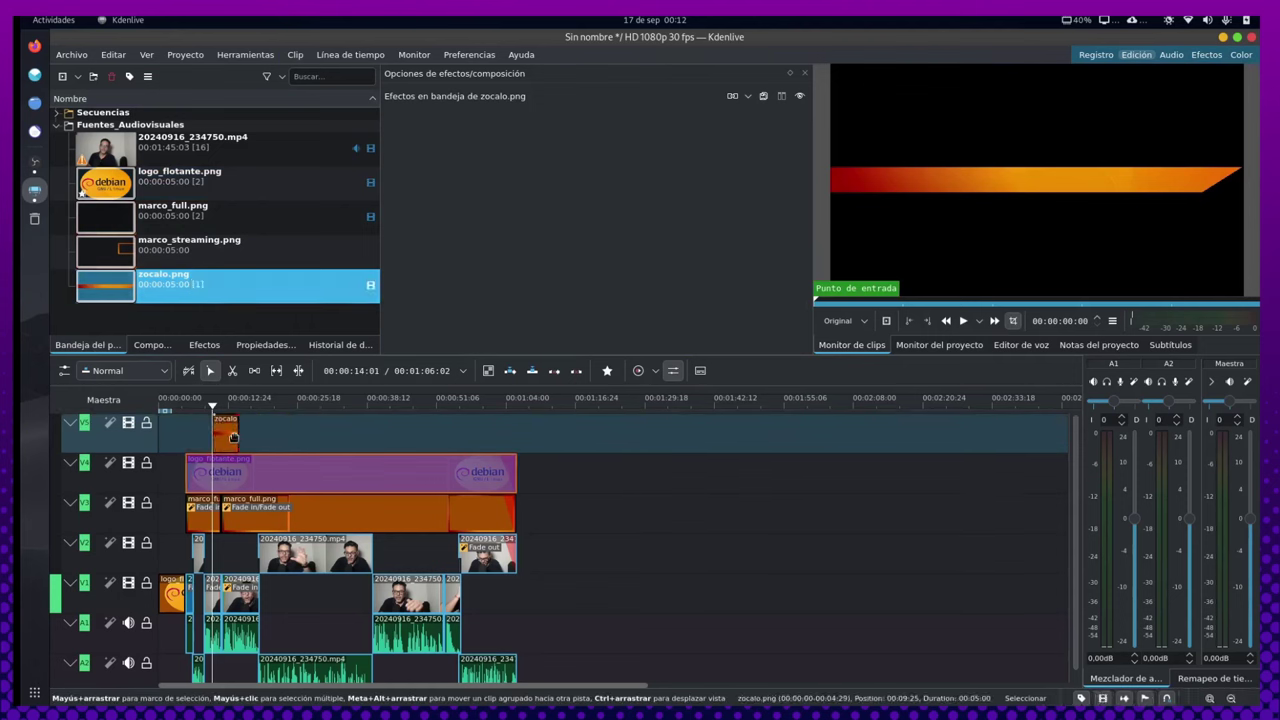
click(231, 438)
drag(237, 437, 490, 422)
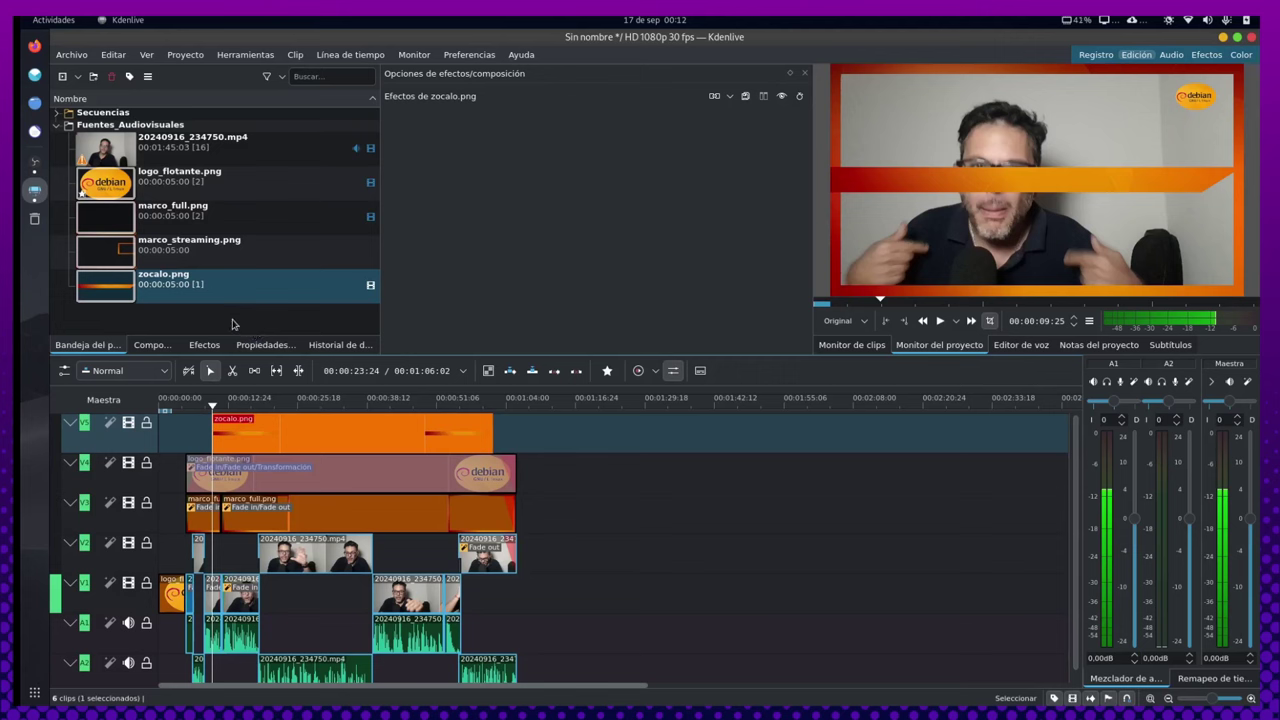
Add Transformación to the zocalo clip, move it to the frame bottom, and shorten it to about 11 seconds
click(204, 344)
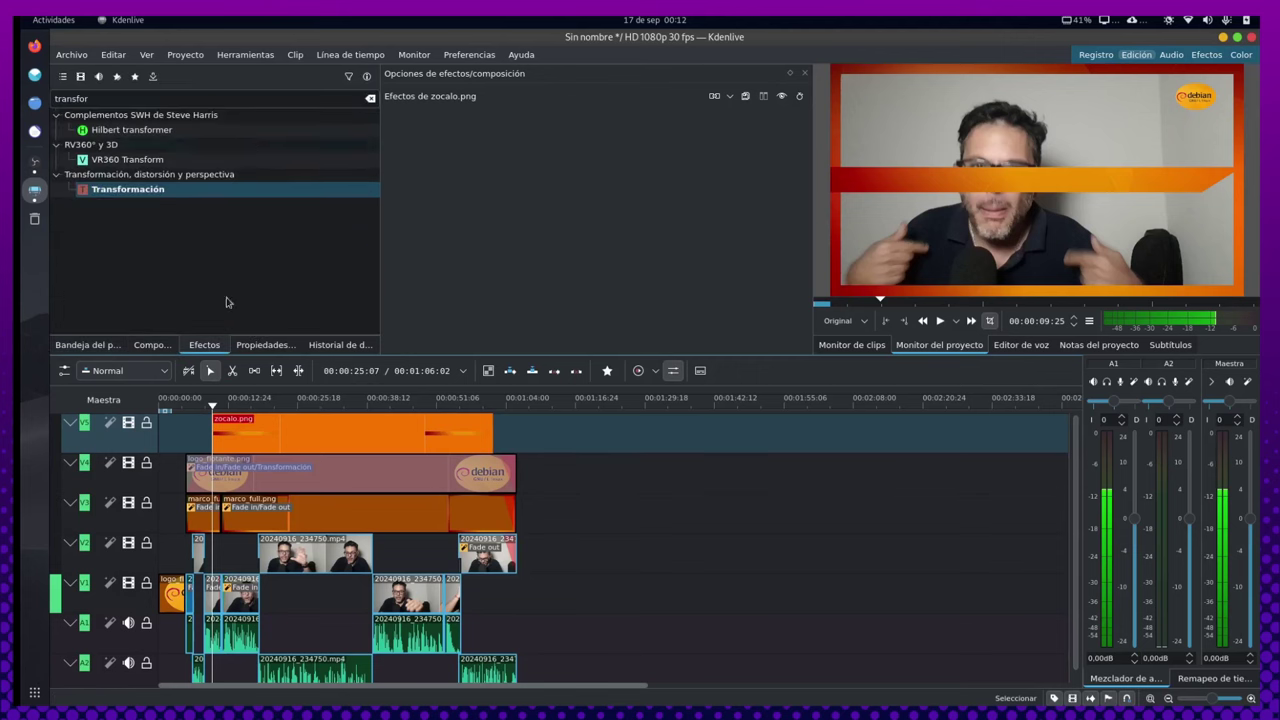
double_click(203, 194)
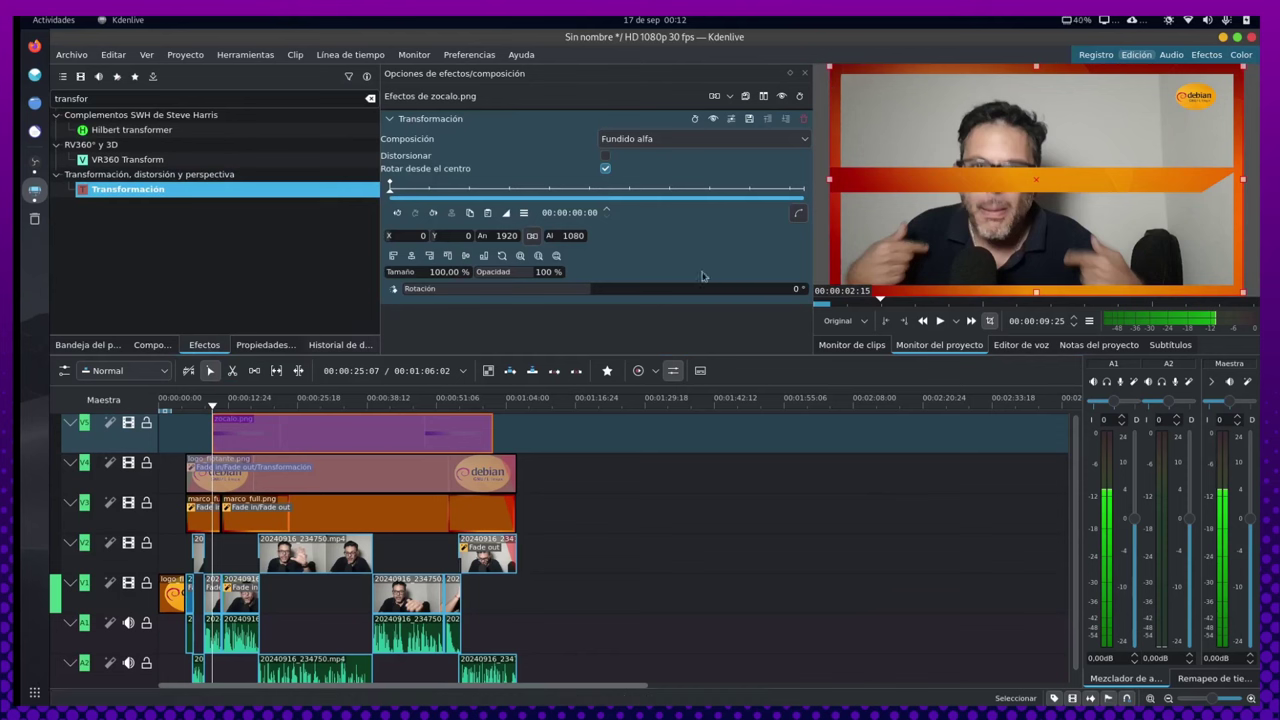
drag(1033, 183, 1032, 265)
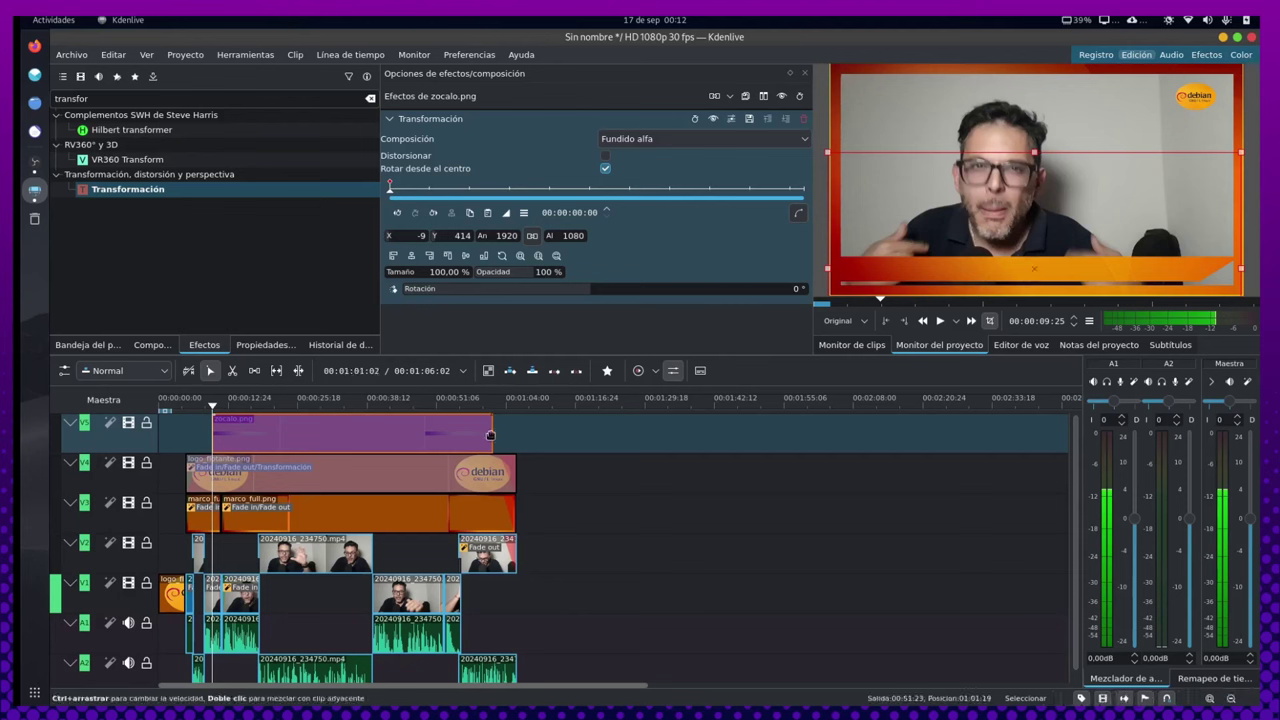
drag(488, 437, 236, 438)
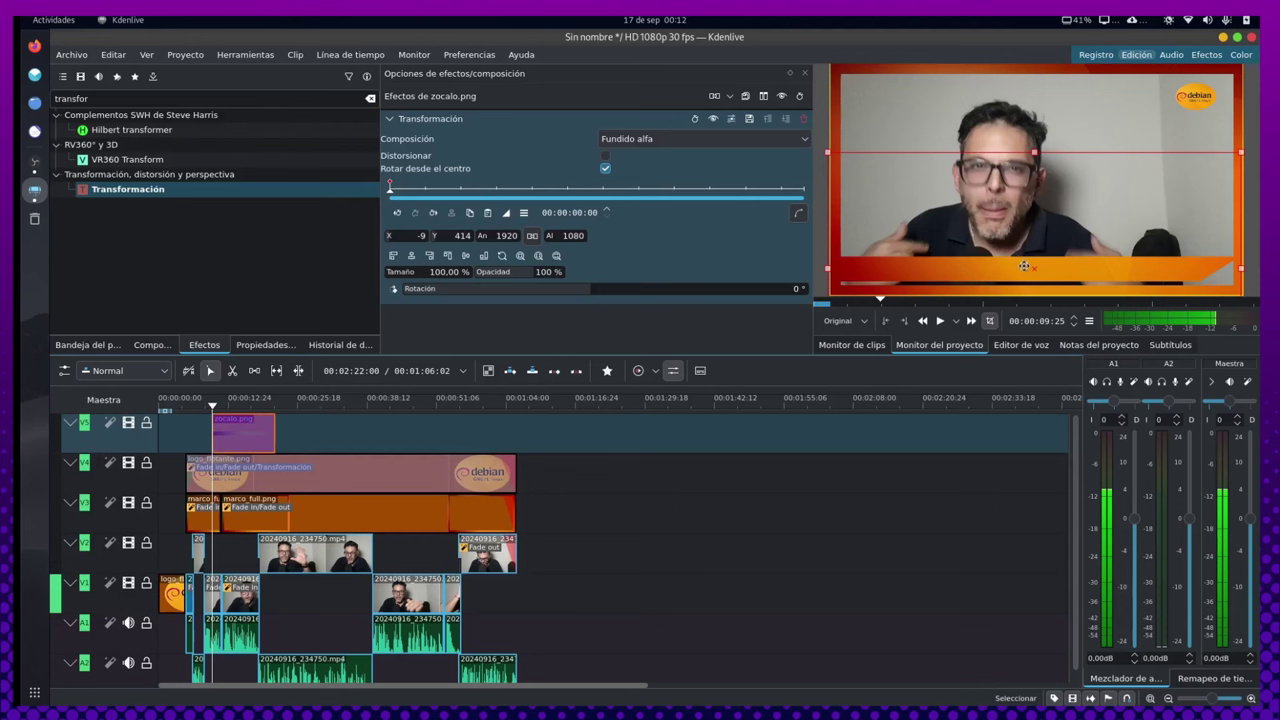
Keyframe the banner from off-screen left (X -1920) to X 0 at the last frame
drag(745, 268, 625, 272)
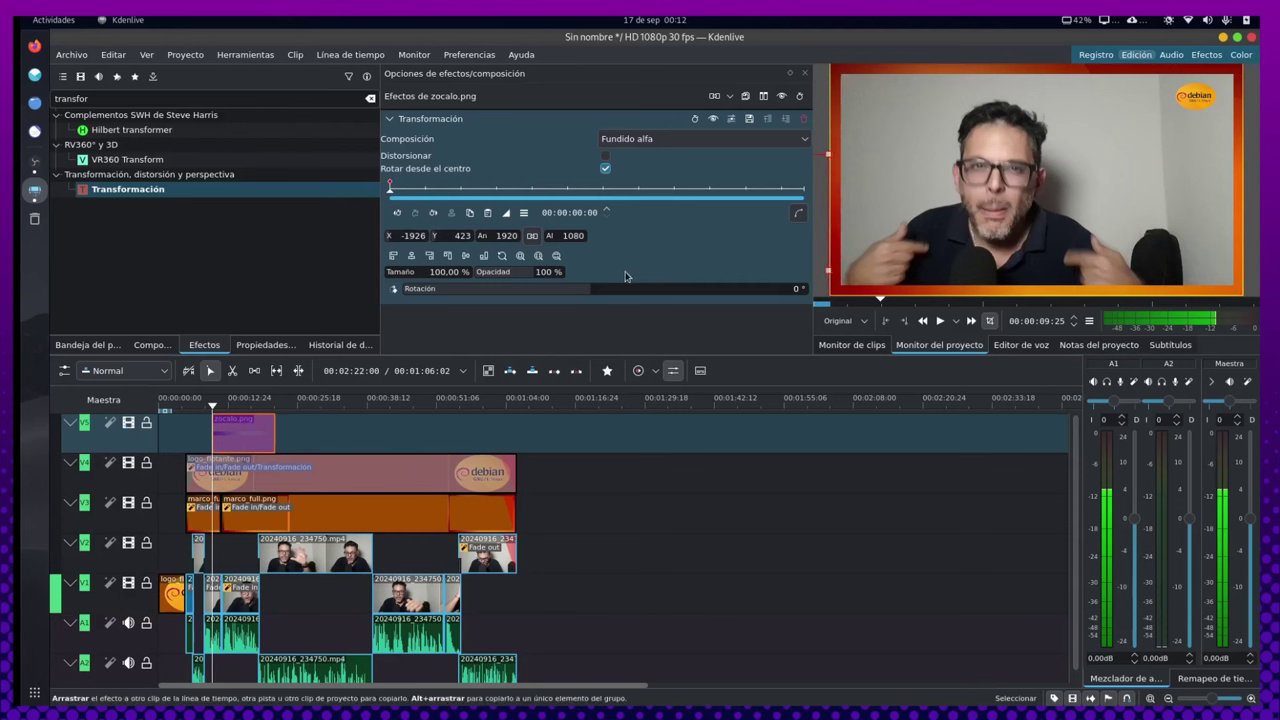
click(798, 185)
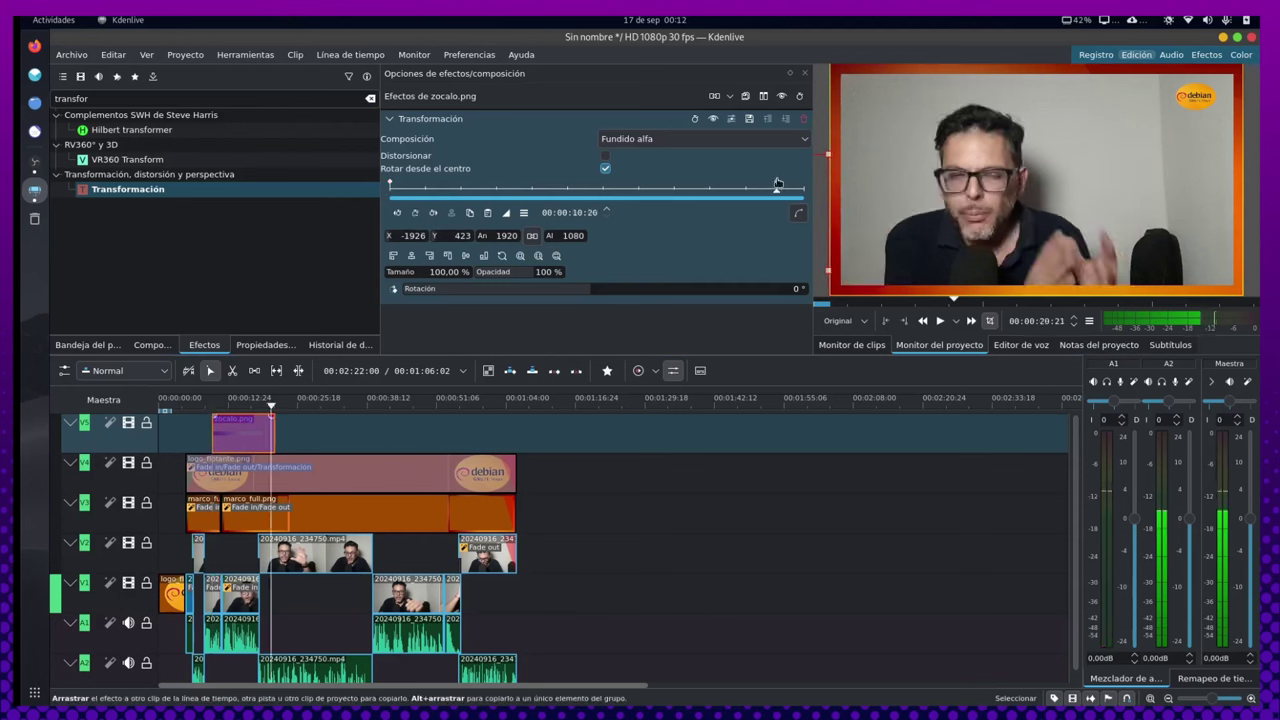
click(802, 184)
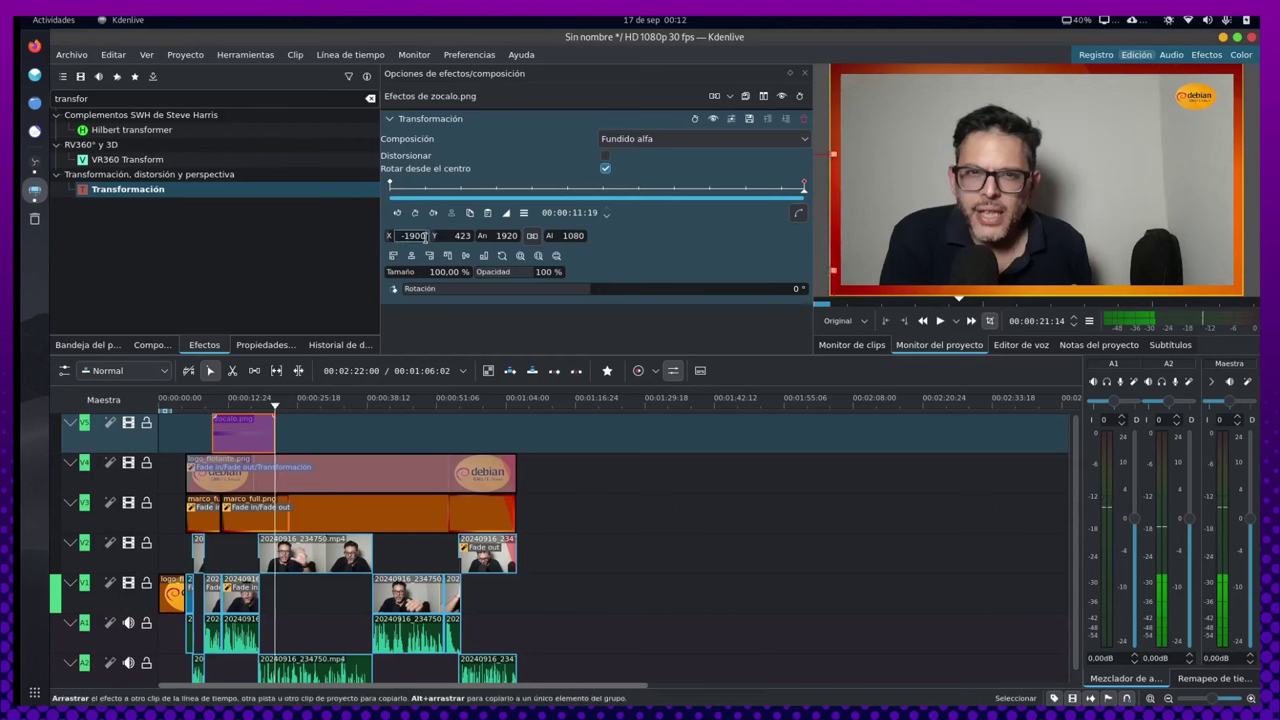
scroll(424, 236, up, 10)
scroll(424, 236, up, 10)
scroll(424, 236, up, 10)
scroll(425, 236, up, 13)
scroll(424, 236, up, 6)
scroll(424, 236, up, 6)
scroll(424, 236, up, 7)
scroll(424, 236, up, 3)
text(0)
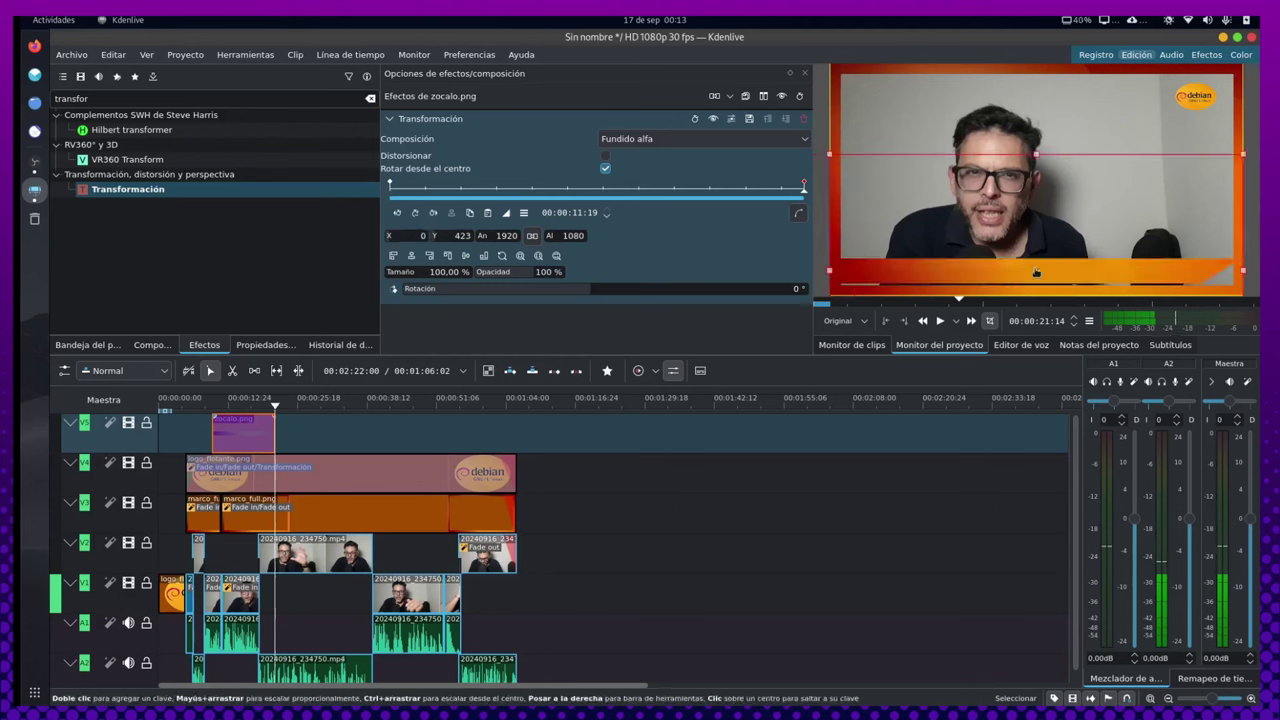
drag(1032, 266, 1031, 274)
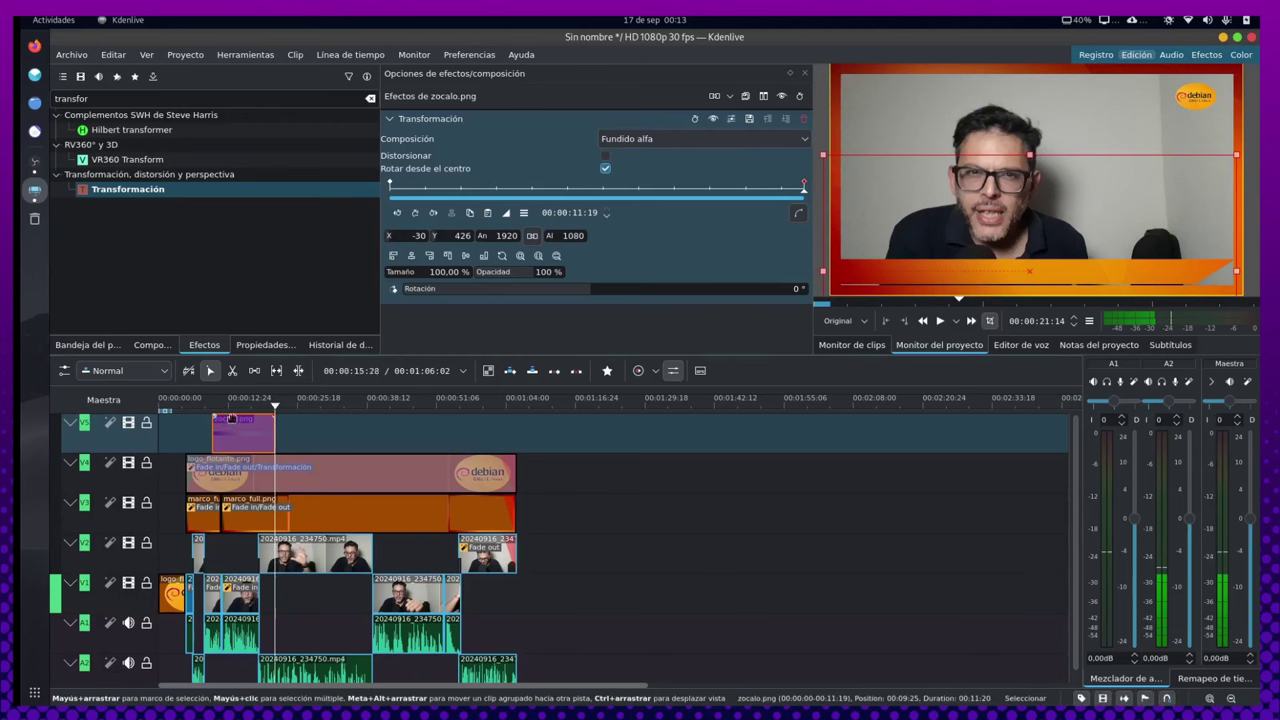
click(207, 405)
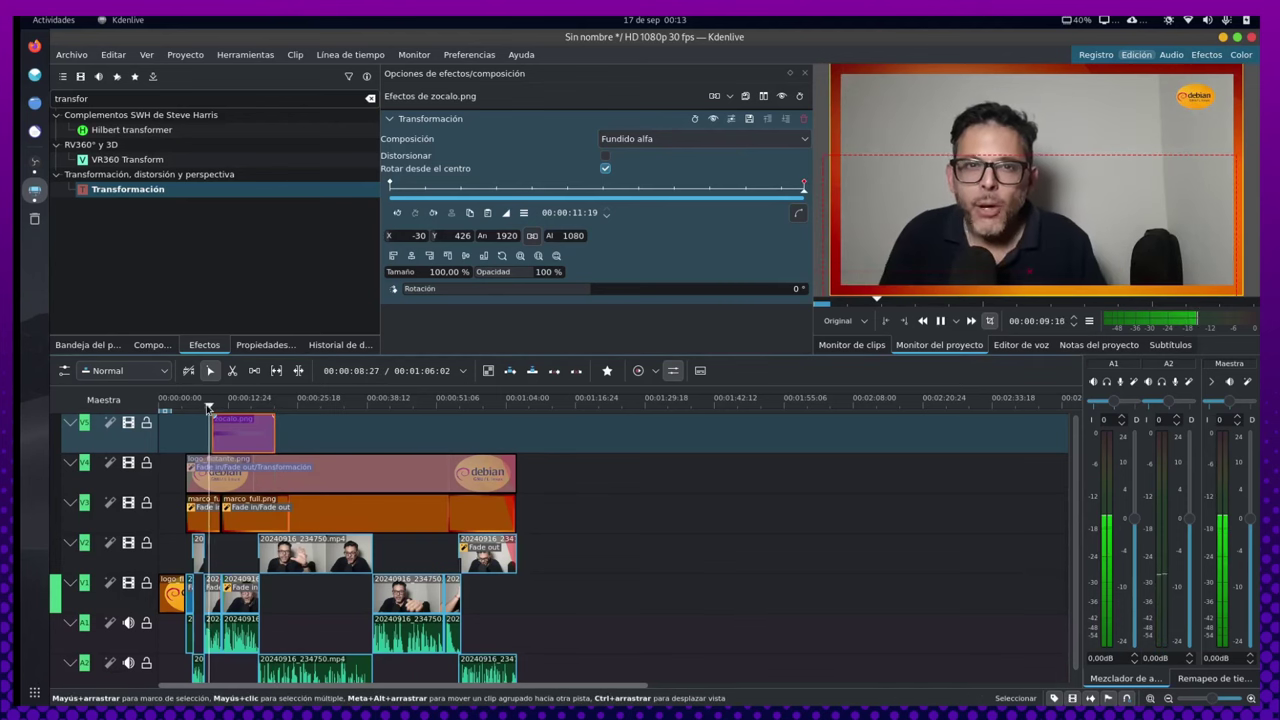
key(space)
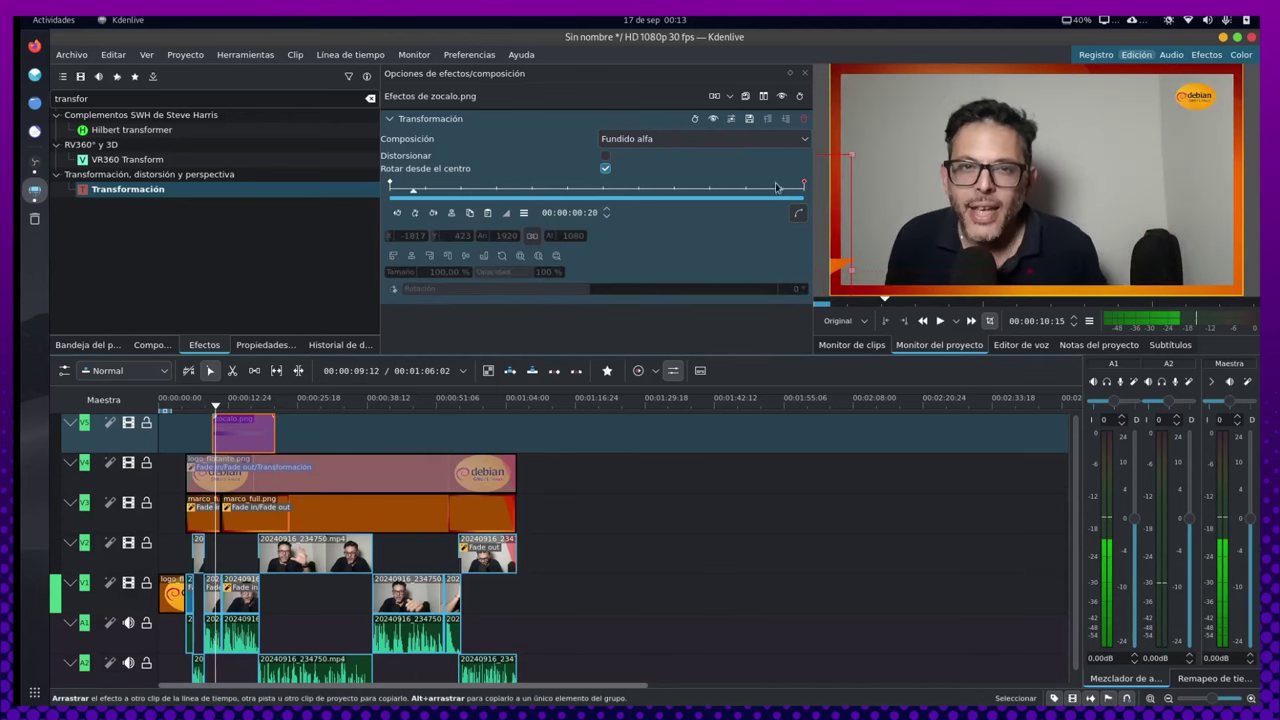
drag(800, 183, 428, 193)
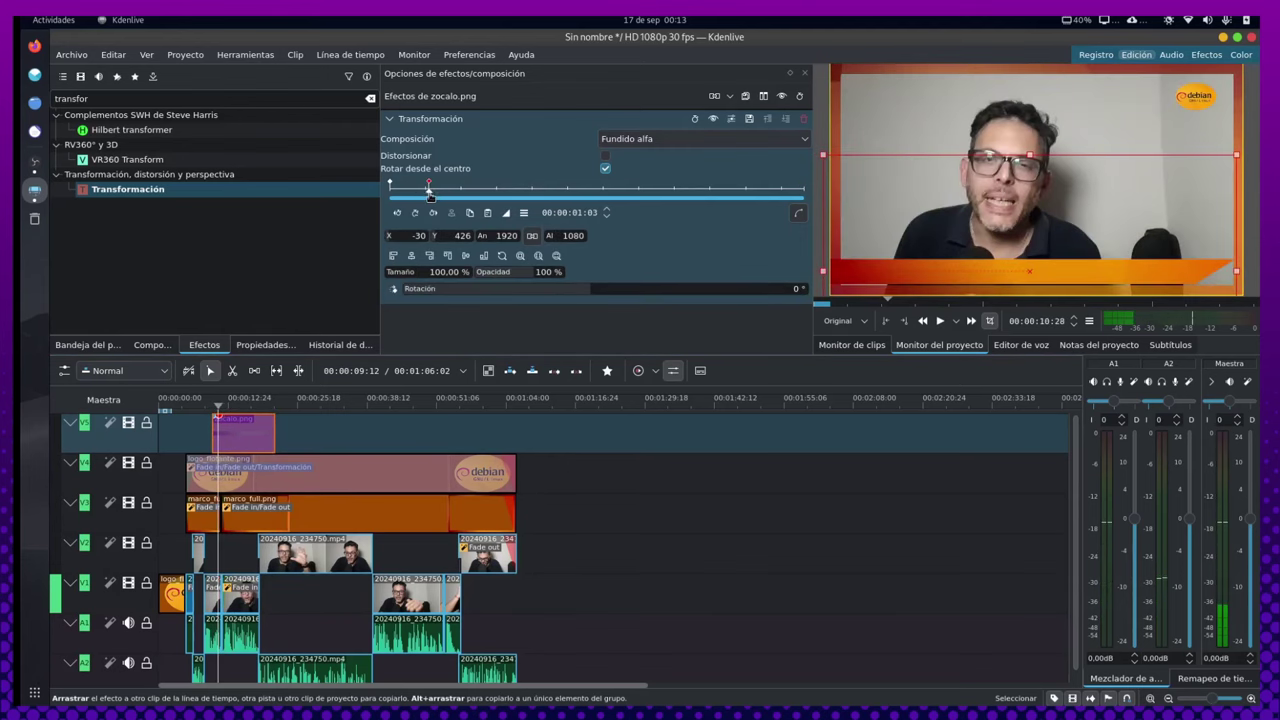
click(207, 408)
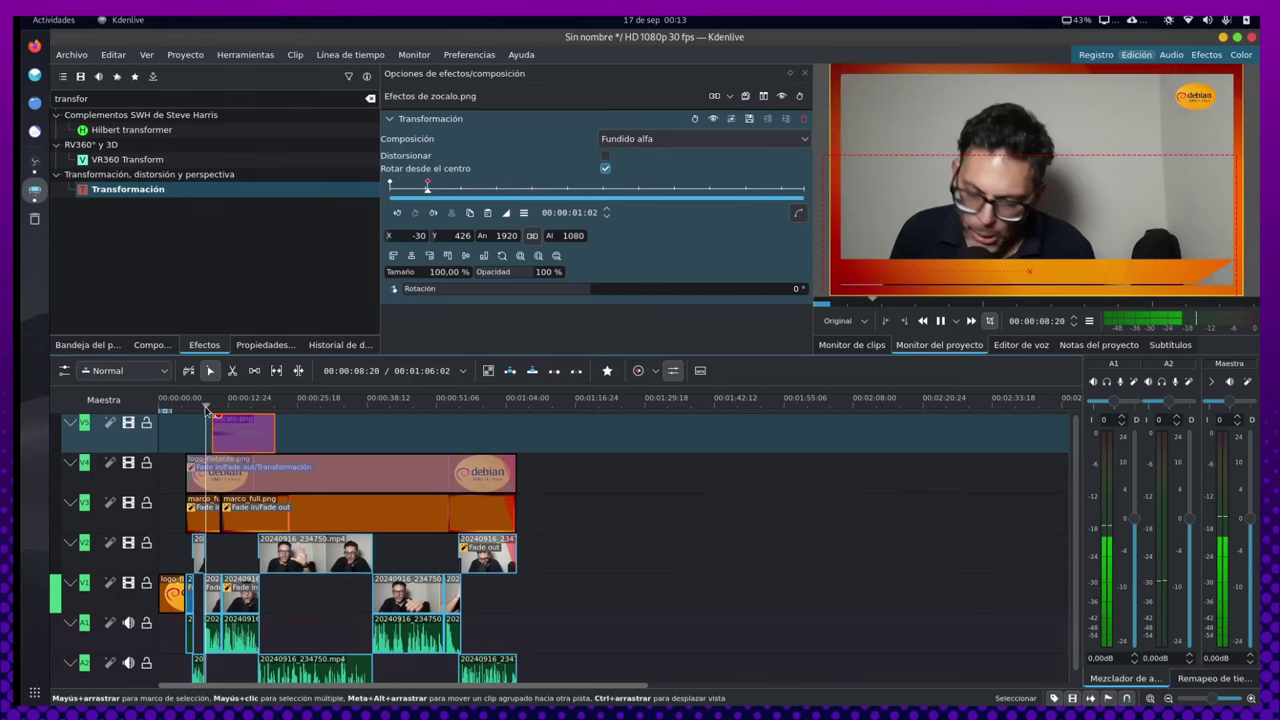
key(space)
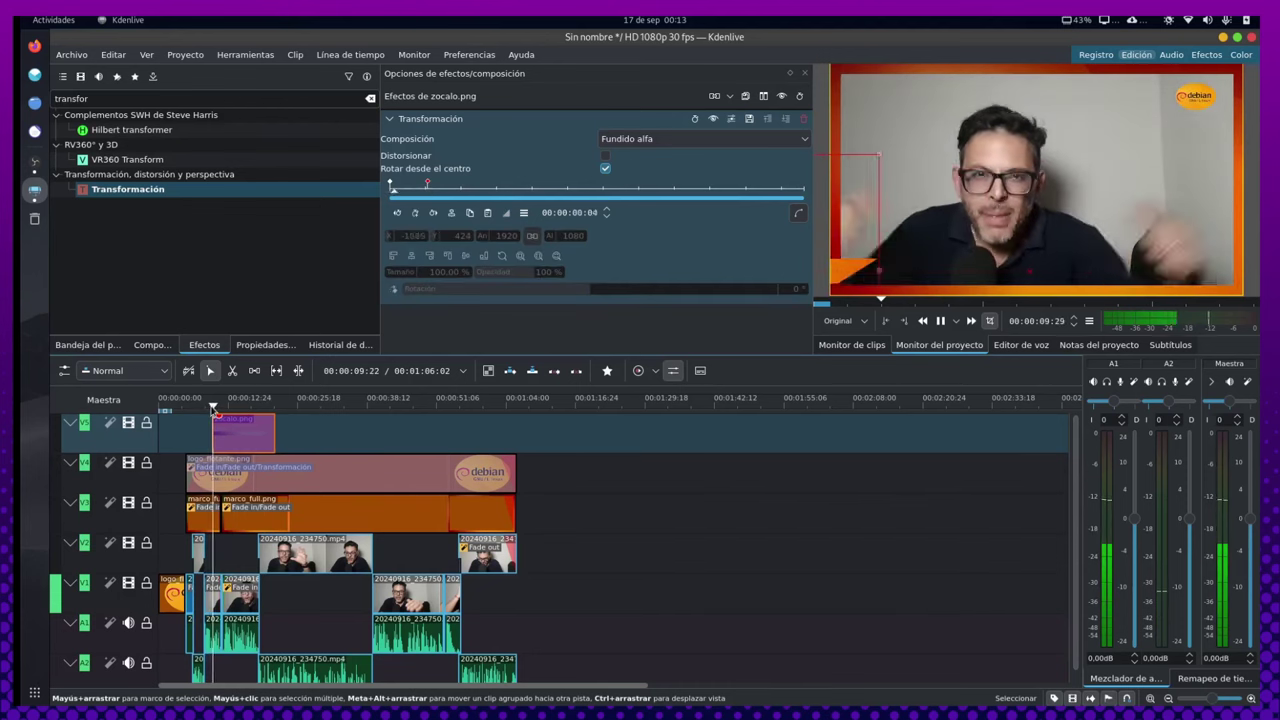
key(space)
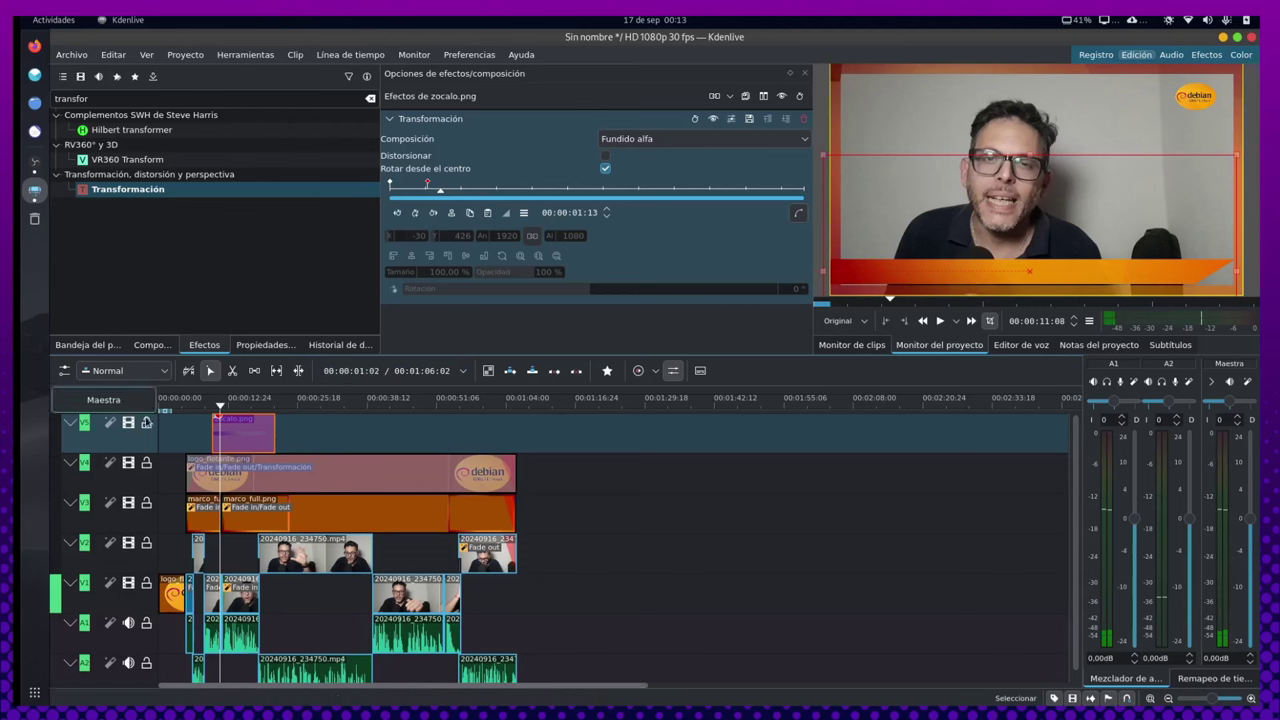
Insert one new video track above V5 and open the project bin's new-clip list
right_click(188, 433)
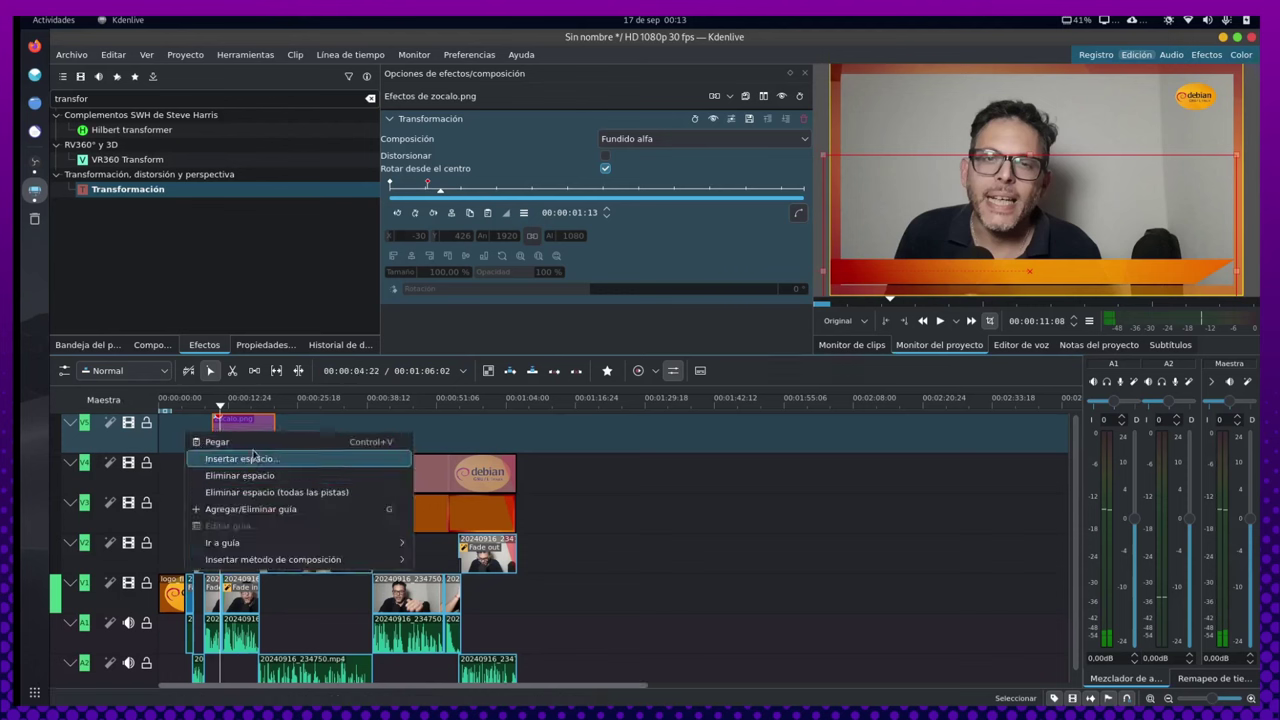
click(137, 447)
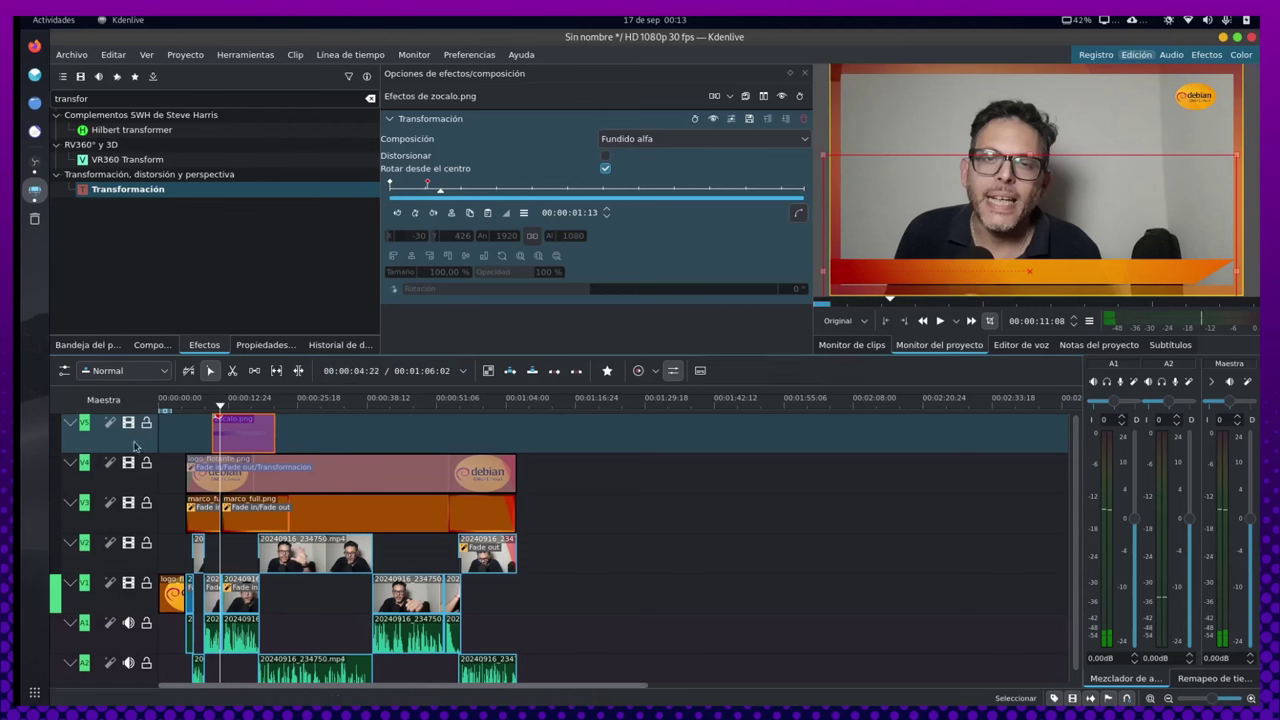
right_click(137, 447)
click(201, 442)
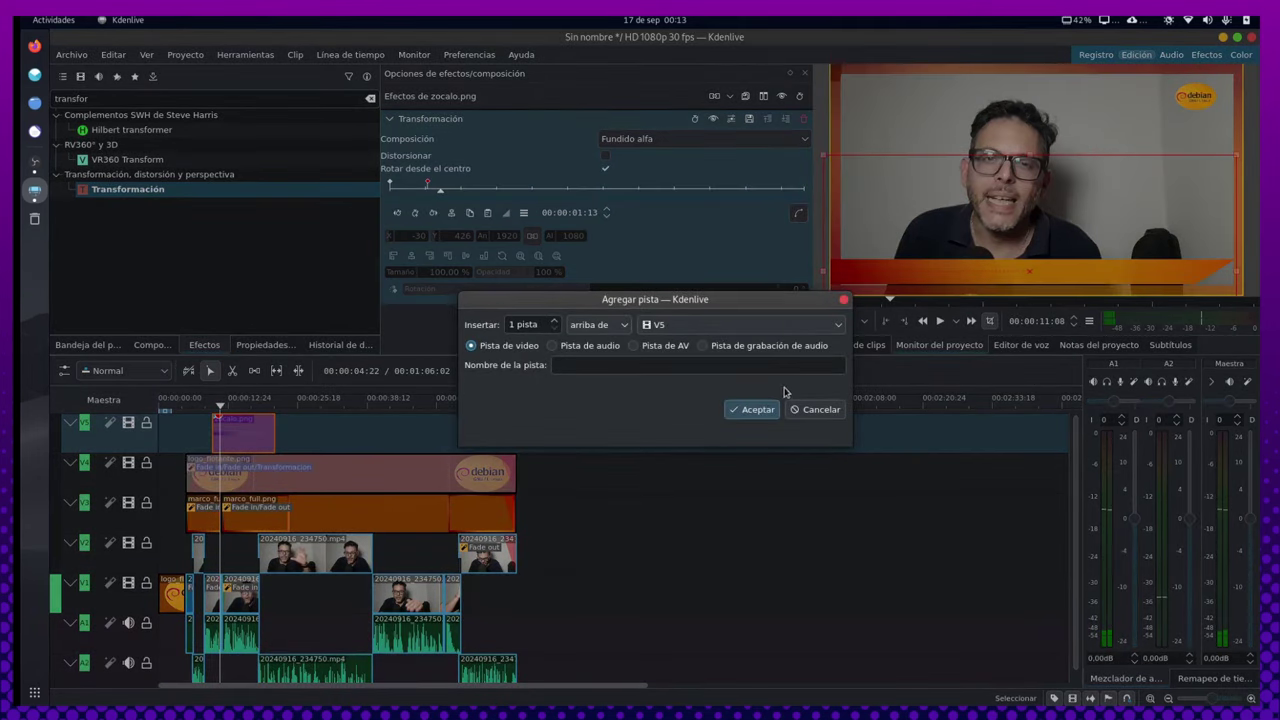
click(752, 411)
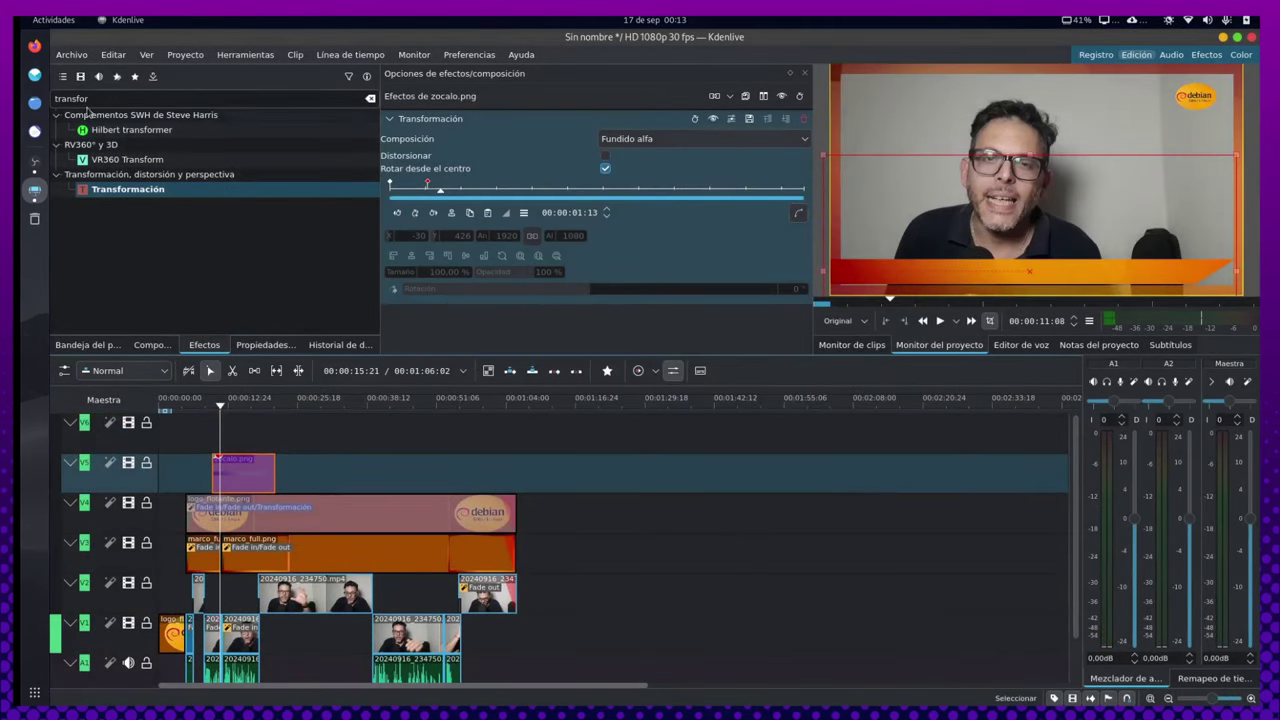
click(87, 344)
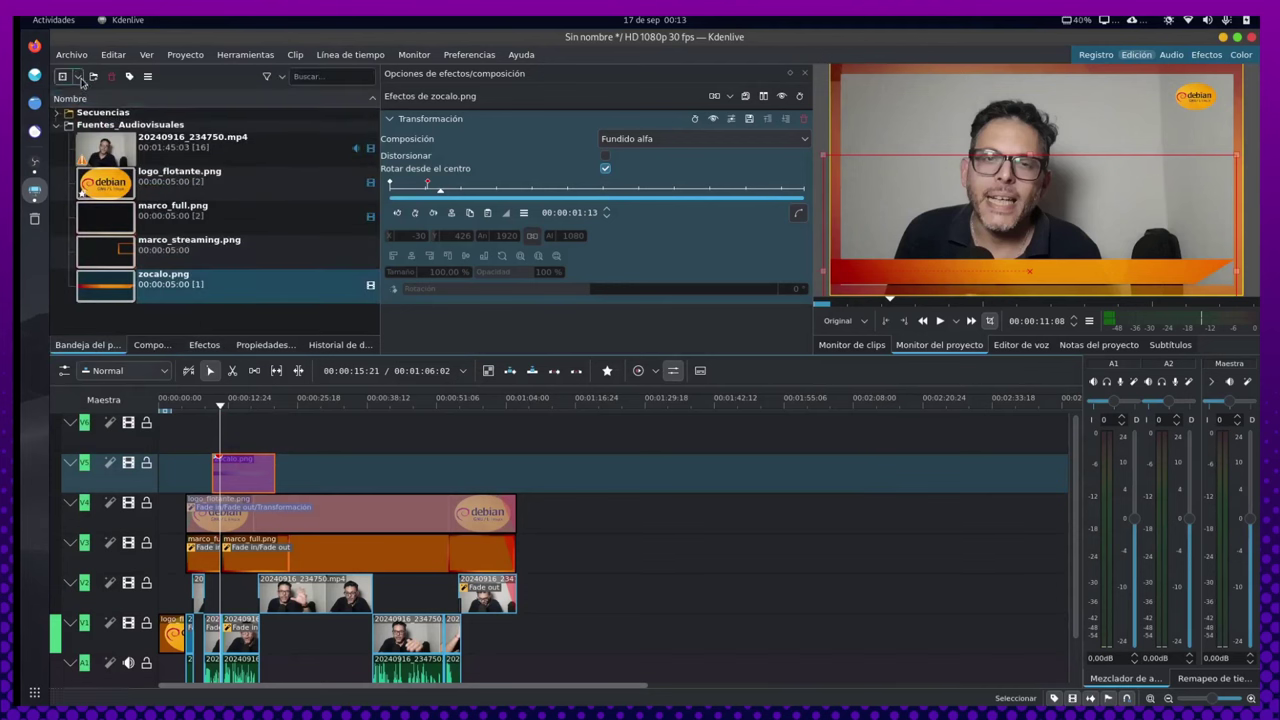
click(79, 78)
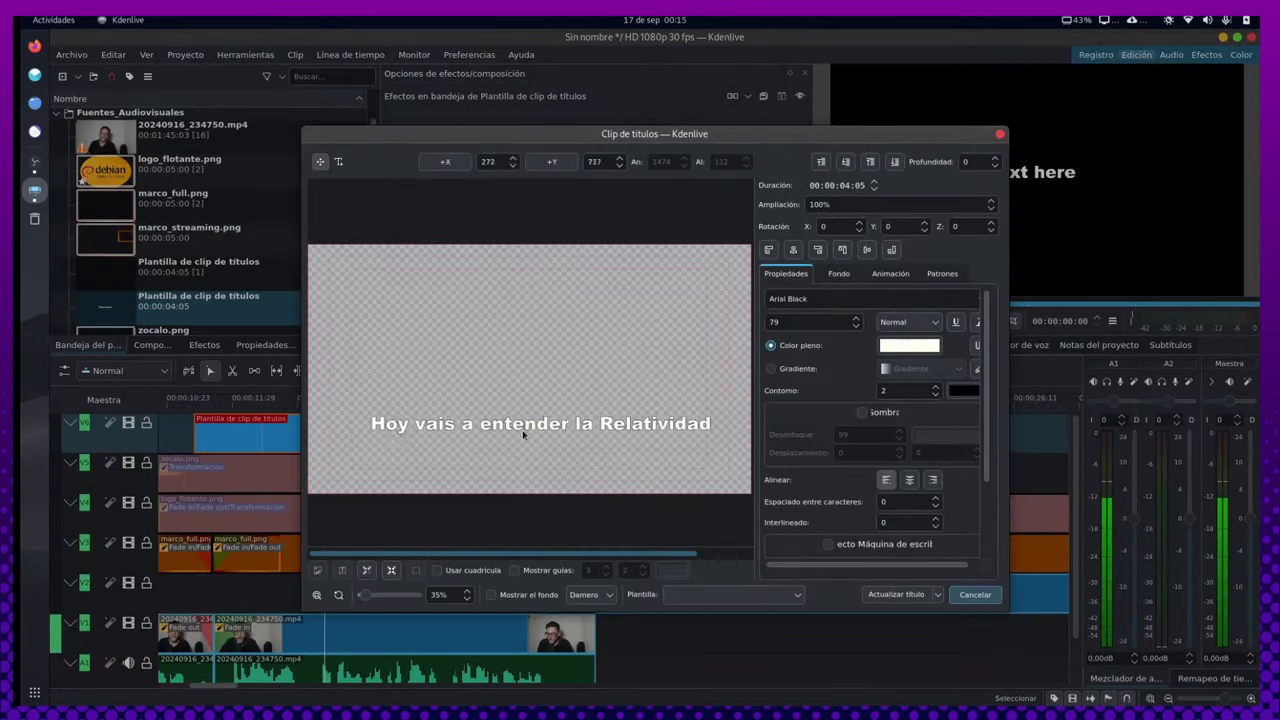
Place 'Hoy vais a entender la Relatividad' at X 100, Y 900 over the orange banner and update the title
drag(522, 433, 505, 463)
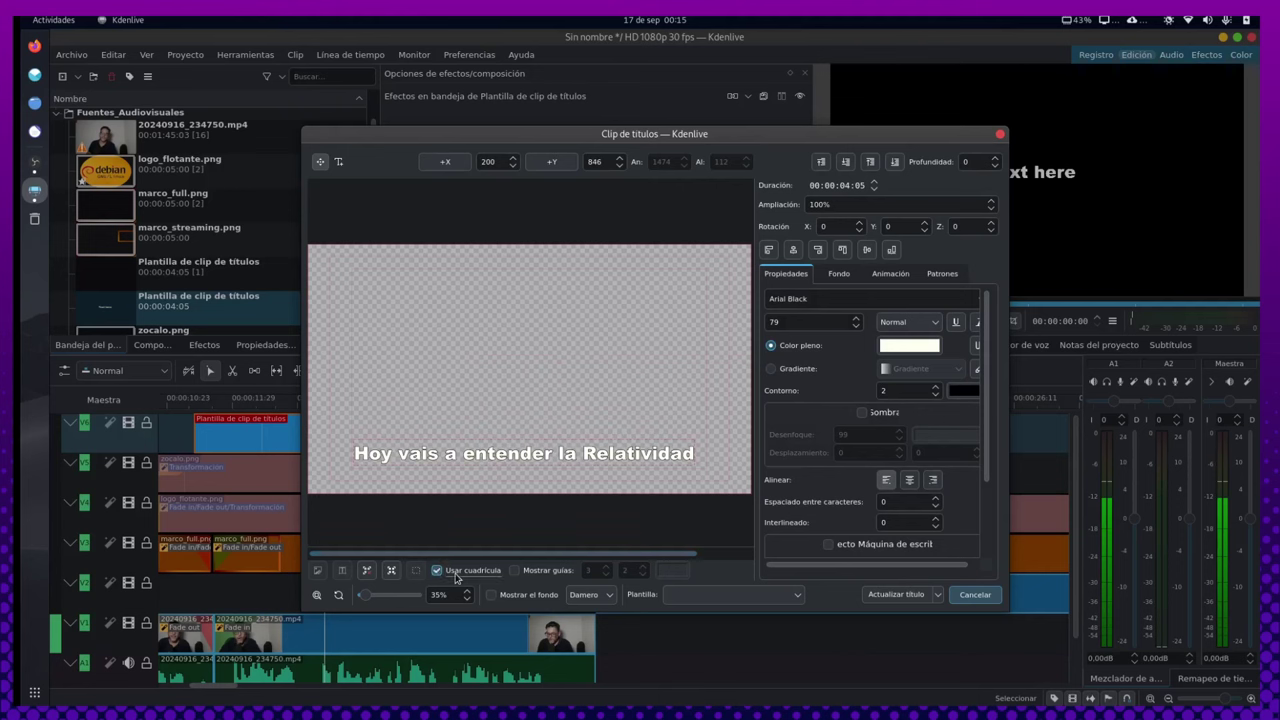
click(519, 596)
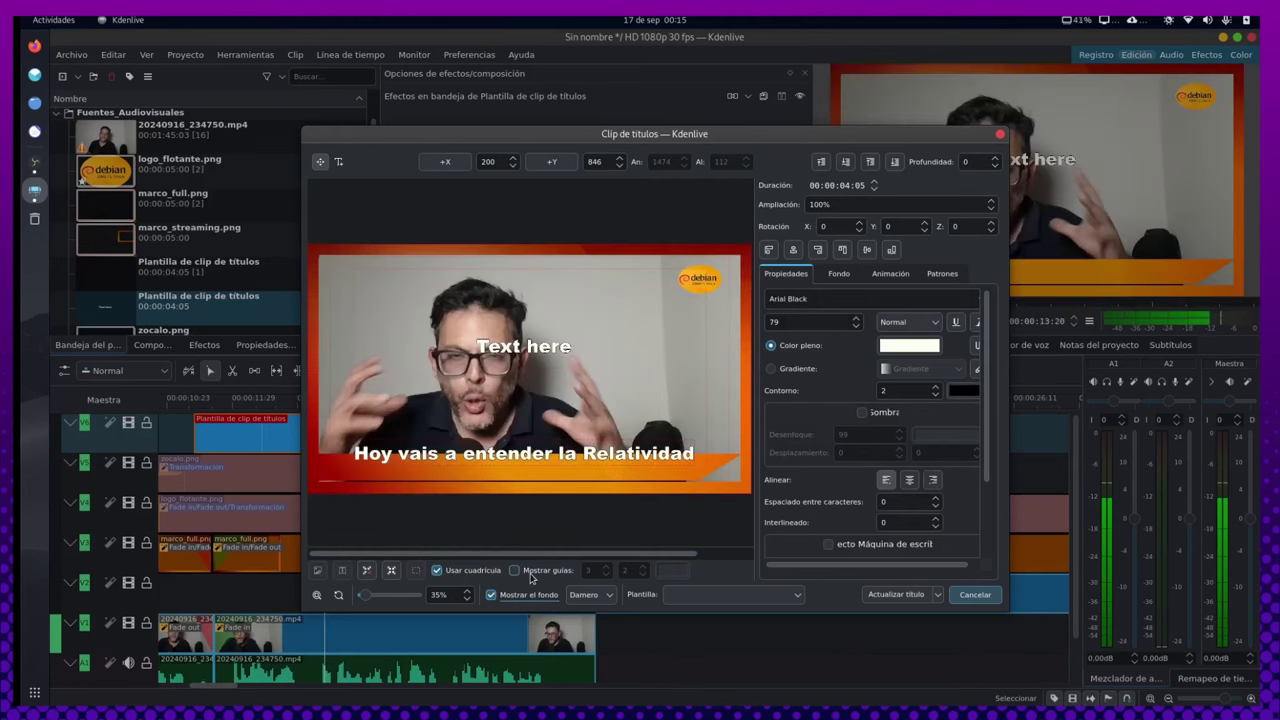
click(531, 575)
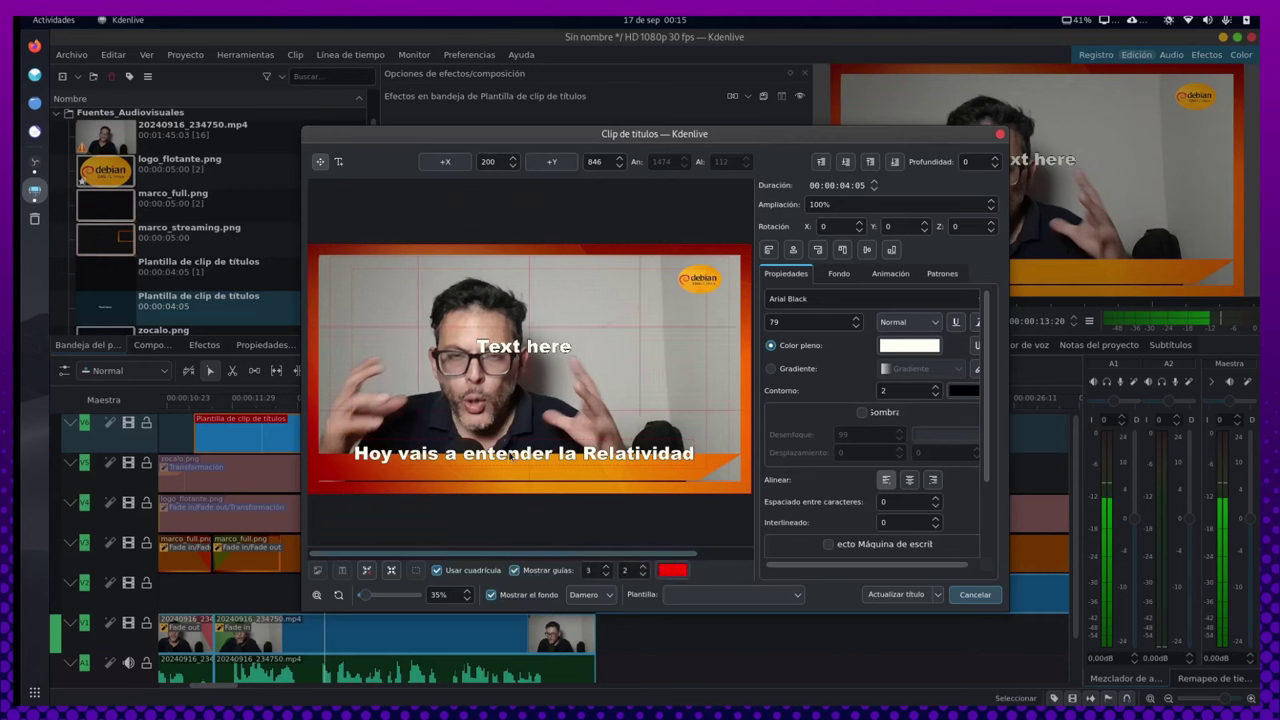
drag(511, 456, 490, 469)
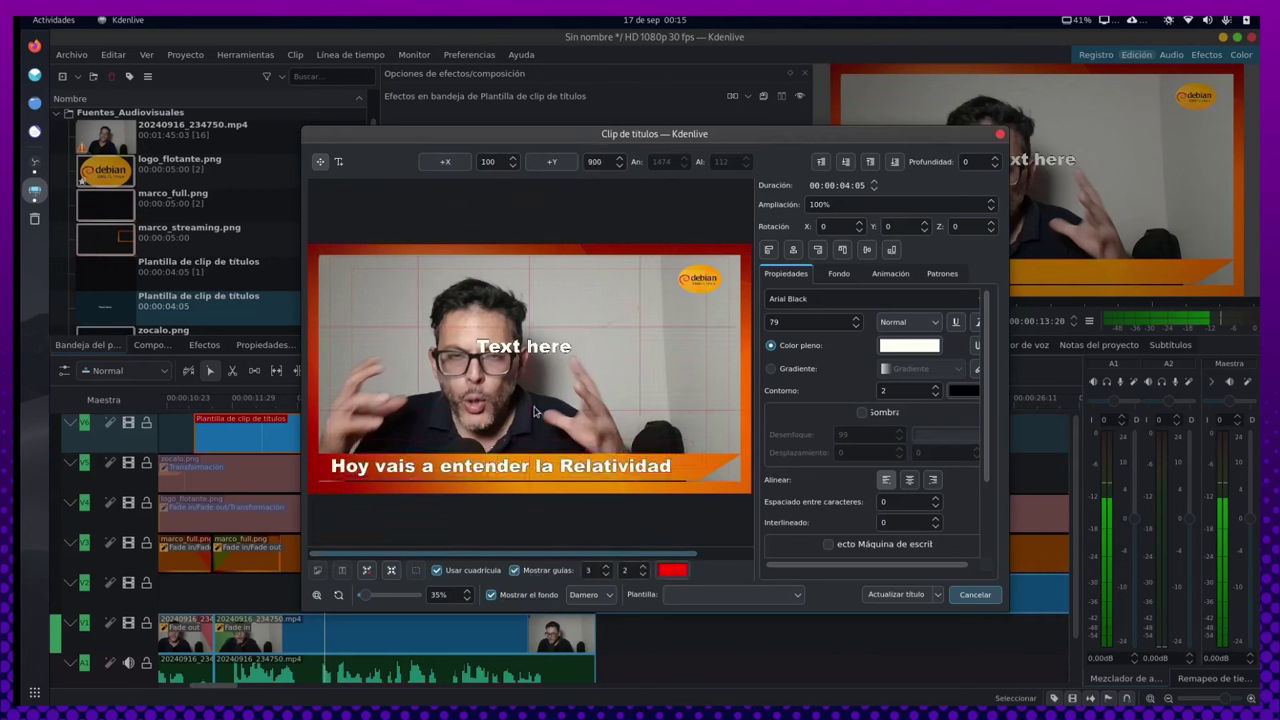
click(896, 593)
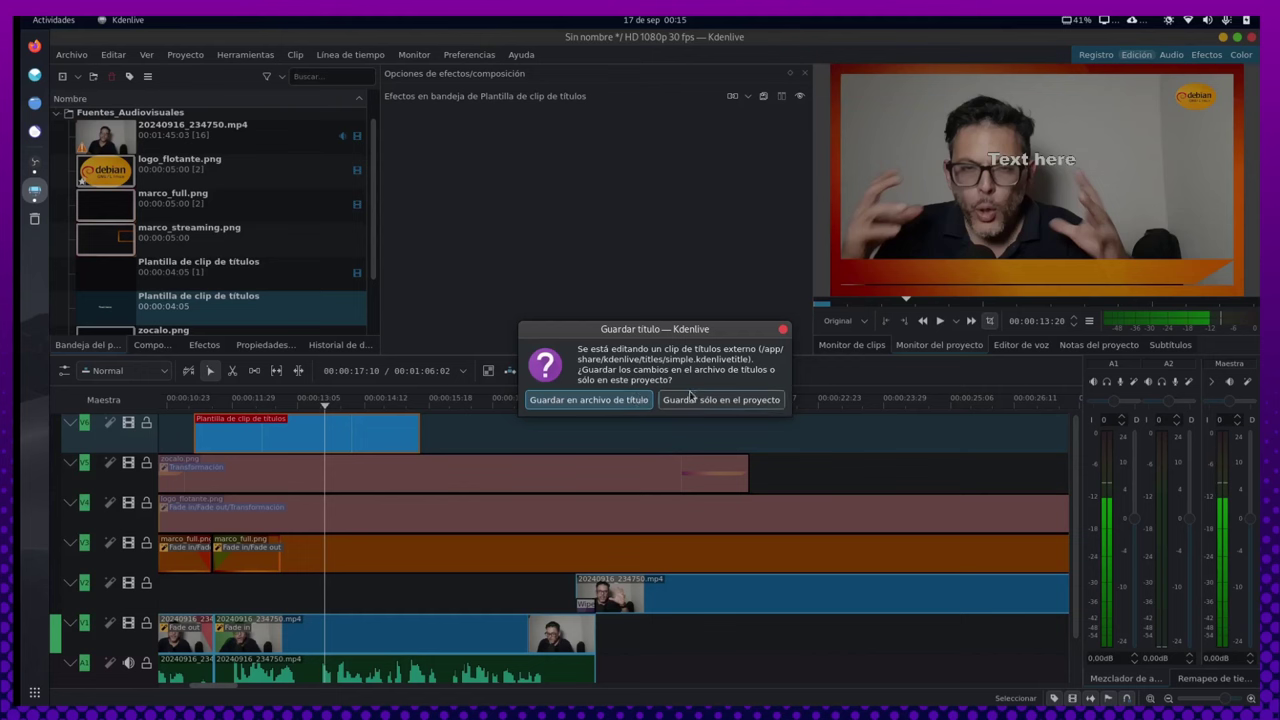
Save the title changes only in the project, then select the title clip on the top track
click(727, 400)
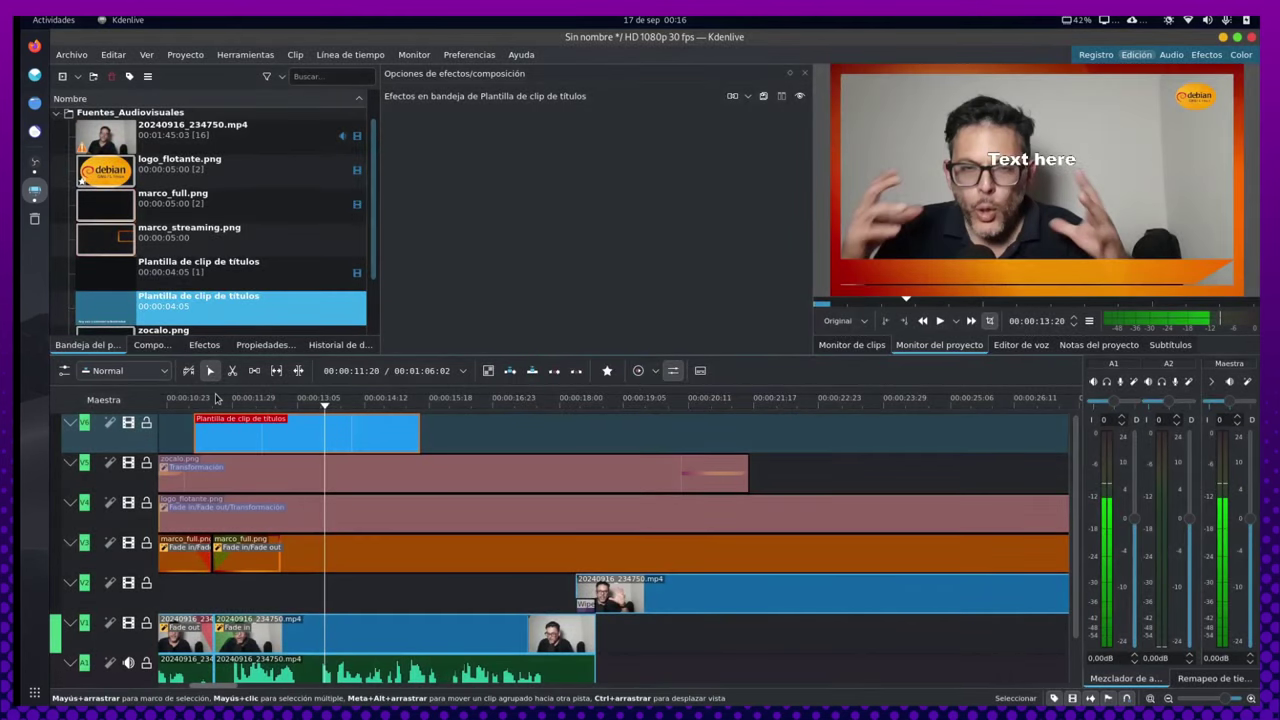
click(191, 402)
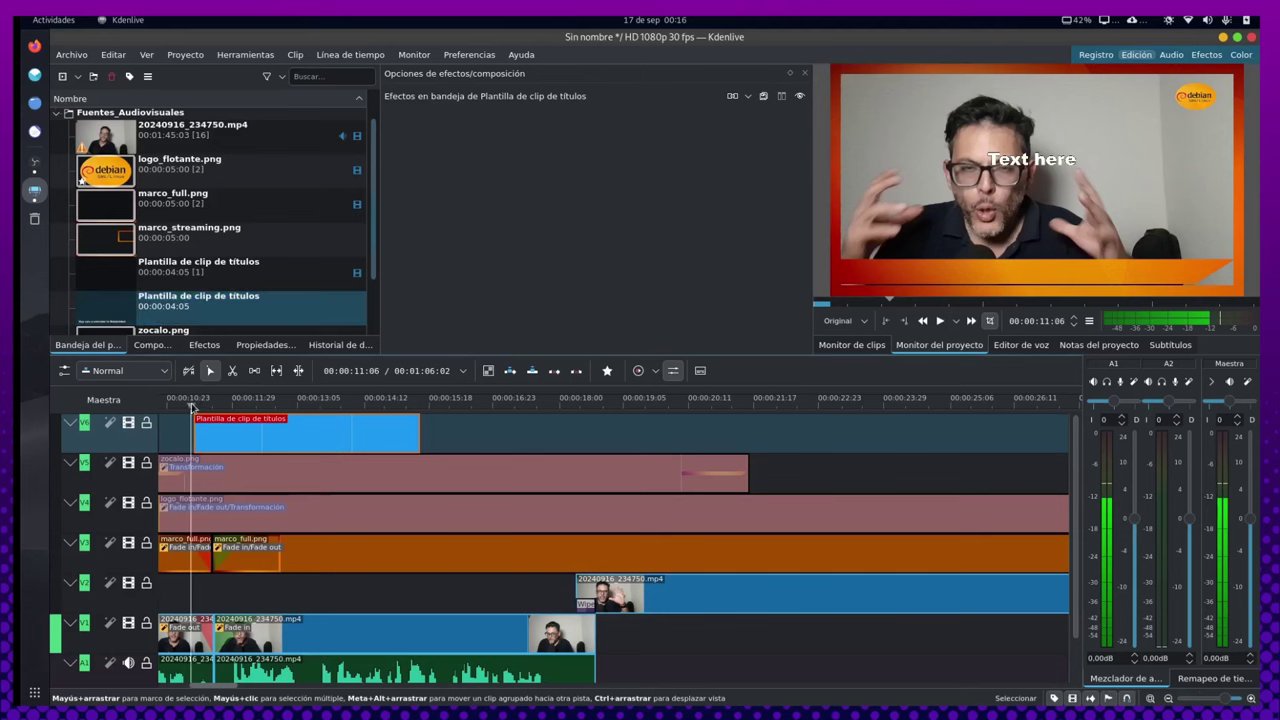
scroll(412, 430, up, 3)
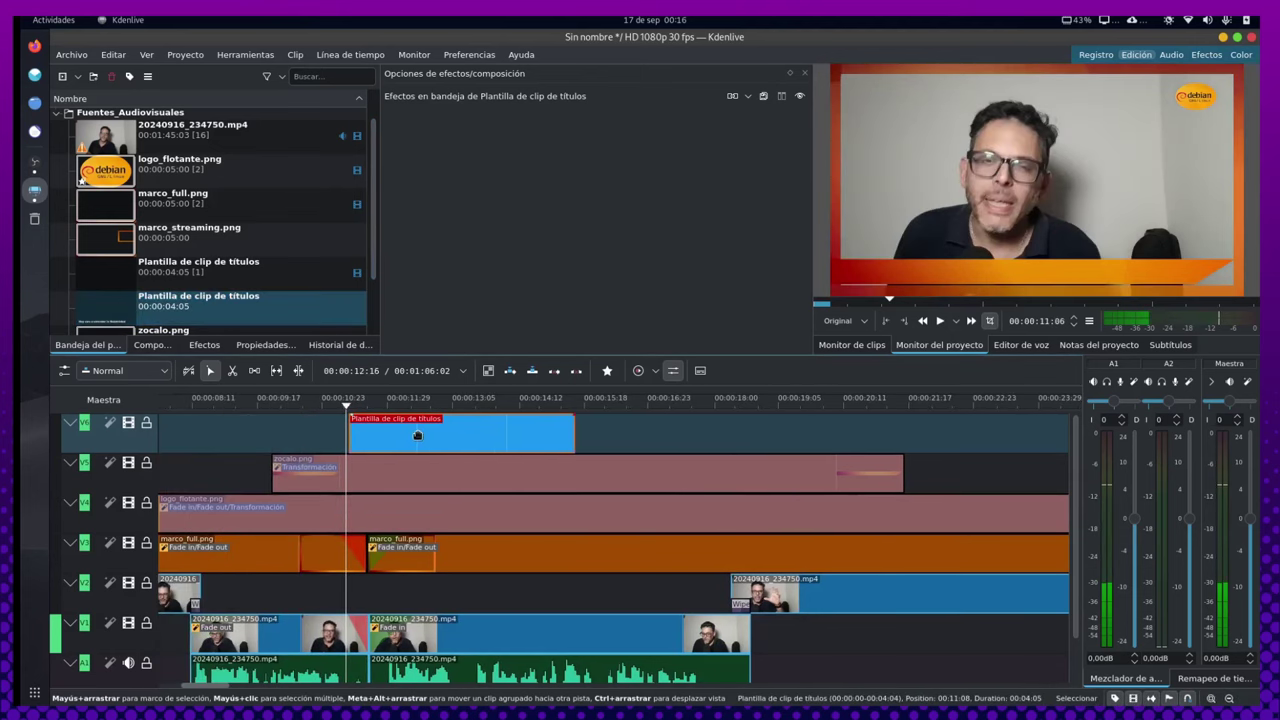
scroll(414, 430, up, 3)
click(731, 448)
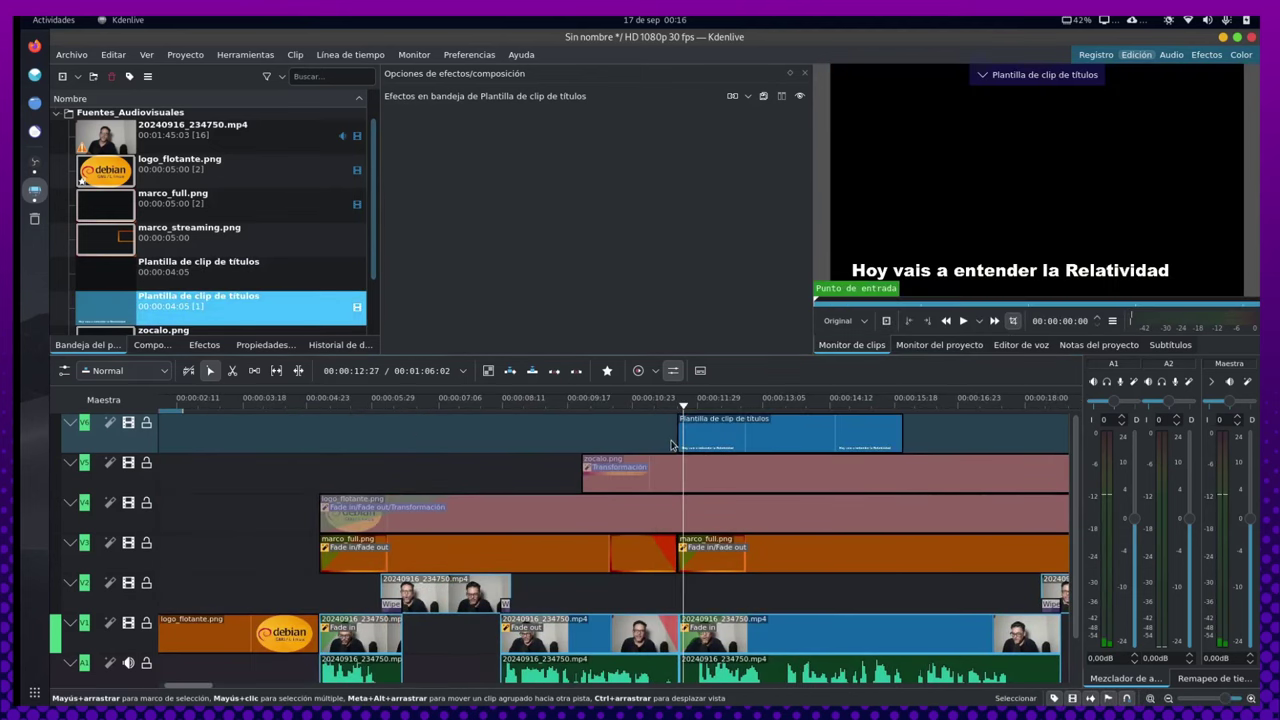
ctrl+scroll(571, 426, down, 3)
ctrl+scroll(473, 422, down, 3)
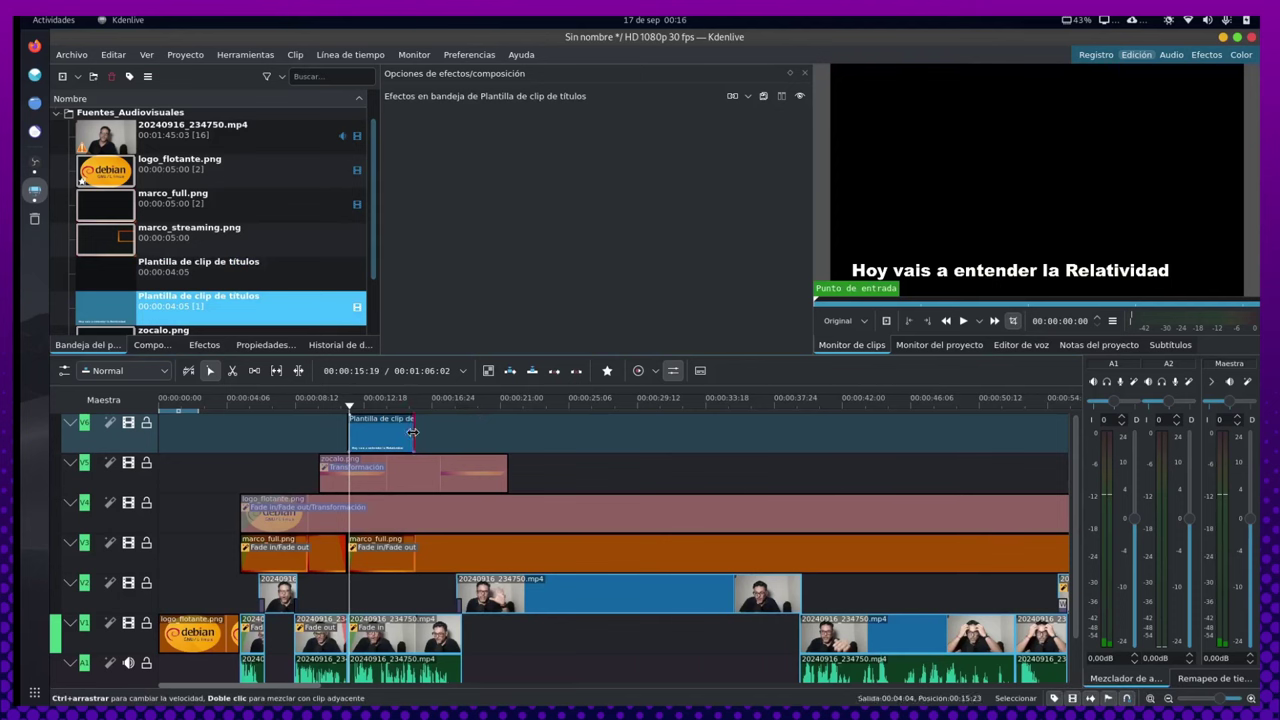
Lengthen the title clip, add 1-second fade-outs to the title and banner ends, then preview
drag(412, 432, 507, 432)
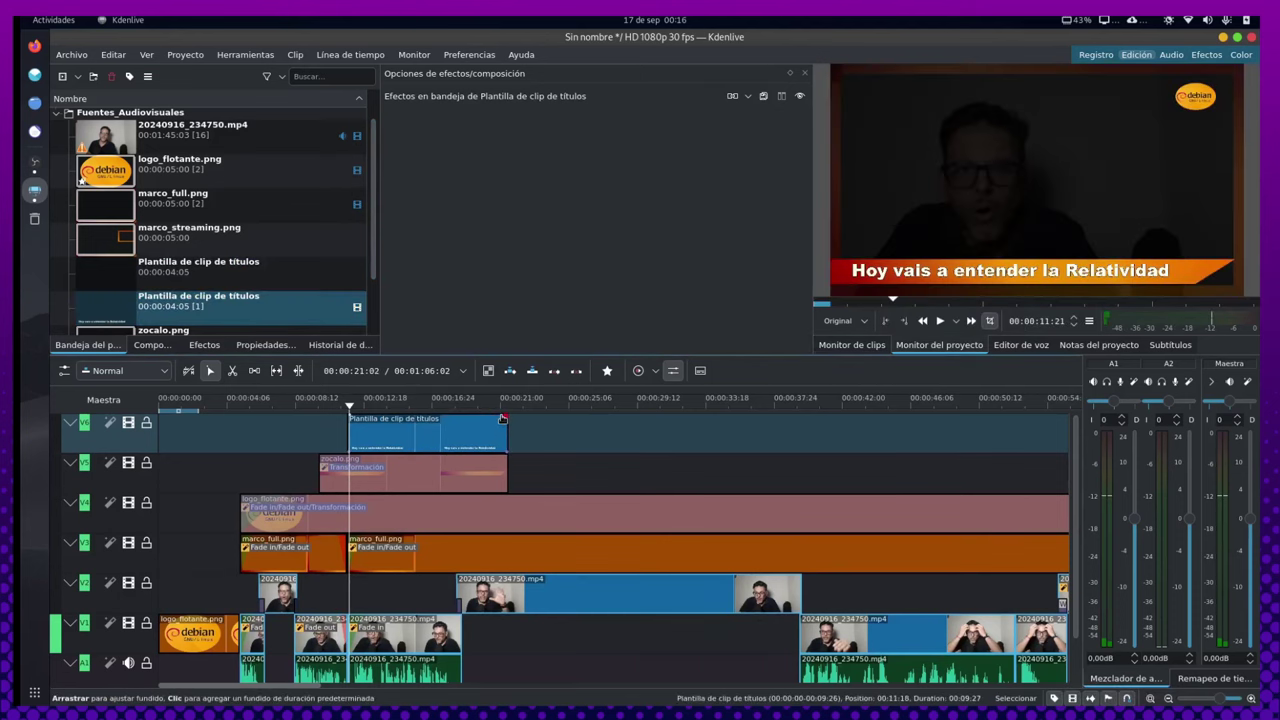
click(504, 420)
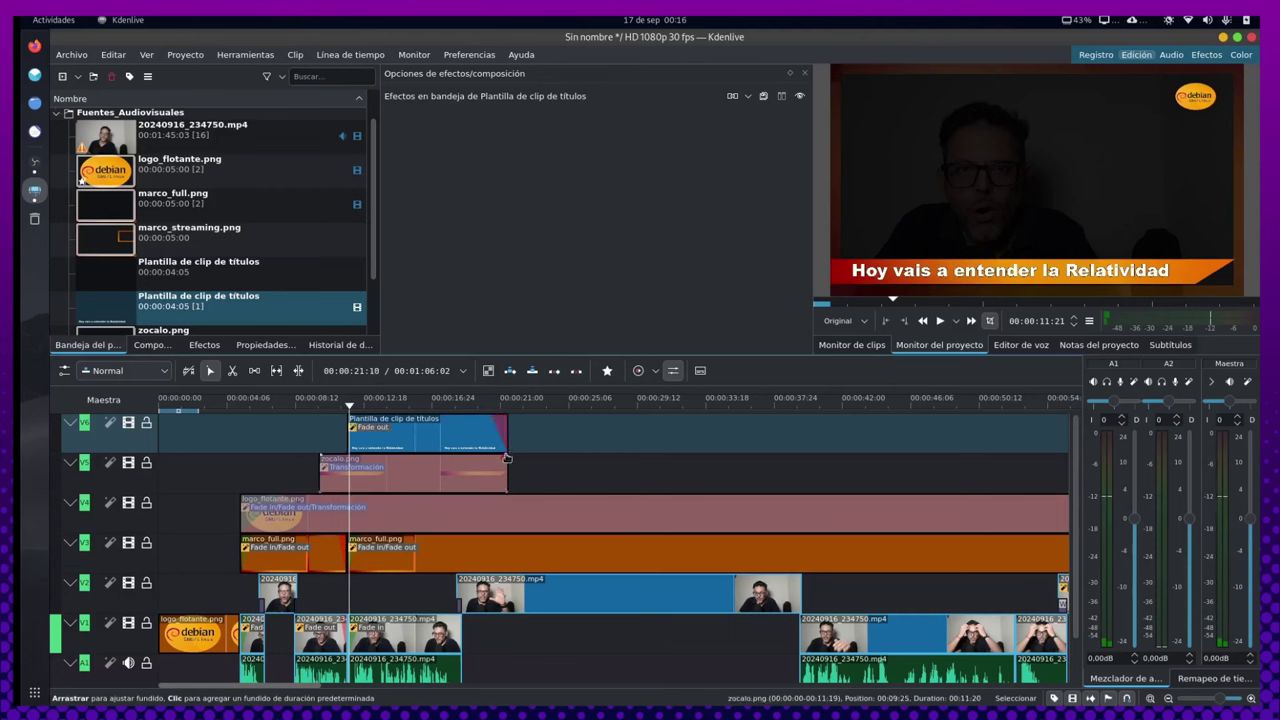
click(505, 461)
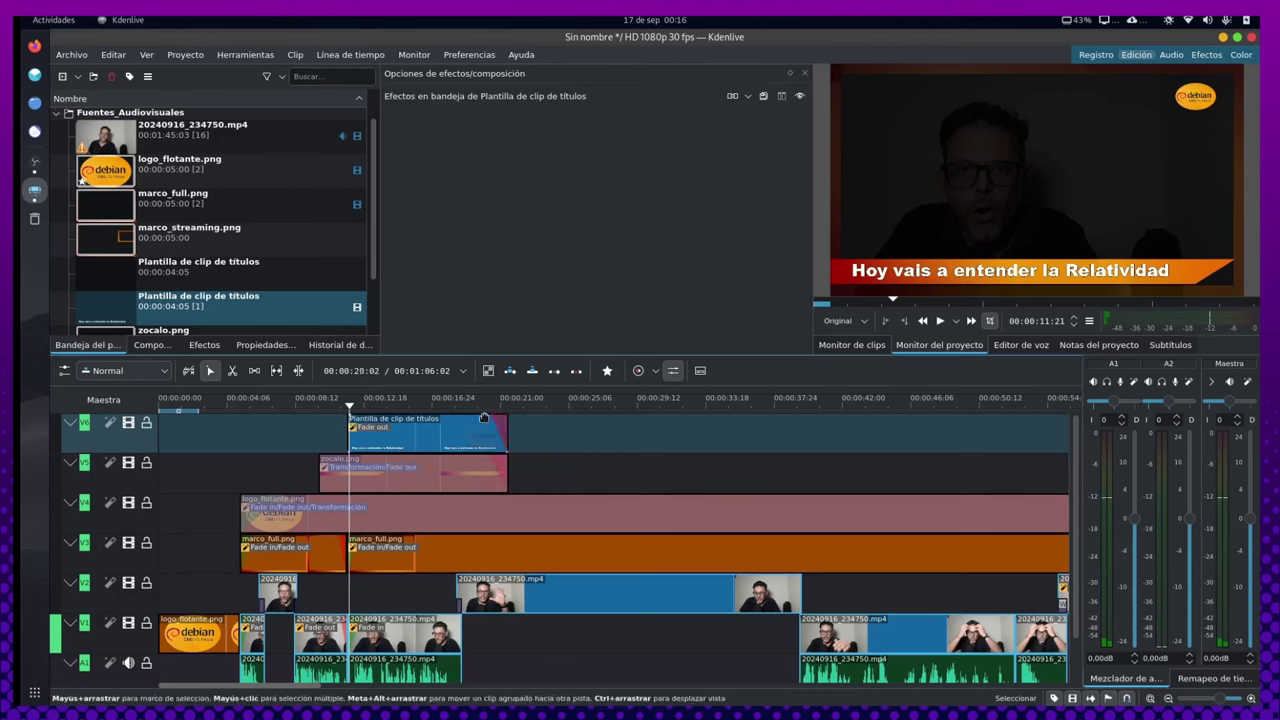
click(479, 404)
key(space)
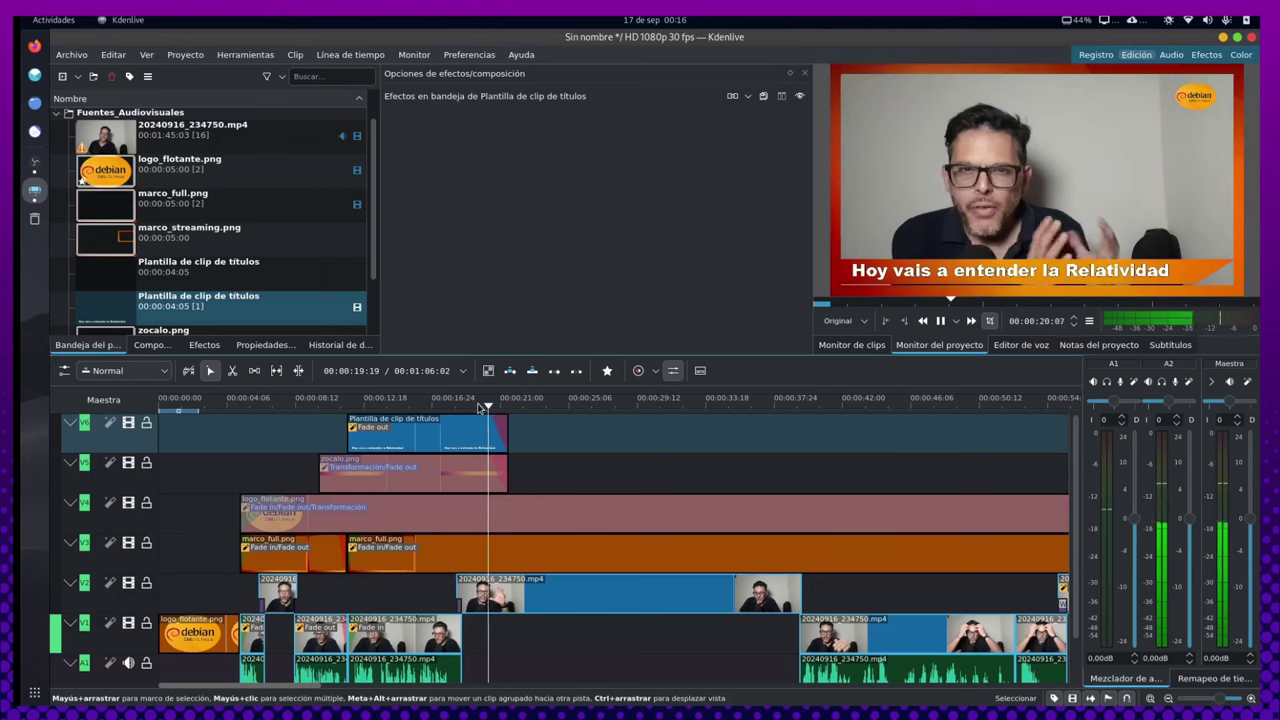
key(space)
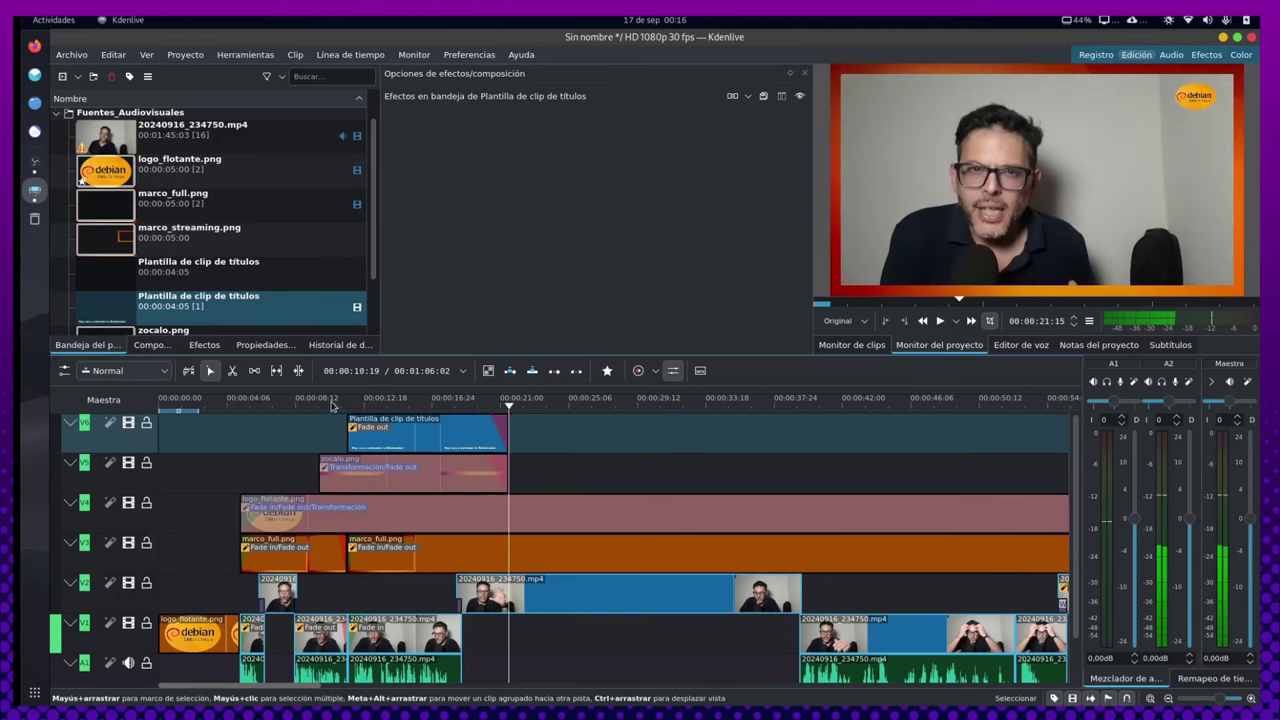
Give the title a 10-frame fade-in, preview it, then shift title and zocalo.png banner later
click(343, 404)
click(372, 428)
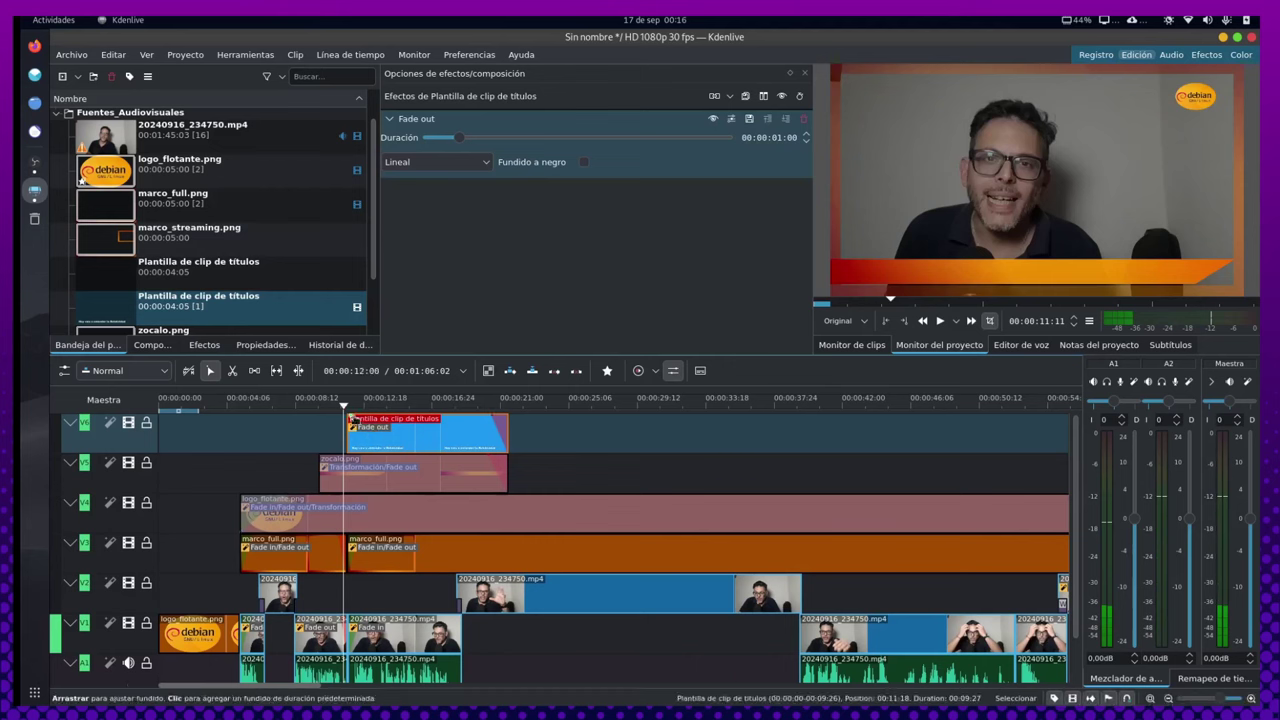
drag(349, 417, 352, 419)
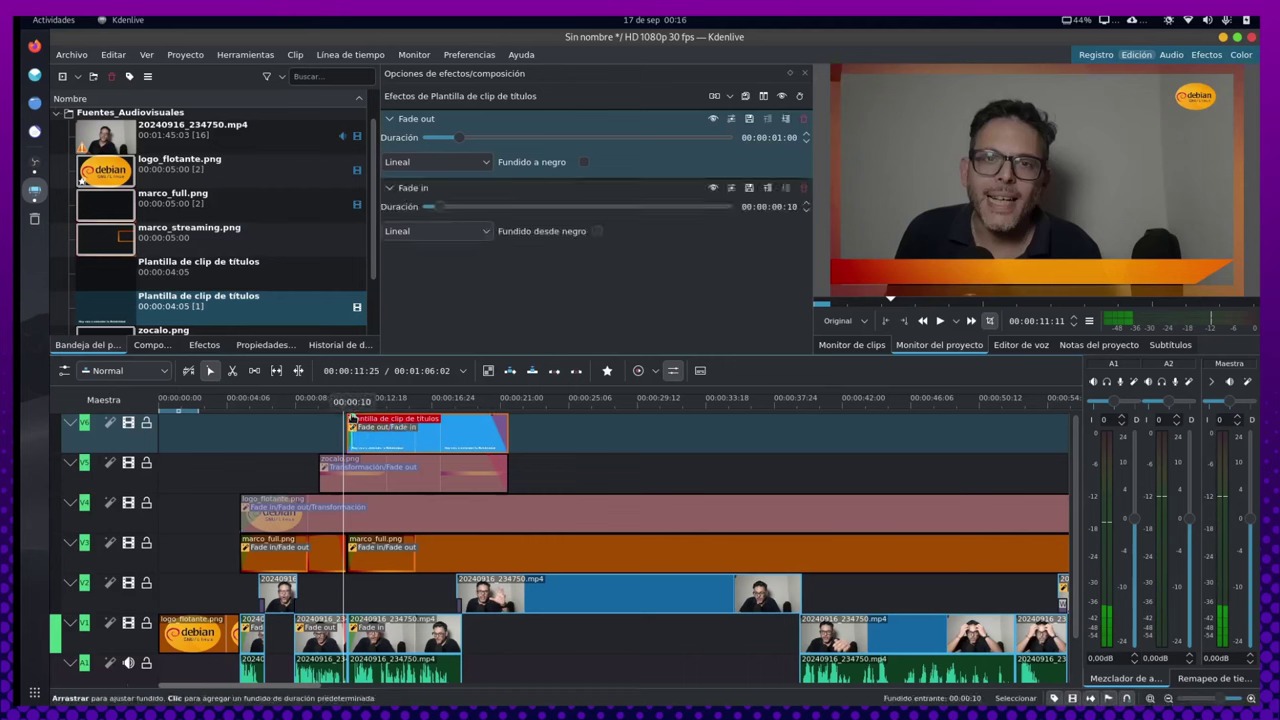
click(300, 400)
key(space)
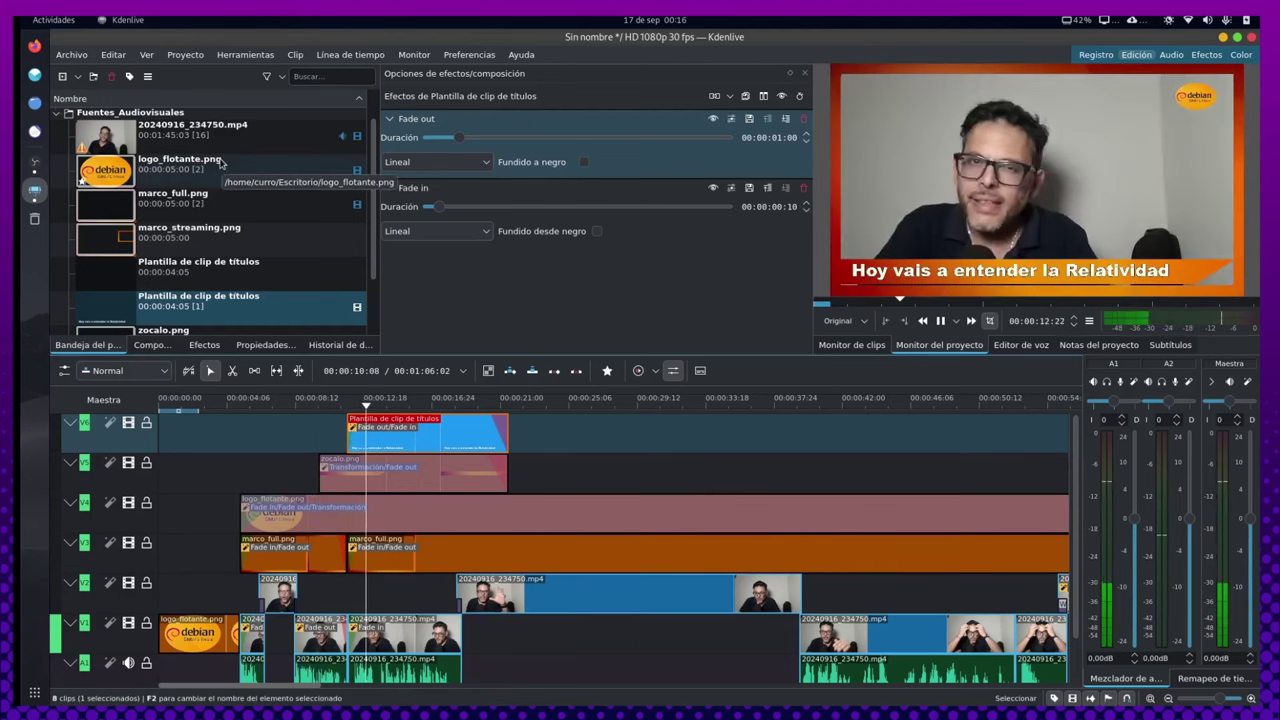
key(space)
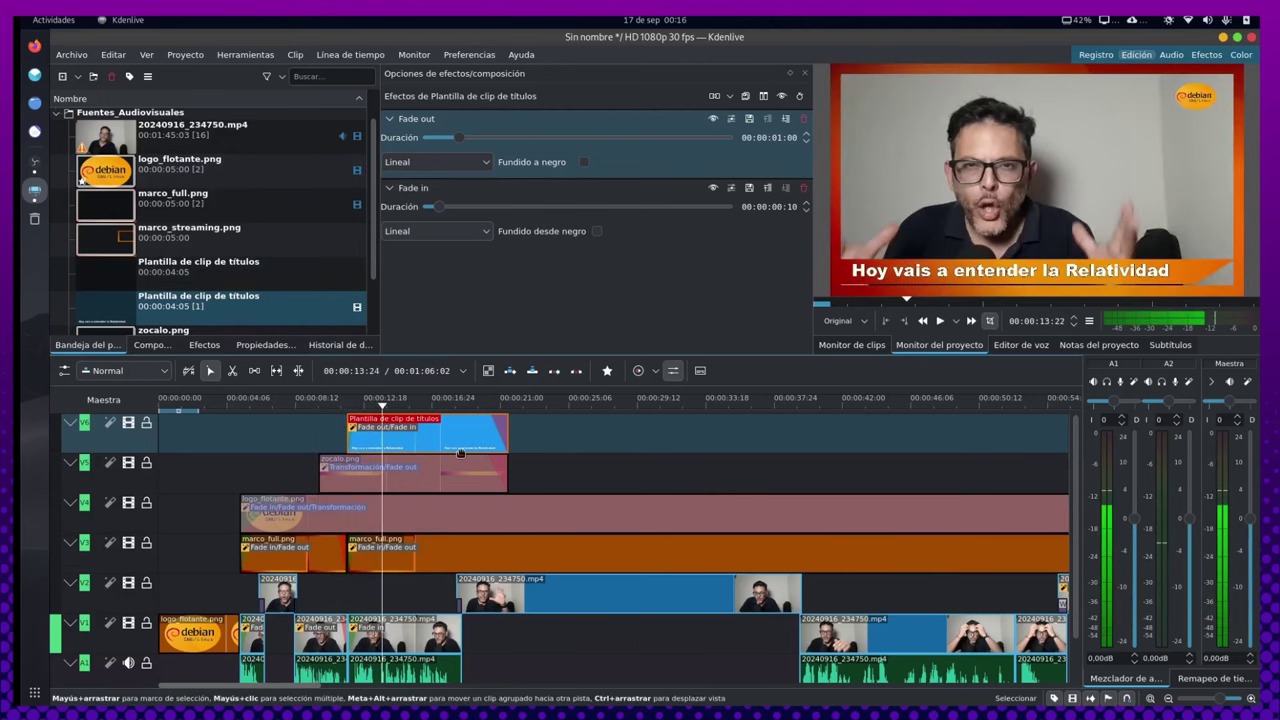
shift+click(466, 472)
drag(472, 474, 547, 474)
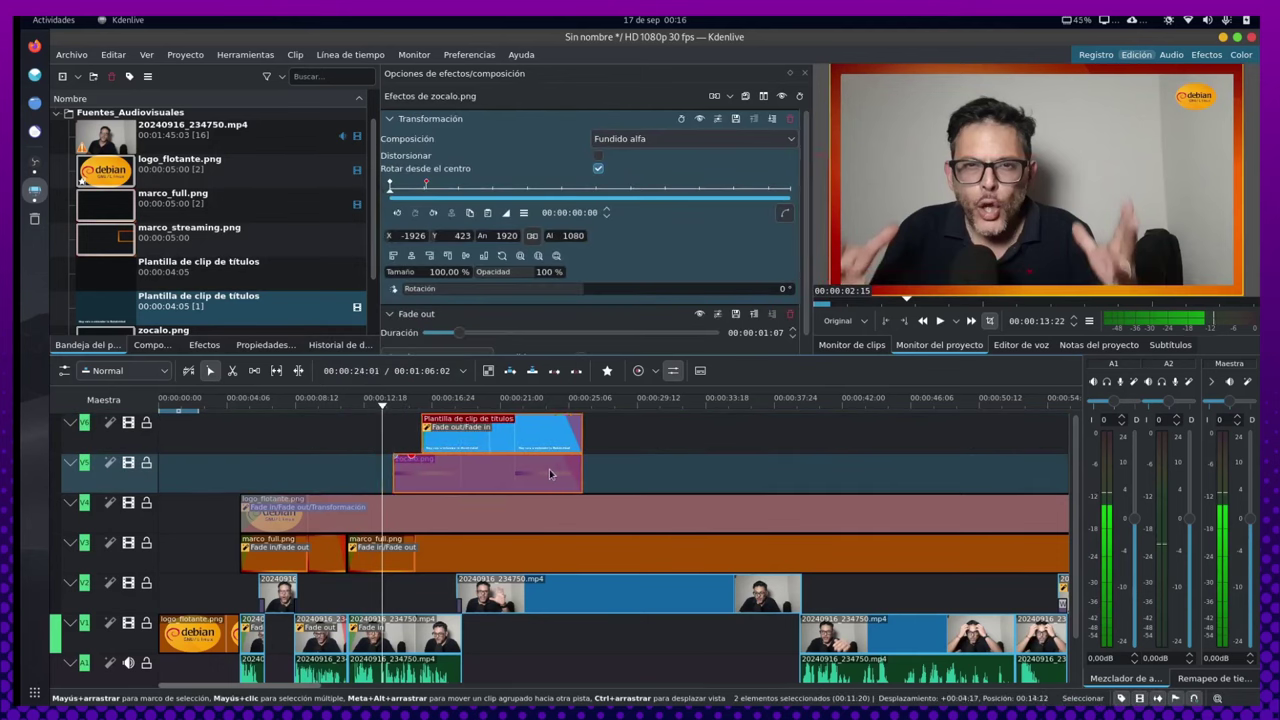
Scrub to the banner fade-in, move the title clip's start slightly earlier, and replay to review
click(350, 403)
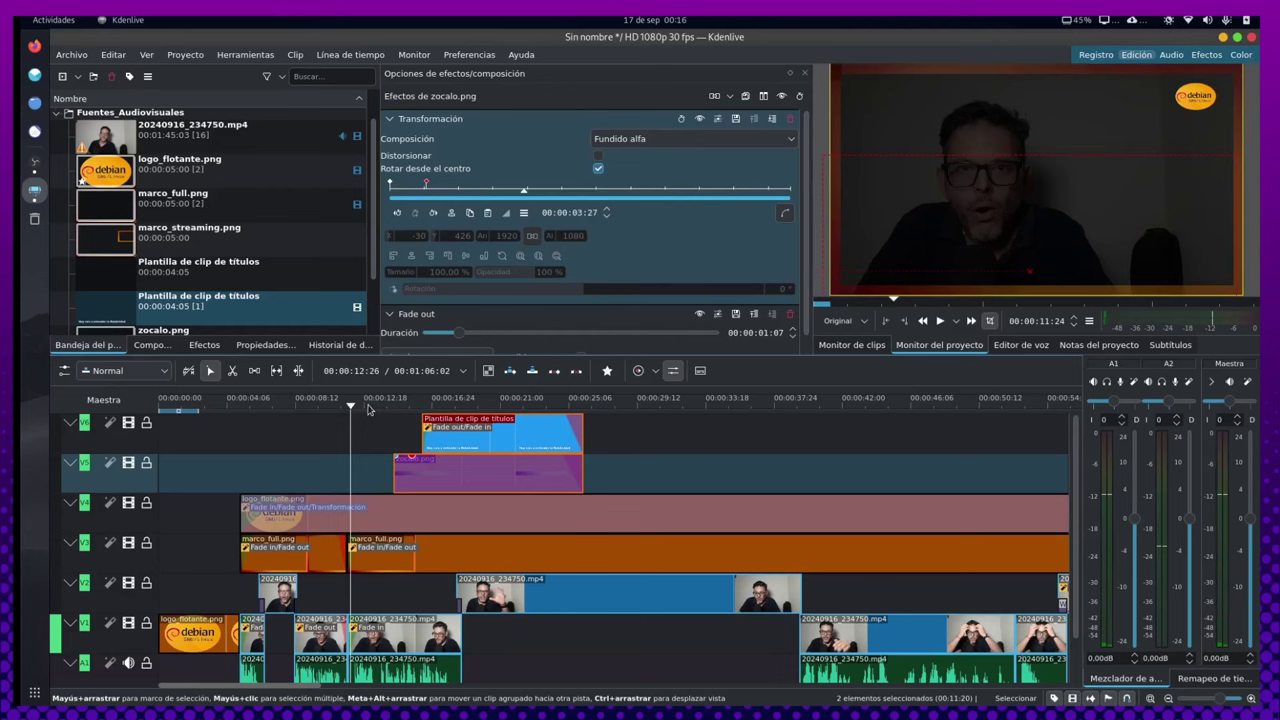
mouse_move(368, 410)
mouse_down()
mouse_move(347, 404)
mouse_move(393, 402)
mouse_up()
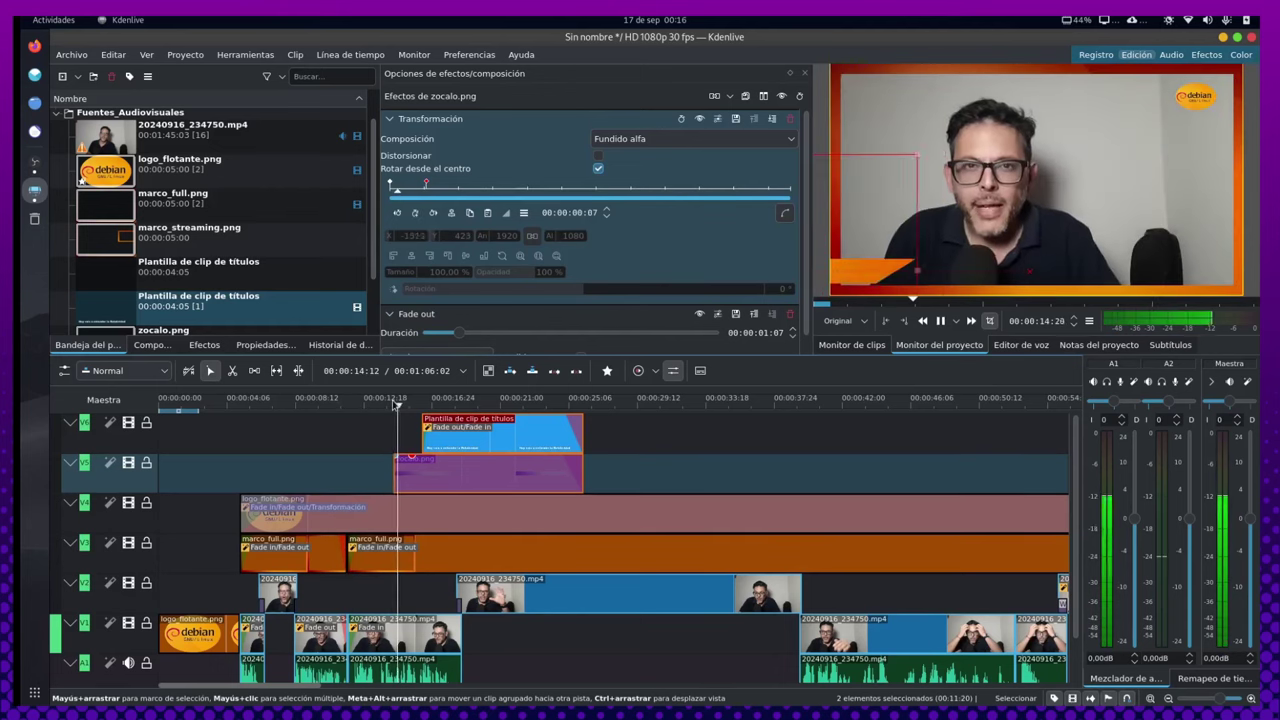
key(space)
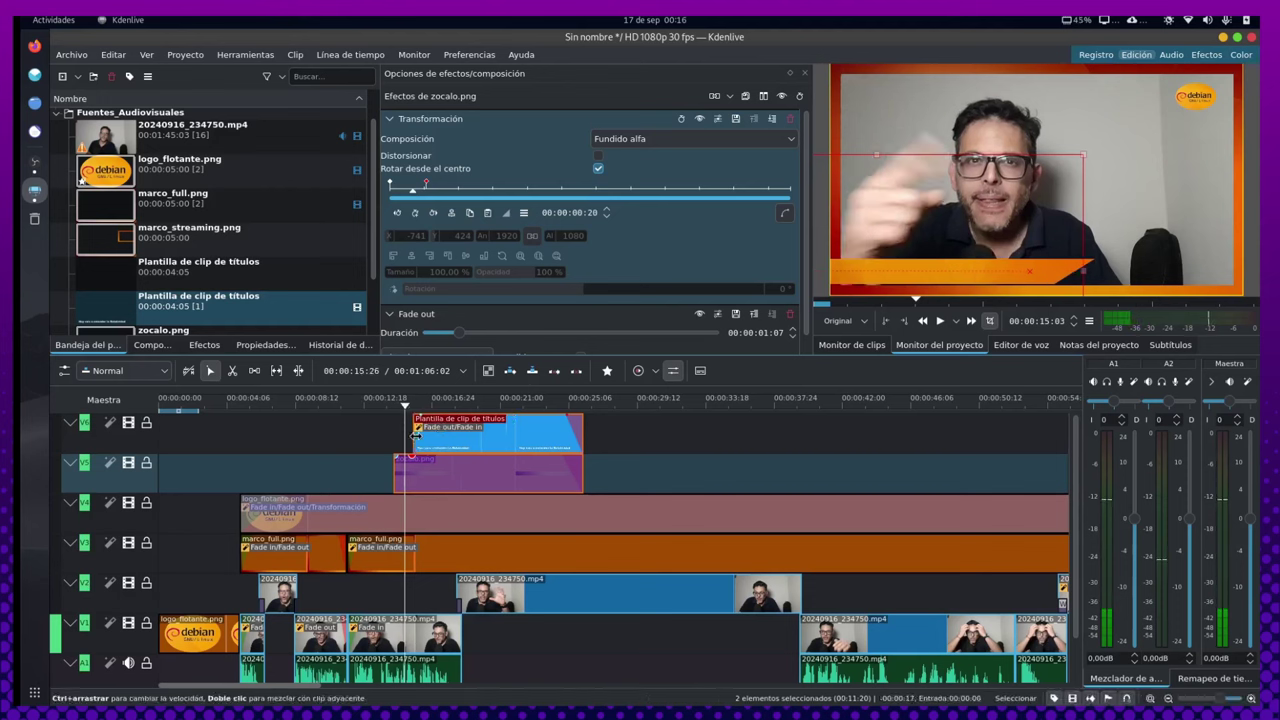
drag(420, 440, 415, 440)
key(space)
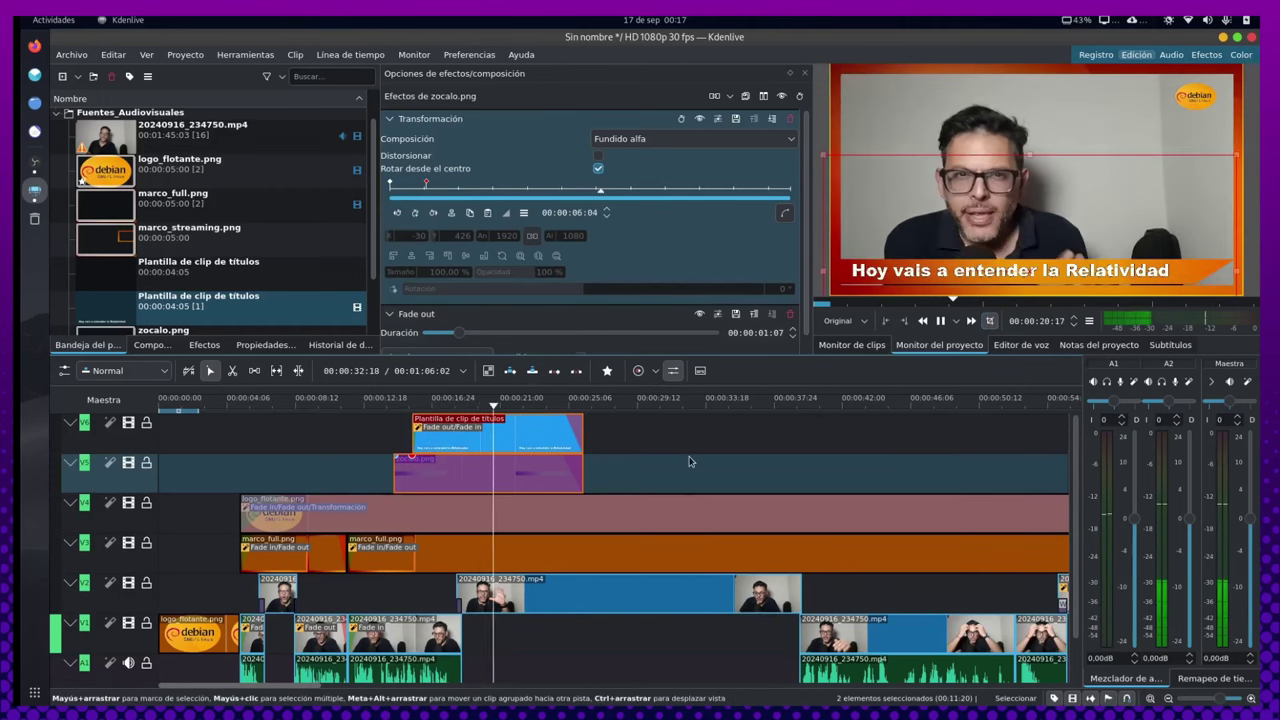
scroll(716, 430, down, 2)
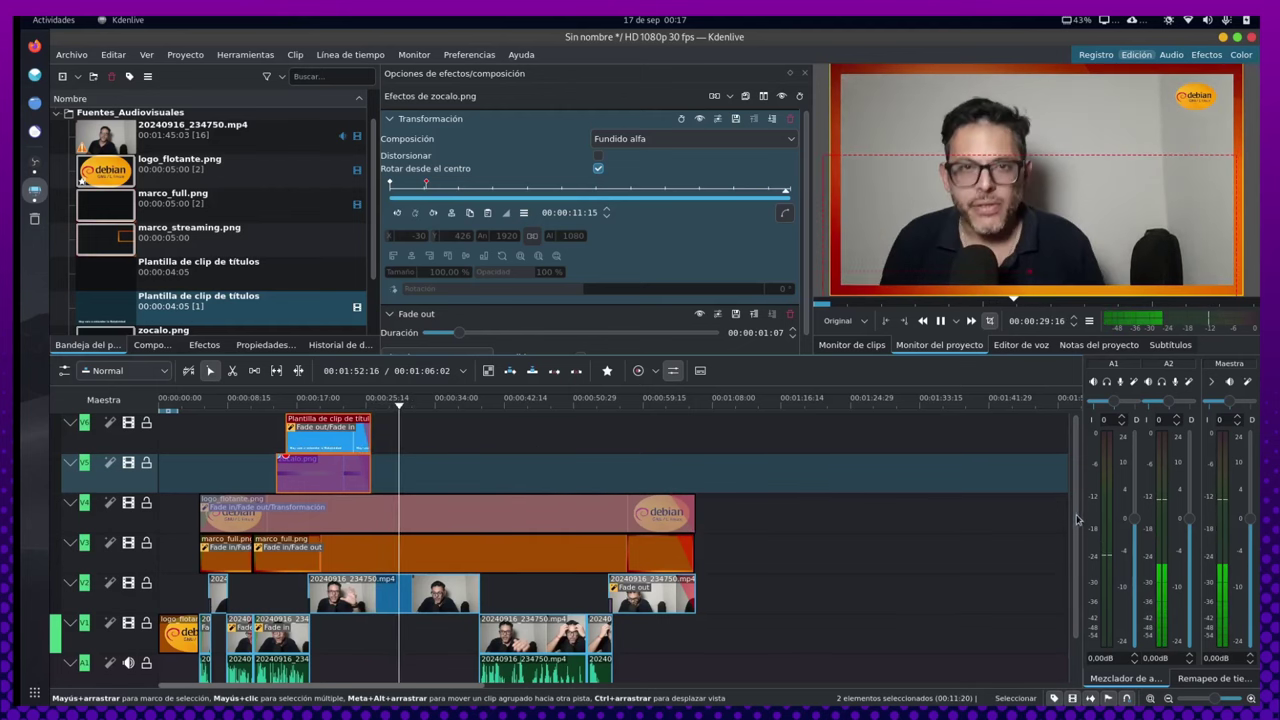
Stop the preview playback and bring up the Proyecto menu
scroll(377, 457, down, 1)
scroll(377, 457, up, 1)
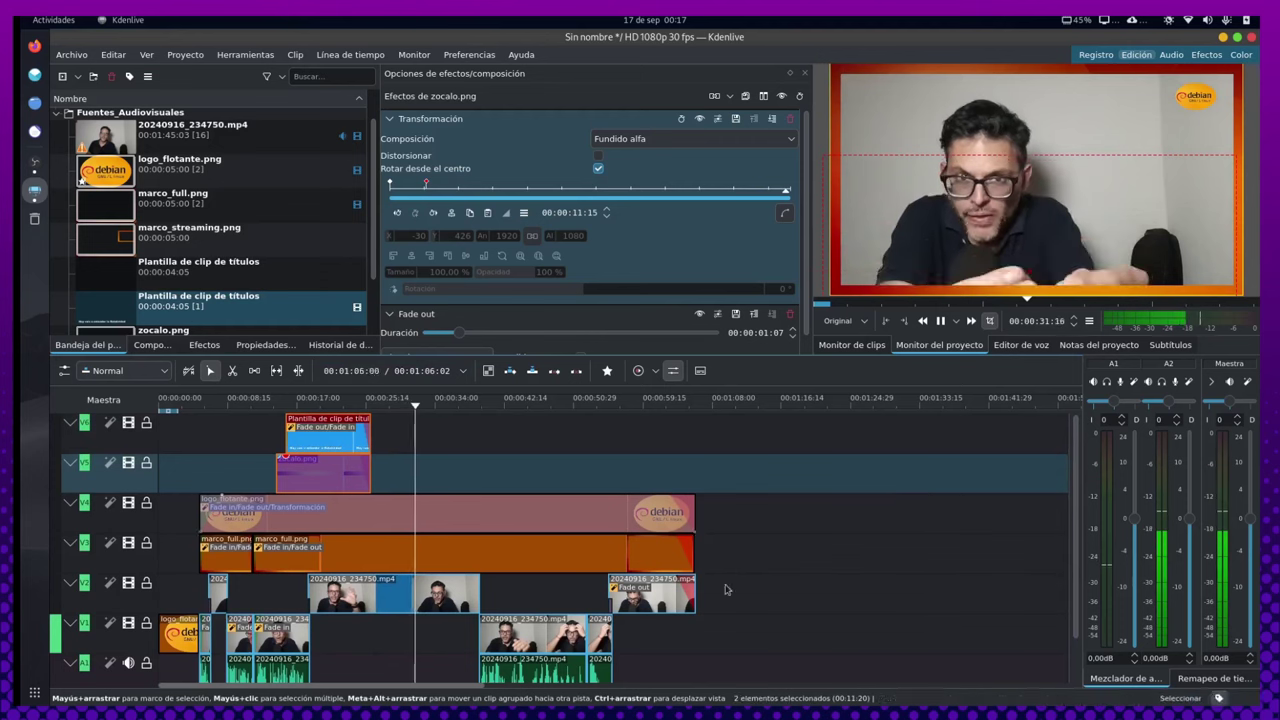
key(space)
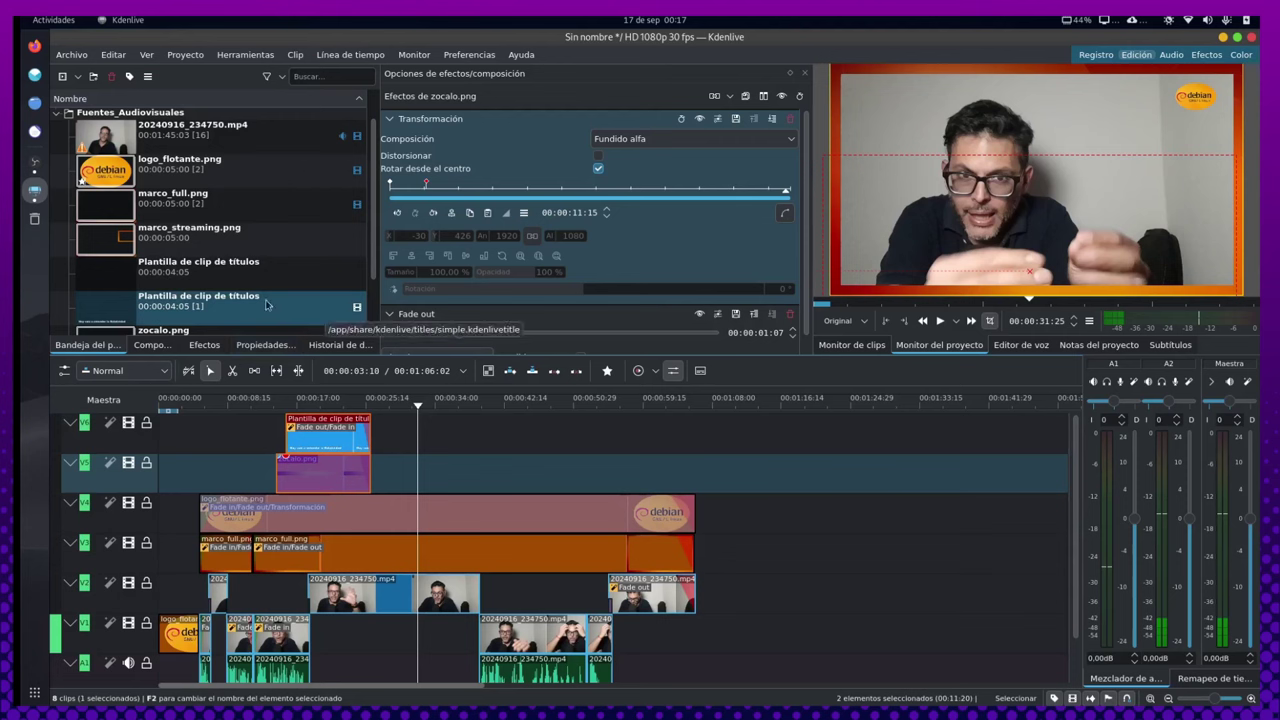
click(185, 54)
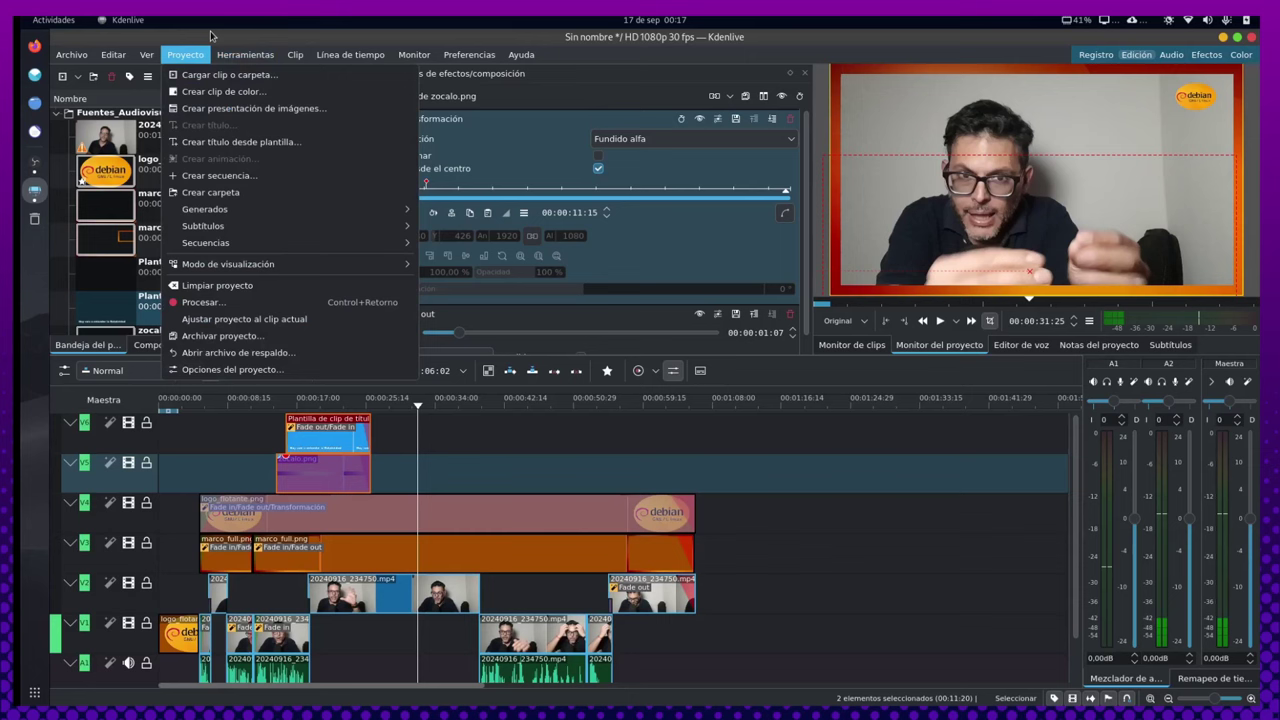
Use Archivo > Guardar como to store the project as LGR_Largos inside Escritorio
mouse_move(130, 58)
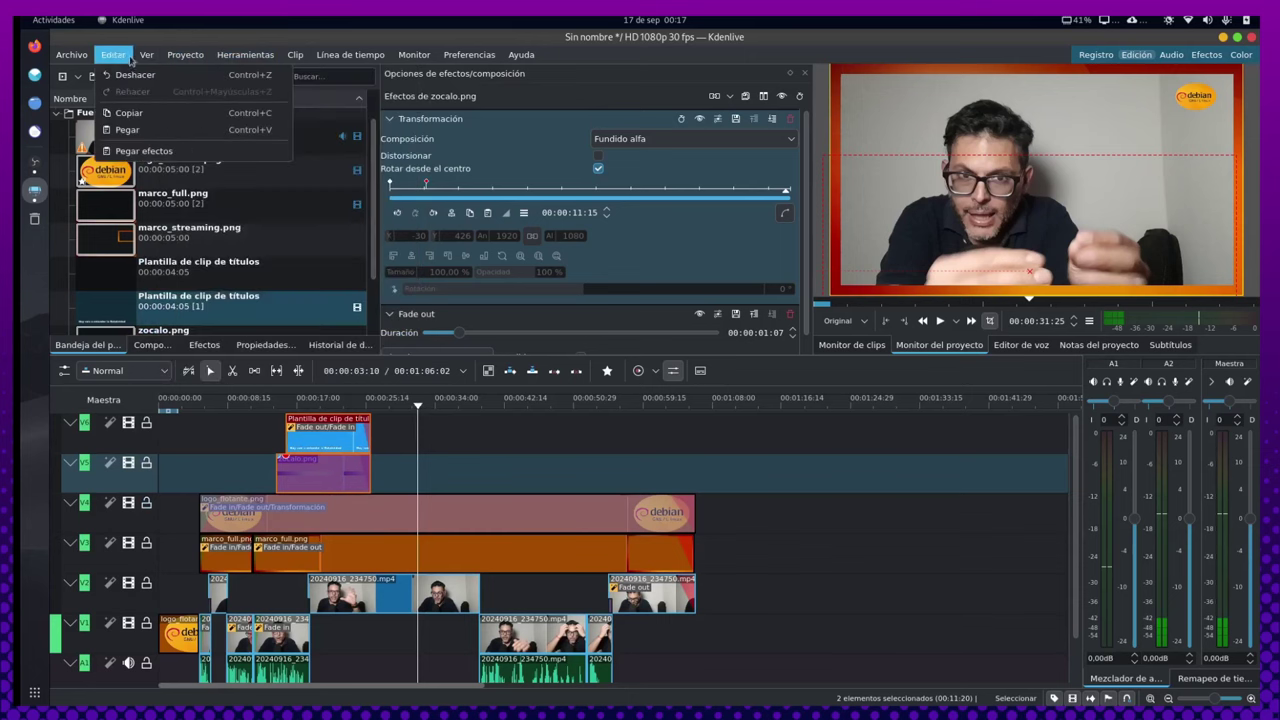
mouse_move(72, 52)
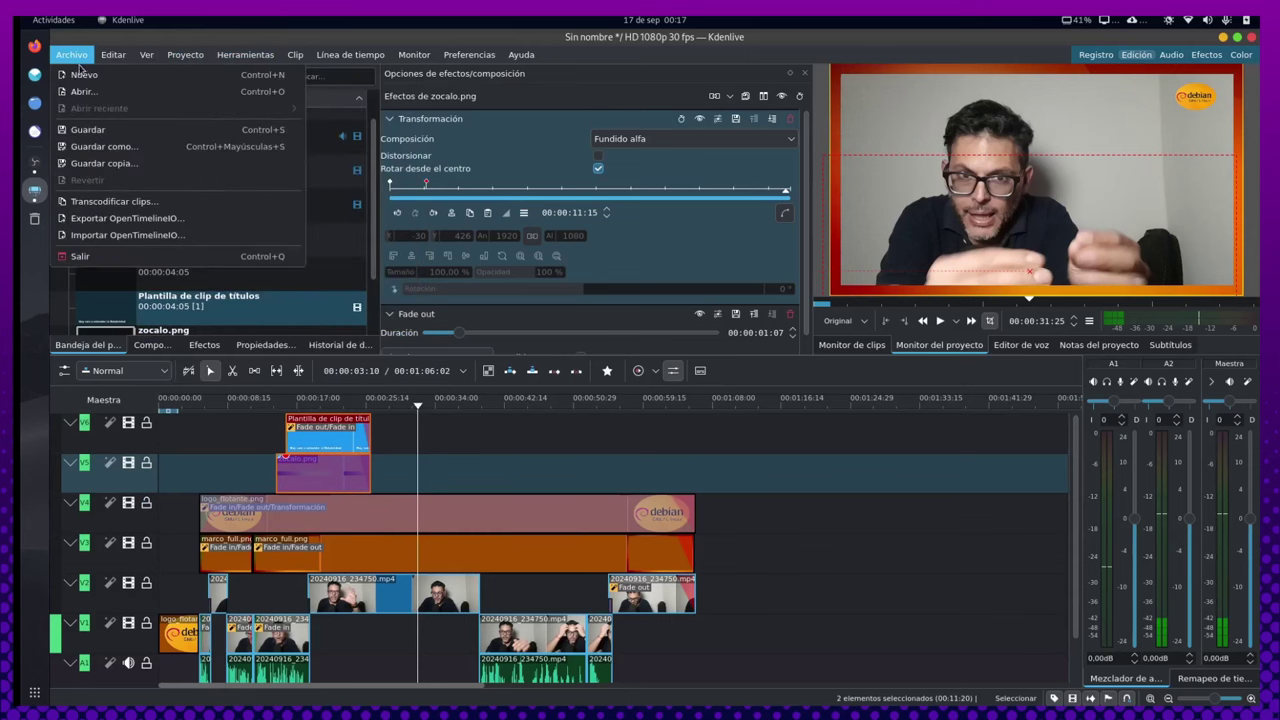
click(100, 132)
text(LGR_Largos)
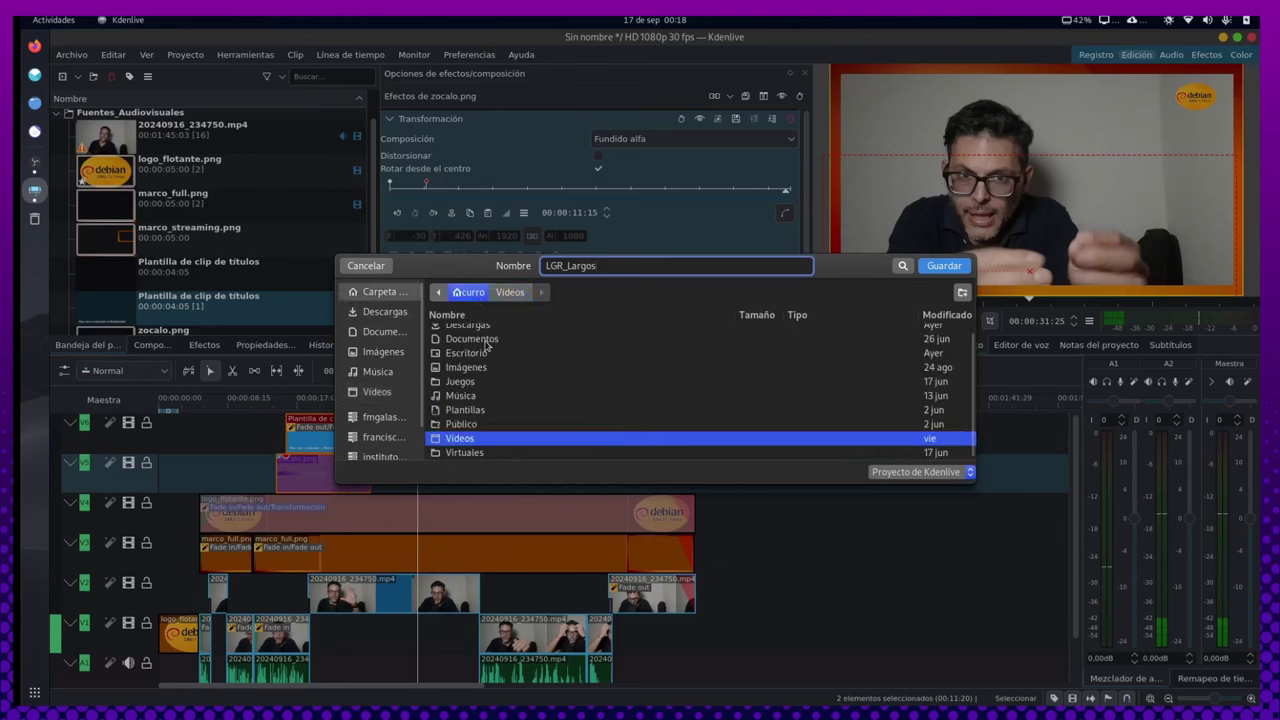
double_click(484, 358)
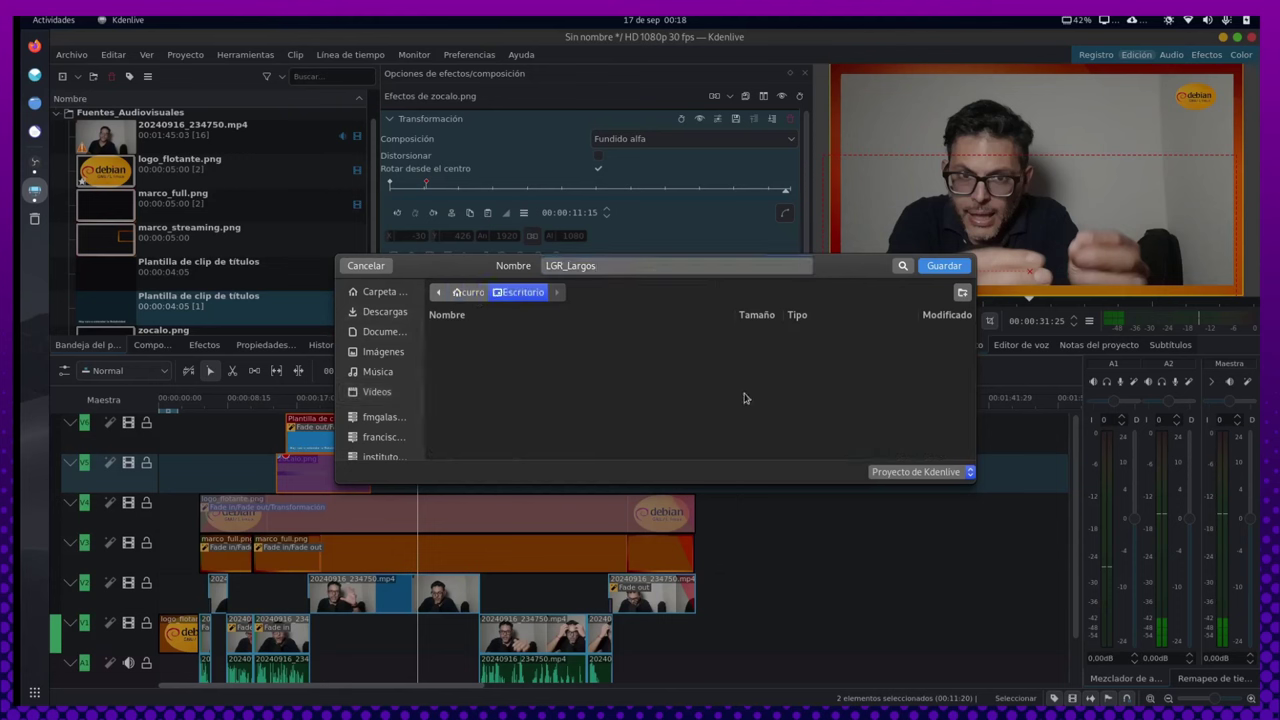
click(945, 266)
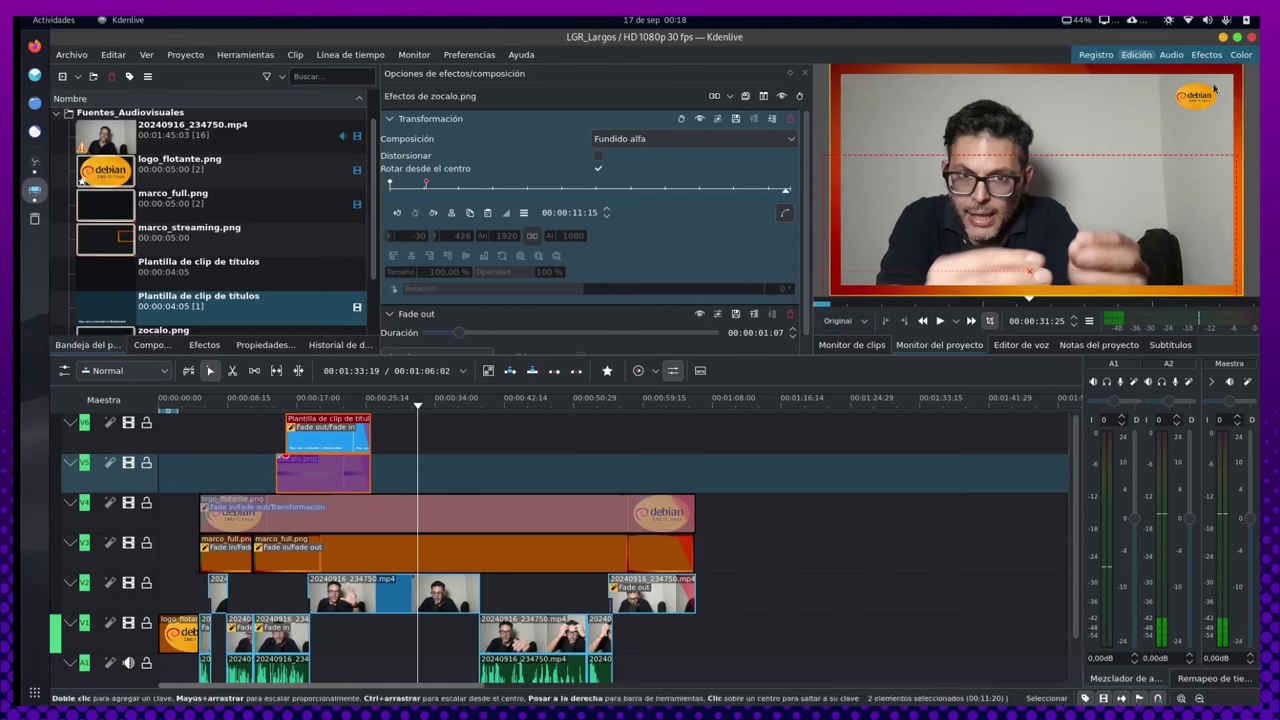
Close Kdenlive and relaunch it by searching 'kden' in the app launcher
click(1251, 39)
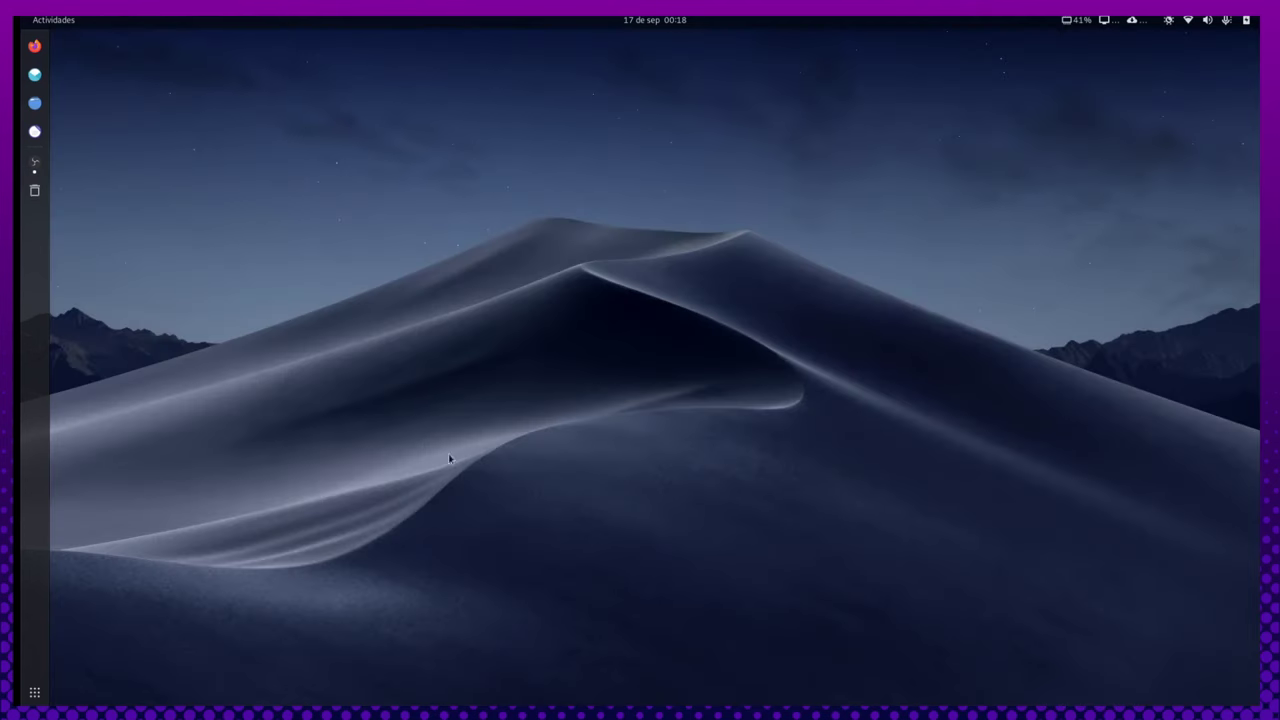
key(super+a)
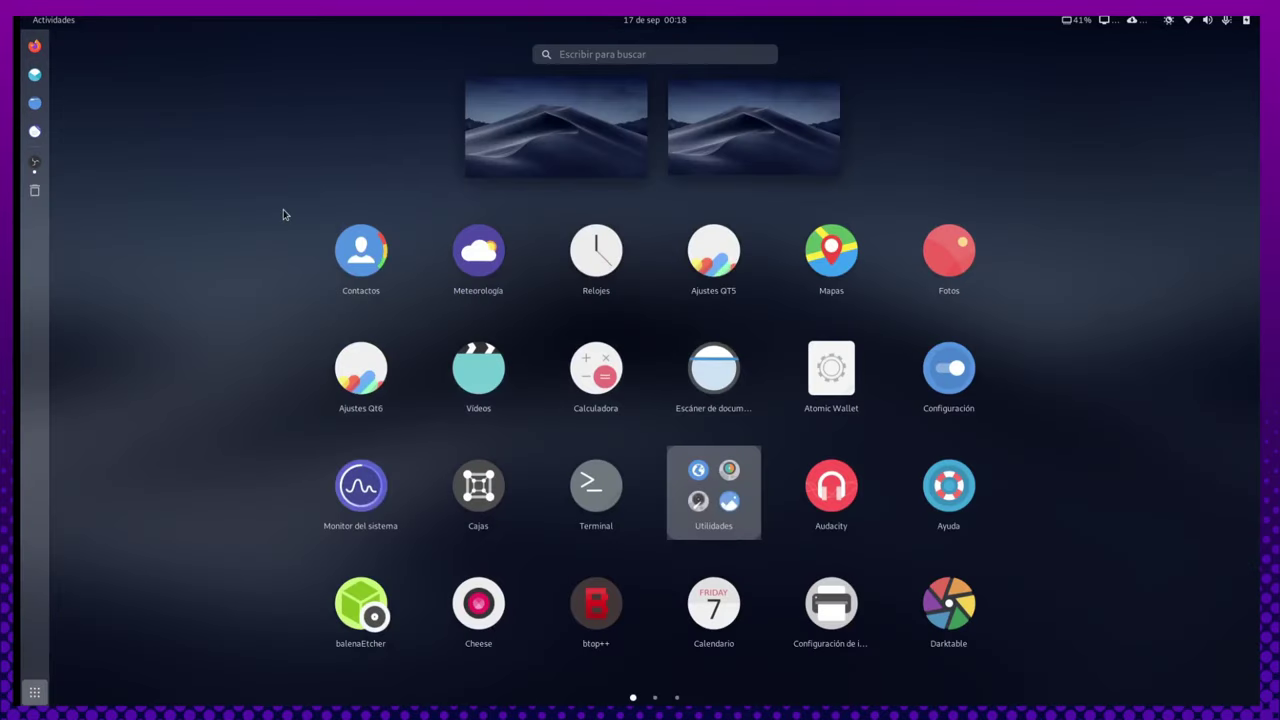
text(k)
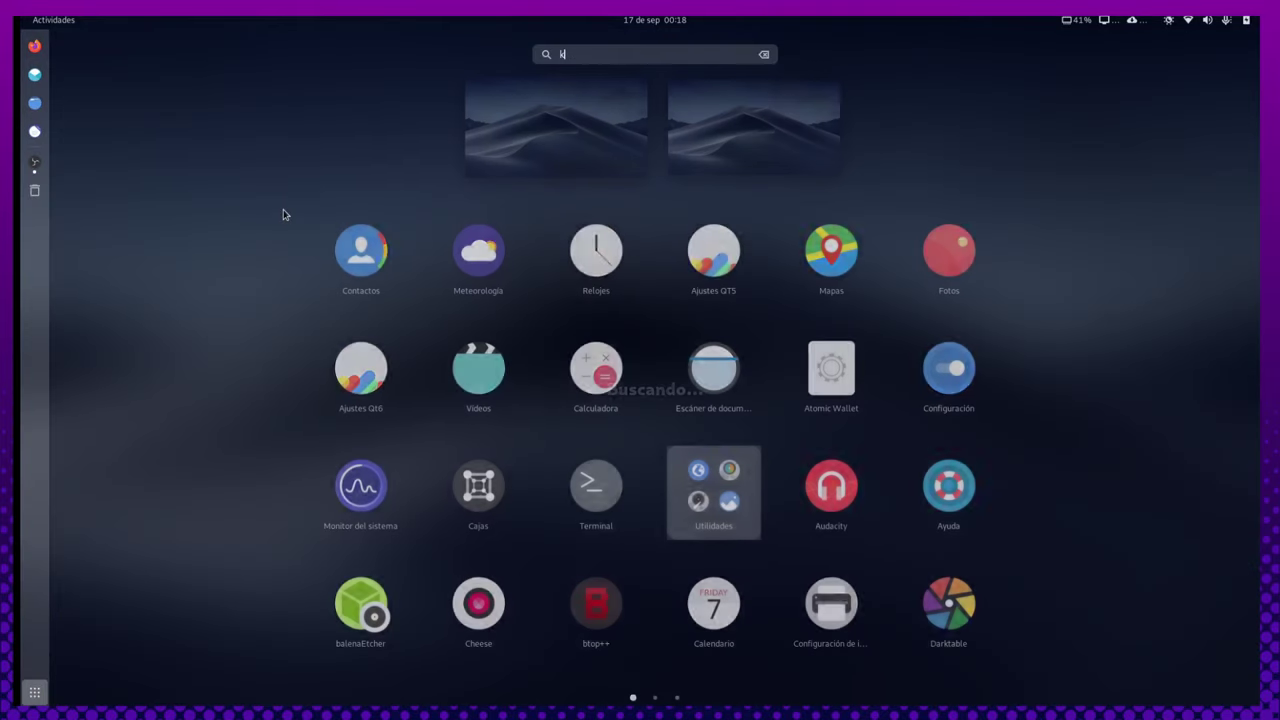
text(den)
key(Return)
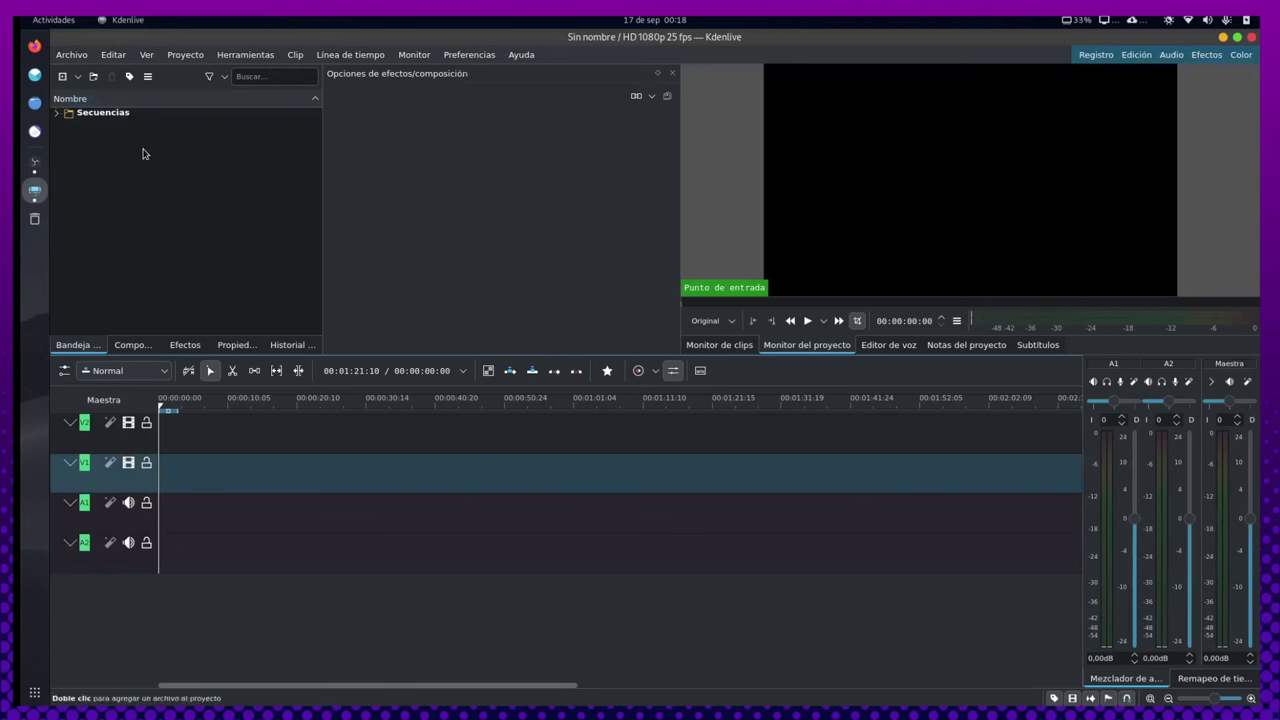
Reopen LGR_Largos.kdenlive from Archivo > Abrir reciente
click(72, 55)
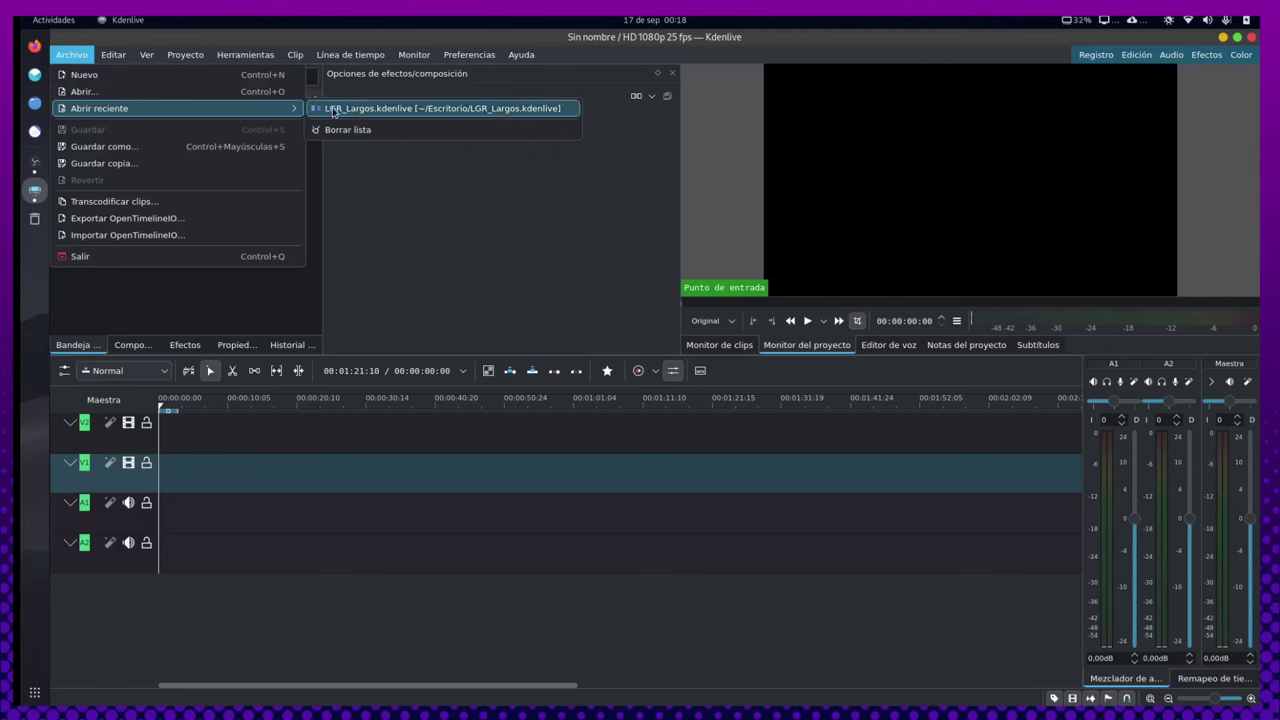
click(396, 109)
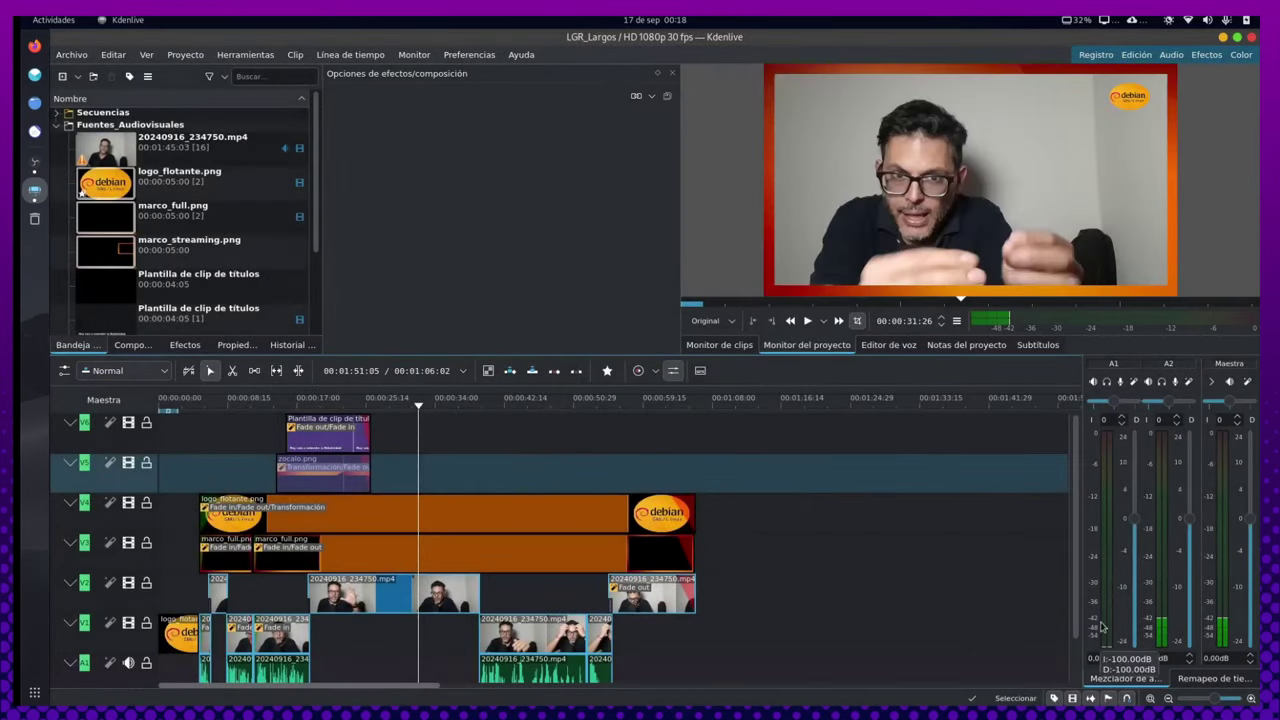
Delete the talking-head clips on V2, V1, A1 and A2 and return the playhead to the start
scroll(1078, 660, down, 2)
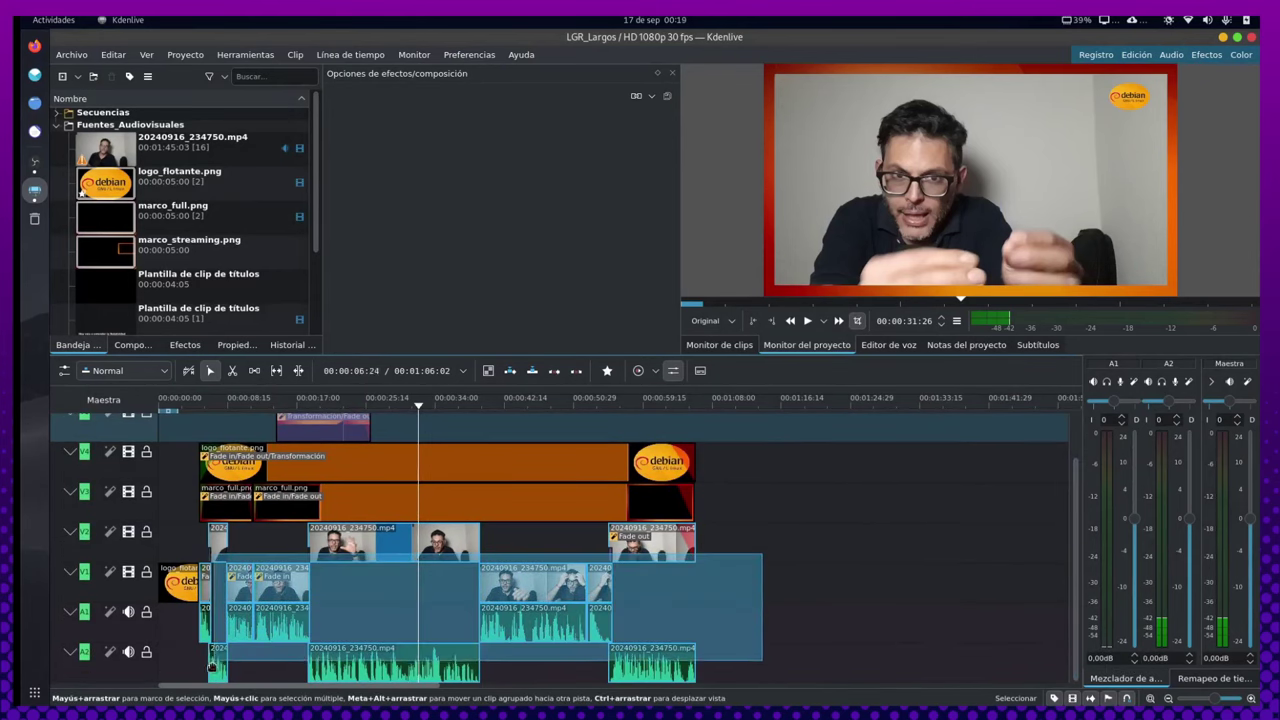
drag(220, 557, 204, 684)
key(Delete)
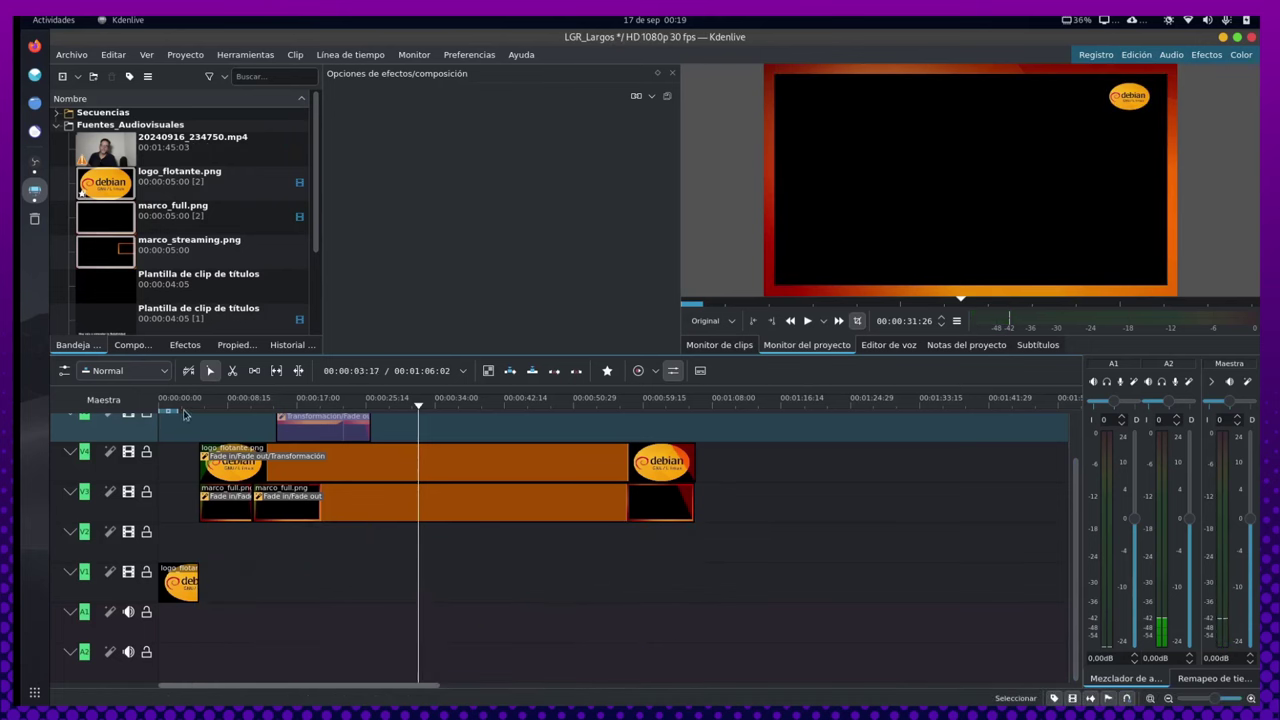
mouse_move(183, 410)
mouse_down()
mouse_move(168, 406)
mouse_move(301, 393)
mouse_up()
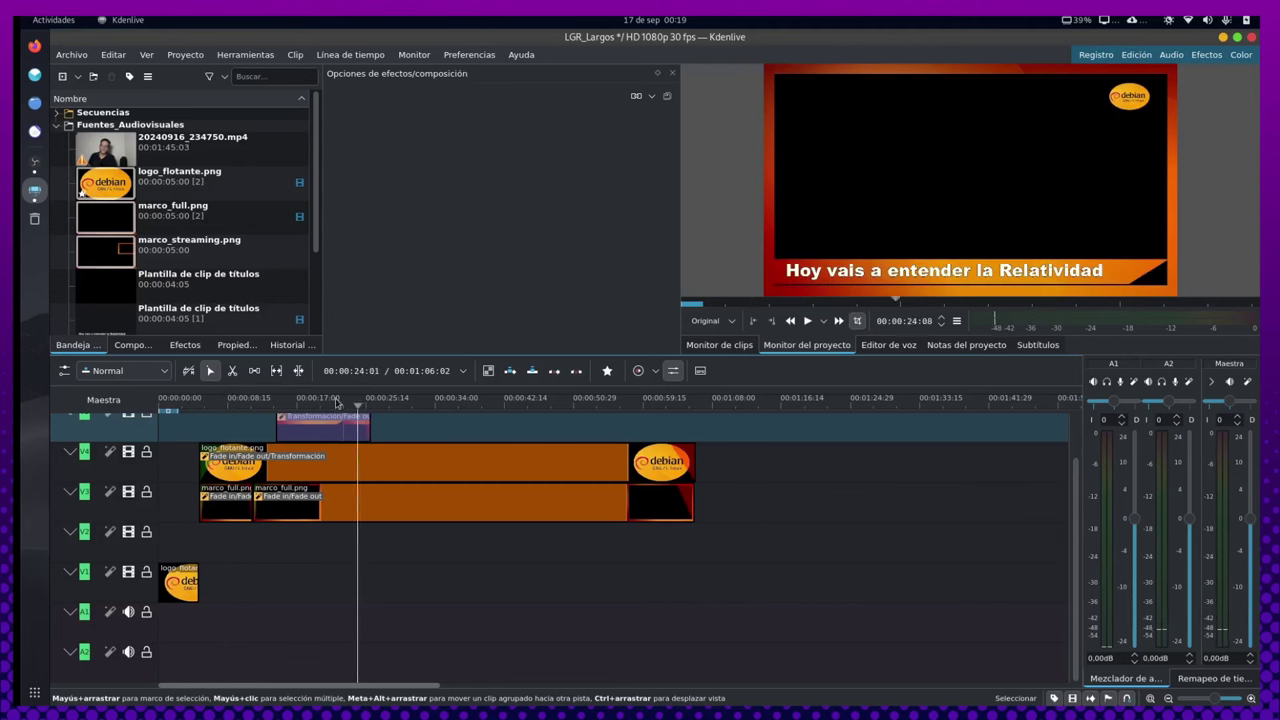
drag(172, 410, 145, 418)
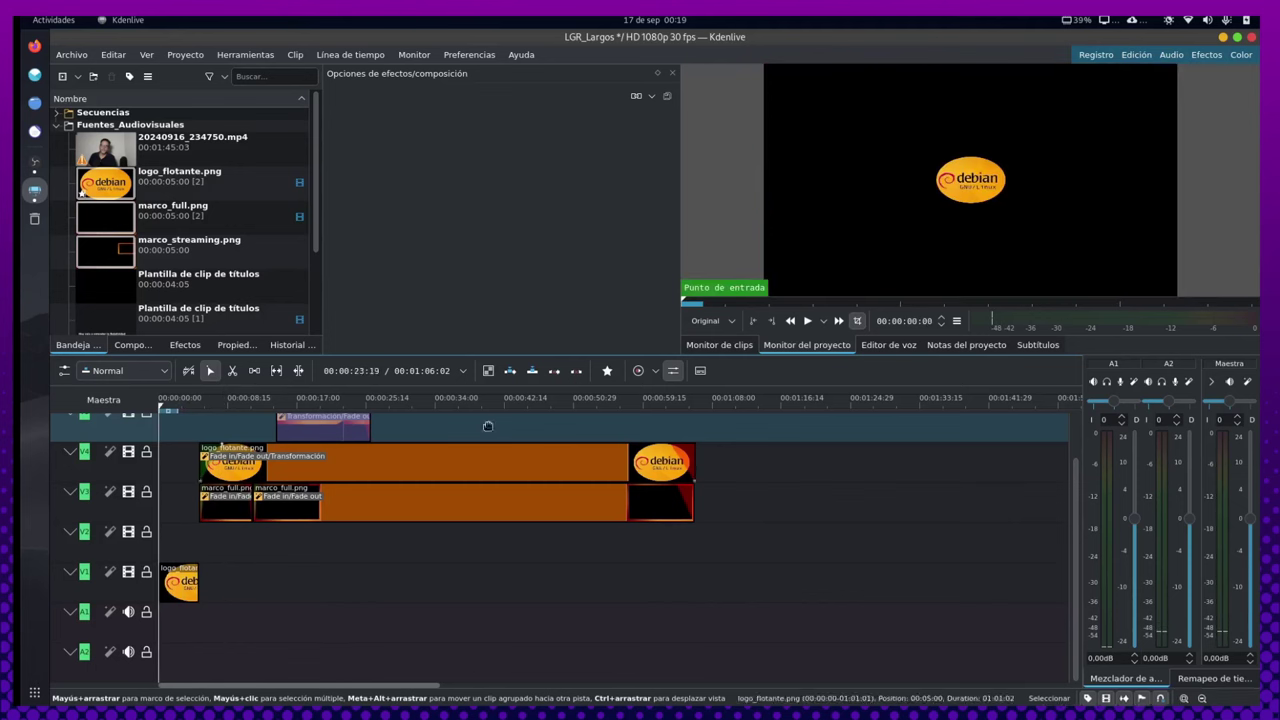
drag(1077, 547, 1000, 449)
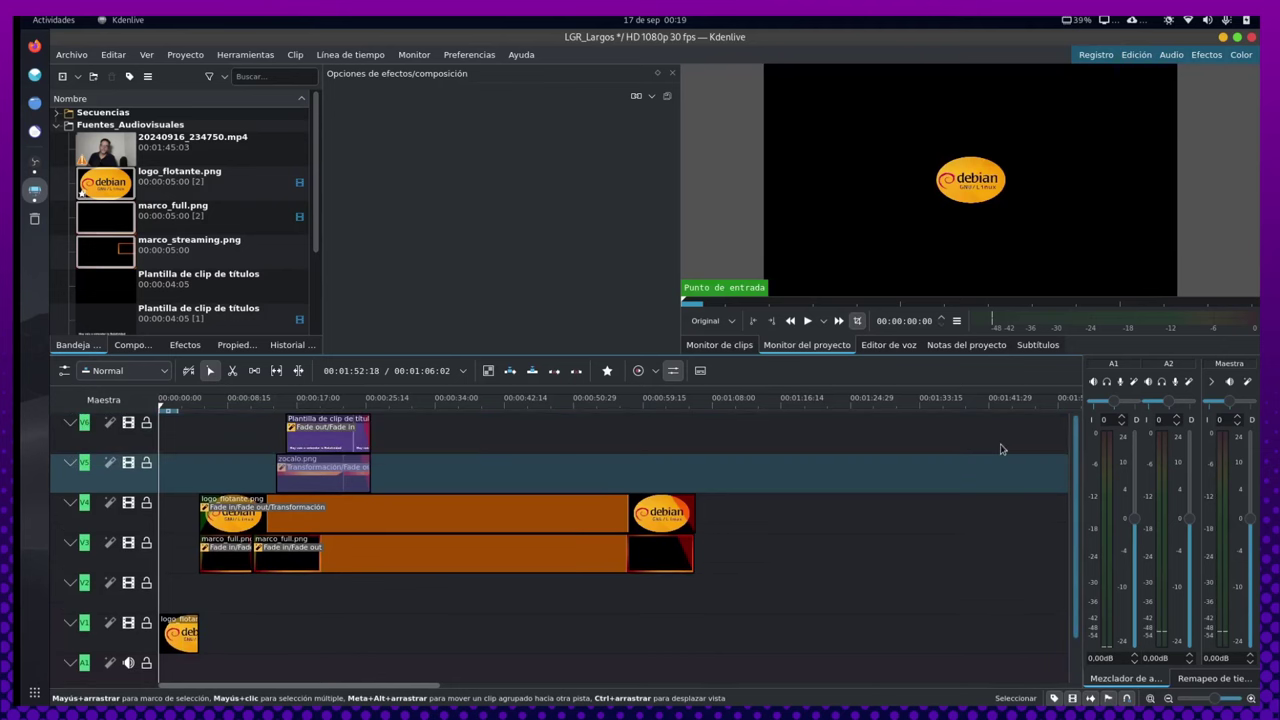
double_click(332, 440)
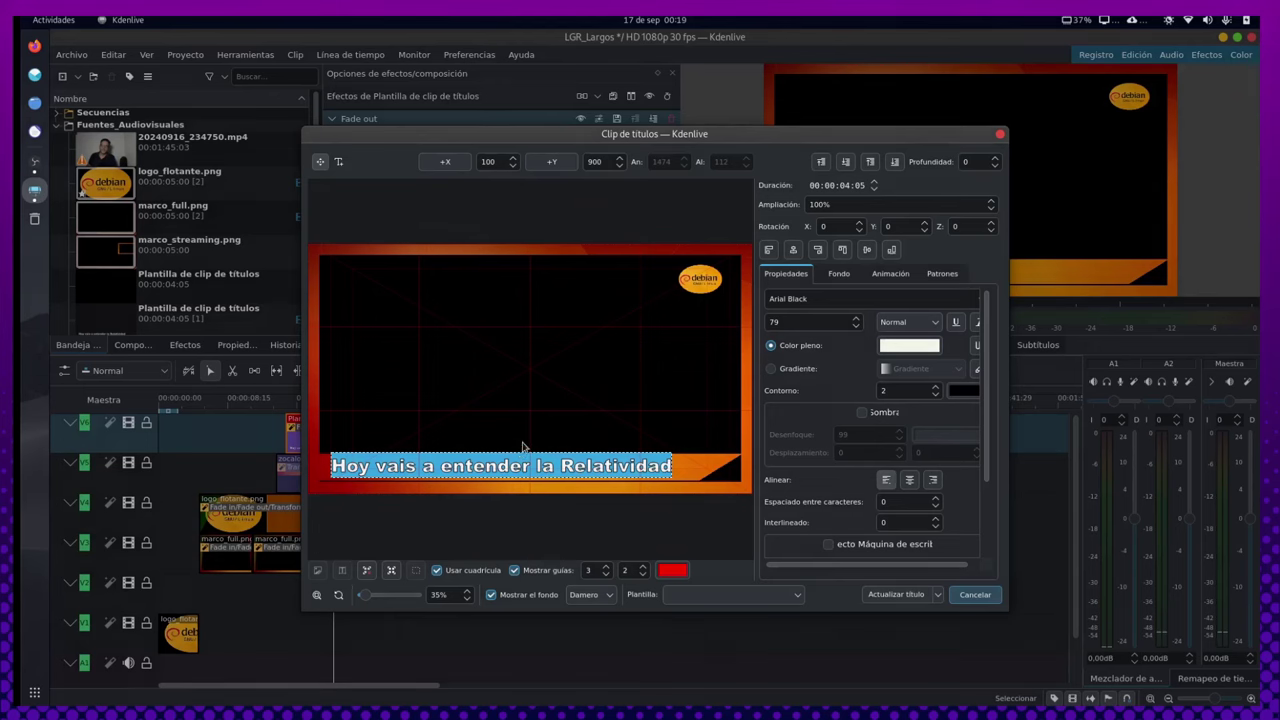
click(955, 598)
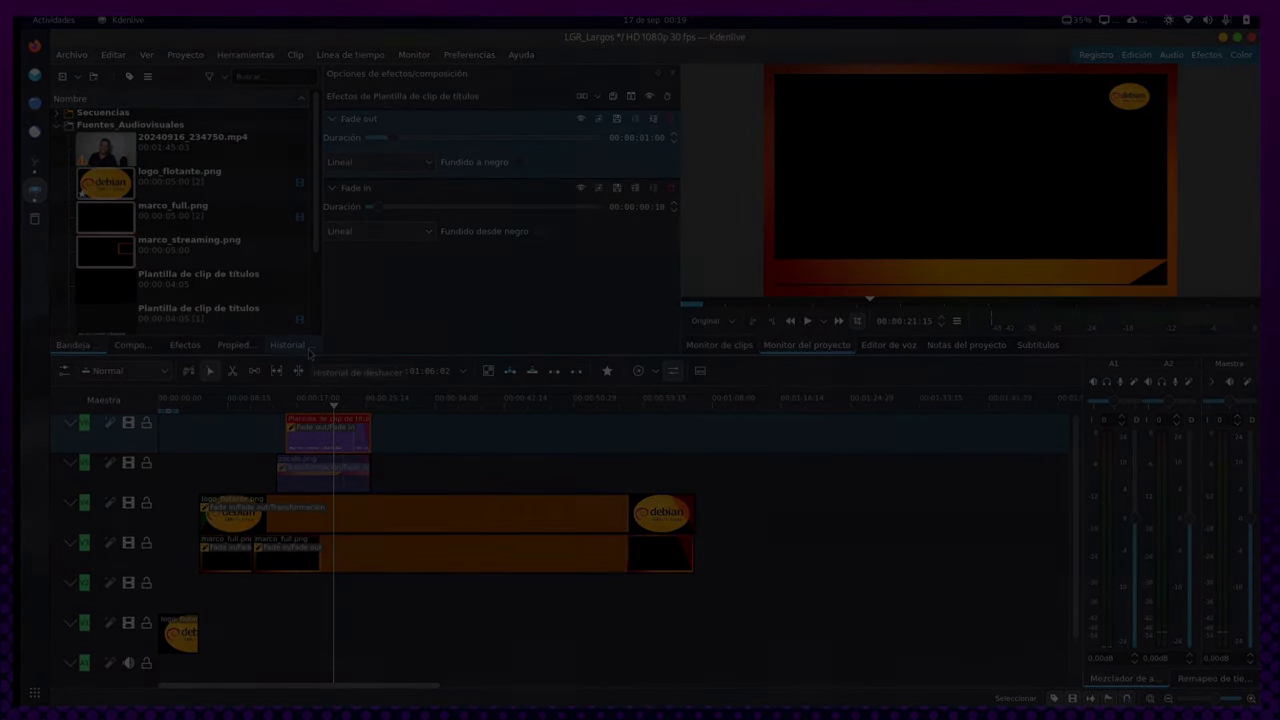